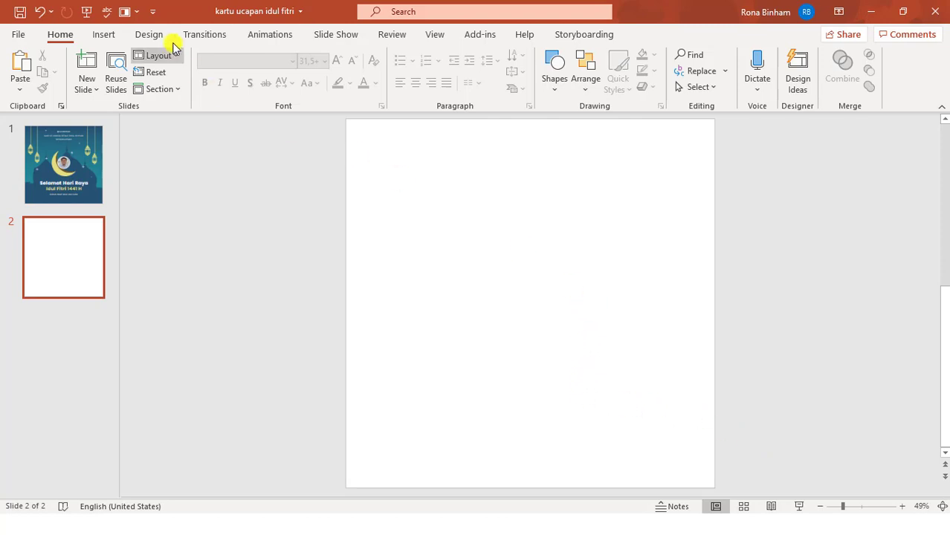
Step: Keep the custom slide size square at 11.25 × 11.25 inches
click(158, 35)
click(784, 82)
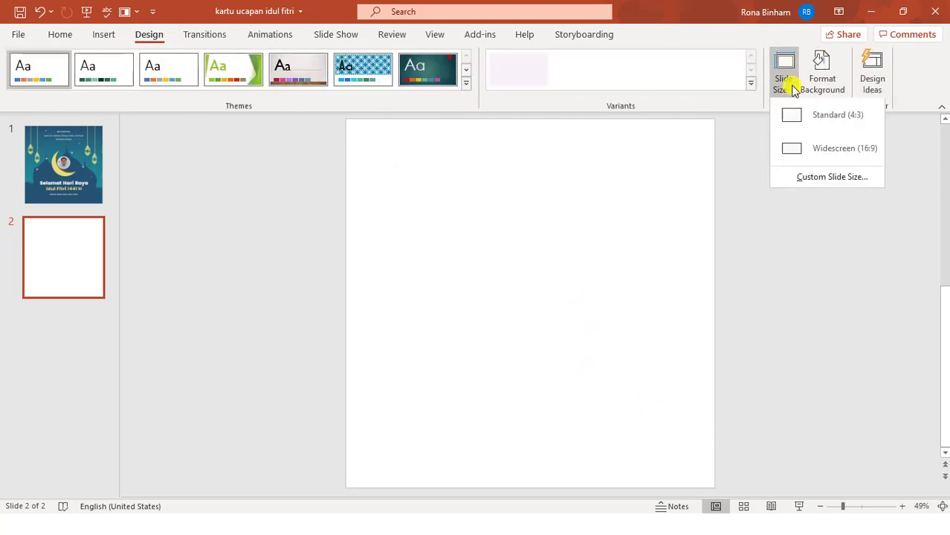
click(830, 175)
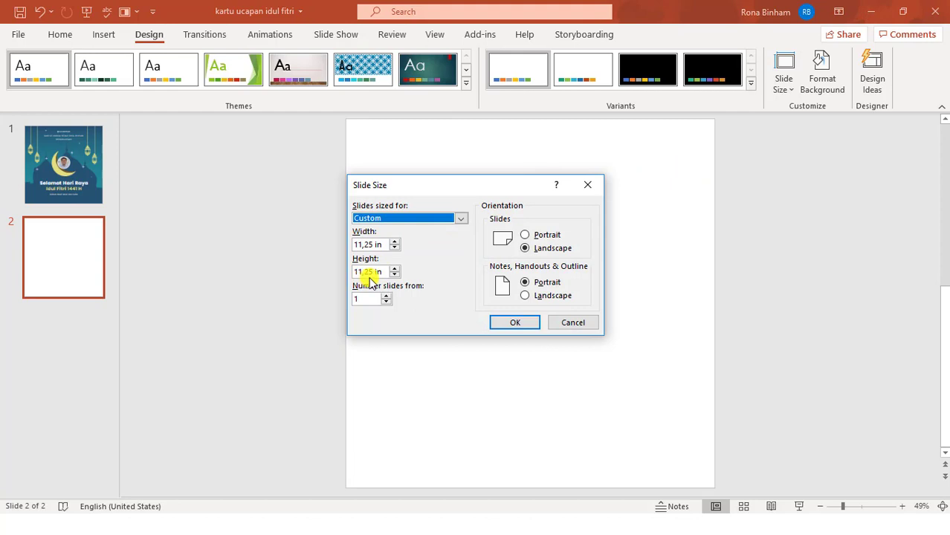
click(530, 322)
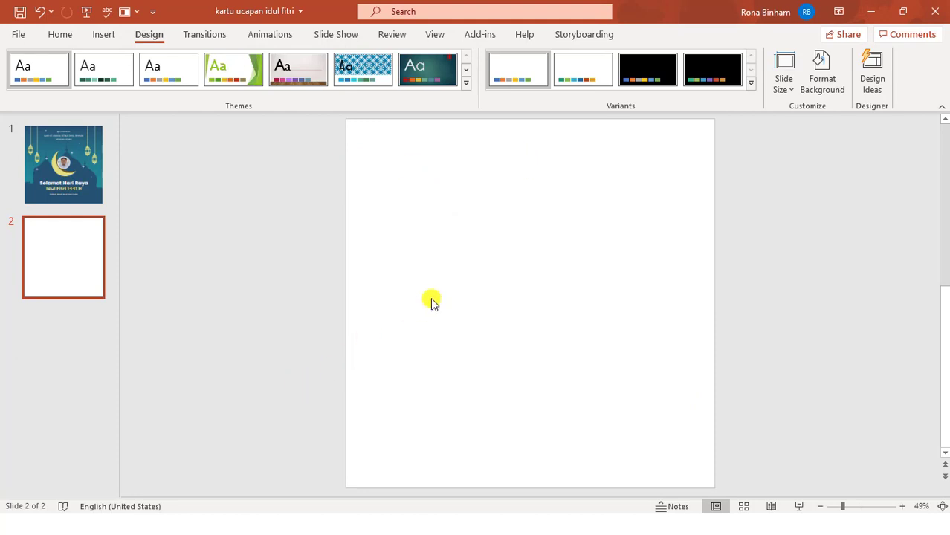
Step: Give slide 2's background a gradient fill and delete the 74% and 83% stops
click(842, 84)
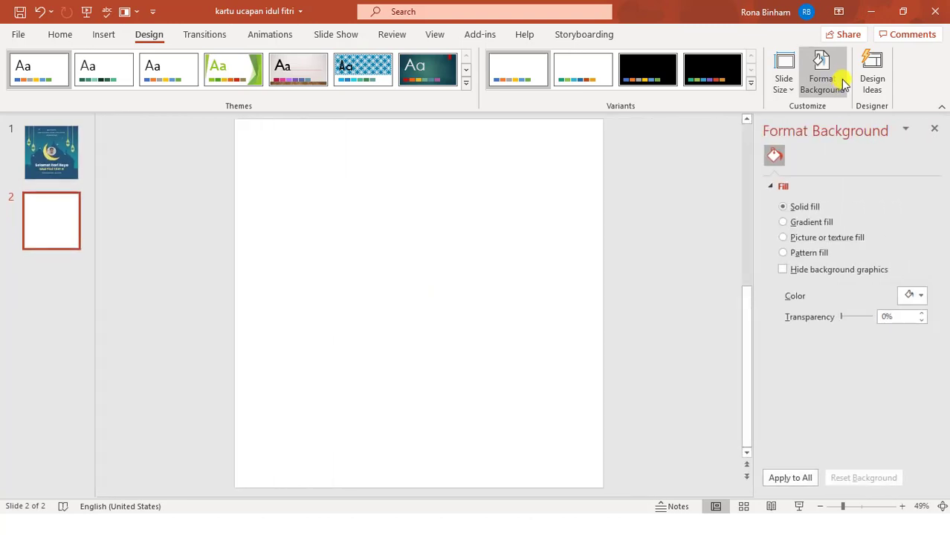
click(789, 224)
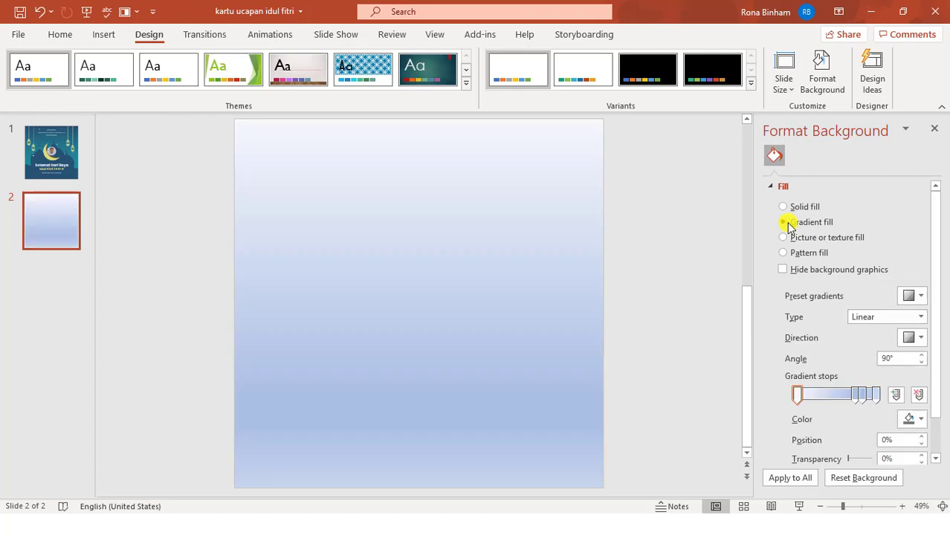
click(853, 396)
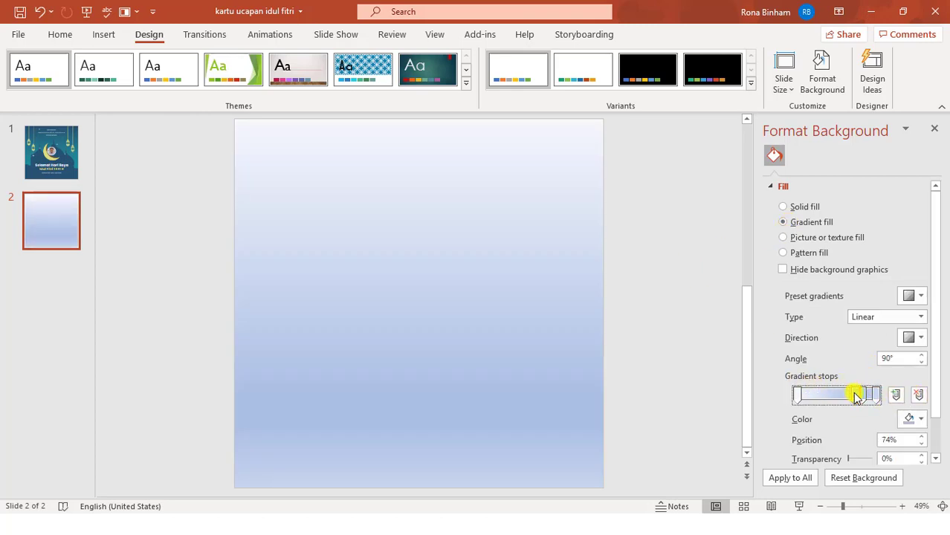
click(919, 396)
click(862, 395)
click(919, 397)
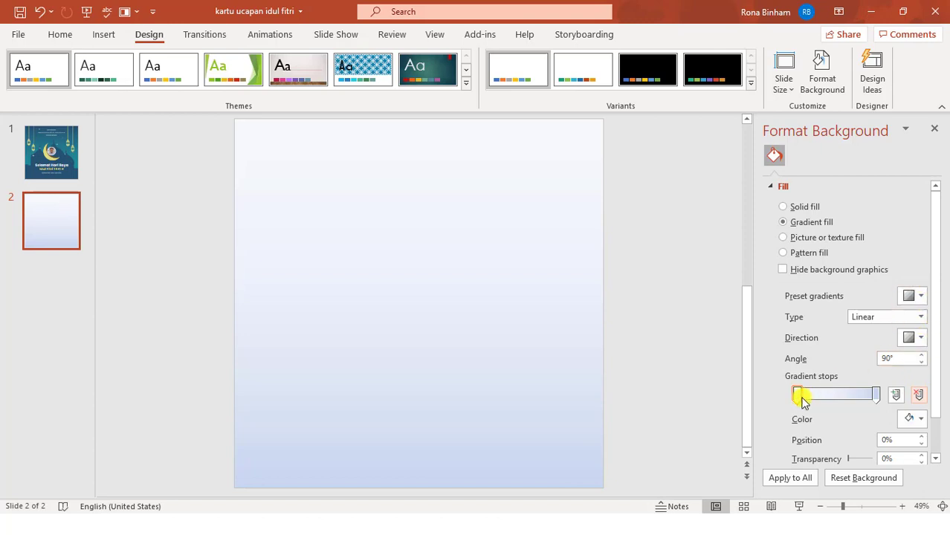
Step: Colour the 0% gradient stop dark blue #255273
click(920, 421)
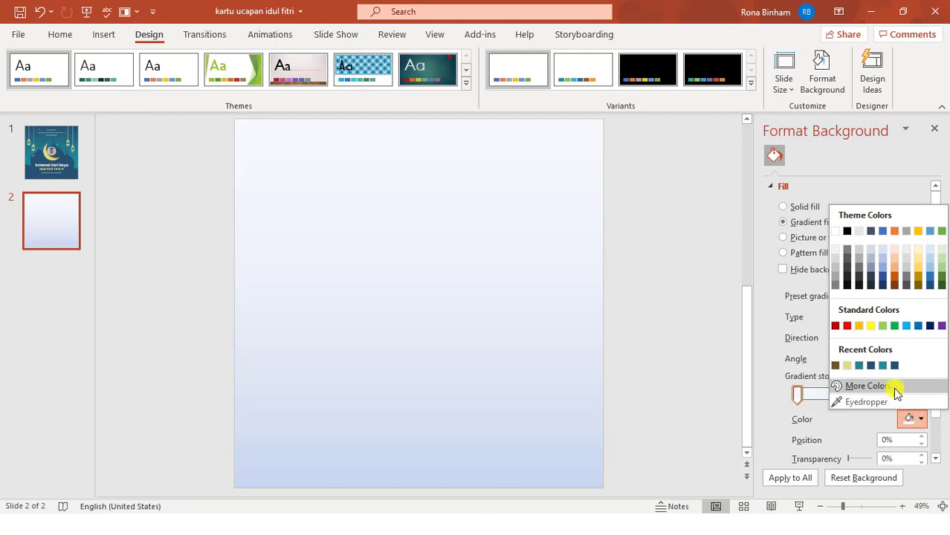
click(870, 365)
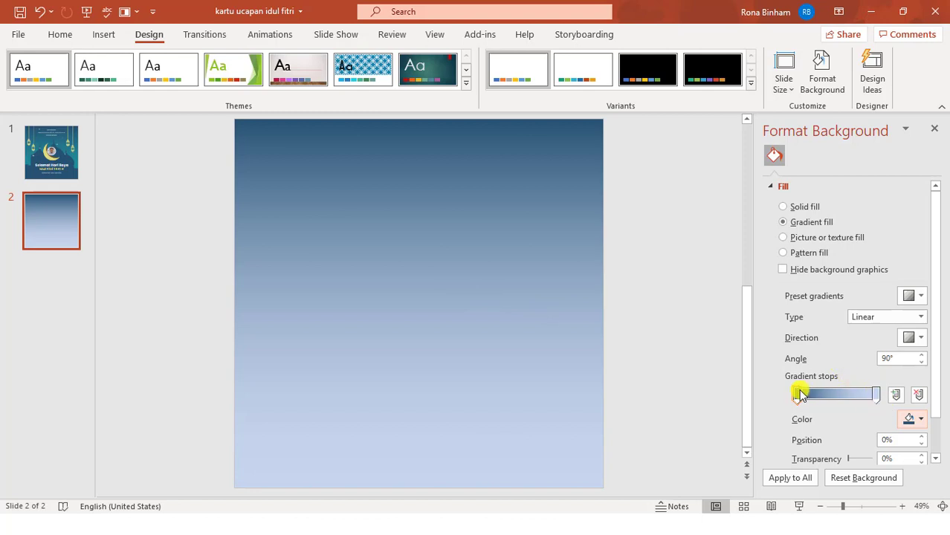
click(920, 422)
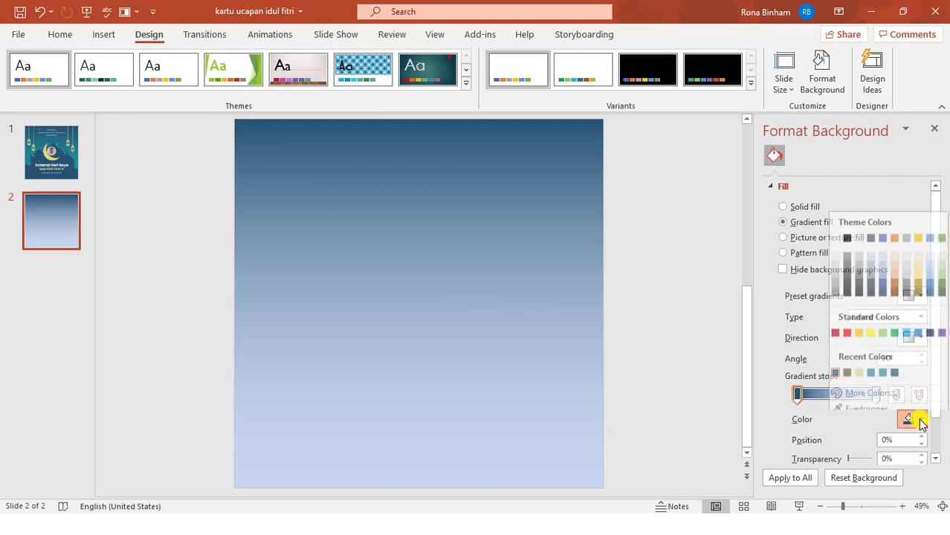
click(886, 385)
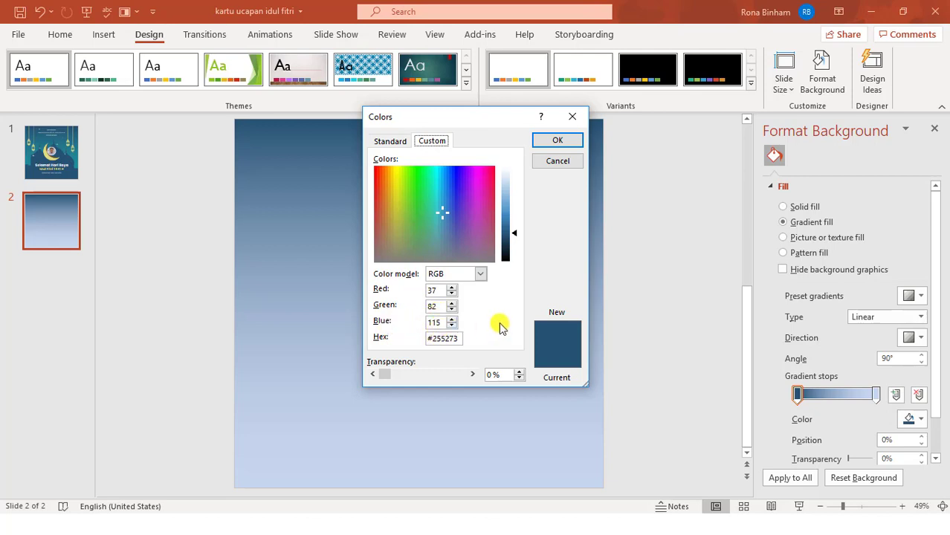
click(571, 140)
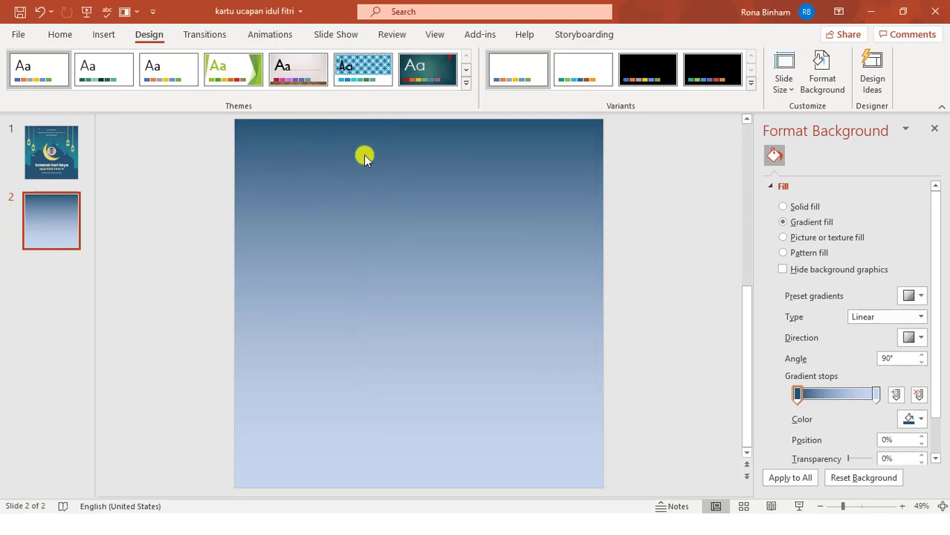
Step: Colour the 100% gradient stop teal #1C919E and close the Format Background pane
click(876, 395)
click(917, 420)
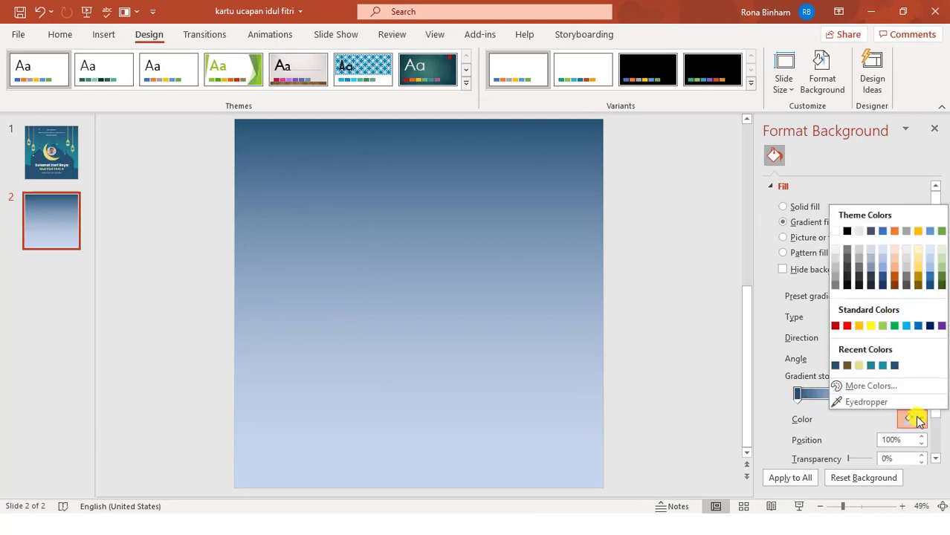
click(882, 365)
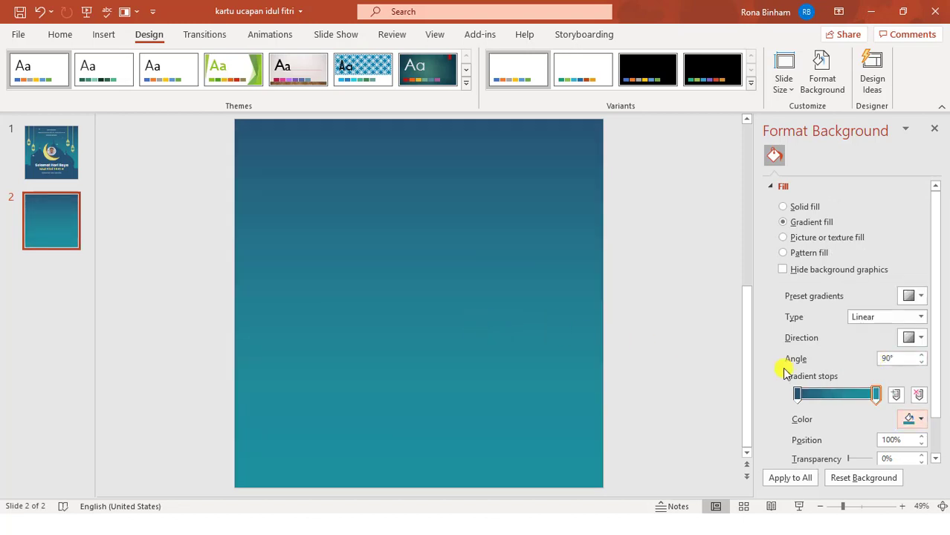
click(917, 418)
click(866, 386)
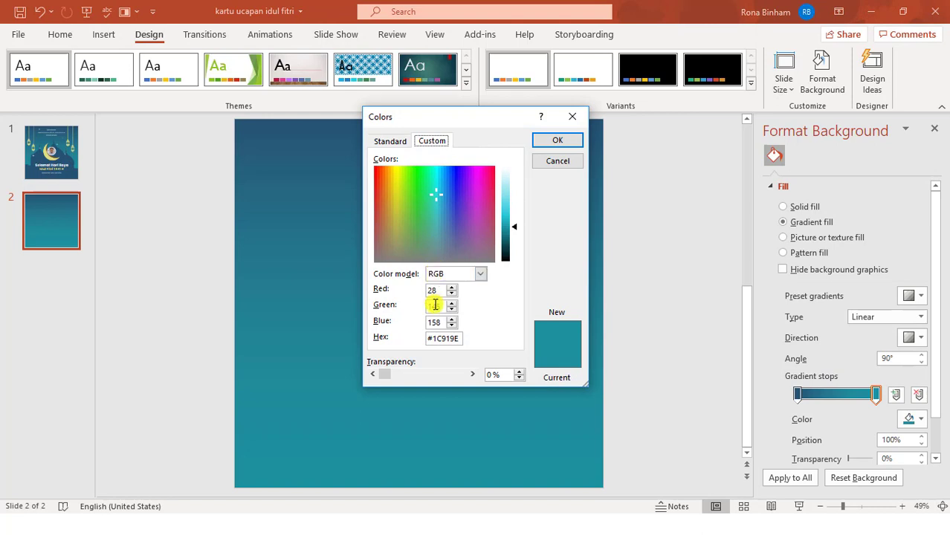
text(145)
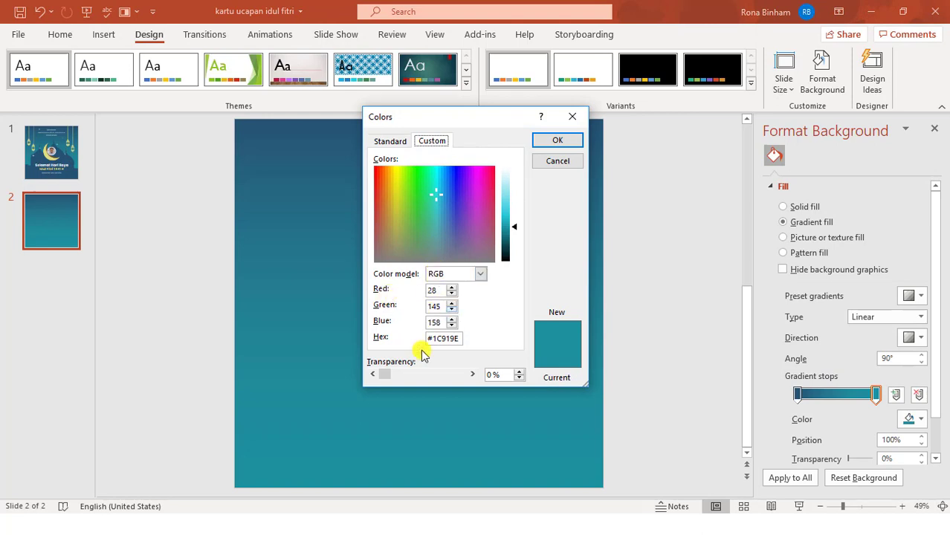
click(562, 140)
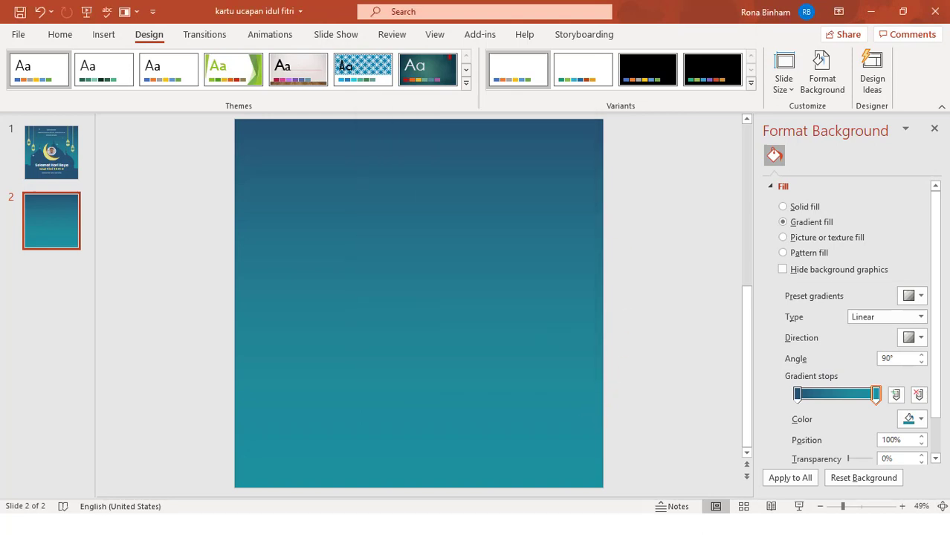
click(936, 128)
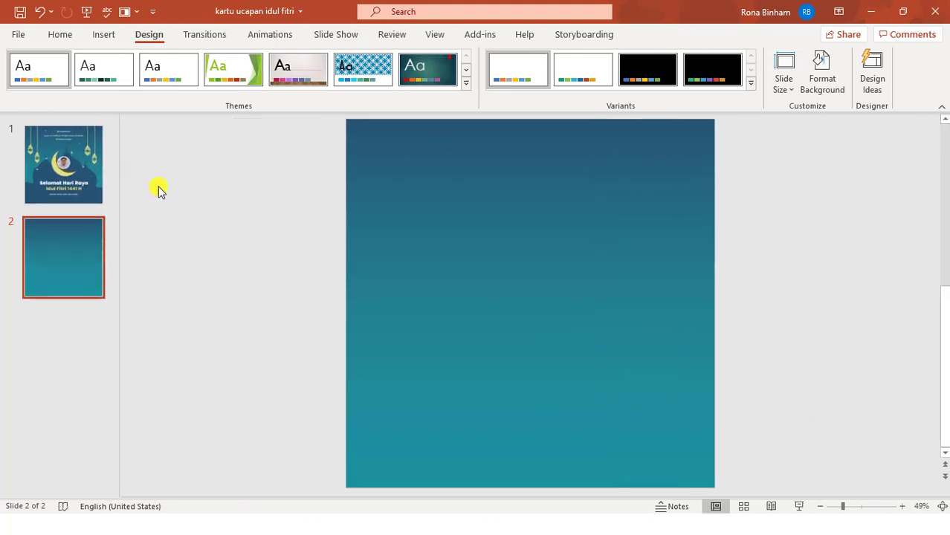
Step: Draw a fully rounded pill-shaped rectangle near the top centre of slide 2
click(104, 34)
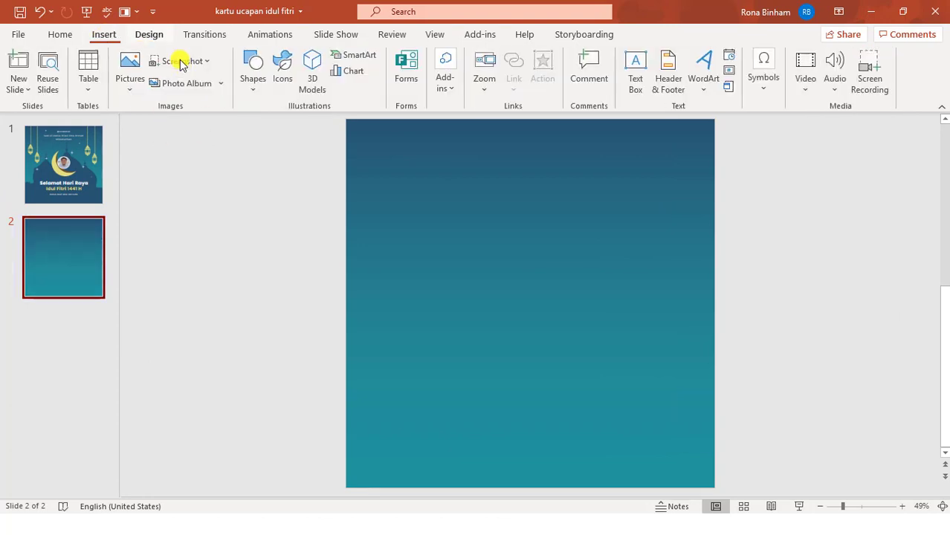
click(254, 88)
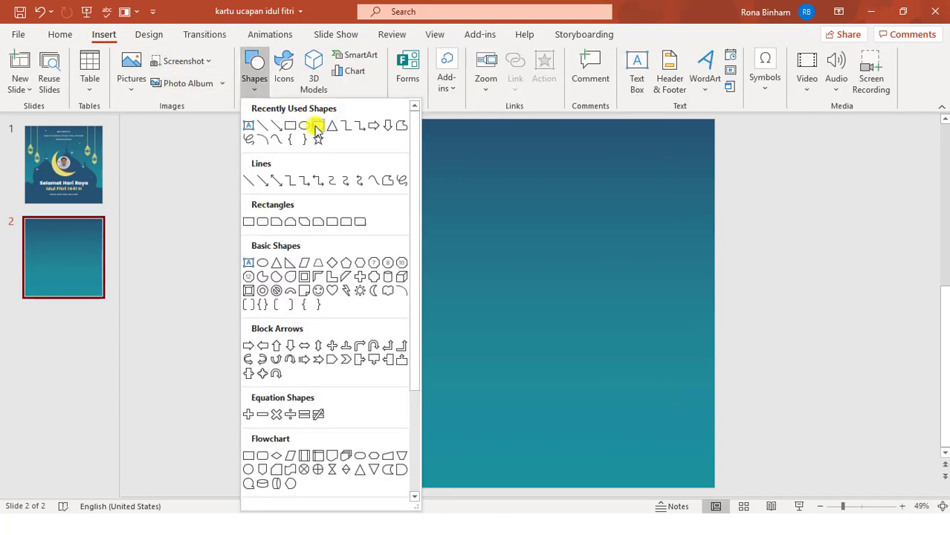
click(318, 128)
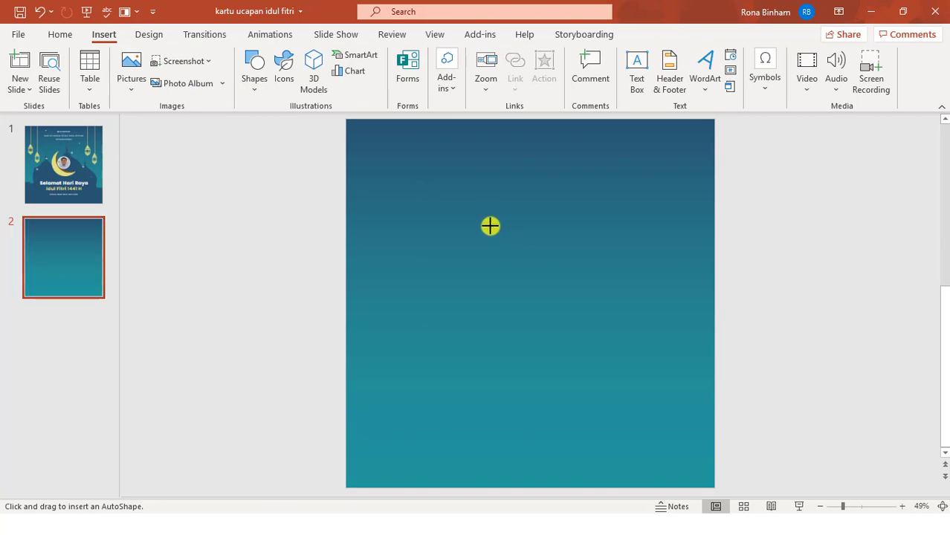
drag(489, 221, 592, 241)
mouse_move(492, 220)
mouse_down()
mouse_move(564, 234)
mouse_move(543, 234)
mouse_up()
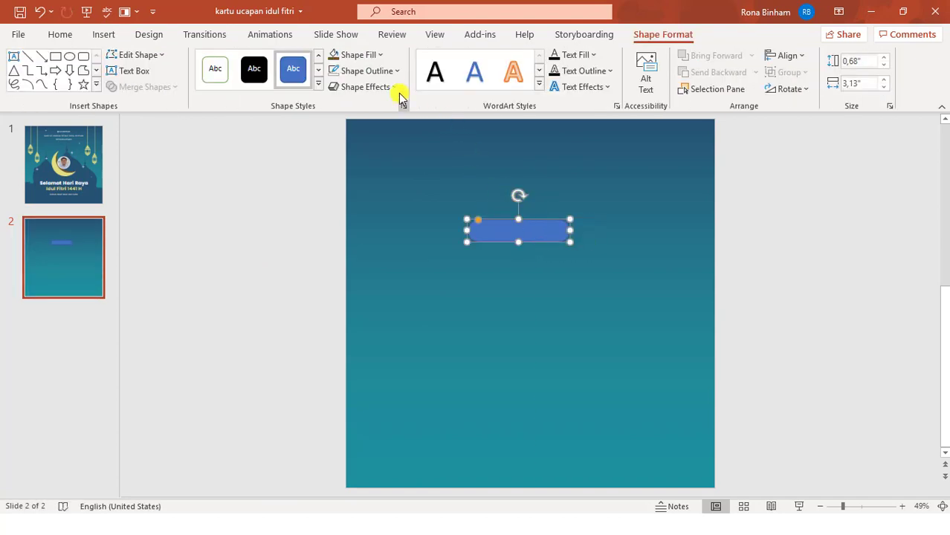
Step: Remove the pill's outline and fill it pale yellow #E3DC82
click(395, 73)
click(386, 261)
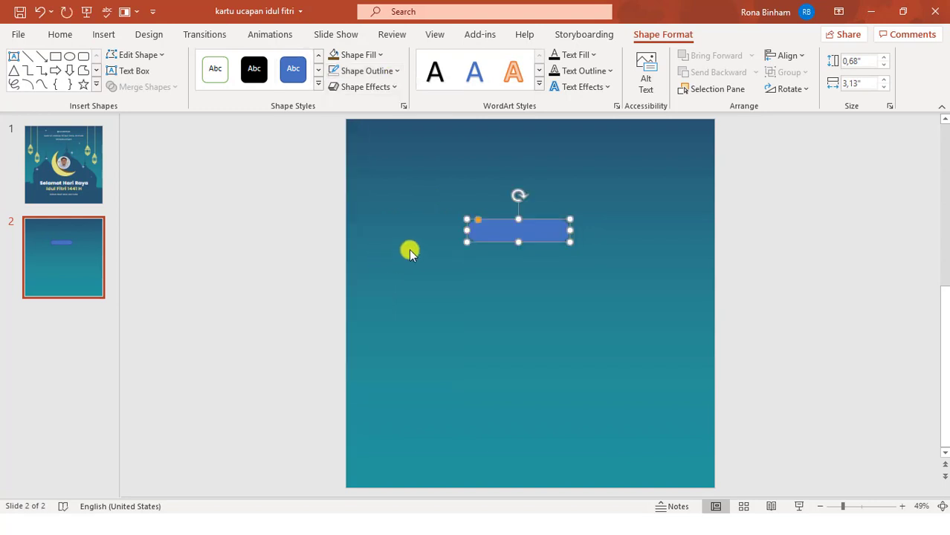
click(377, 55)
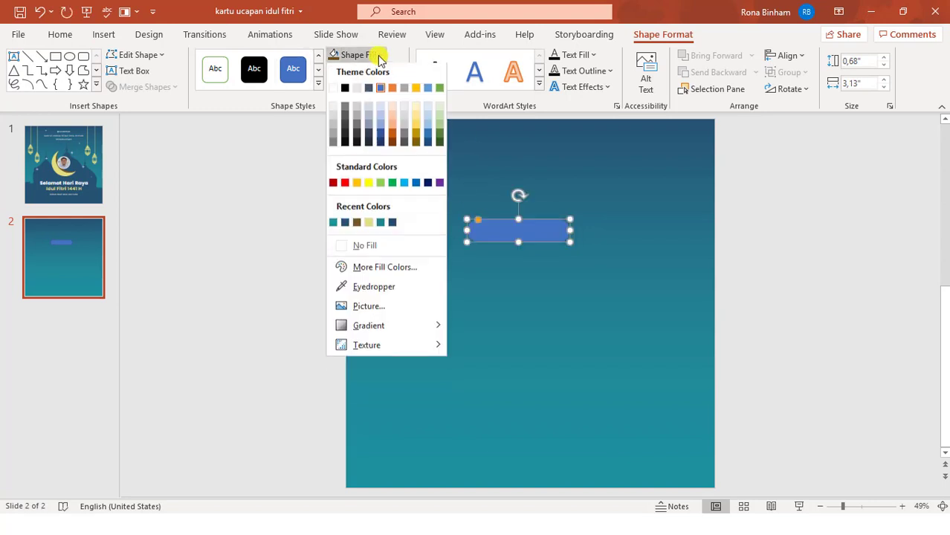
click(366, 225)
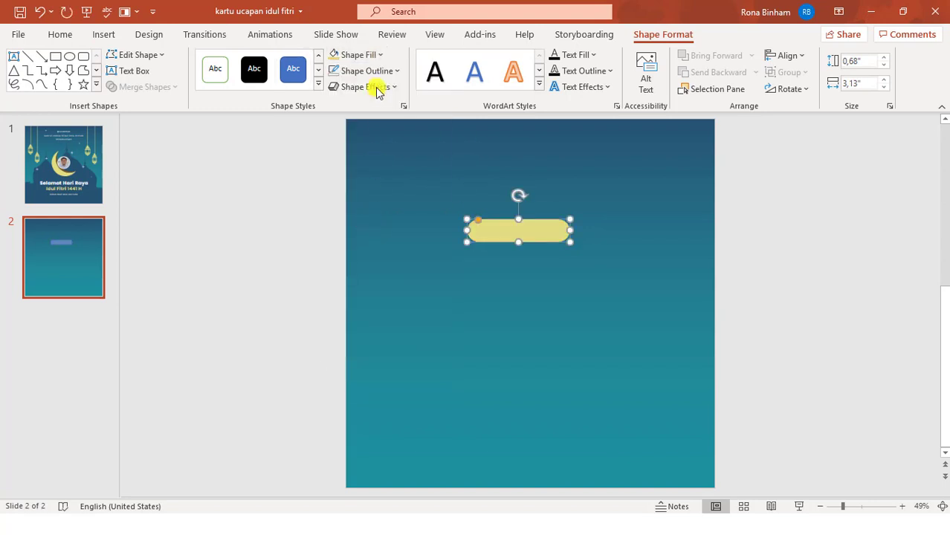
click(381, 57)
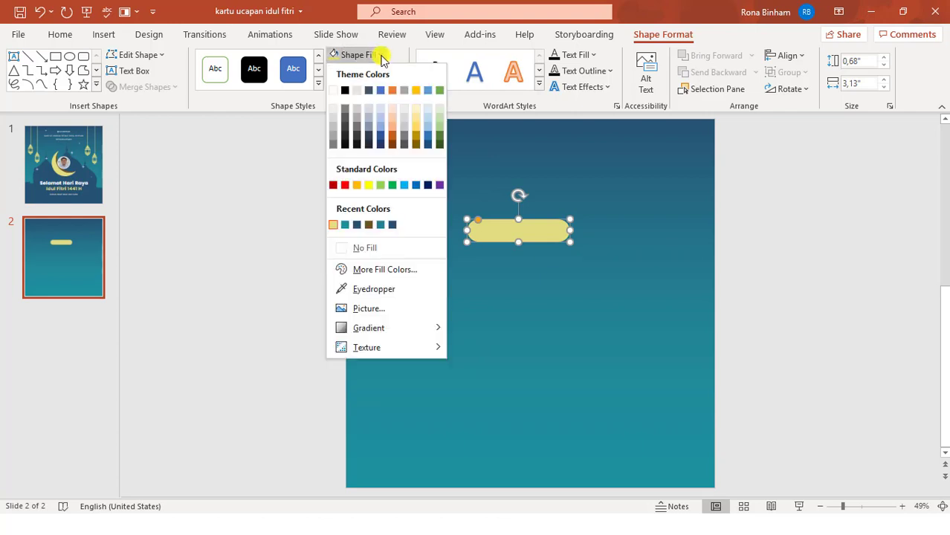
click(379, 271)
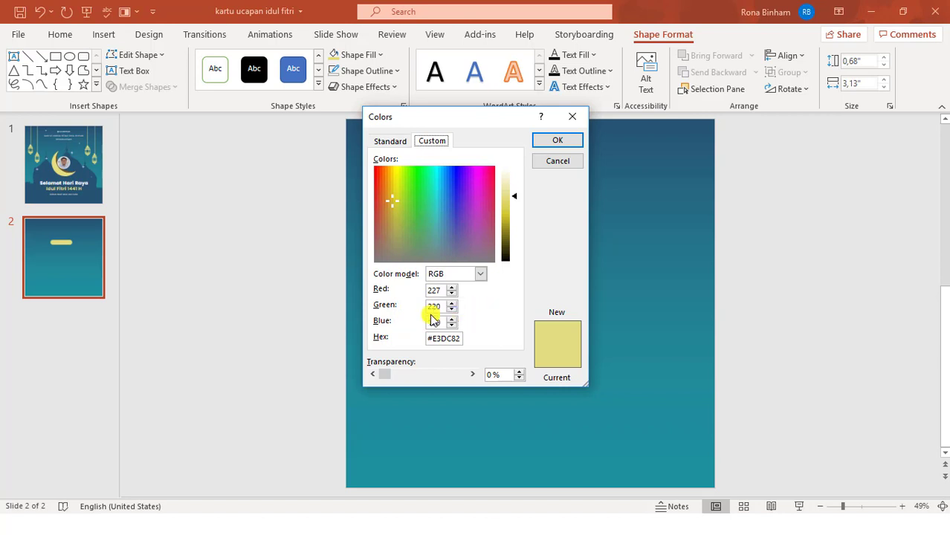
click(557, 141)
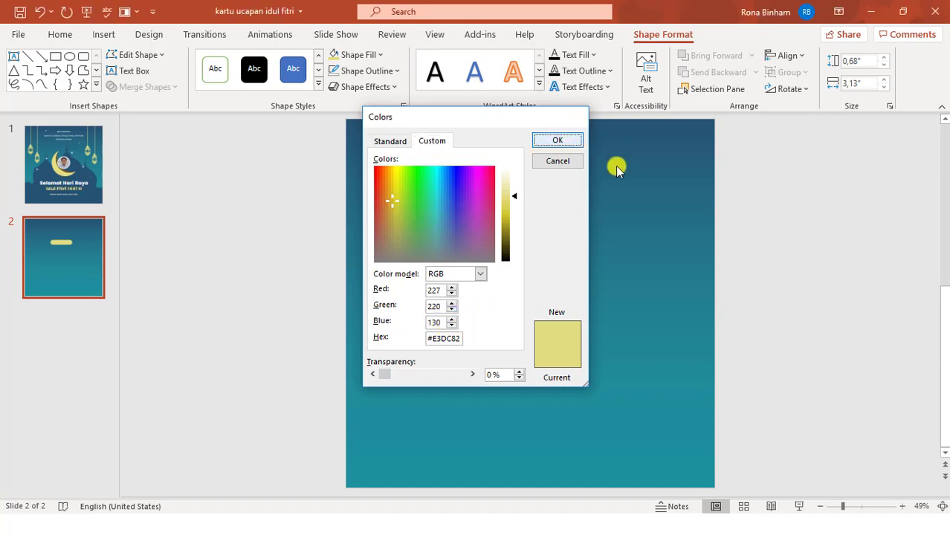
click(336, 199)
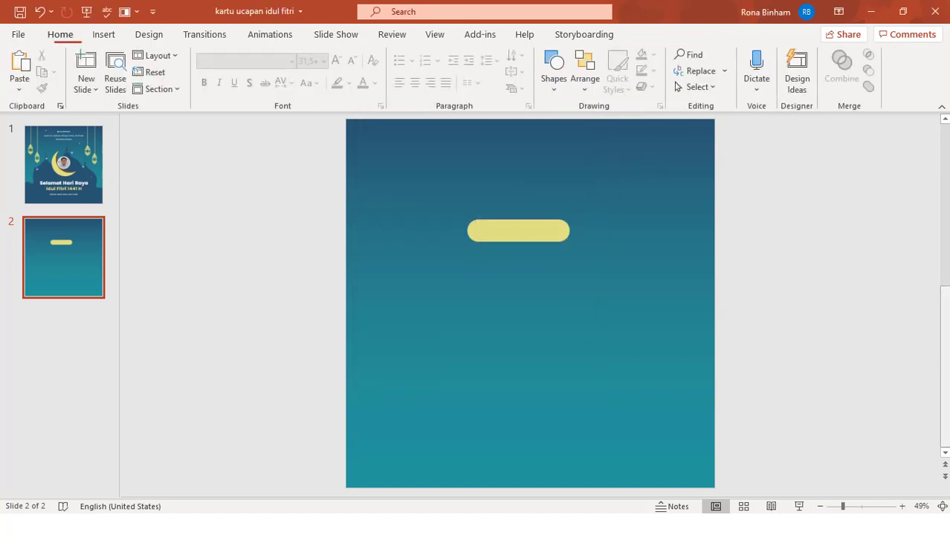
Step: Draw a rounded square resting above the yellow bar
click(107, 35)
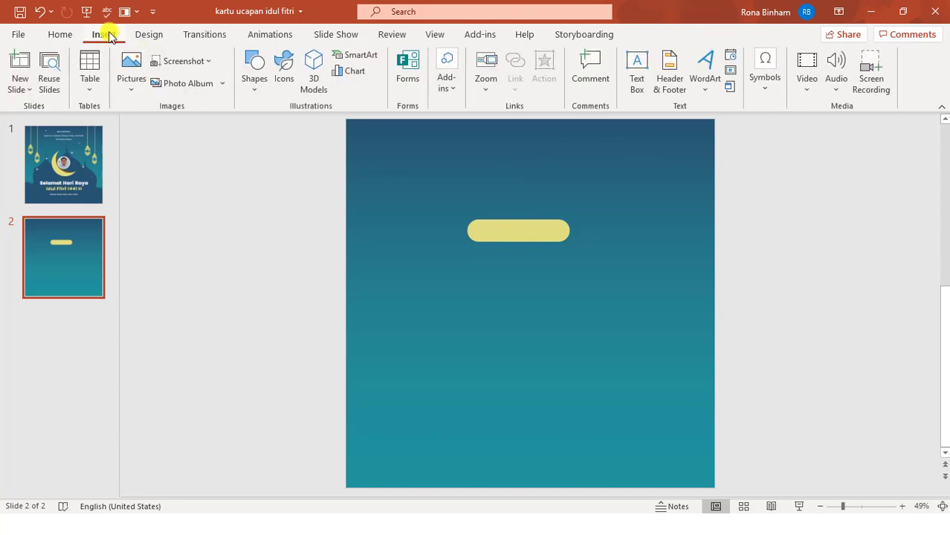
click(253, 82)
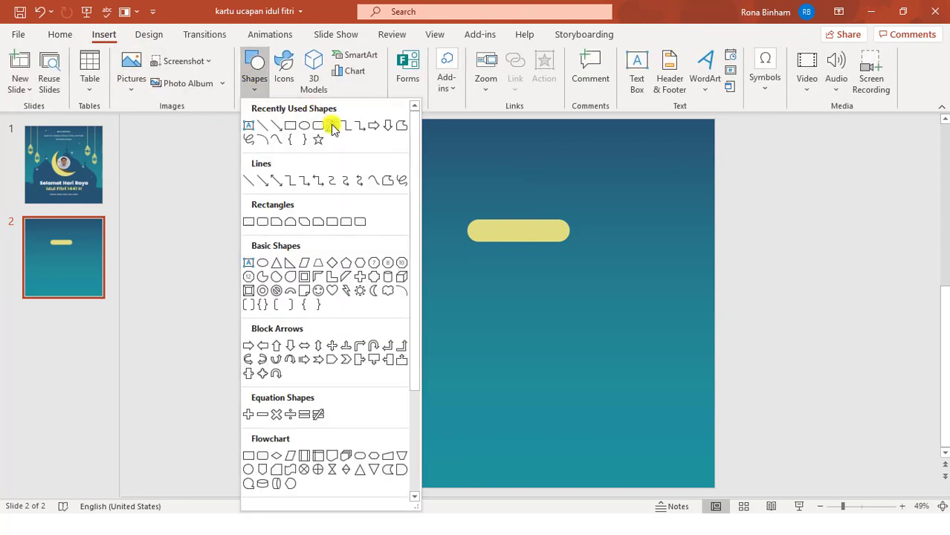
click(318, 127)
drag(490, 181, 544, 231)
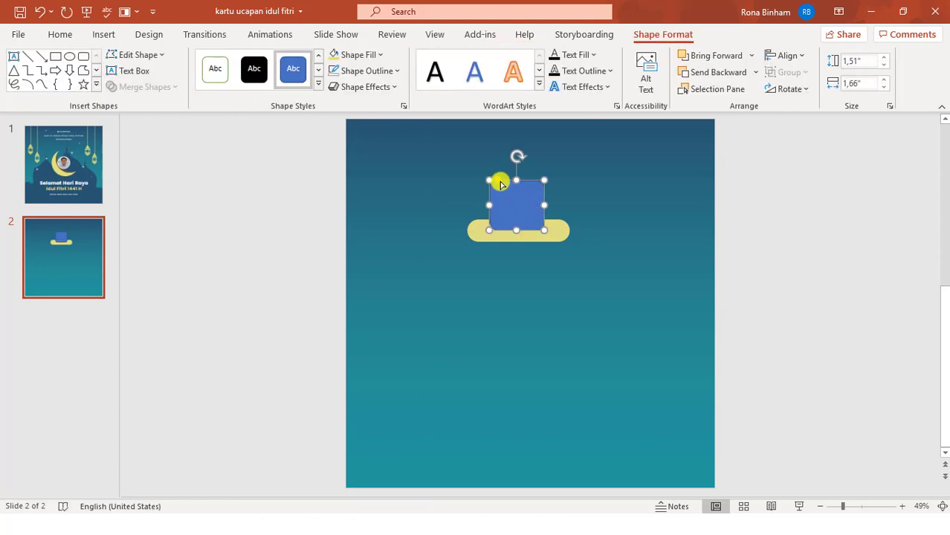
mouse_move(496, 181)
mouse_down()
mouse_move(517, 180)
mouse_move(503, 190)
mouse_up()
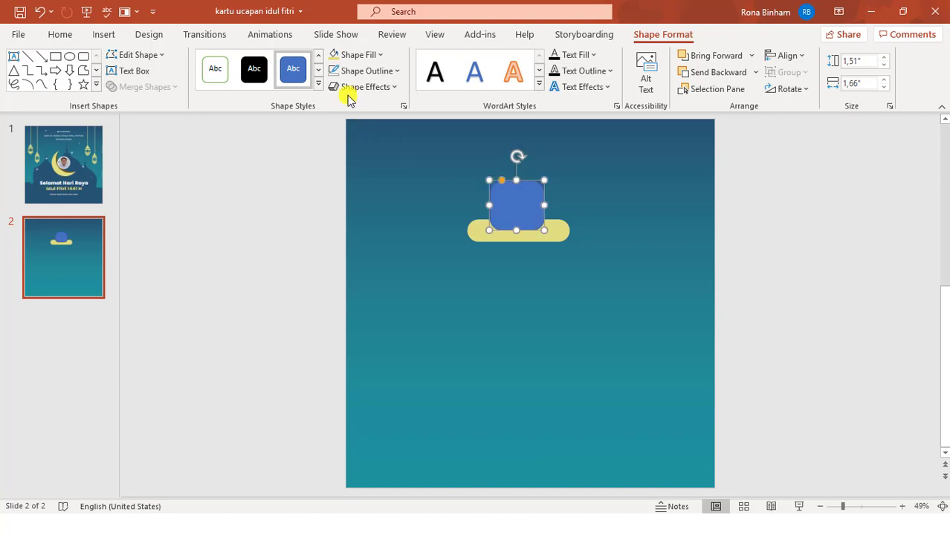
Step: Remove the square's outline, fill it the same yellow, and nudge it onto the bar
click(368, 74)
click(372, 261)
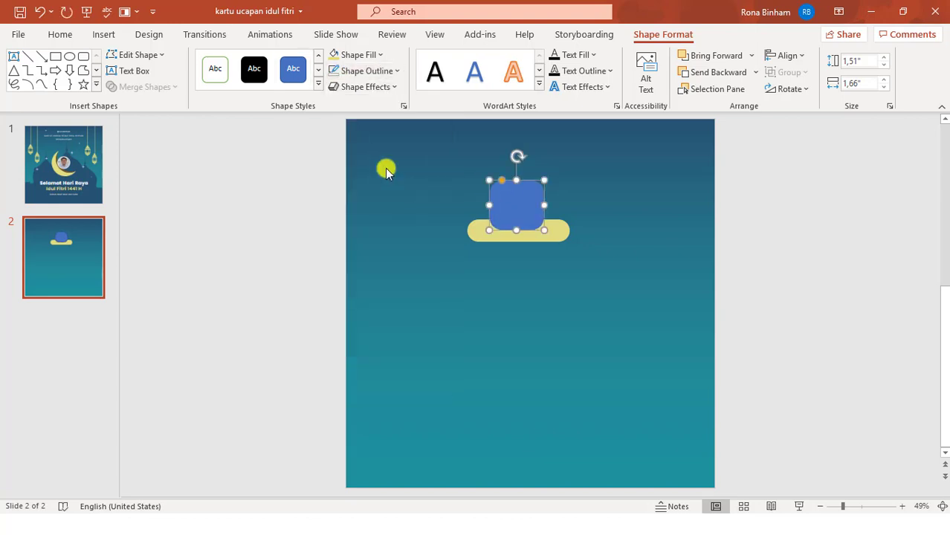
click(333, 57)
click(635, 210)
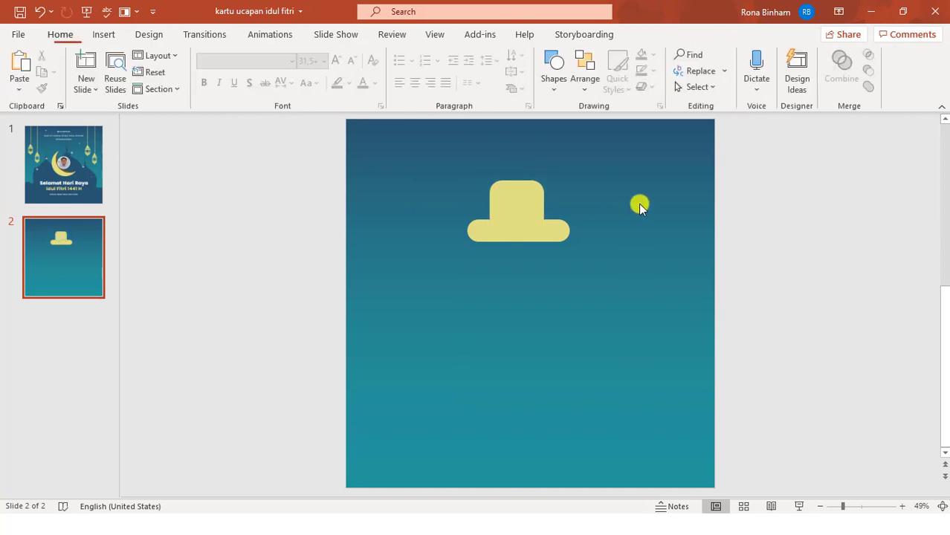
click(523, 199)
drag(523, 200, 526, 198)
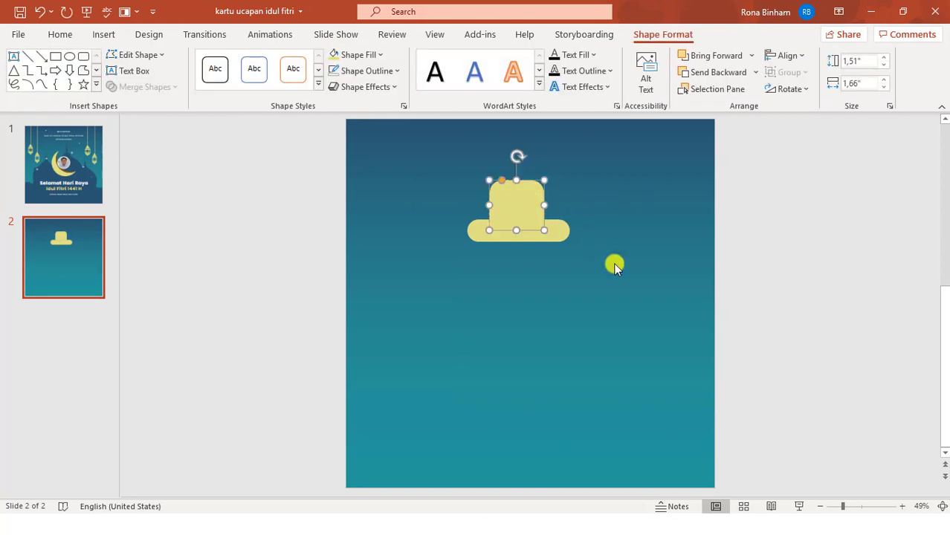
click(613, 263)
Step: Centre the square horizontally over the bar and lower it to overlap the bar
drag(395, 149, 619, 310)
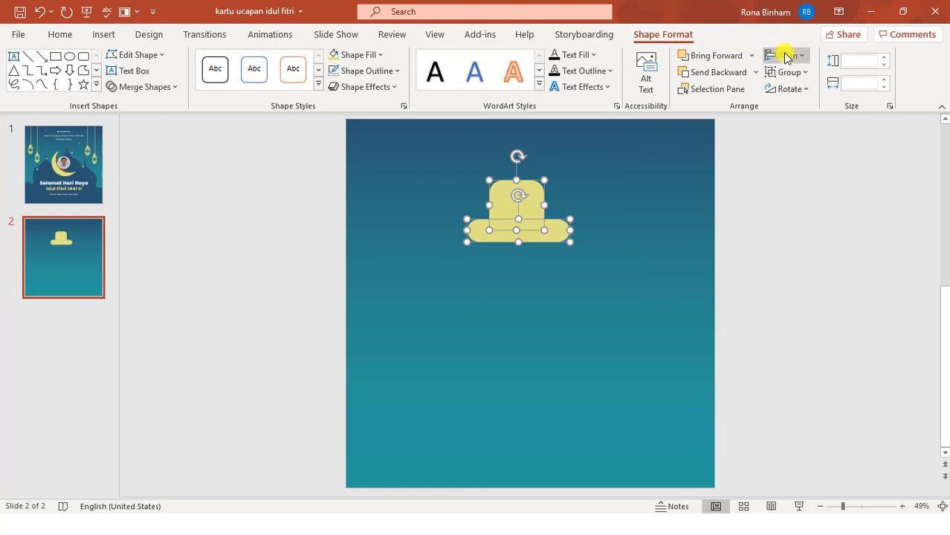
click(786, 56)
click(812, 95)
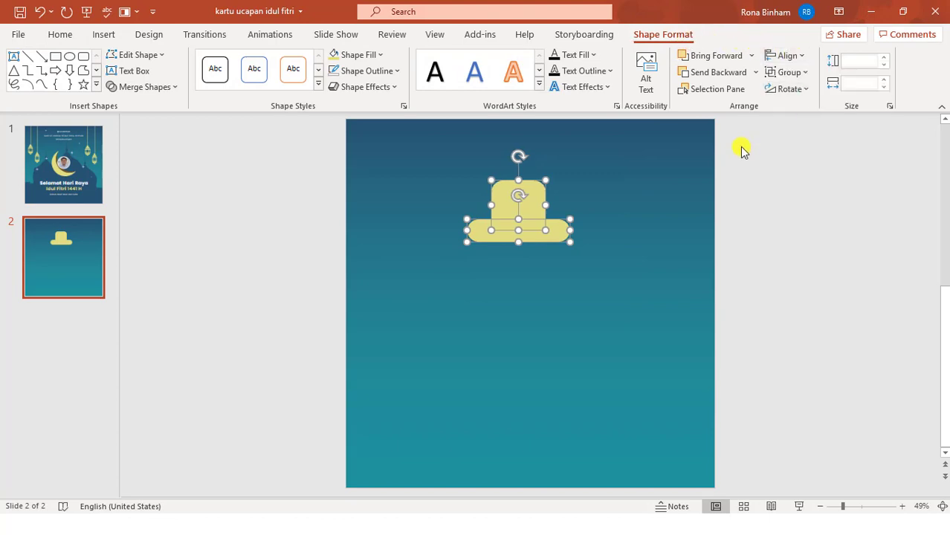
drag(671, 253, 362, 155)
drag(528, 191, 547, 191)
click(687, 214)
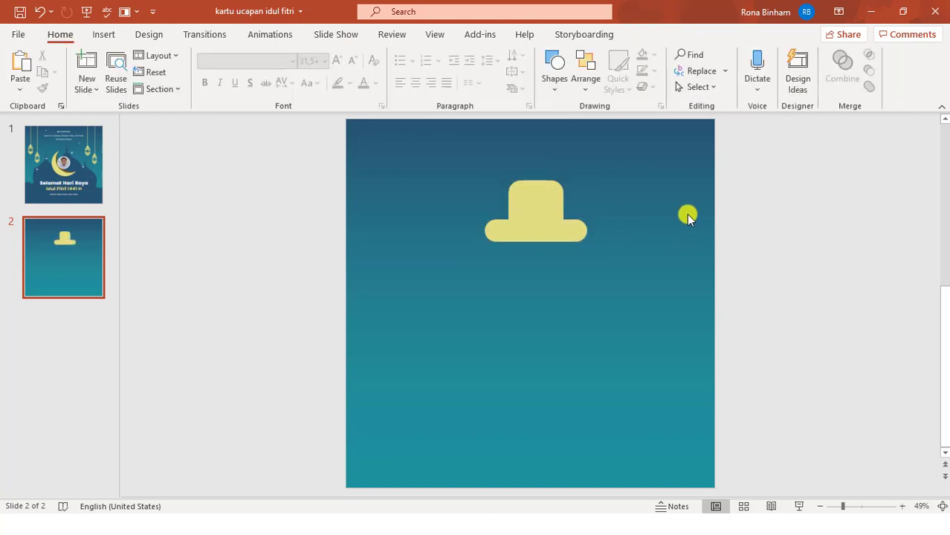
click(523, 202)
drag(534, 184, 534, 193)
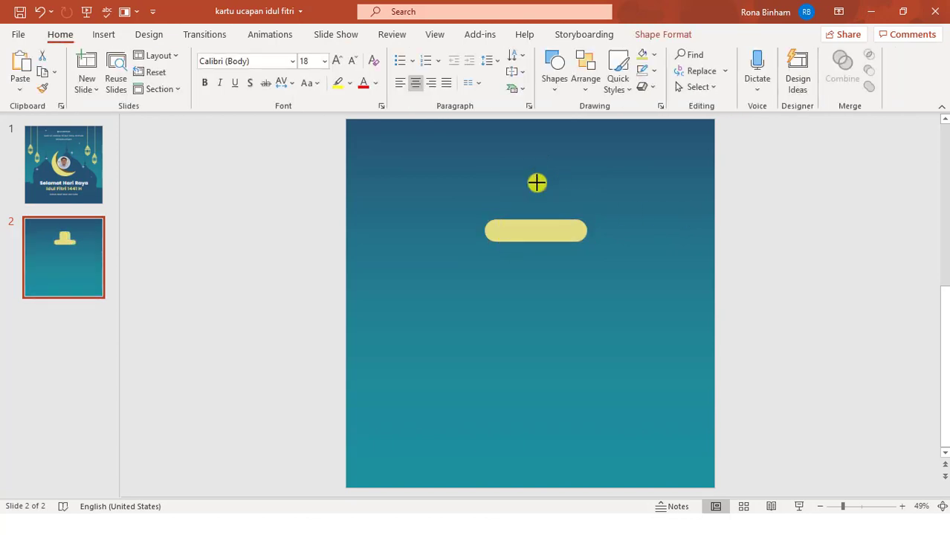
click(671, 206)
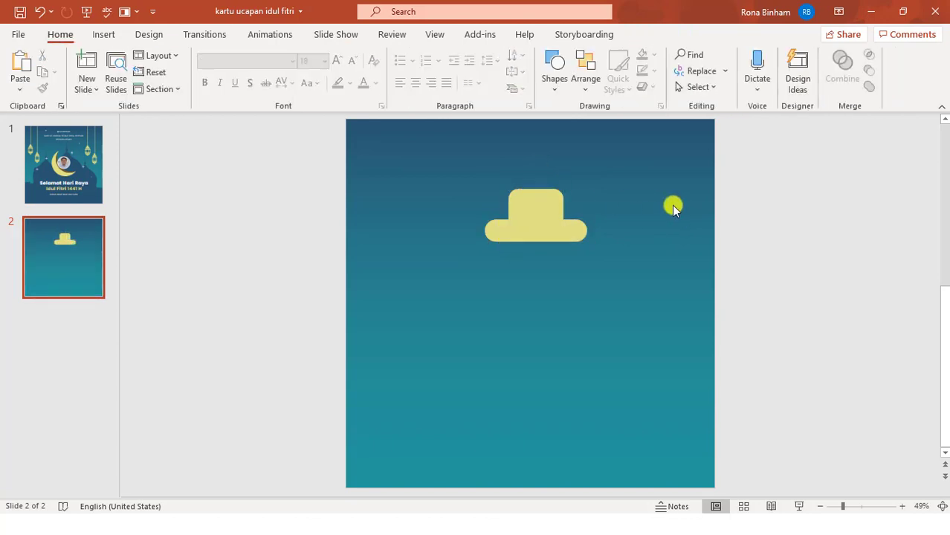
Step: Draw an outline-free yellow trapezoid below the yellow bar
click(110, 36)
click(255, 84)
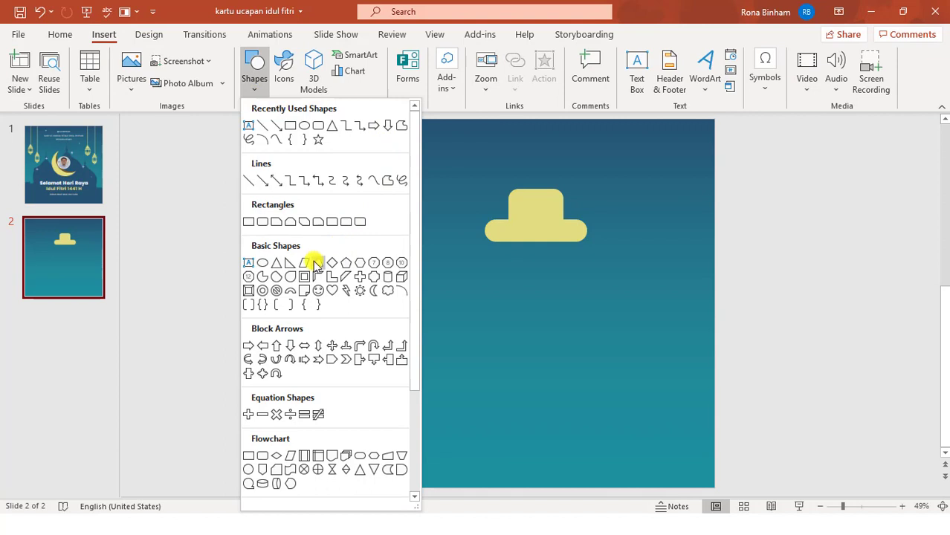
click(316, 263)
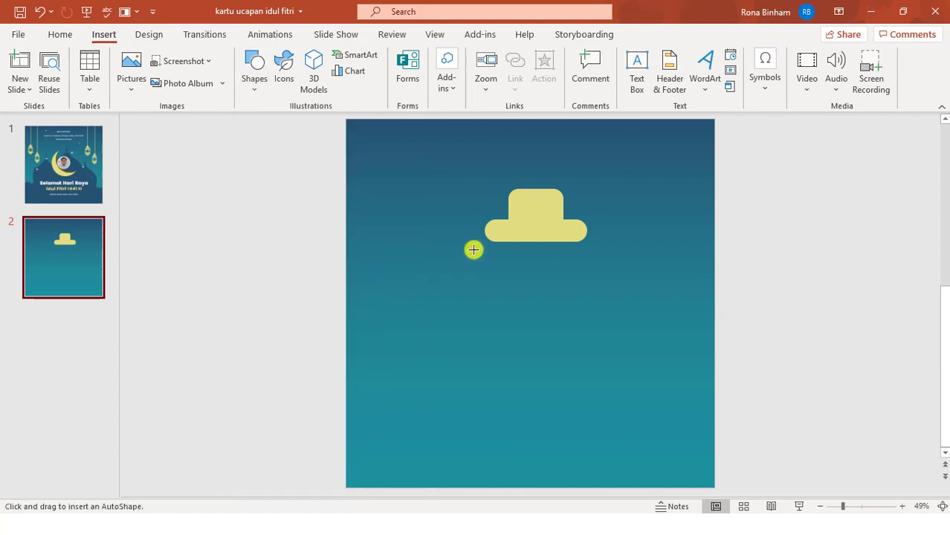
mouse_move(479, 246)
mouse_down()
mouse_move(613, 273)
mouse_move(556, 259)
mouse_up()
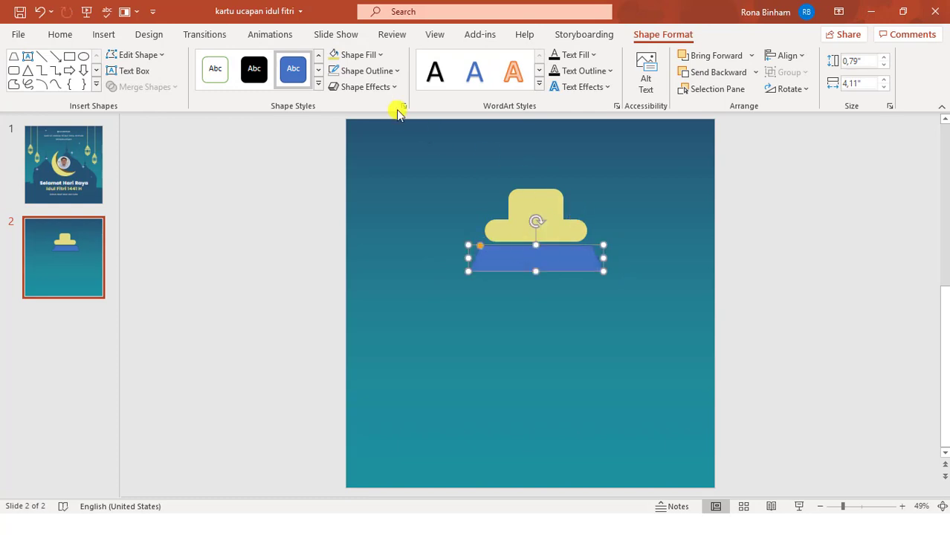
click(370, 71)
click(398, 264)
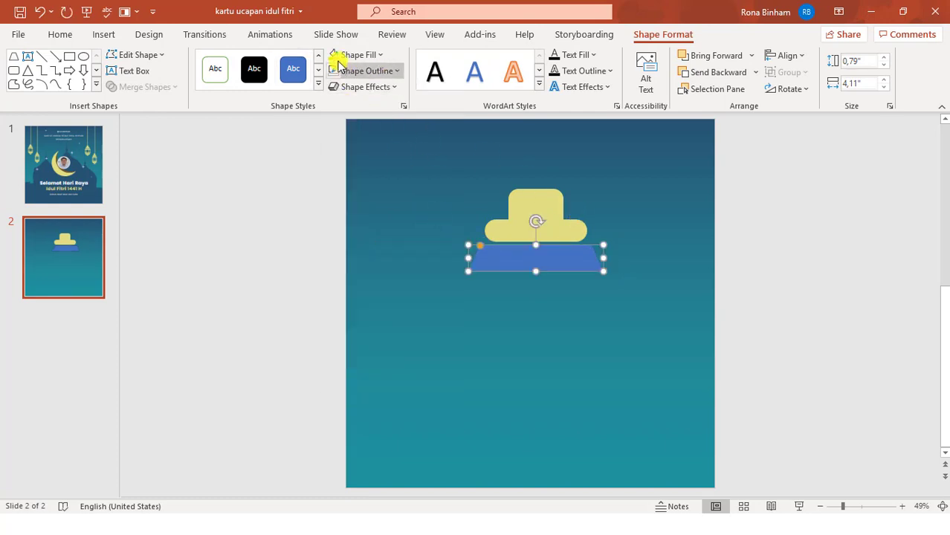
click(334, 55)
click(353, 192)
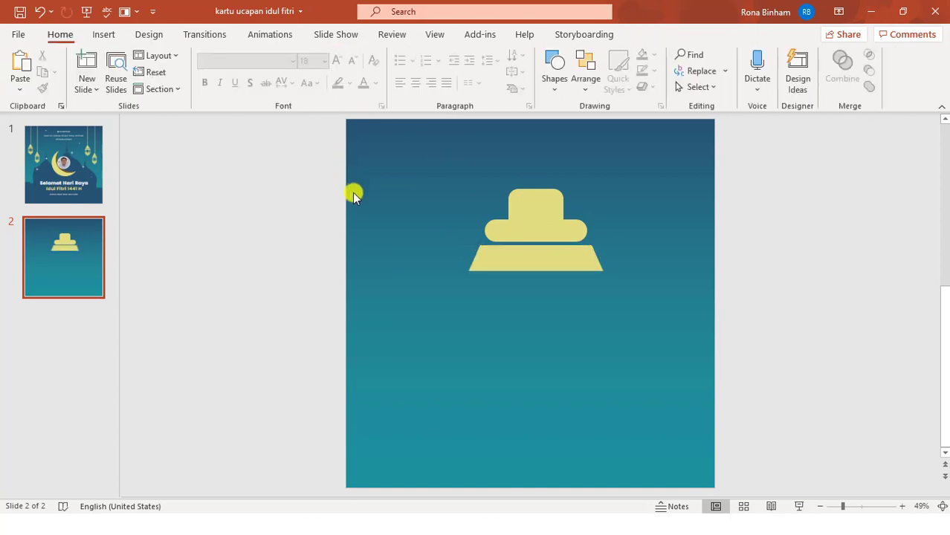
Step: Compare with the finished card on slide 1, then move the trapezoid snug under the bar
click(74, 186)
click(67, 235)
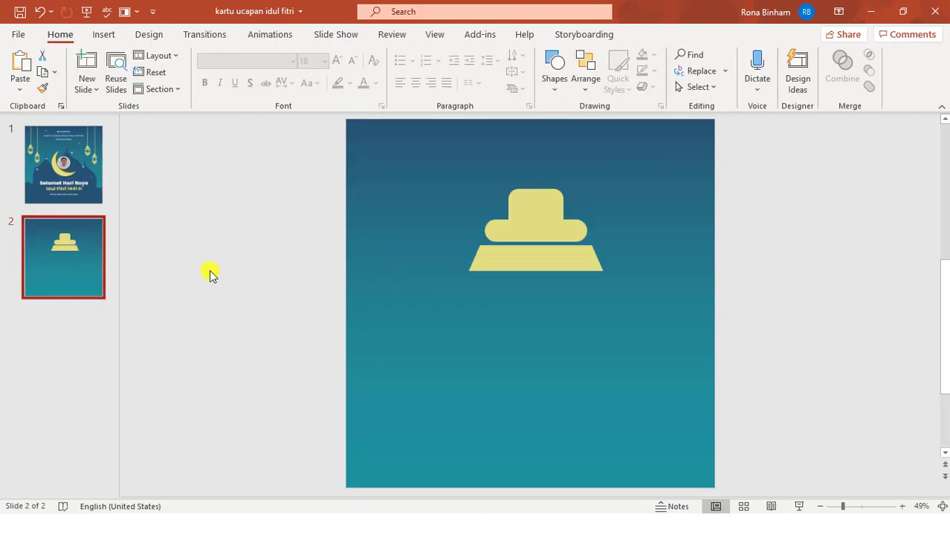
click(516, 264)
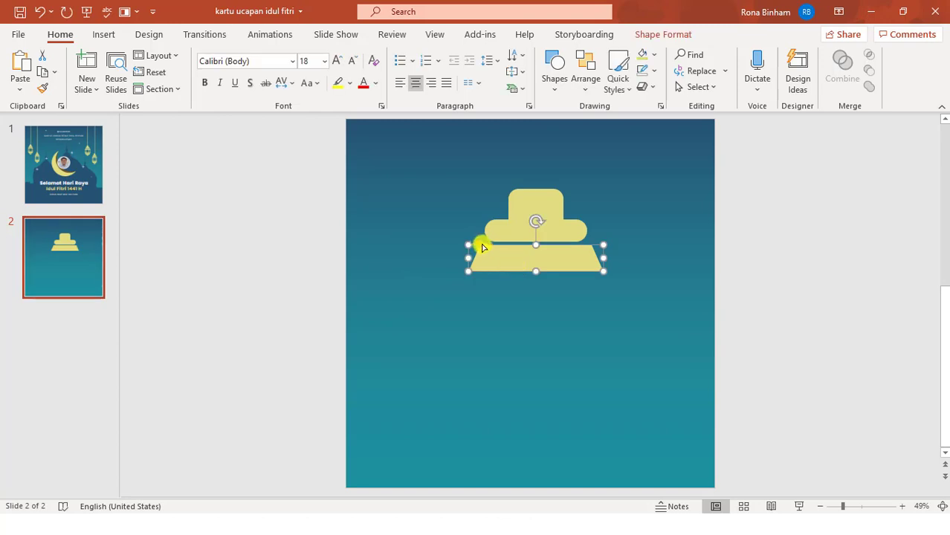
drag(477, 249, 488, 249)
click(757, 251)
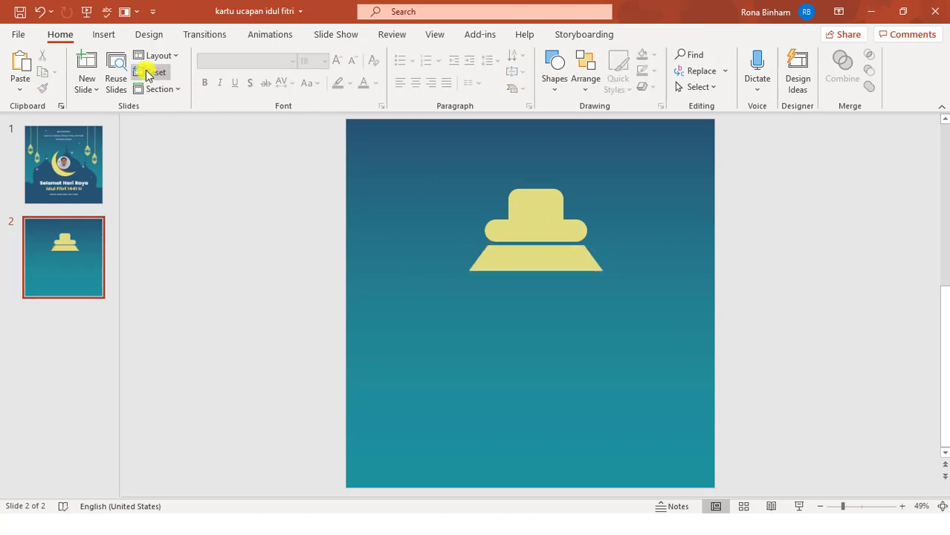
Step: Draw a large square-cornered yellow lantern body below the trapezoid
click(104, 35)
click(251, 78)
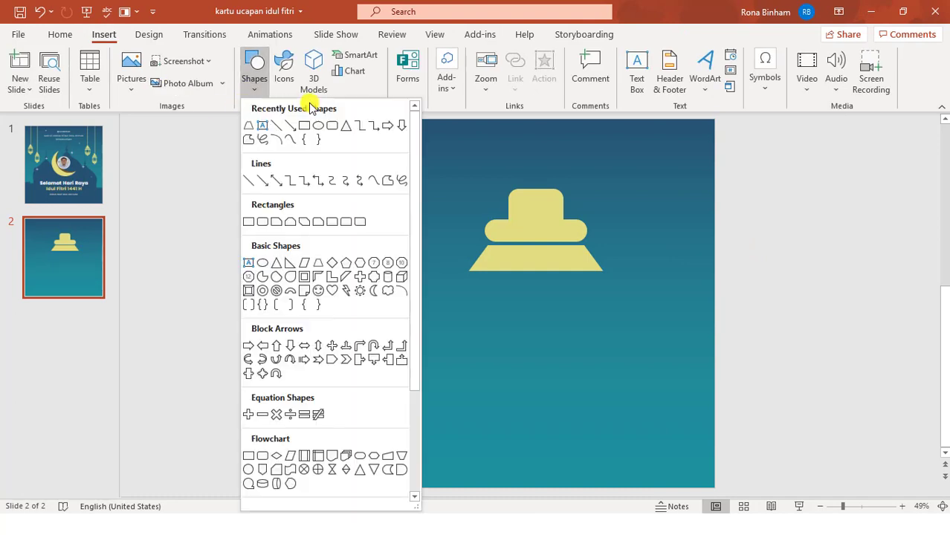
click(329, 128)
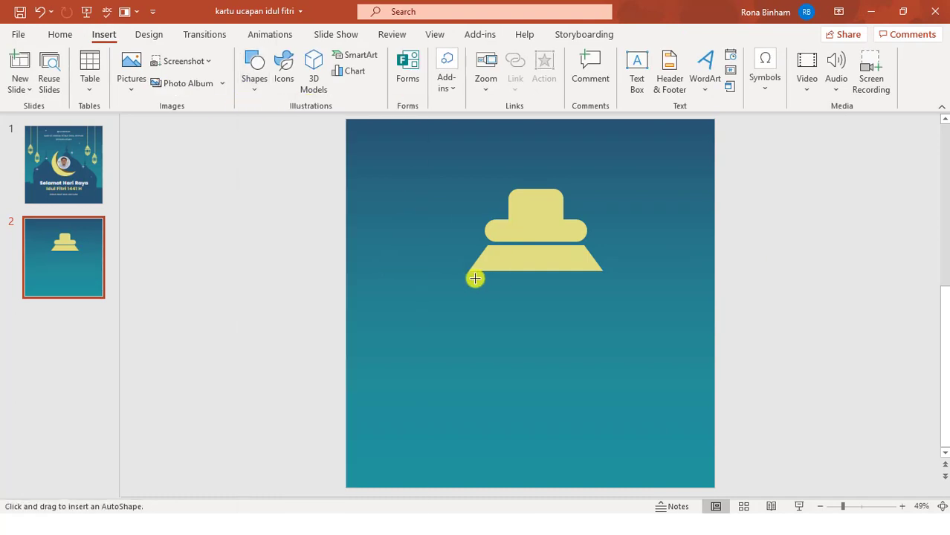
drag(469, 277, 602, 388)
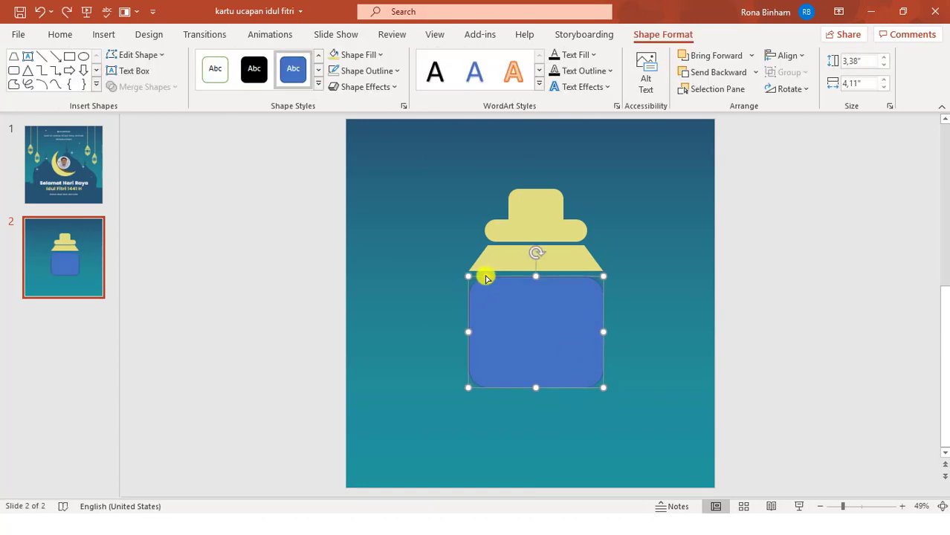
drag(486, 279, 470, 276)
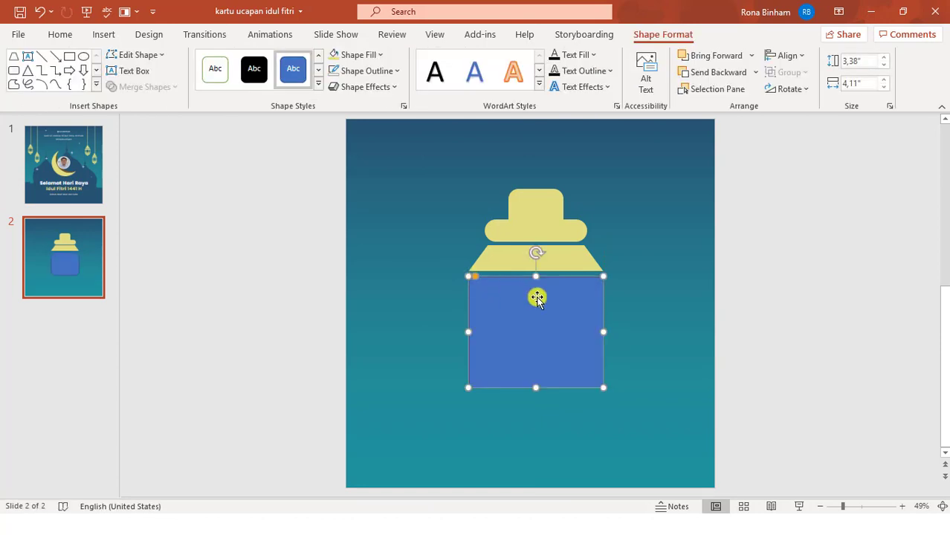
click(336, 56)
click(650, 263)
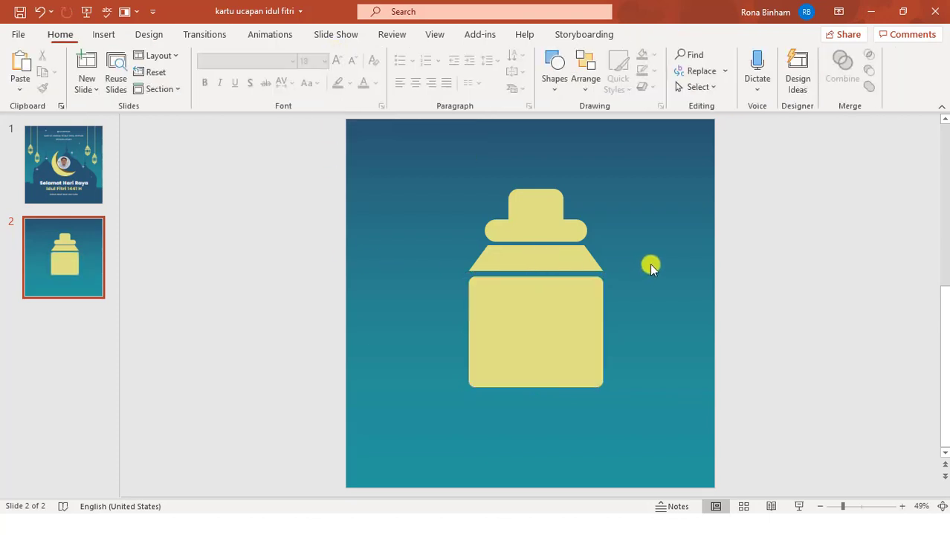
Step: Reshape the top rounded square into a dome seated on the cap
click(547, 201)
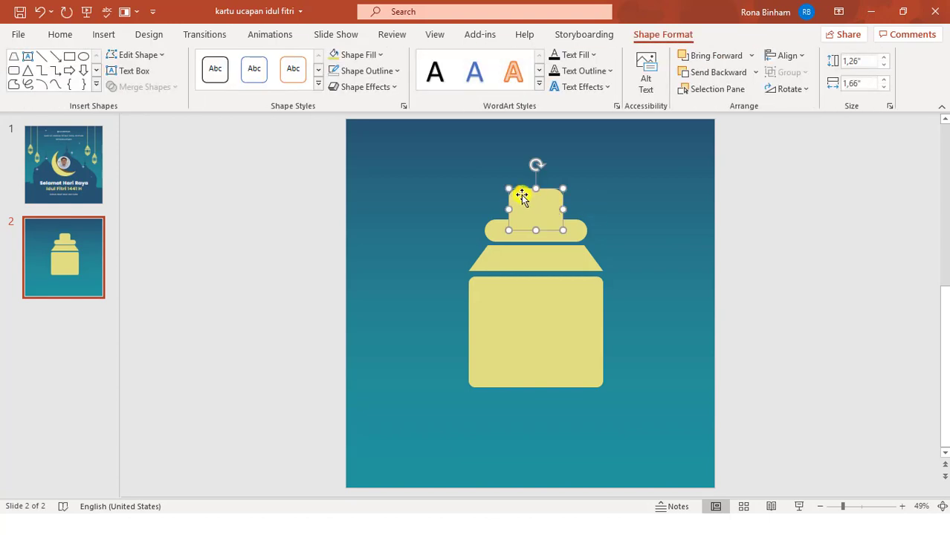
drag(521, 190, 529, 188)
drag(535, 230, 533, 236)
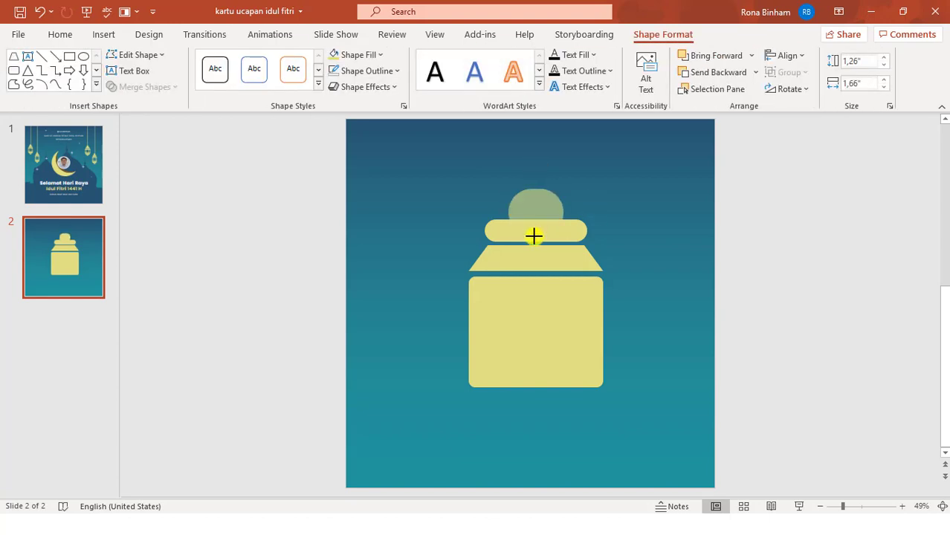
click(778, 246)
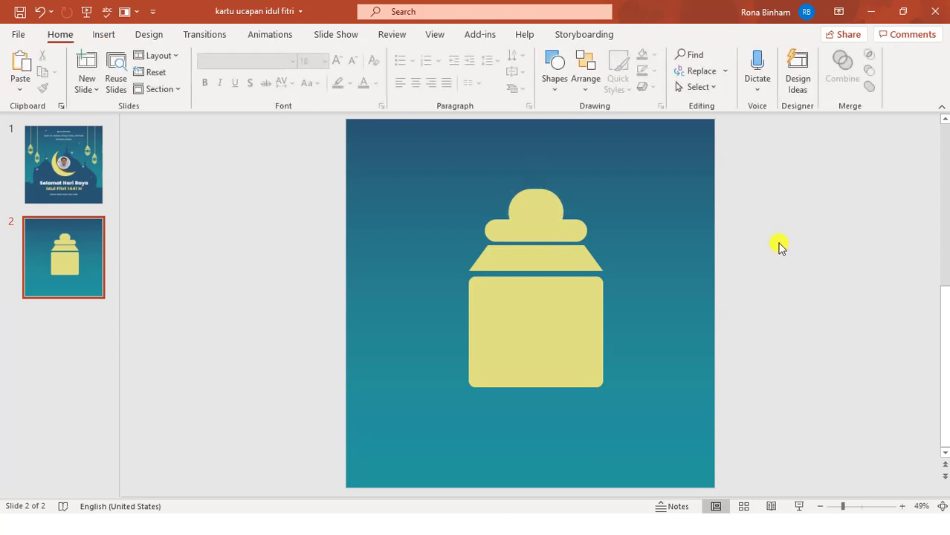
Step: Duplicate the trapezoid below the lantern body and flip it vertically
click(550, 257)
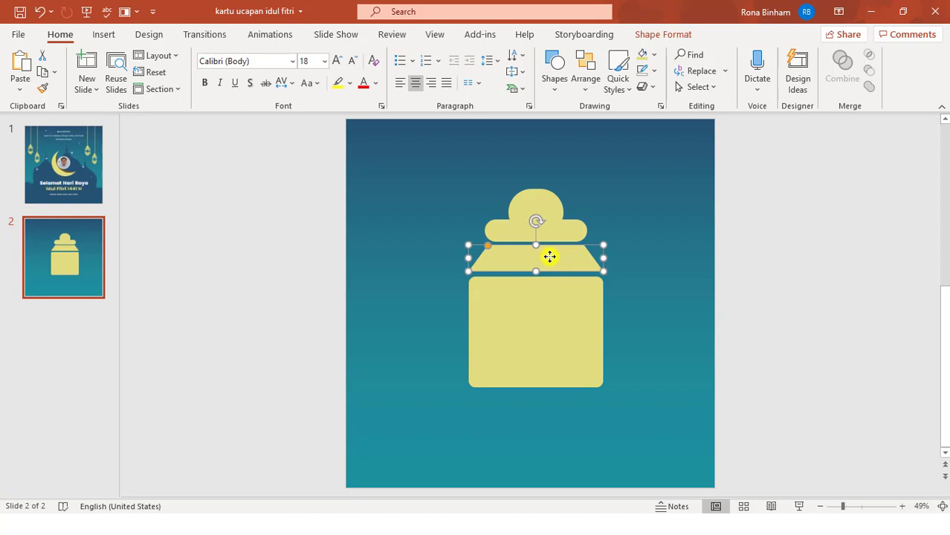
key(ctrl+d)
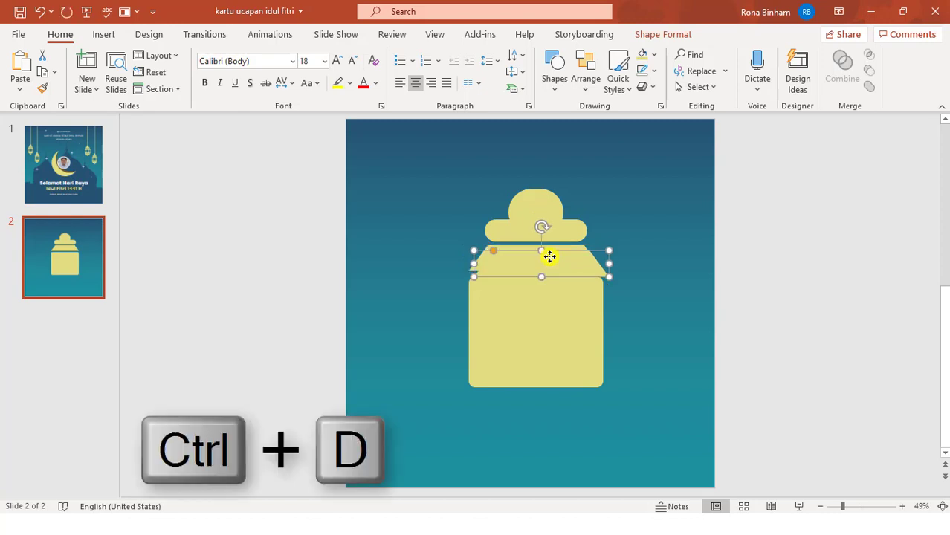
drag(549, 256, 544, 398)
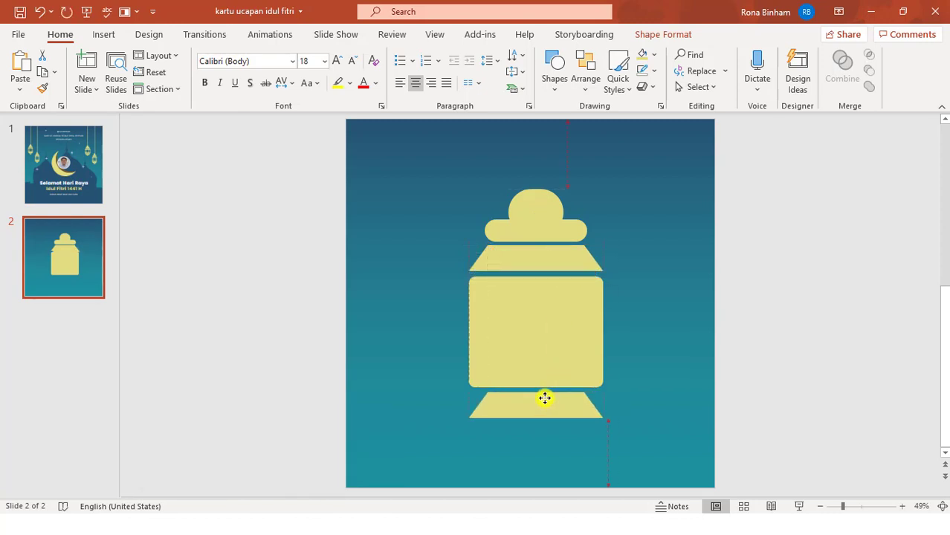
click(687, 34)
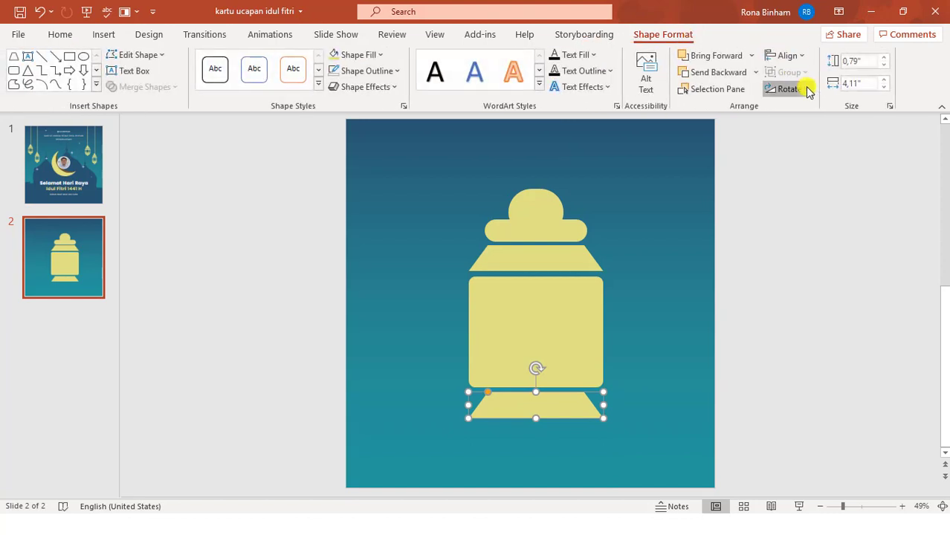
click(804, 88)
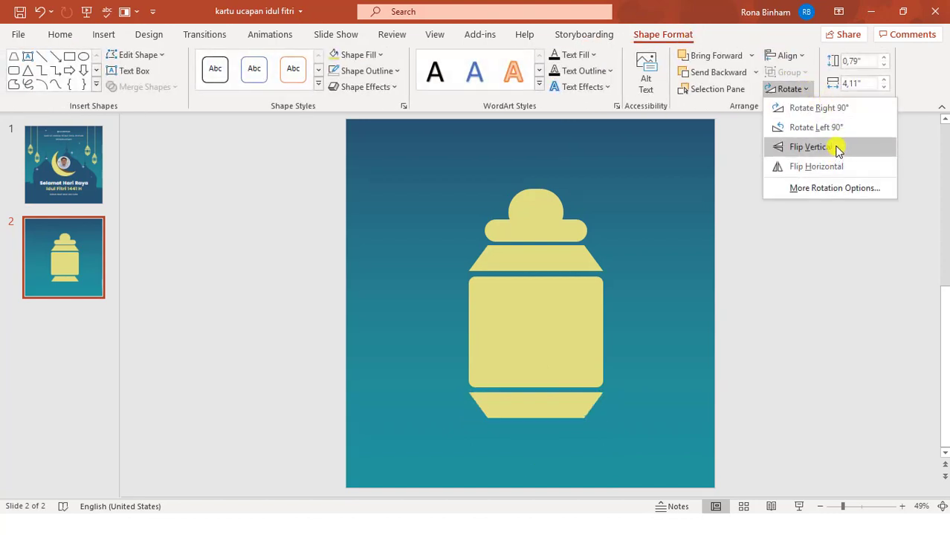
click(835, 146)
click(661, 332)
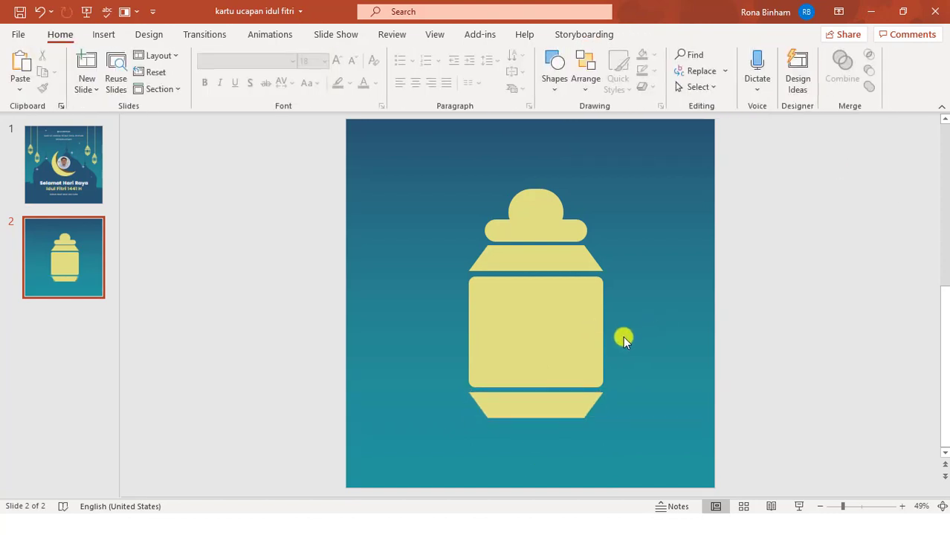
Step: Duplicate the dome and place it at the bottom as a hanging knob
click(547, 214)
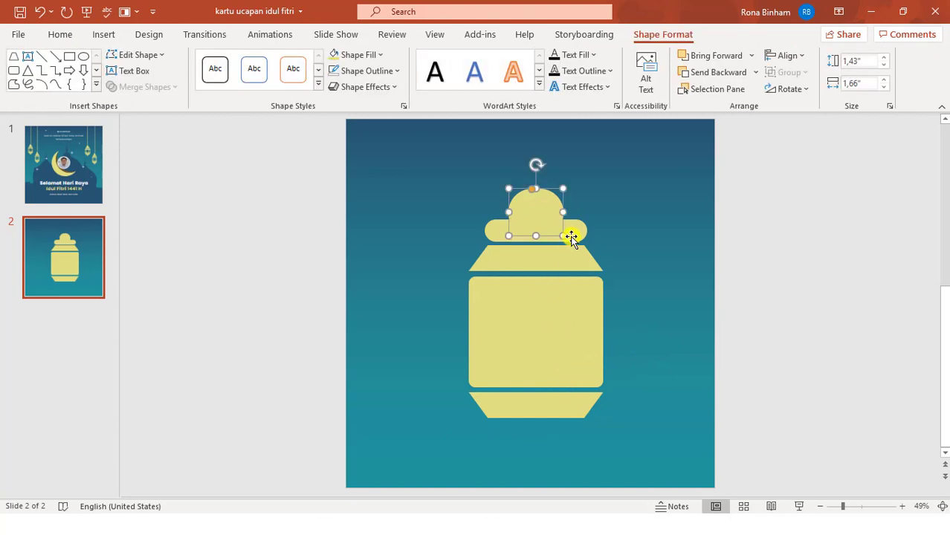
key(ctrl+d)
drag(567, 222, 553, 451)
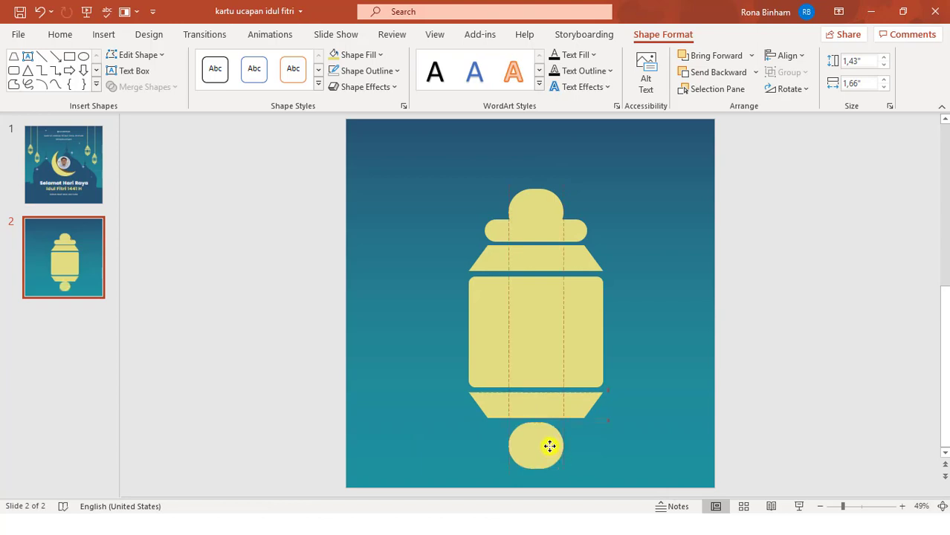
click(664, 415)
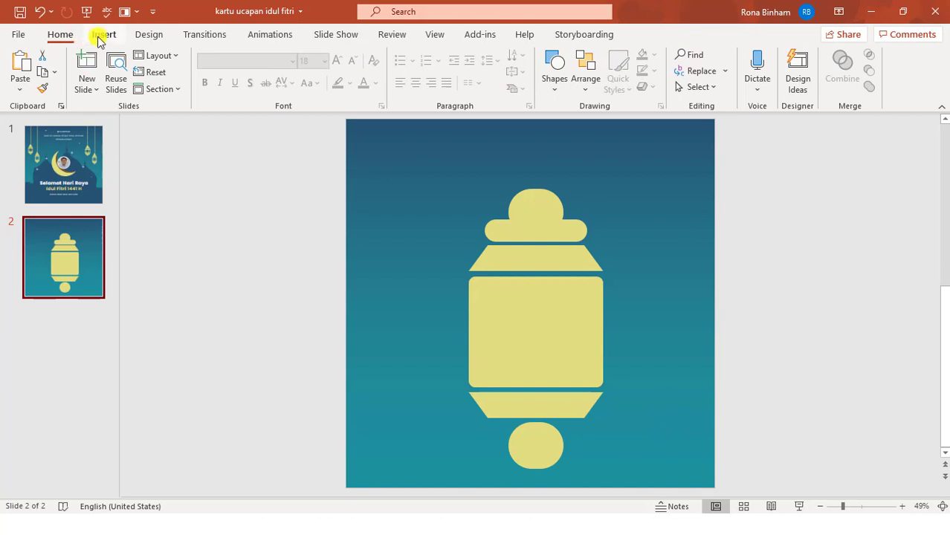
Step: Draw a tall orange rectangle inside the lantern body
click(102, 35)
click(260, 87)
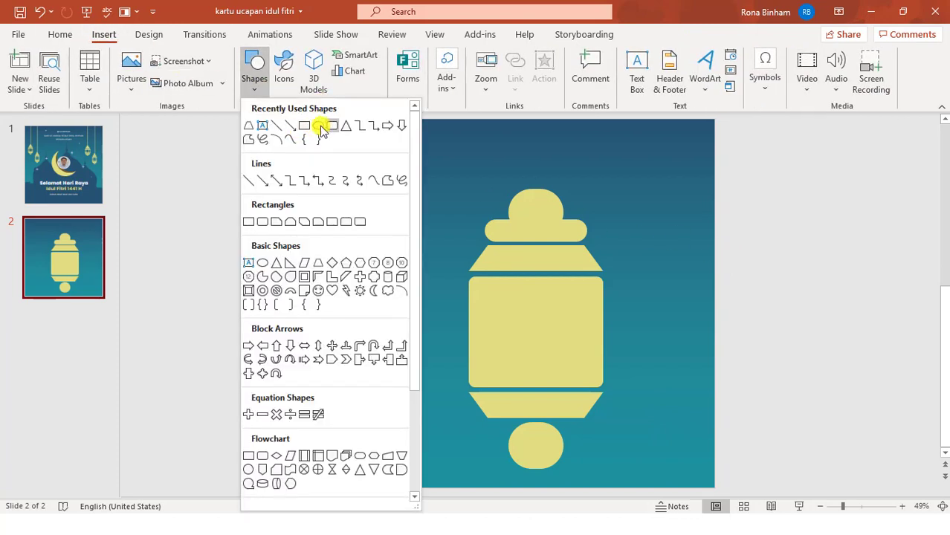
click(306, 127)
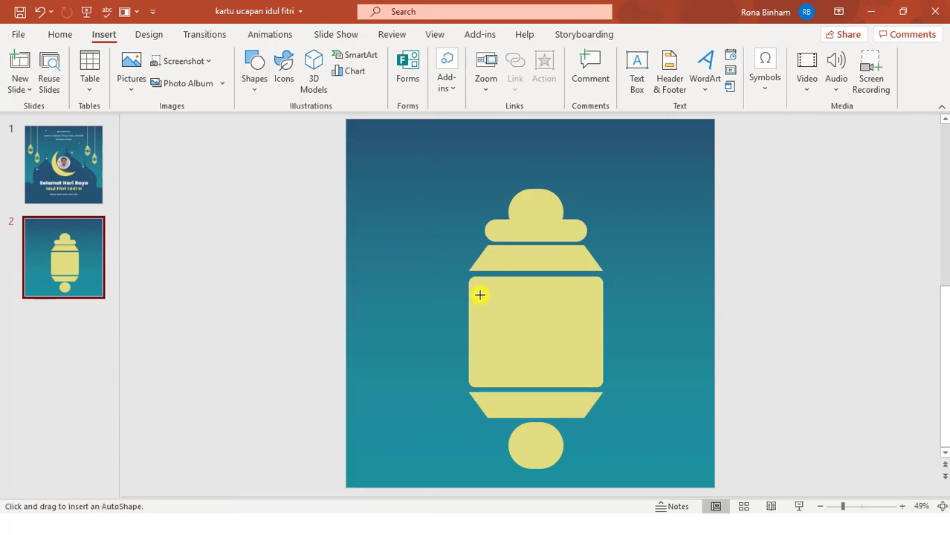
mouse_move(476, 287)
mouse_down()
mouse_move(494, 373)
mouse_move(509, 376)
mouse_up()
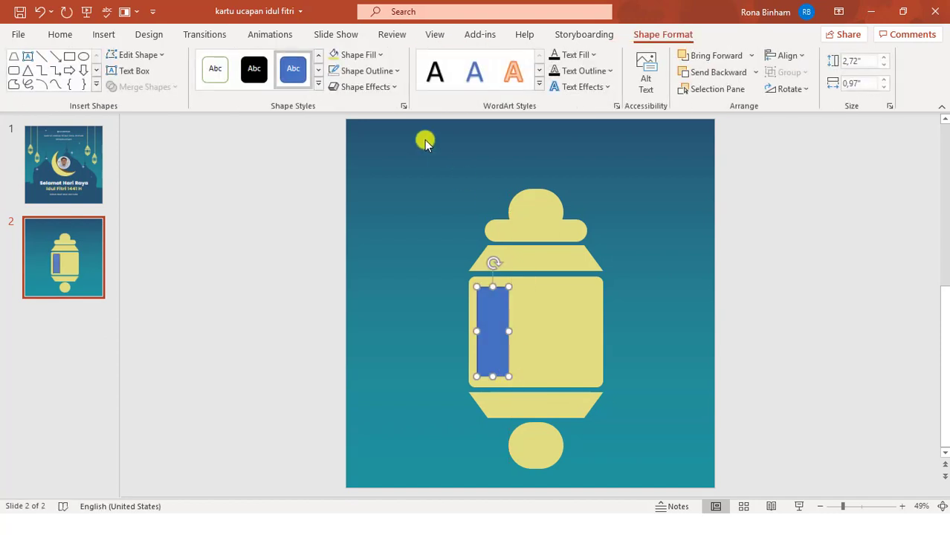
click(384, 56)
click(392, 88)
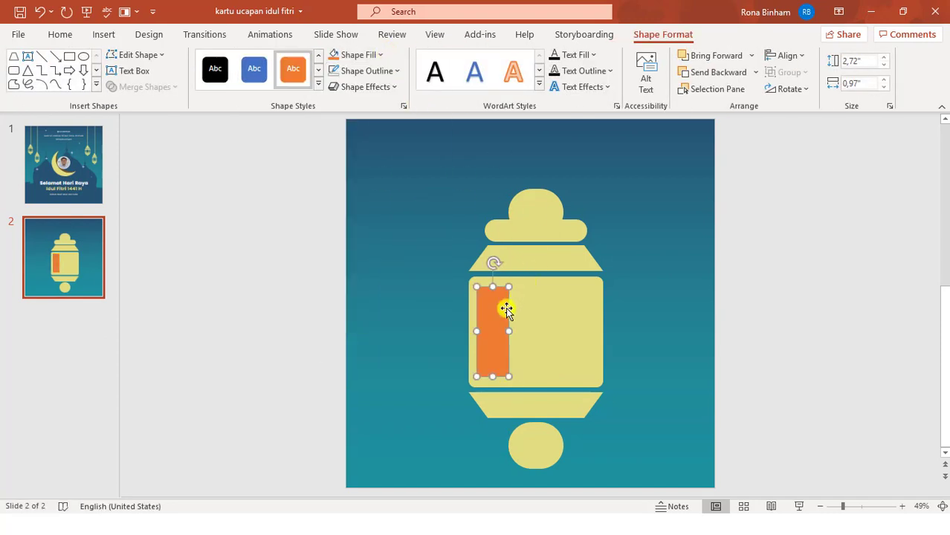
Step: Duplicate the rectangle into three panels: narrow left, wider middle, narrow right
key(ctrl+d)
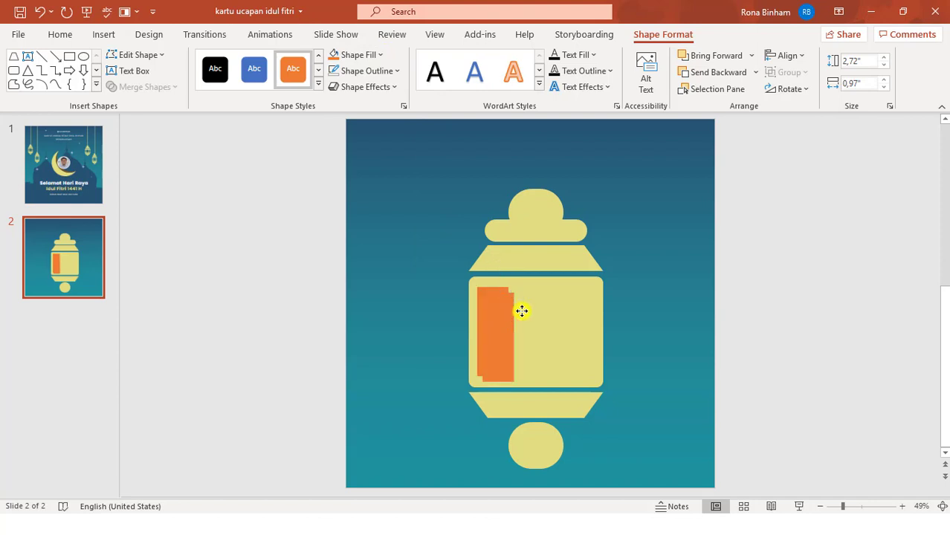
mouse_move(506, 309)
mouse_down()
mouse_move(535, 301)
mouse_move(563, 331)
mouse_up()
click(535, 301)
click(488, 314)
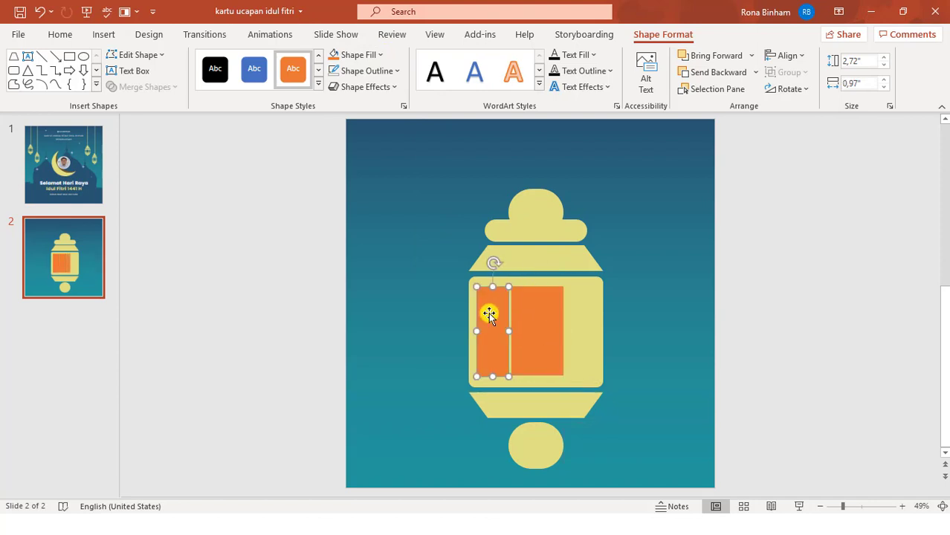
key(Right)
key(Down)
drag(488, 315, 571, 304)
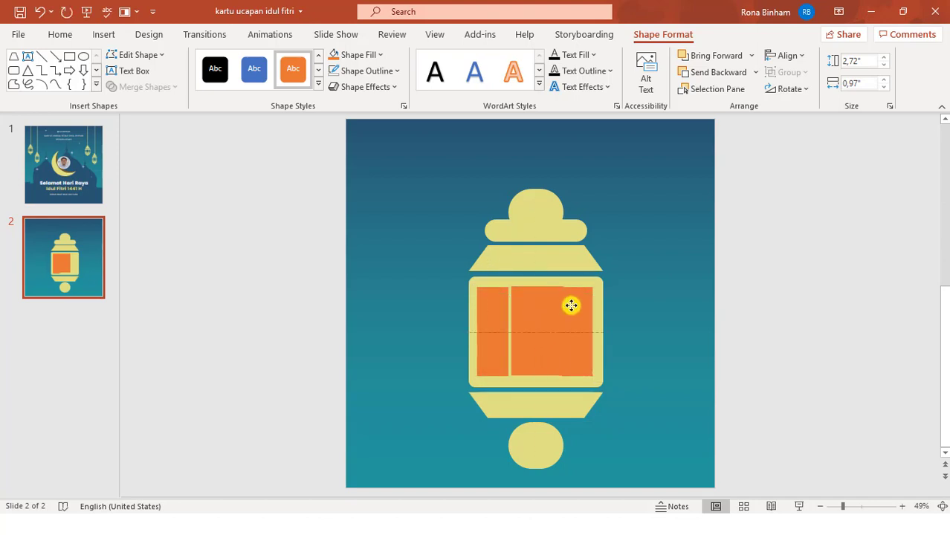
Step: Align the panels' tops and nudge all three slightly left within the body
click(532, 298)
shift+click(492, 295)
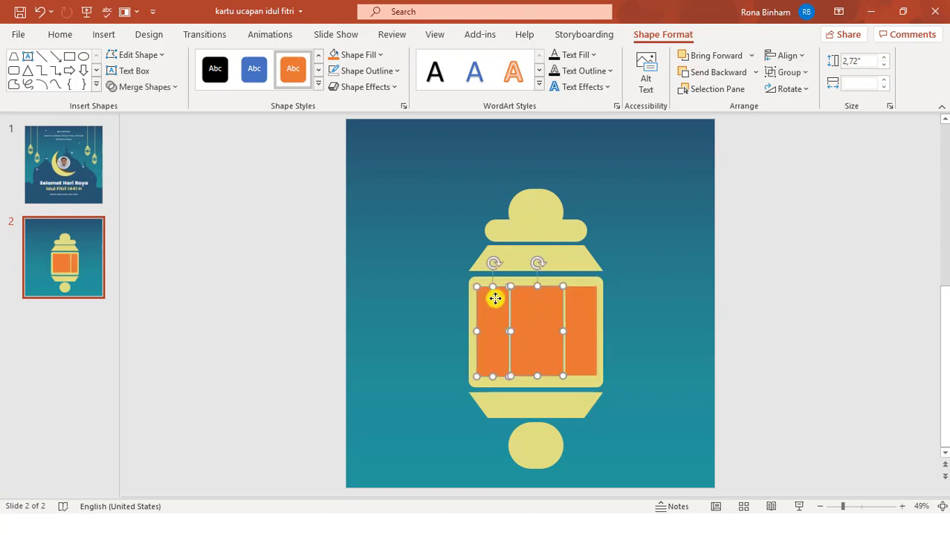
click(781, 61)
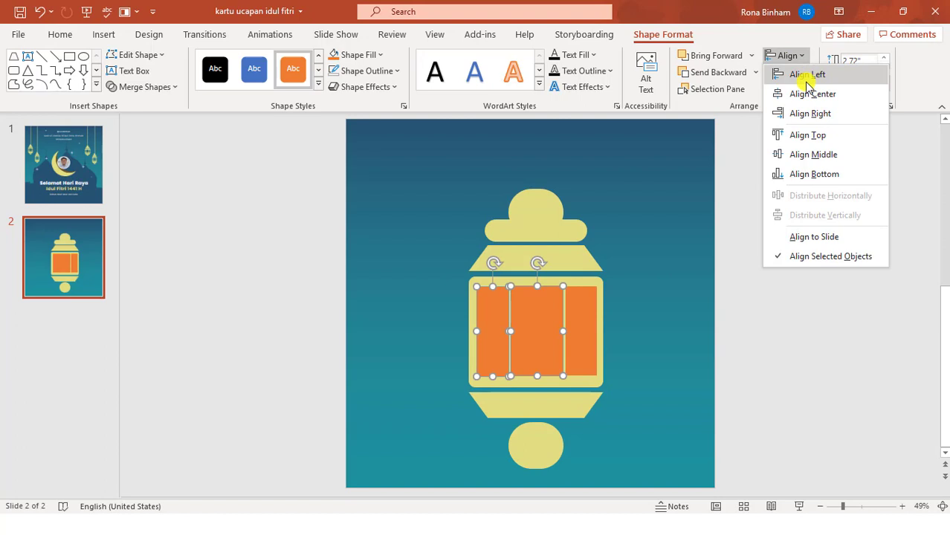
click(801, 132)
click(786, 55)
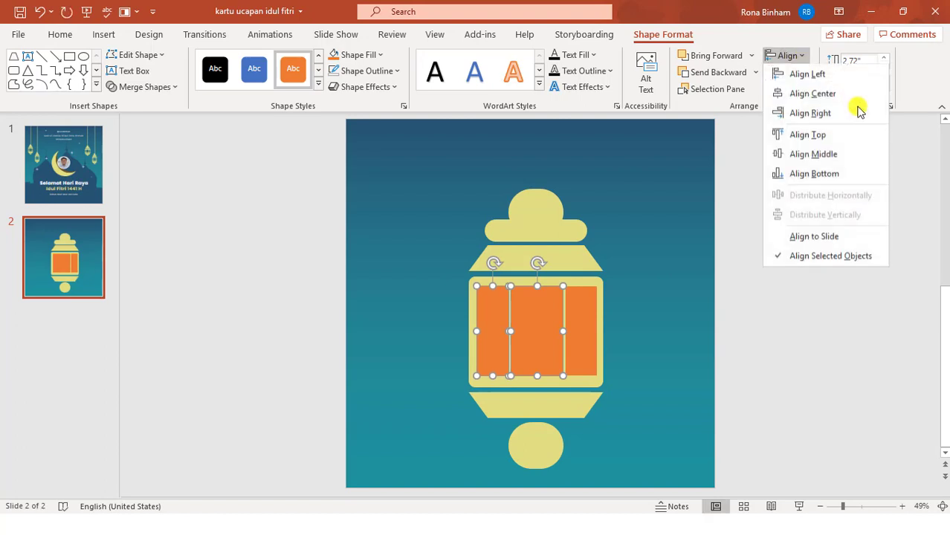
click(699, 234)
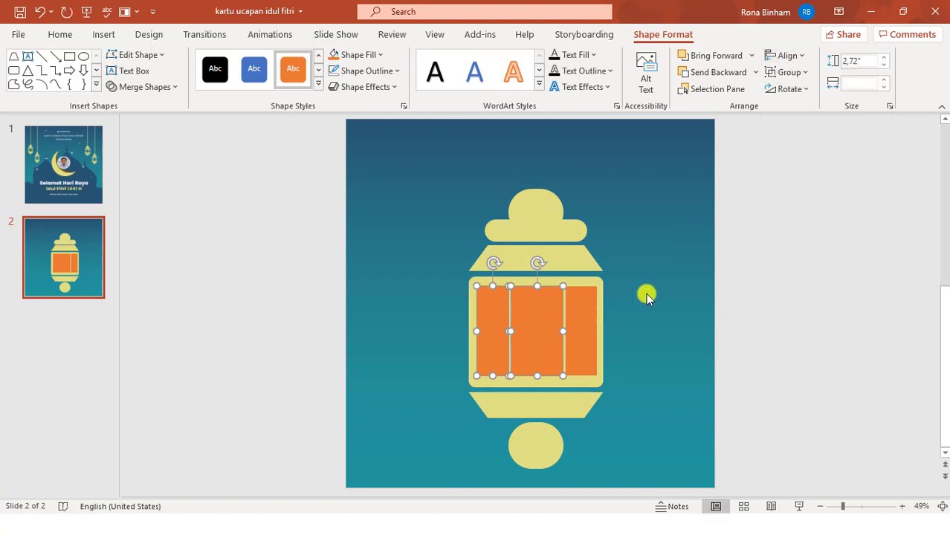
click(645, 294)
click(579, 314)
shift+click(538, 311)
shift+click(493, 313)
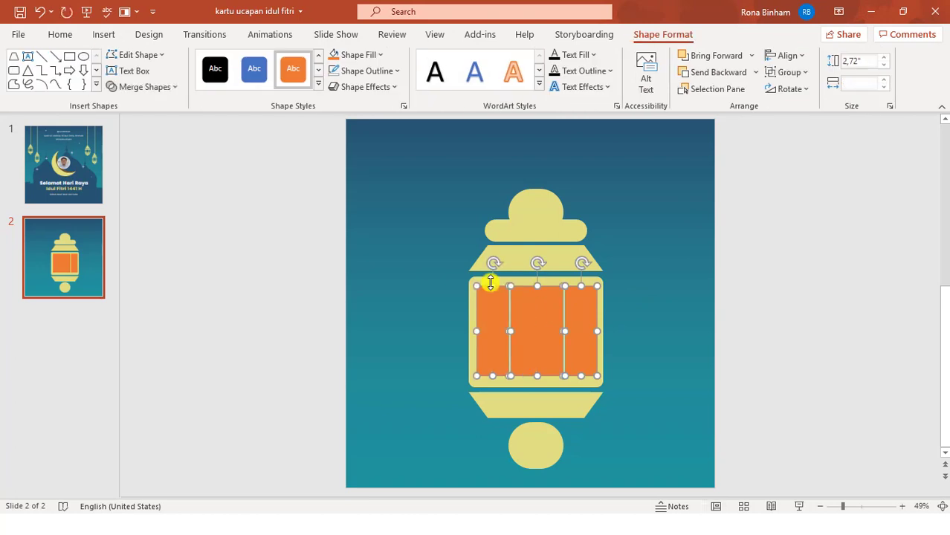
key(ctrl+Left)
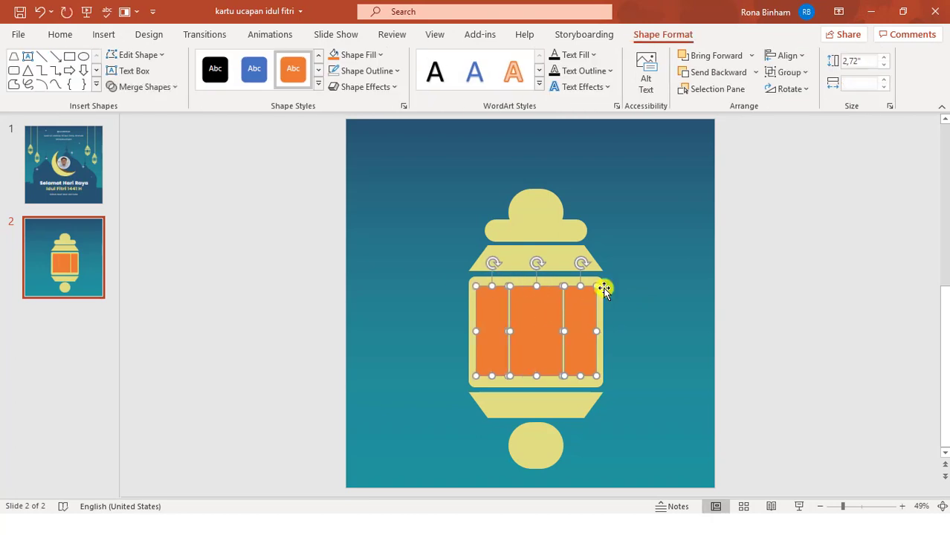
click(690, 255)
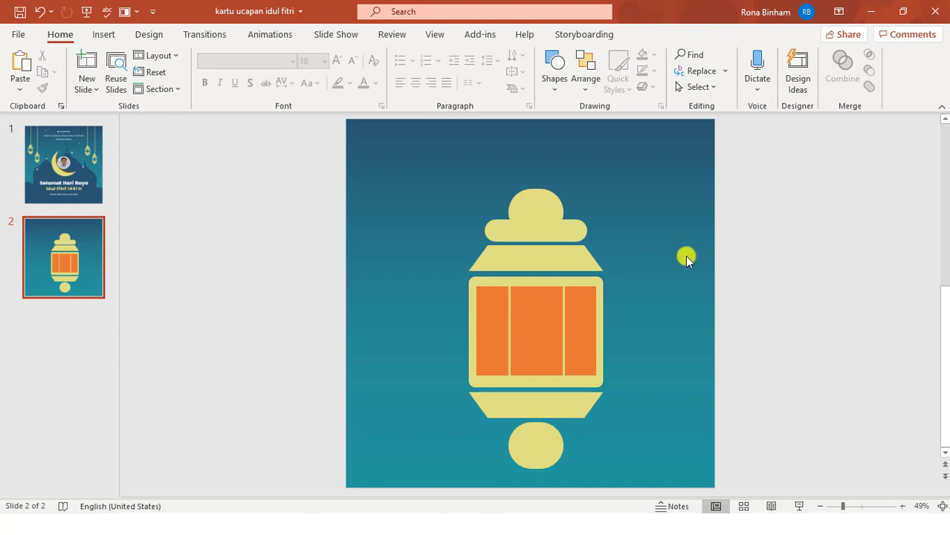
Step: Subtract the three orange panels from the yellow body to cut three window openings
click(600, 281)
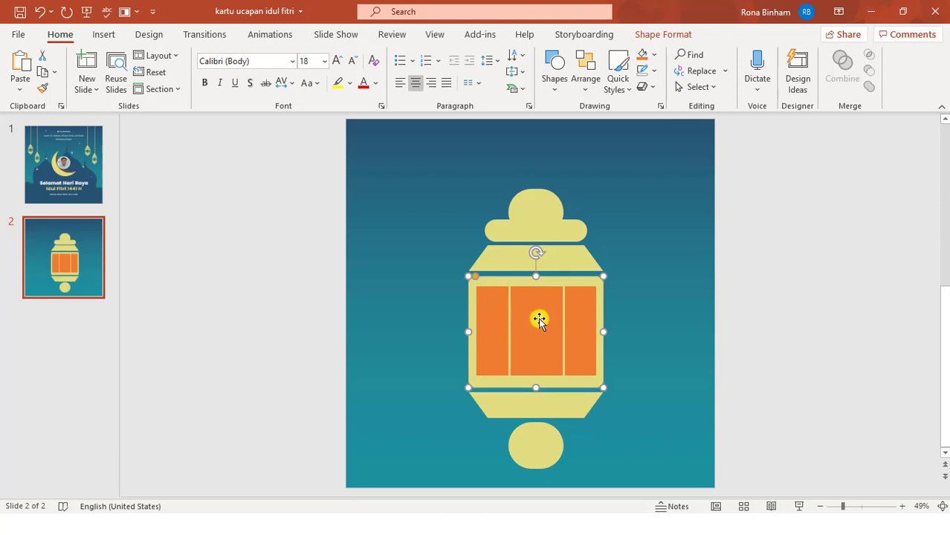
shift+click(494, 316)
shift+click(530, 300)
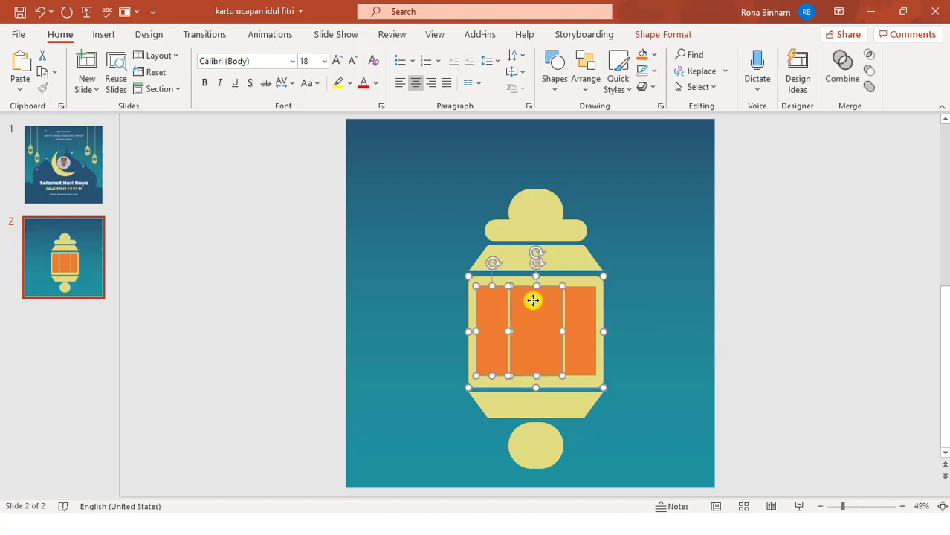
shift+click(583, 299)
click(658, 34)
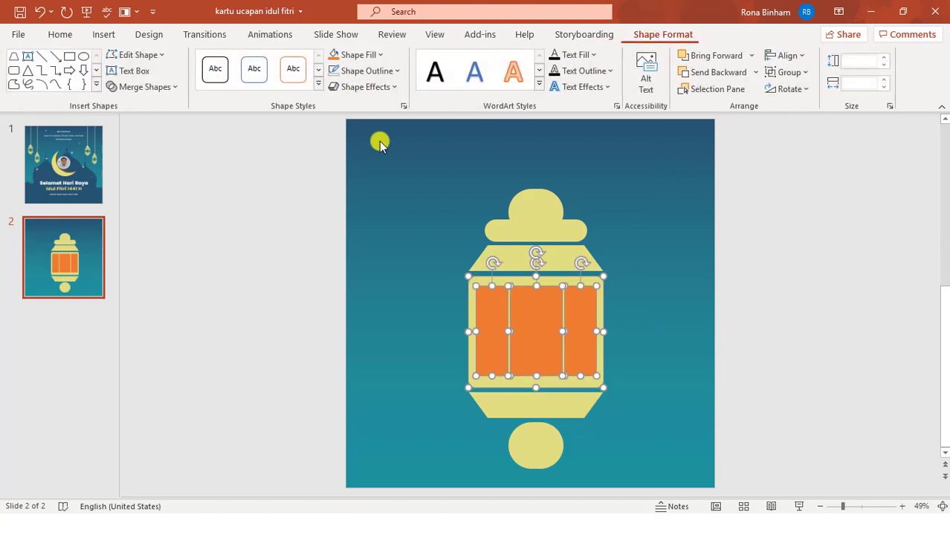
click(174, 90)
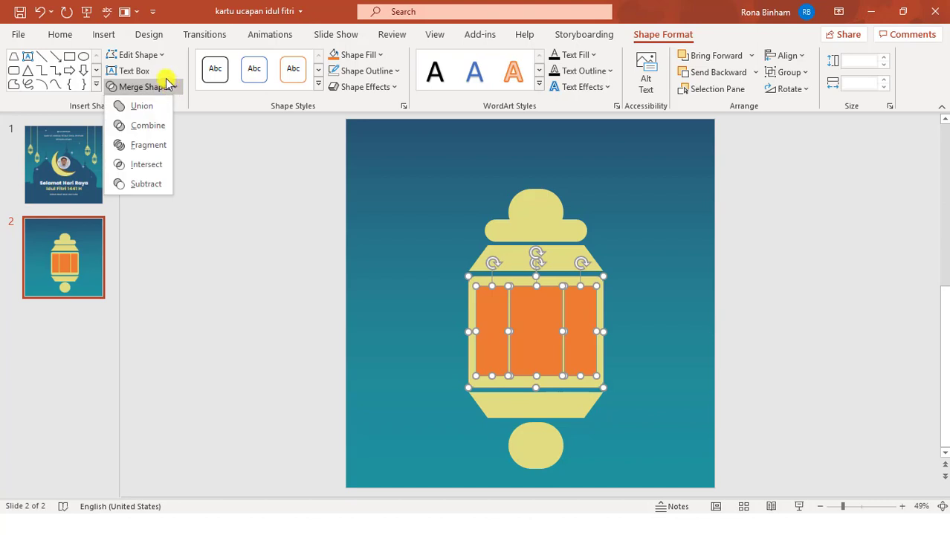
click(155, 184)
click(435, 228)
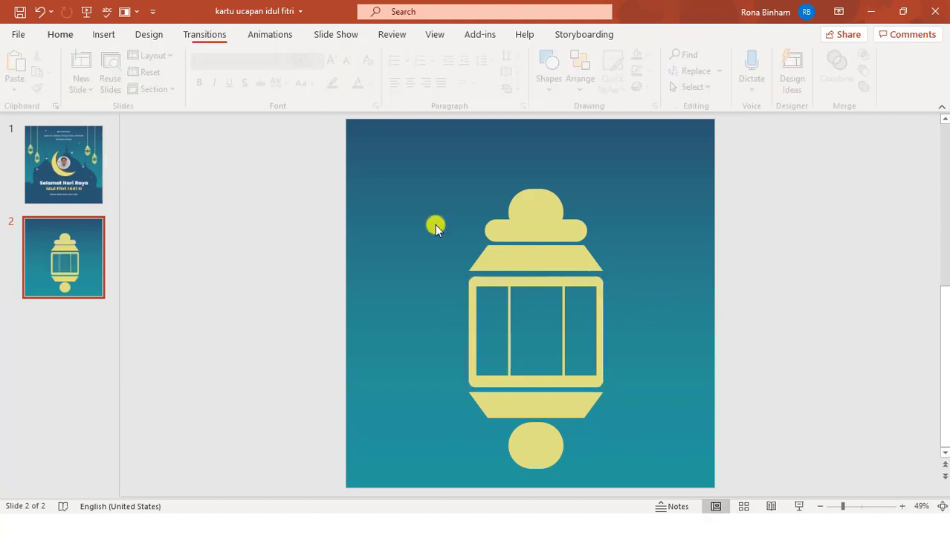
Step: Union all the lantern pieces into a single yellow shape
drag(366, 143, 698, 475)
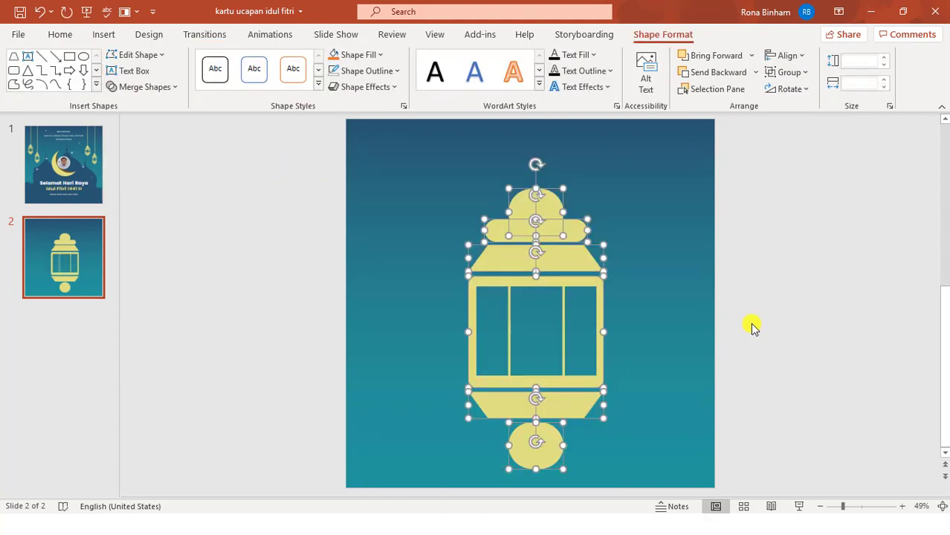
click(168, 91)
click(154, 104)
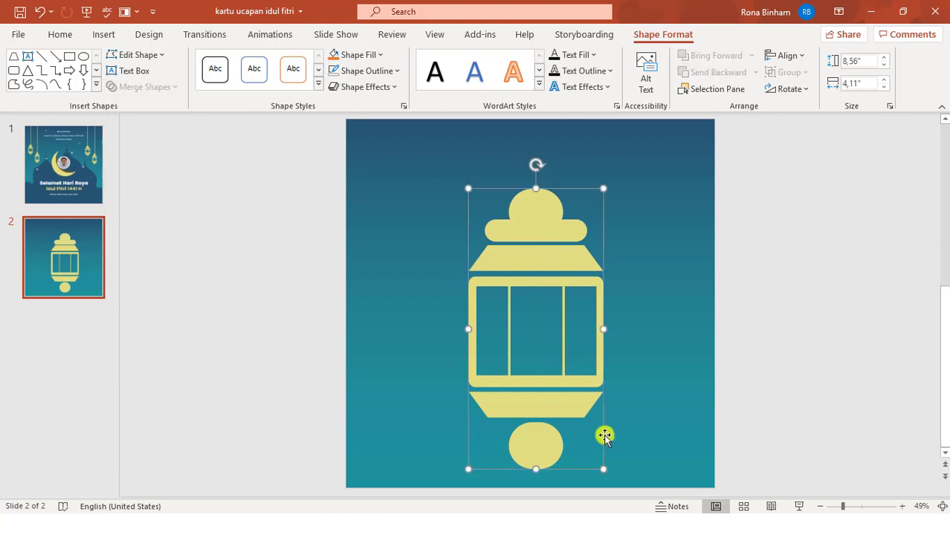
Step: Shrink the merged lantern to about 1.83" by 0.88" and place it near the upper right
mouse_move(606, 468)
mouse_down()
mouse_move(531, 334)
mouse_move(523, 300)
mouse_up()
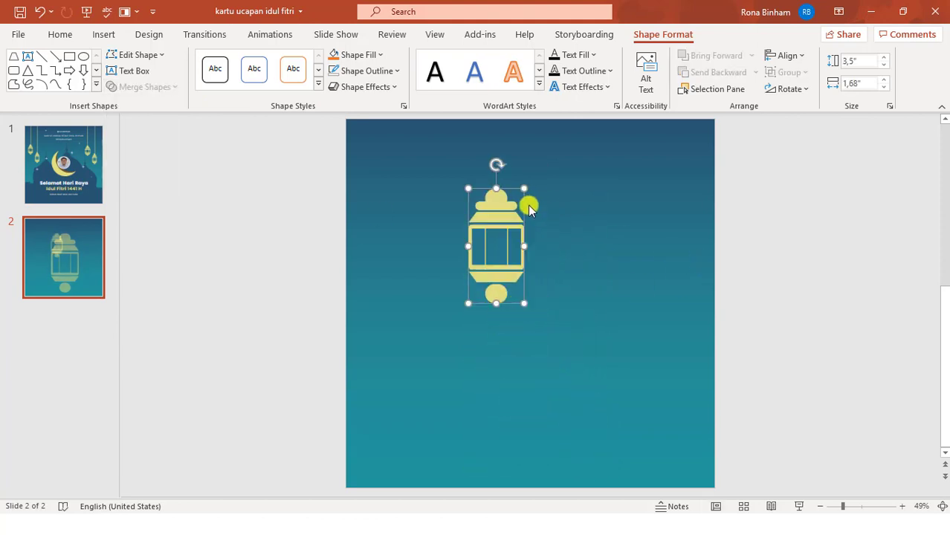
drag(509, 186, 631, 207)
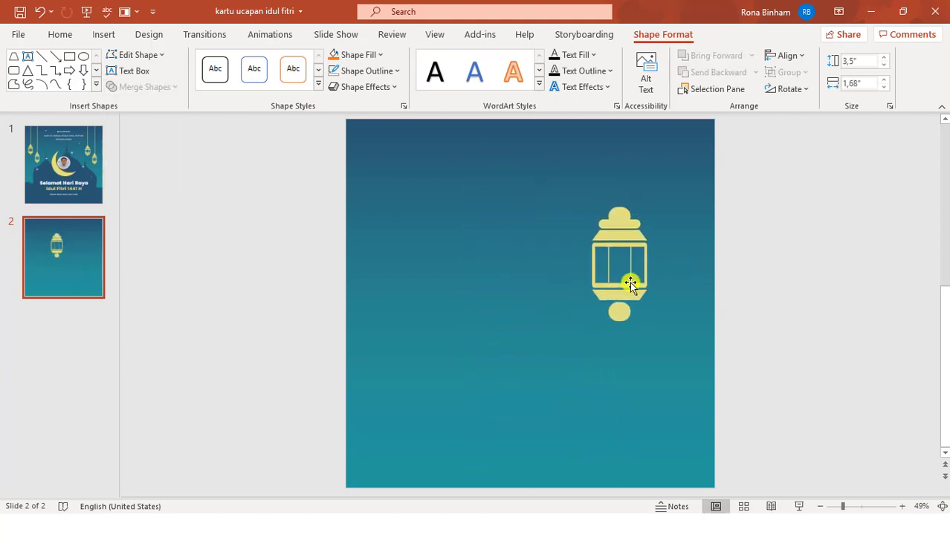
drag(646, 324, 616, 267)
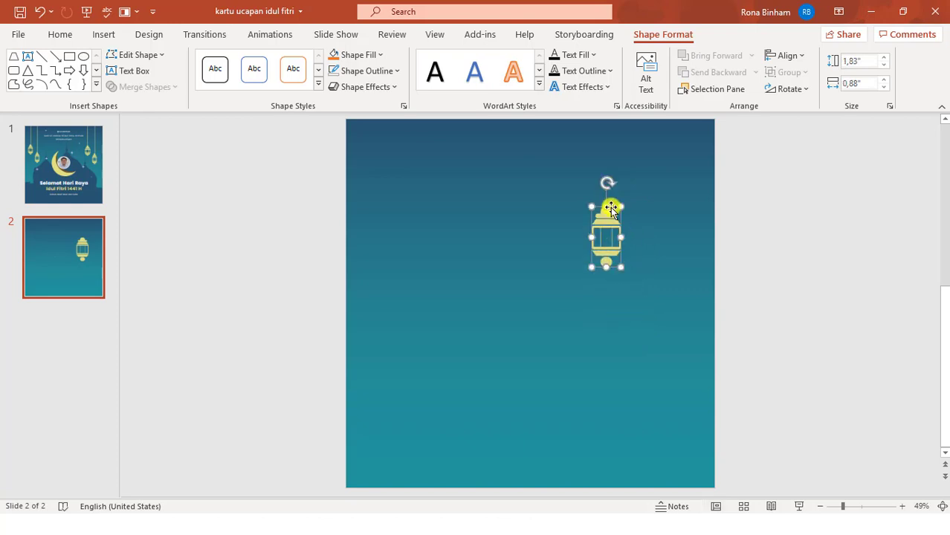
drag(616, 208, 638, 219)
click(763, 216)
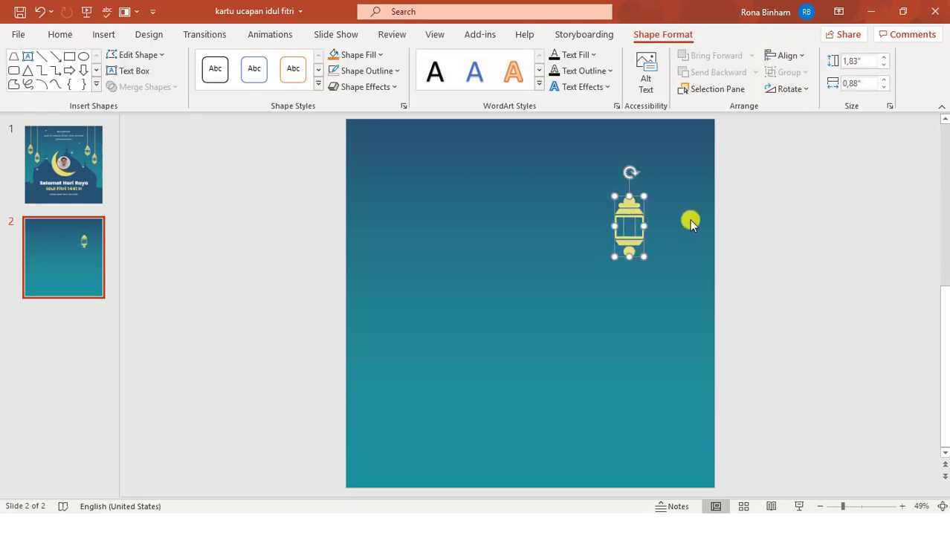
Step: Duplicate the lantern and offset the copy below and to the right
key(ctrl+d)
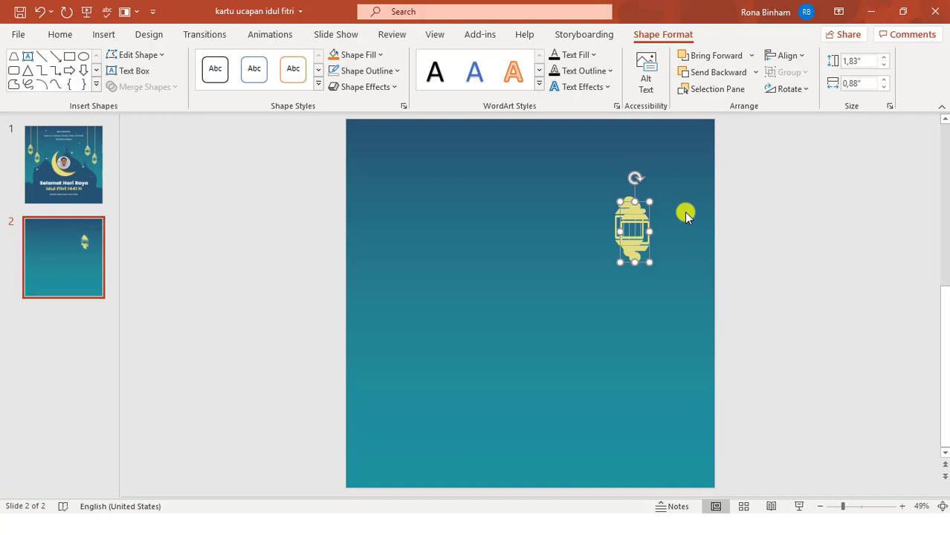
drag(643, 218, 678, 239)
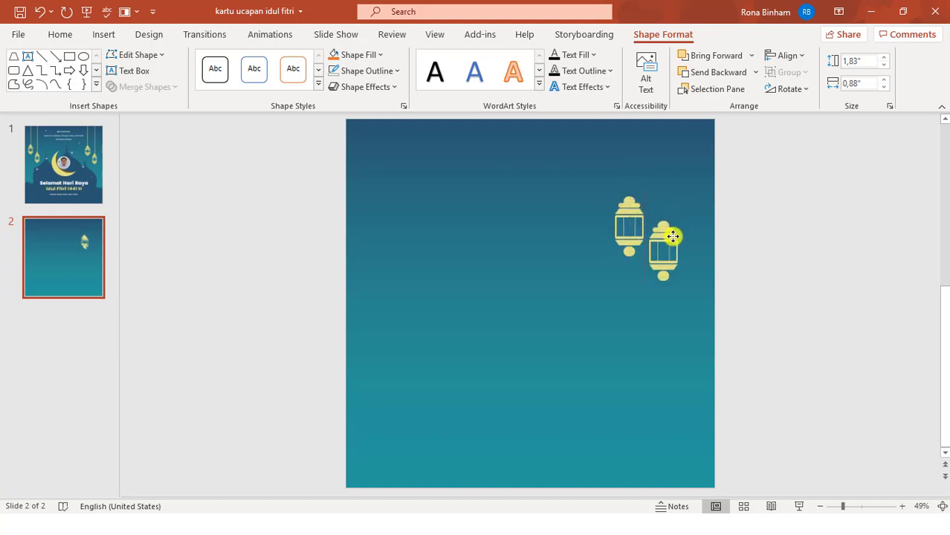
click(771, 245)
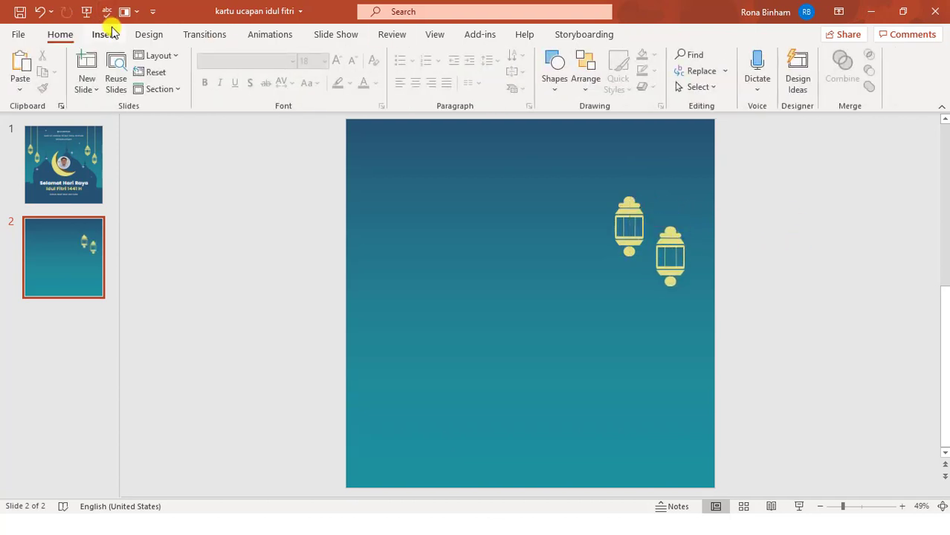
Step: Draw a vertical line from the slide's top edge down to the left lantern
click(104, 34)
click(254, 74)
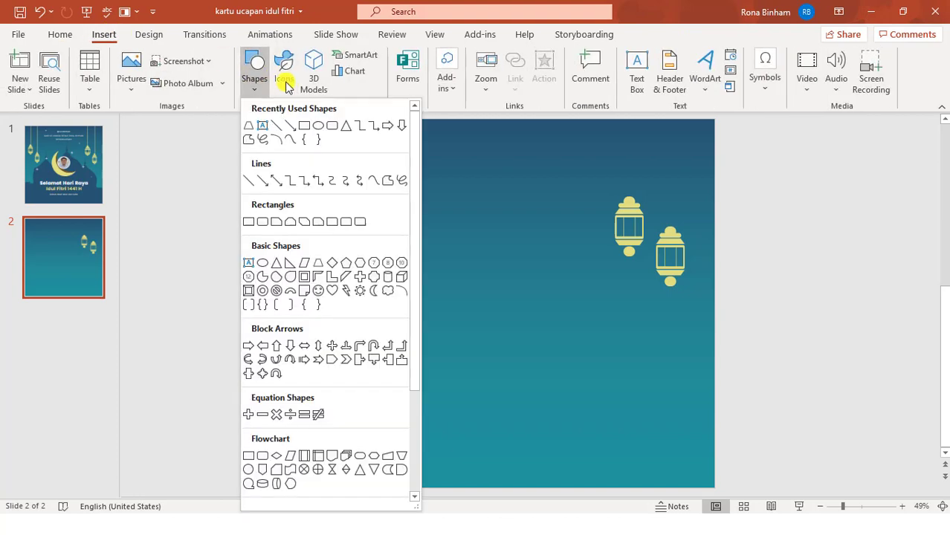
click(278, 130)
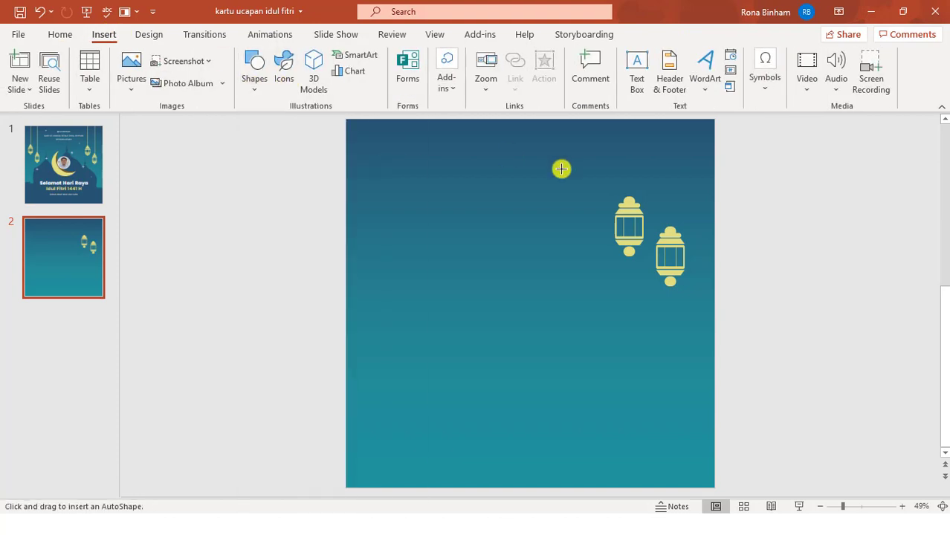
drag(554, 165, 554, 279)
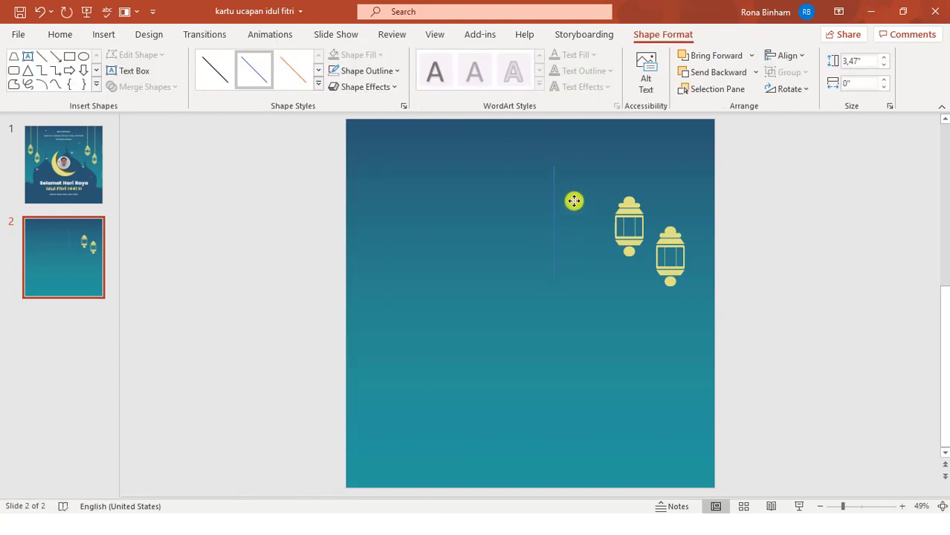
drag(574, 201, 645, 157)
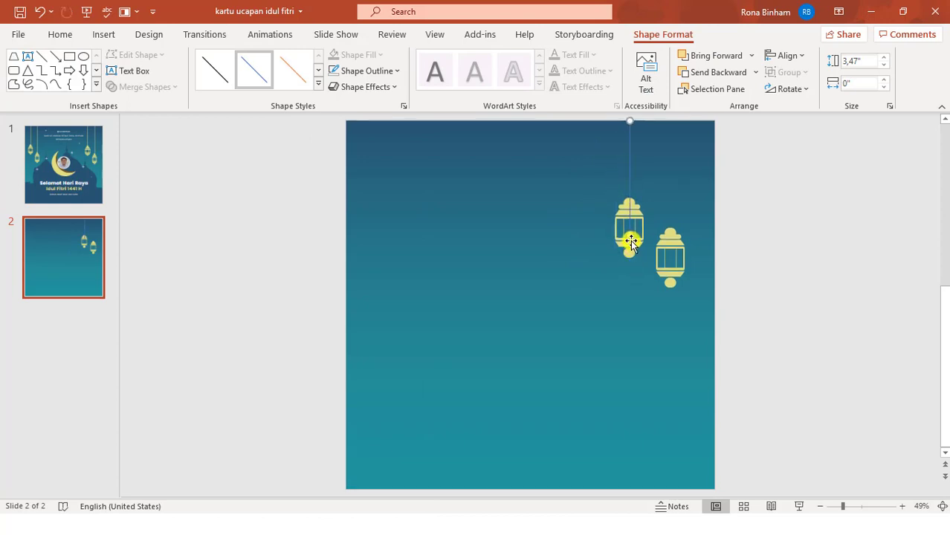
click(630, 241)
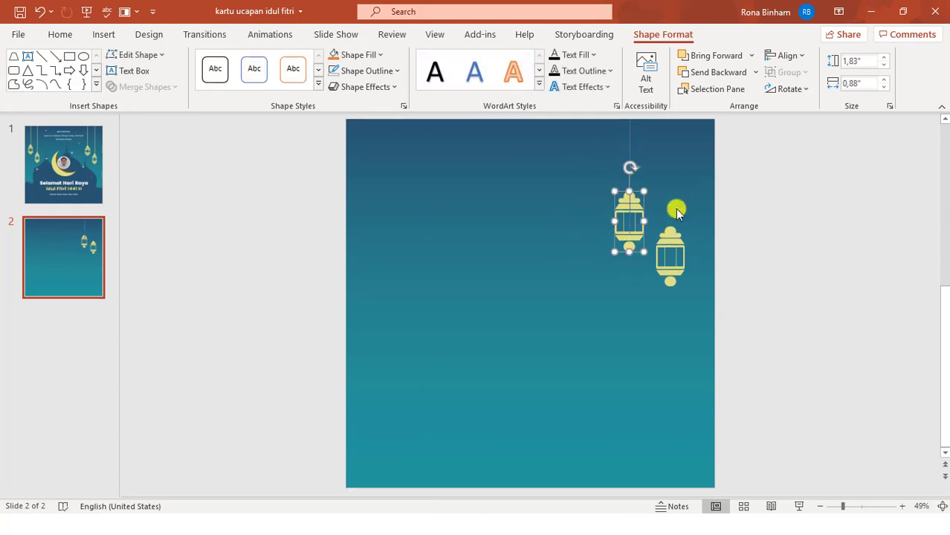
click(43, 15)
click(630, 142)
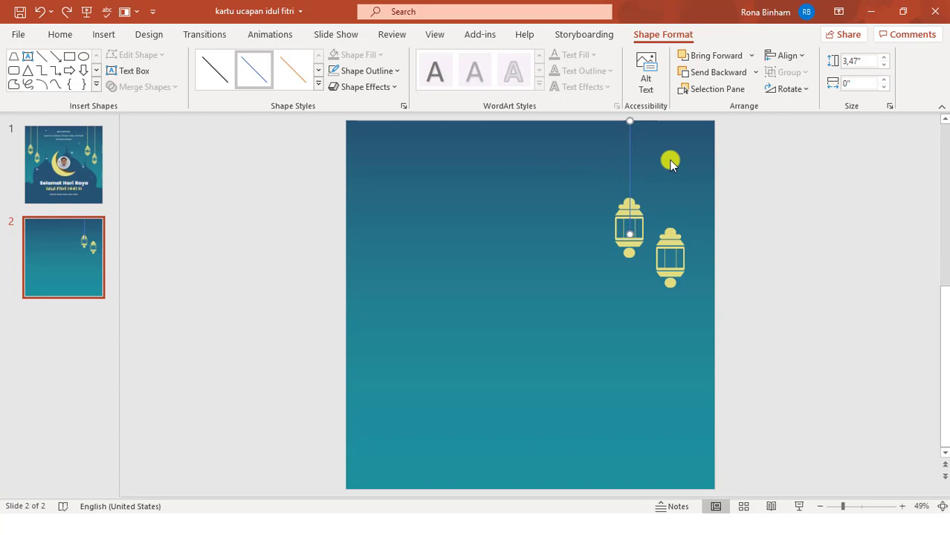
key(ctrl+y)
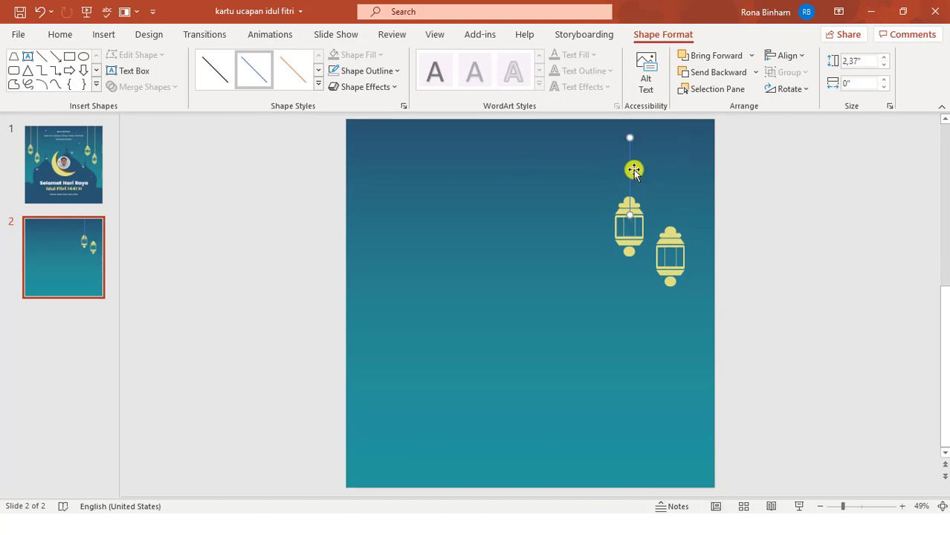
drag(630, 165, 629, 152)
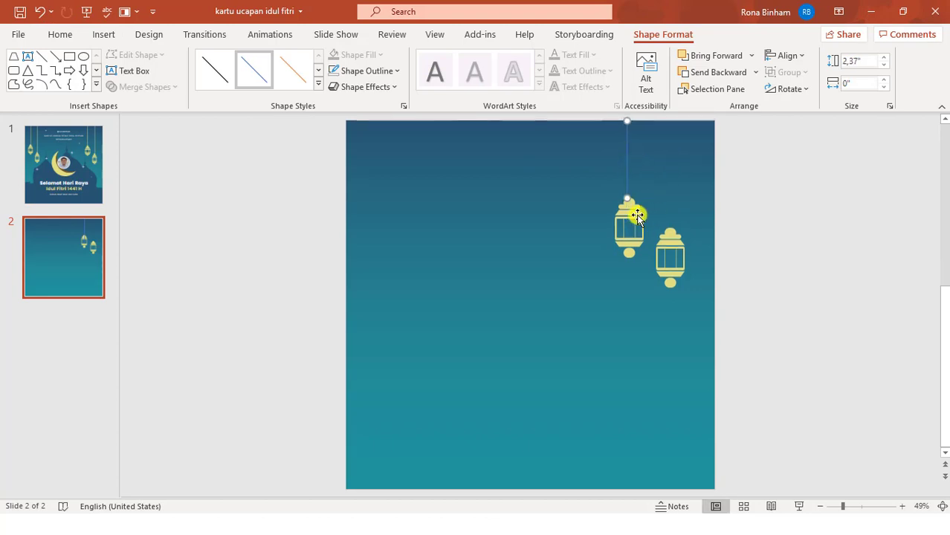
mouse_move(629, 211)
mouse_down()
mouse_move(627, 223)
mouse_move(626, 213)
mouse_up()
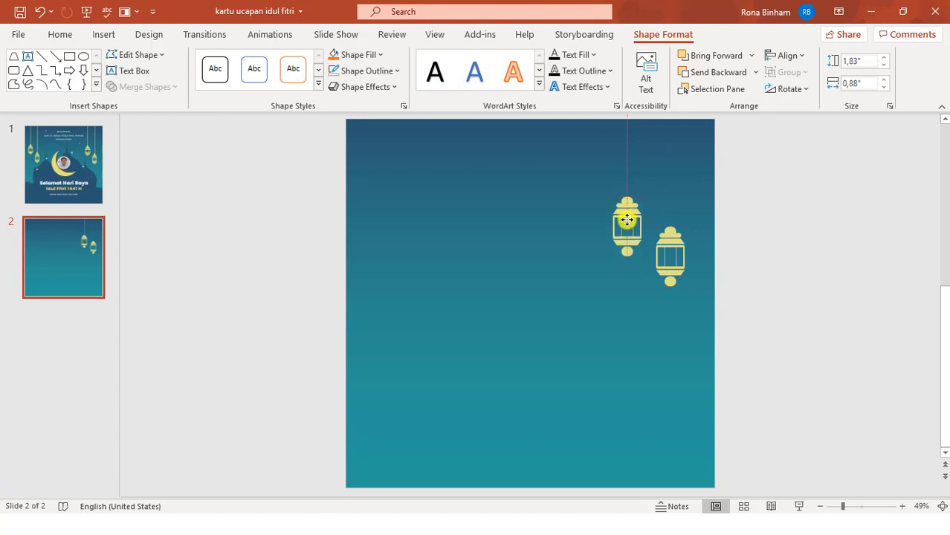
click(808, 155)
Step: Make the string yellow and dashed, and copy it above the right lantern to the top edge
click(624, 142)
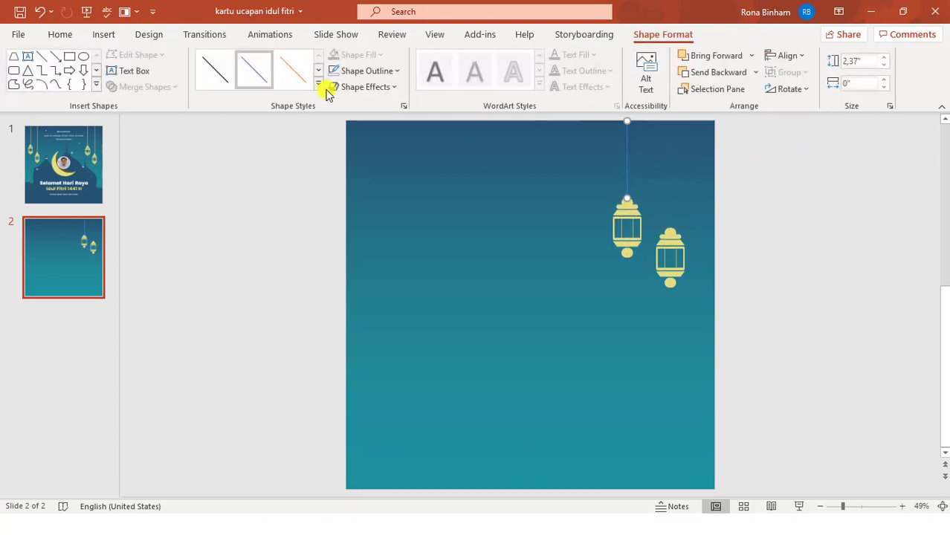
click(388, 71)
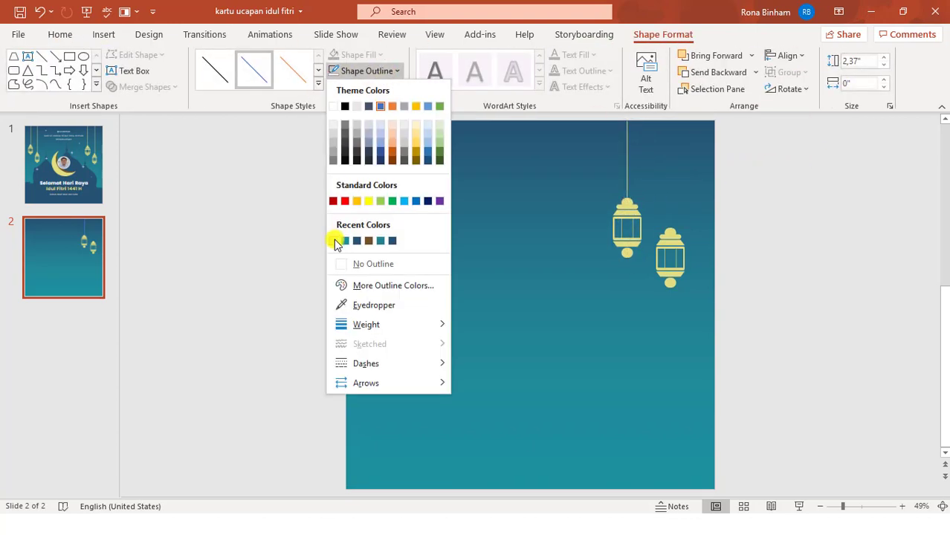
click(336, 243)
click(394, 70)
mouse_move(453, 329)
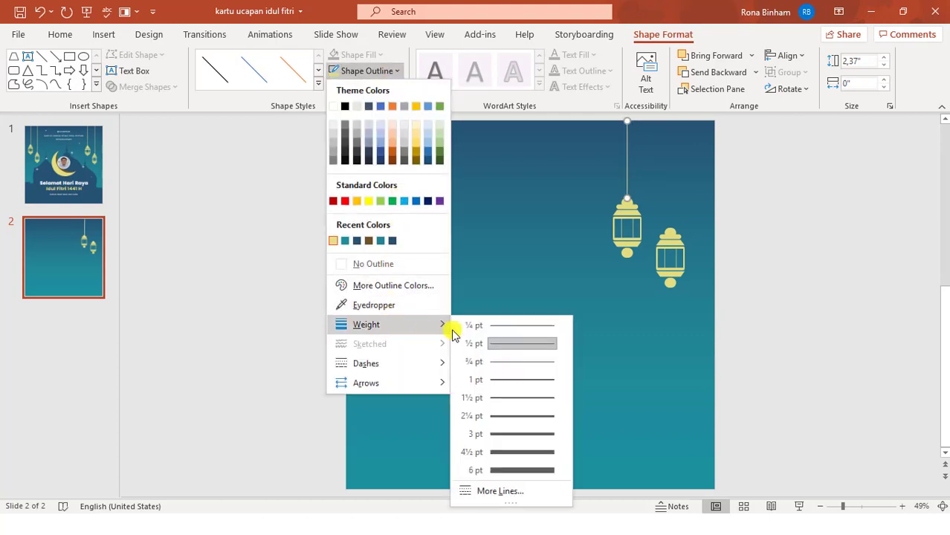
mouse_move(409, 364)
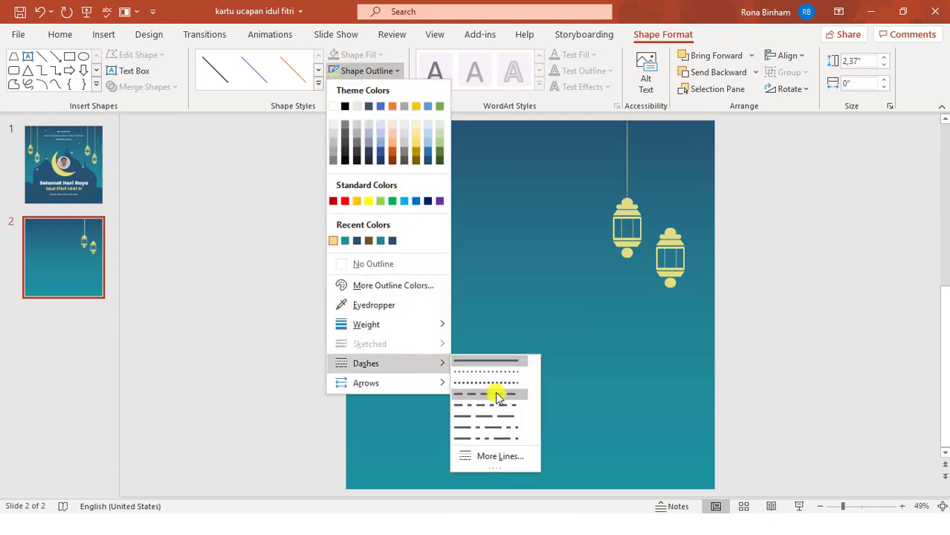
click(497, 397)
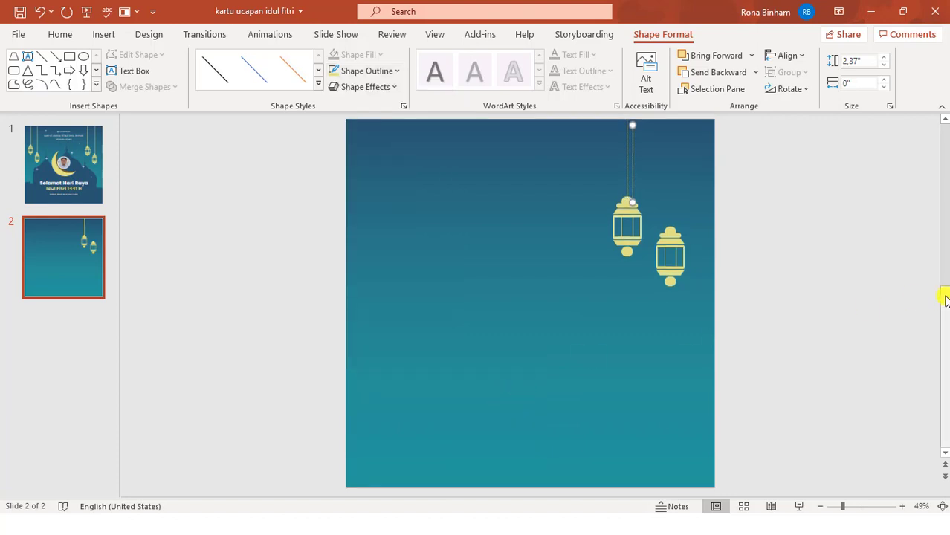
drag(631, 160, 666, 175)
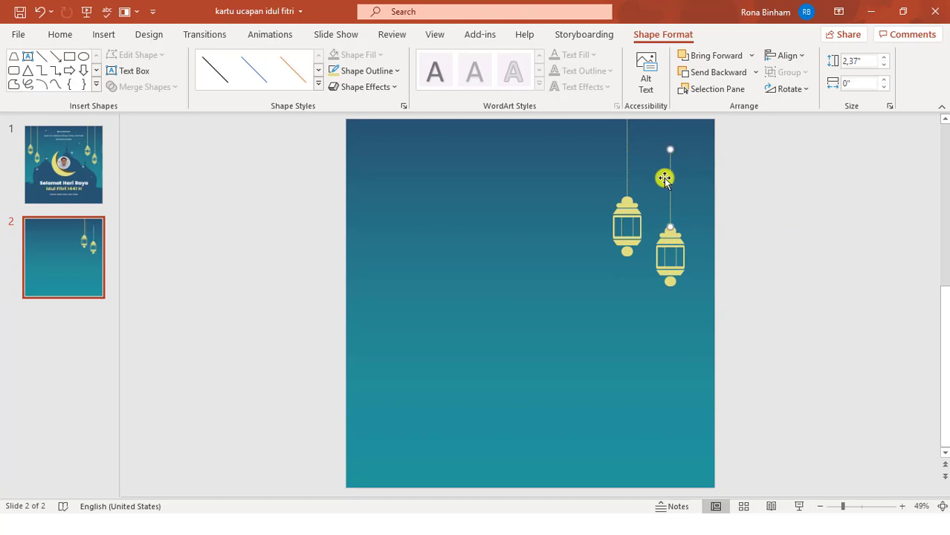
drag(670, 150, 671, 133)
Step: Group each lantern with its hanging string
click(760, 318)
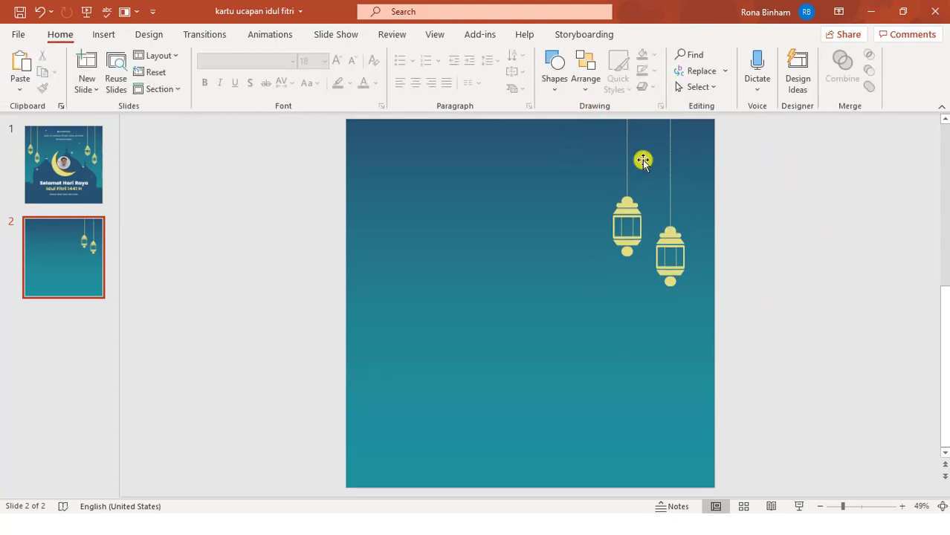
drag(754, 348, 634, 99)
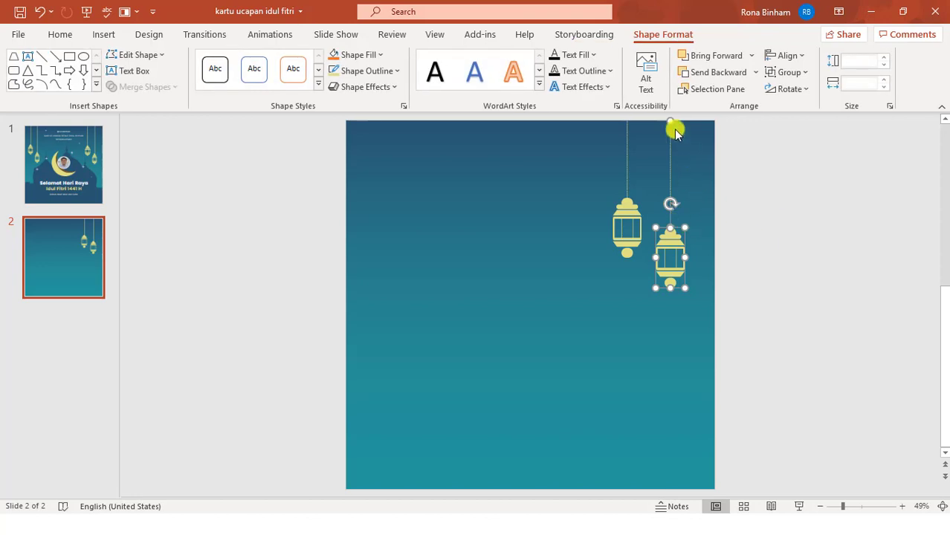
click(669, 252)
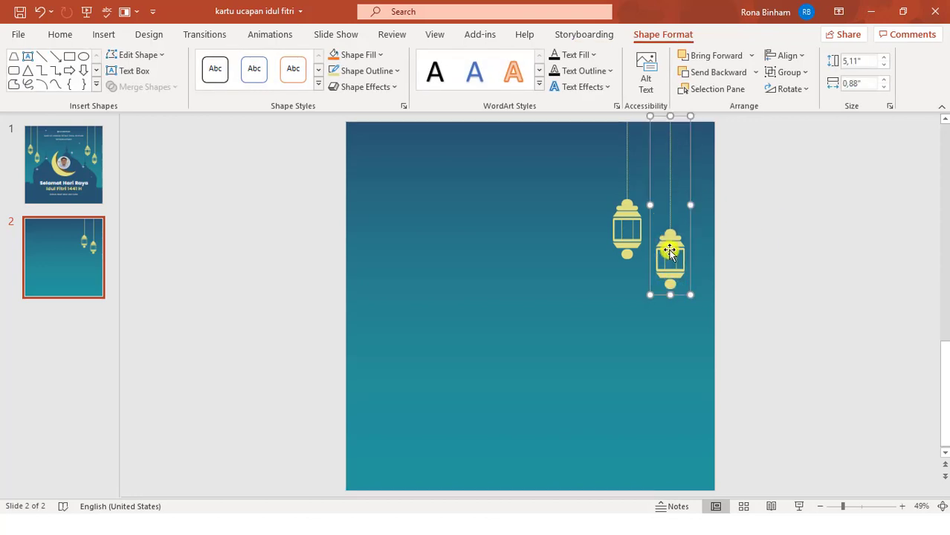
click(627, 161)
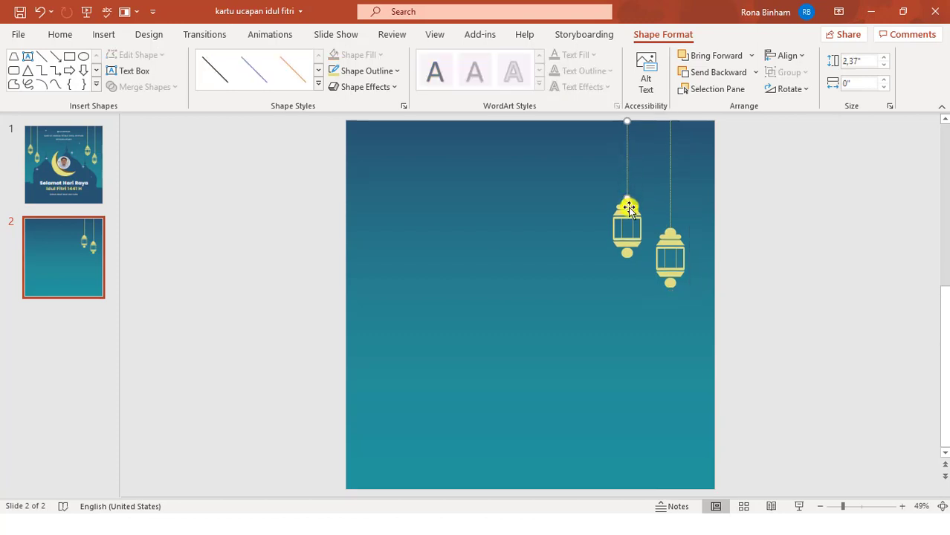
shift+click(628, 207)
key(ctrl+g)
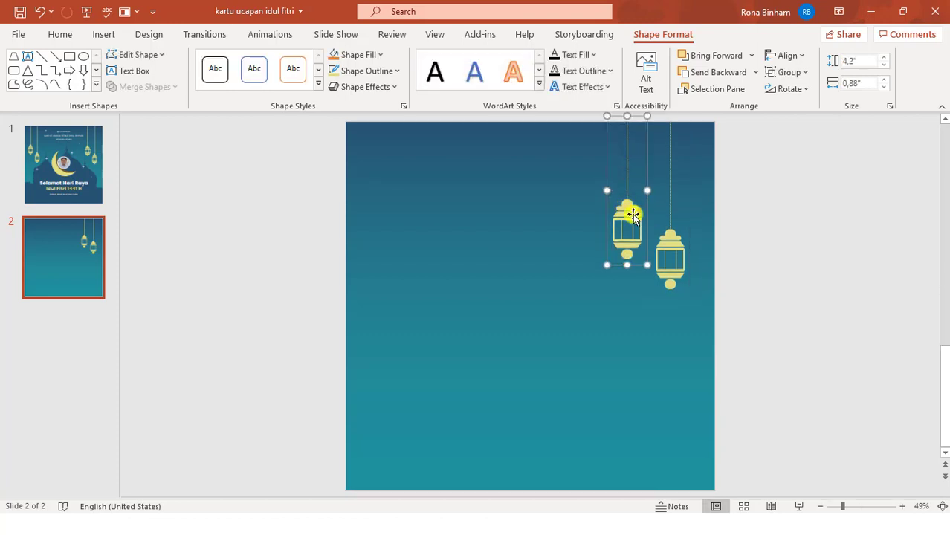
Step: Duplicate the right lantern pair and place the copy near the slide's left edge
shift+click(670, 174)
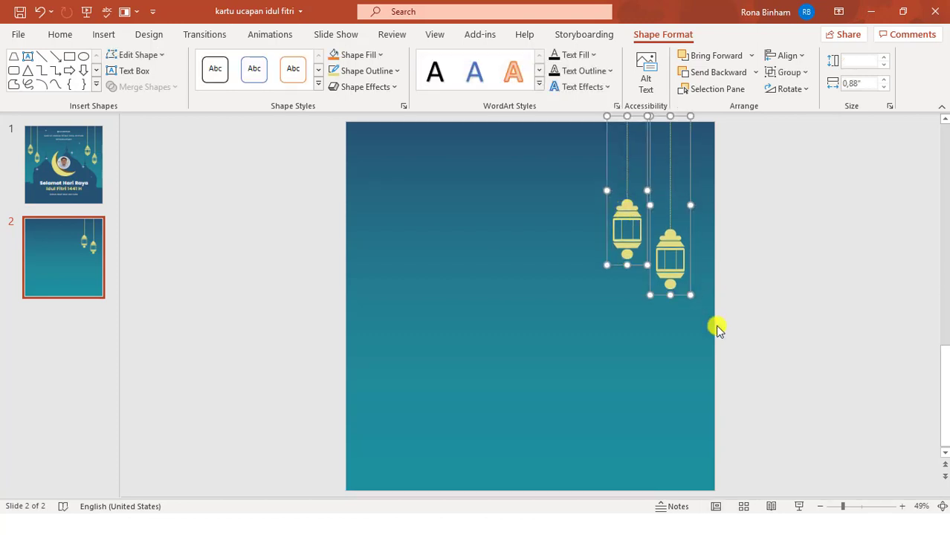
key(ctrl+d)
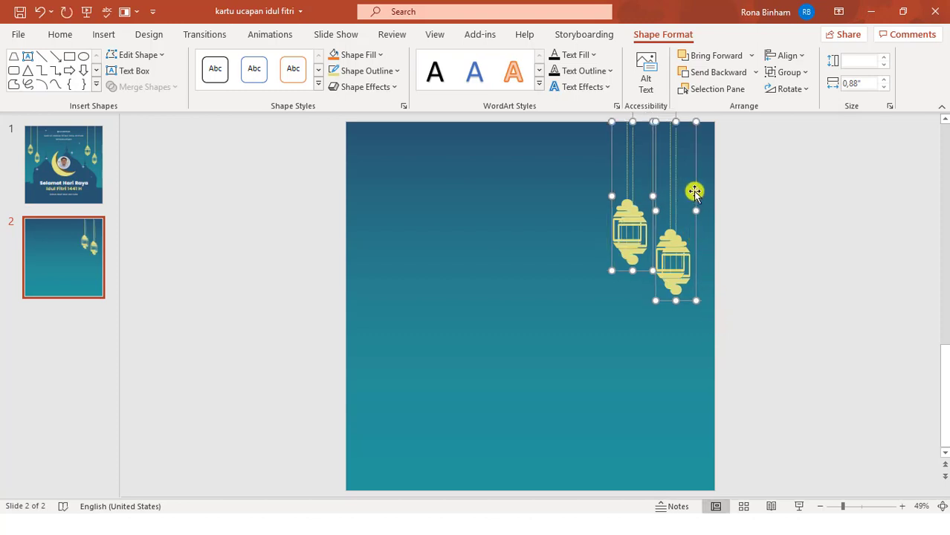
drag(692, 191, 457, 186)
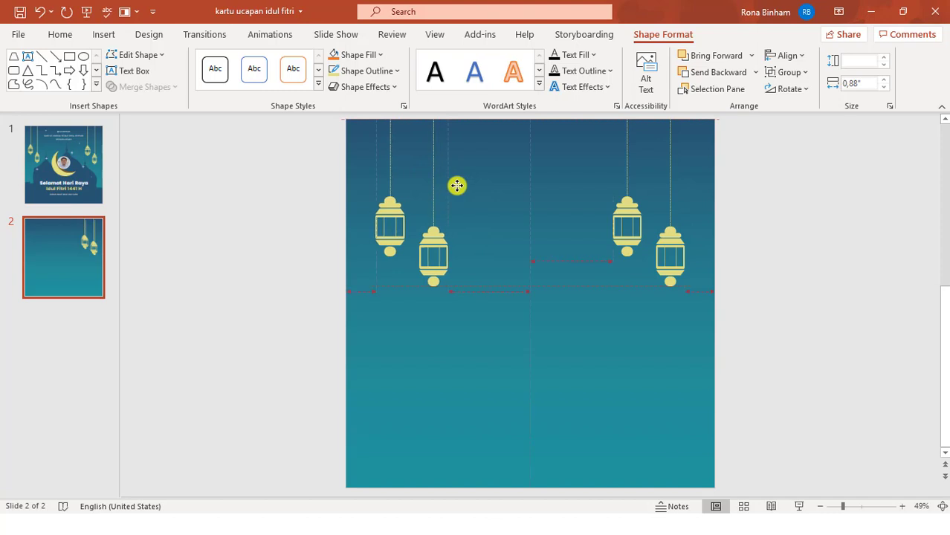
drag(458, 186, 438, 188)
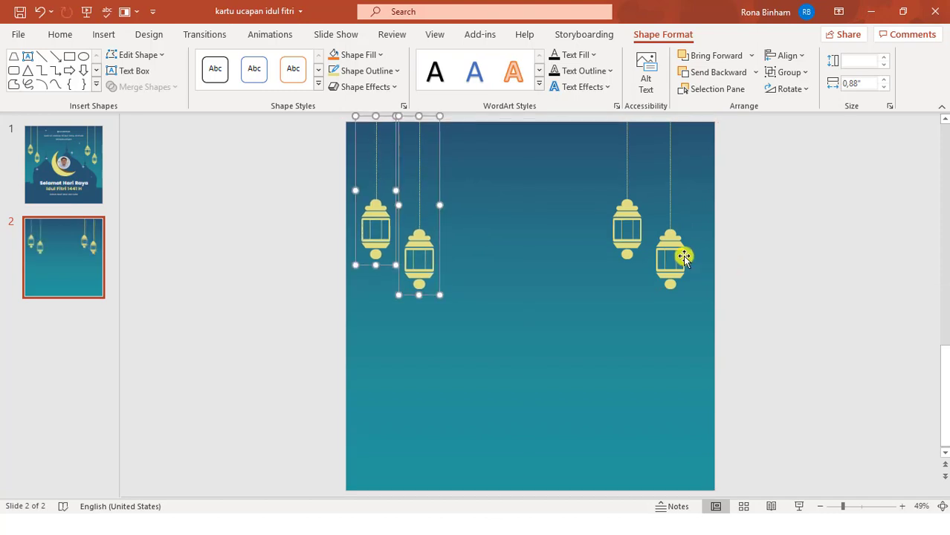
Step: Nudge the original lantern pair into its final position near the right edge
click(657, 248)
key(Right)
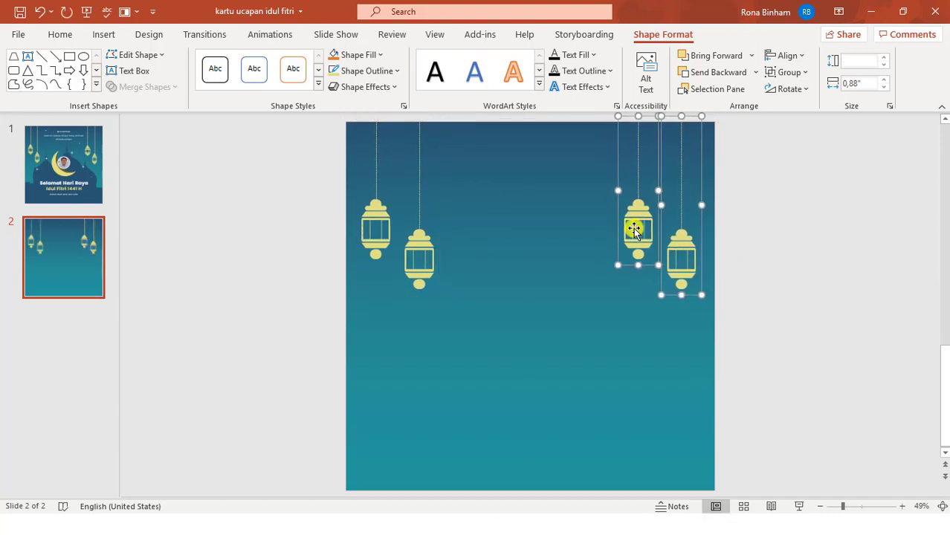
key(Right)
click(821, 237)
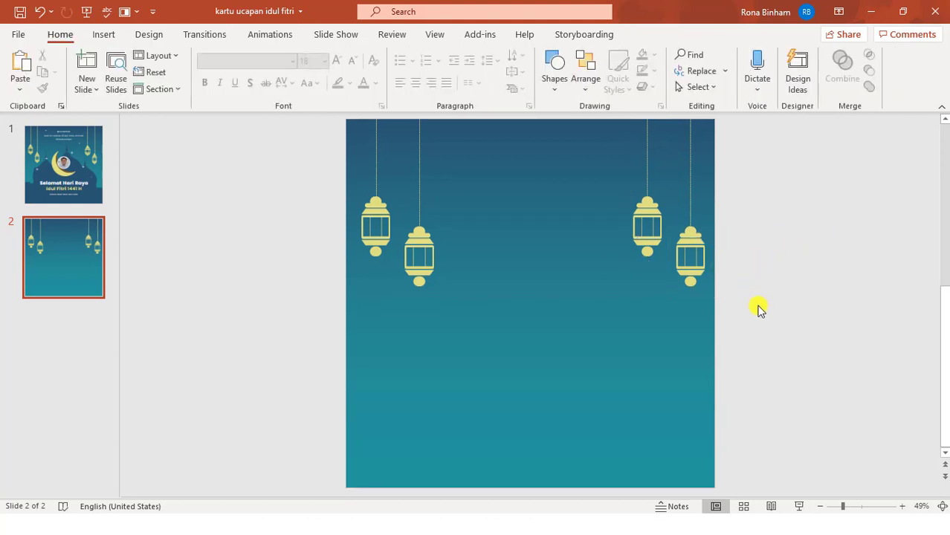
drag(754, 327, 572, 111)
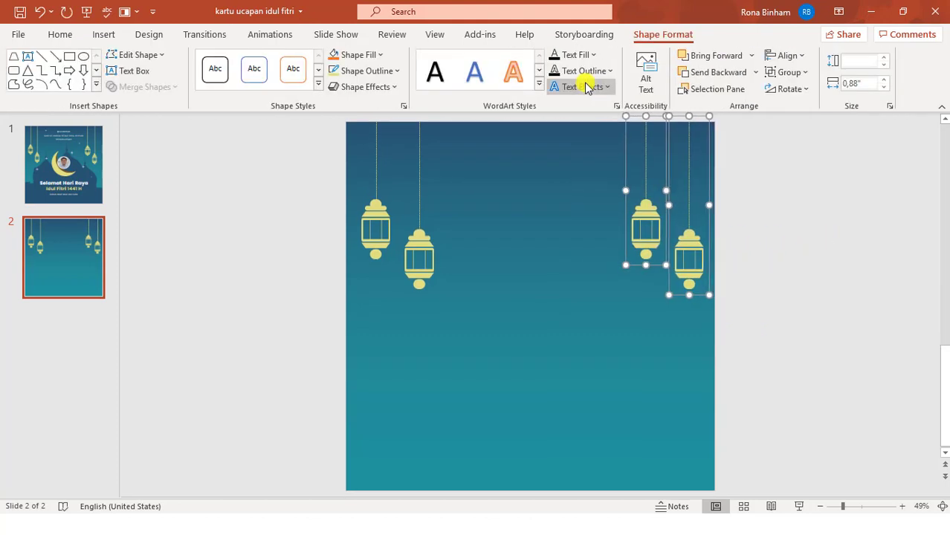
key(ctrl+Left)
key(ctrl+Left)
key(ctrl+Left)
key(ctrl+Left)
key(ctrl+Left)
key(ctrl+Left)
key(ctrl+Left)
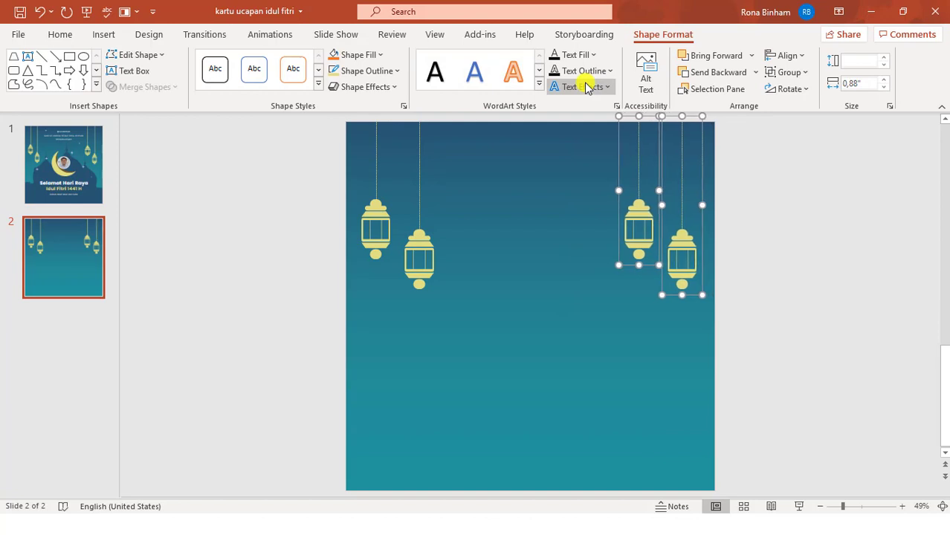
click(838, 278)
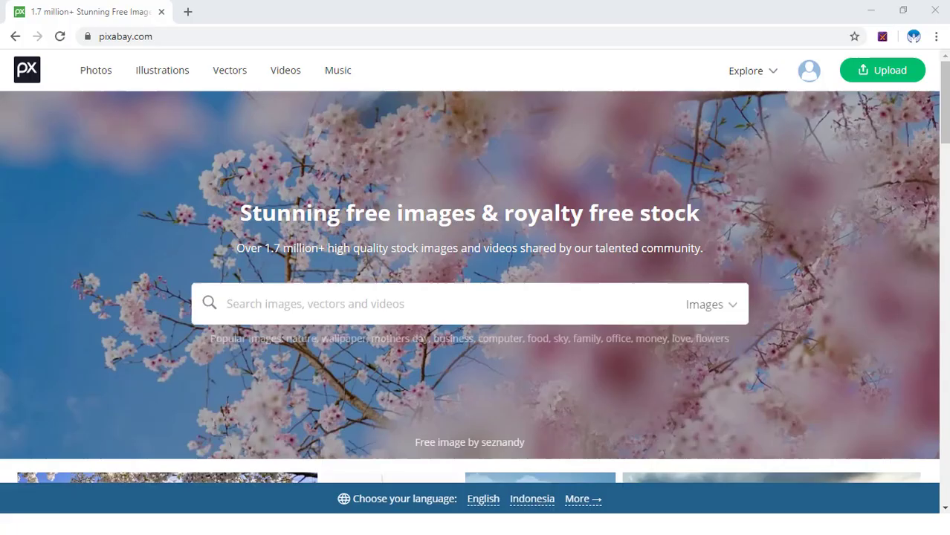
Step: Search Pixabay for 'mosque' and filter the results to Vector graphics
click(304, 303)
text(mosque)
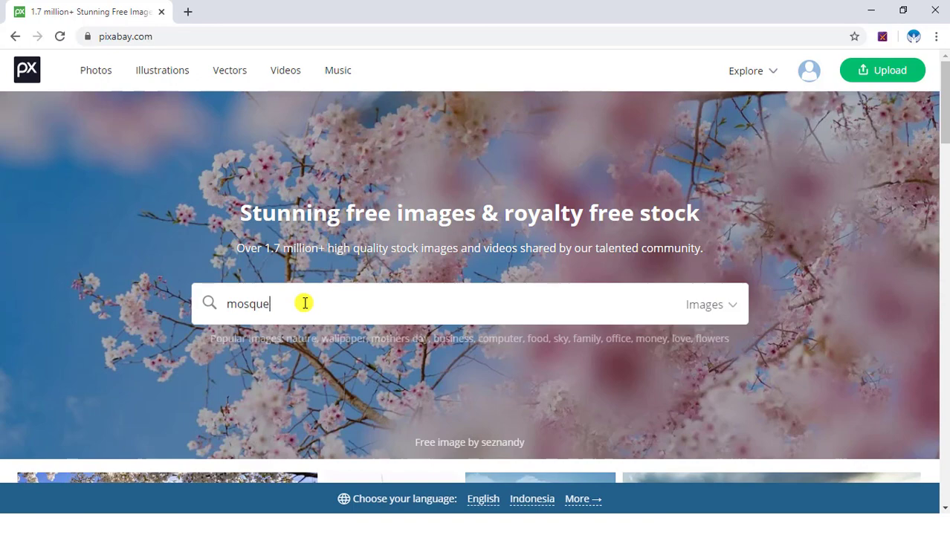
key(Return)
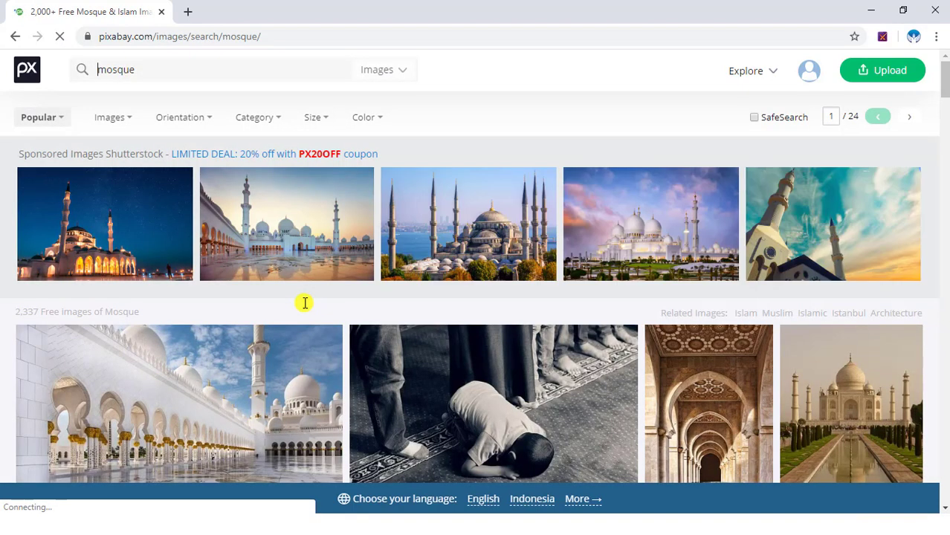
click(129, 125)
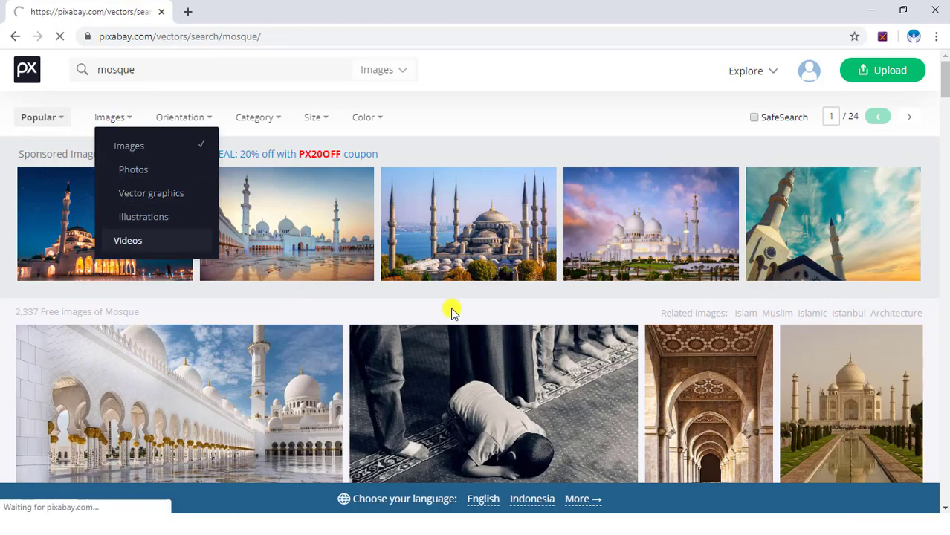
scroll(308, 318, down, 1)
scroll(362, 292, down, 2)
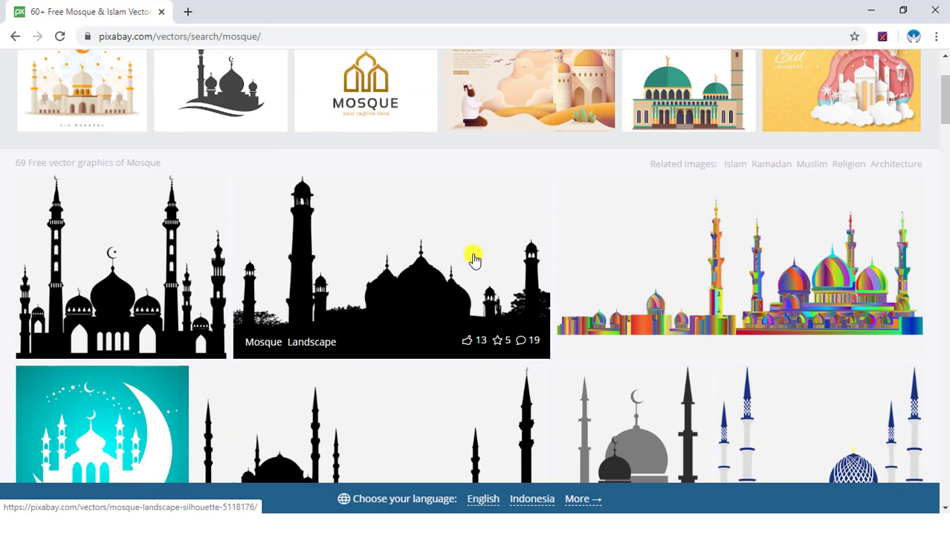
Step: Download the Mosque Landscape silhouette as an SVG vector file
click(421, 299)
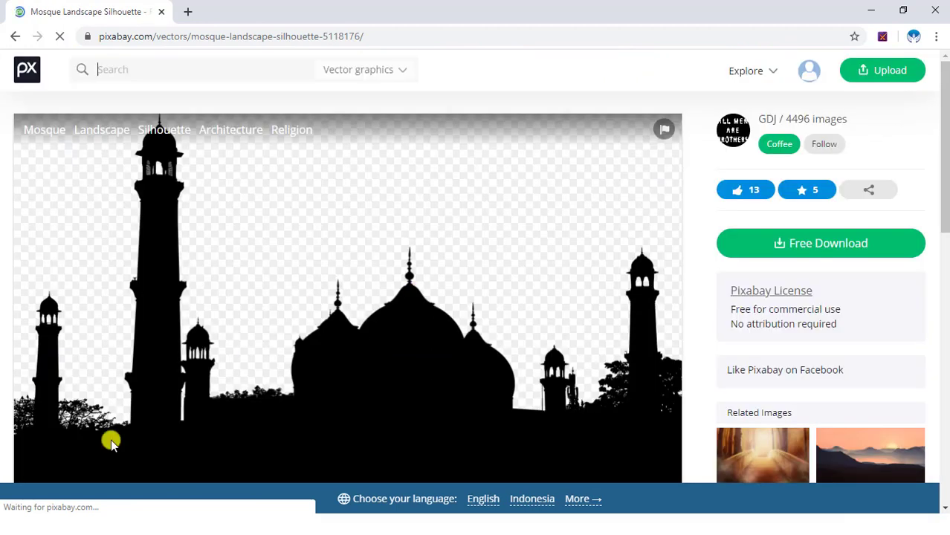
click(829, 243)
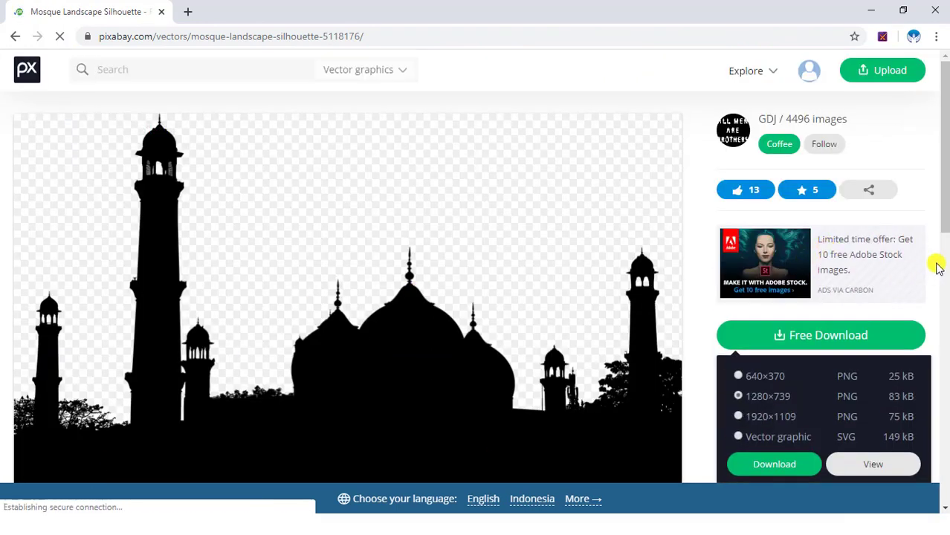
scroll(942, 229, down, 2)
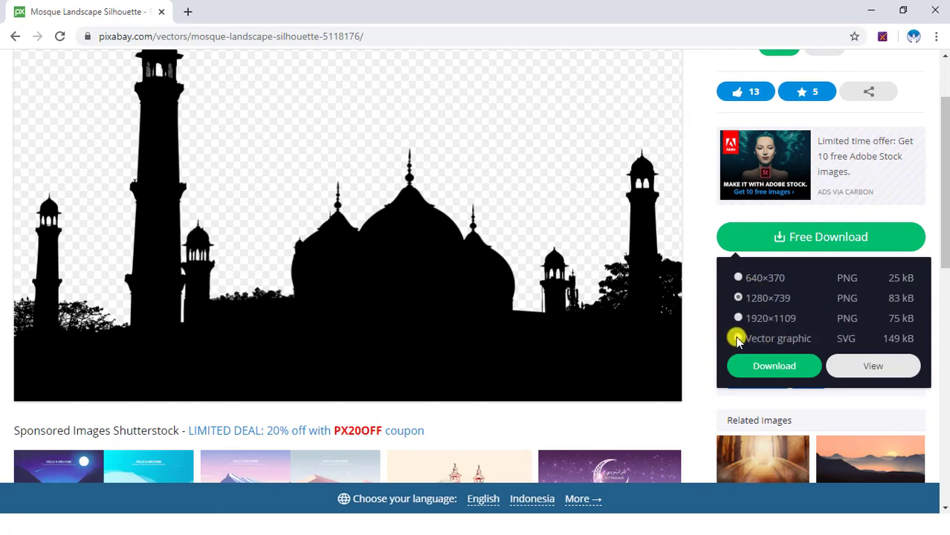
click(738, 339)
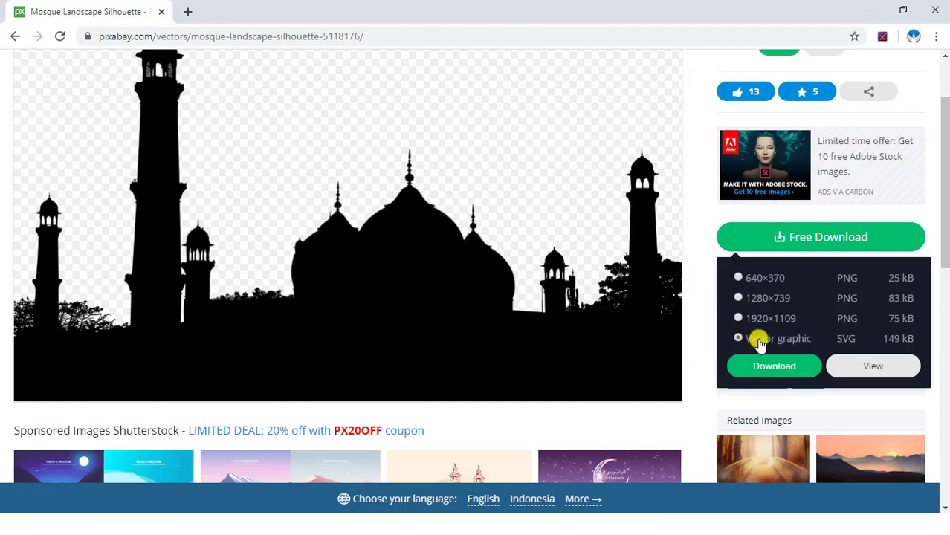
click(786, 366)
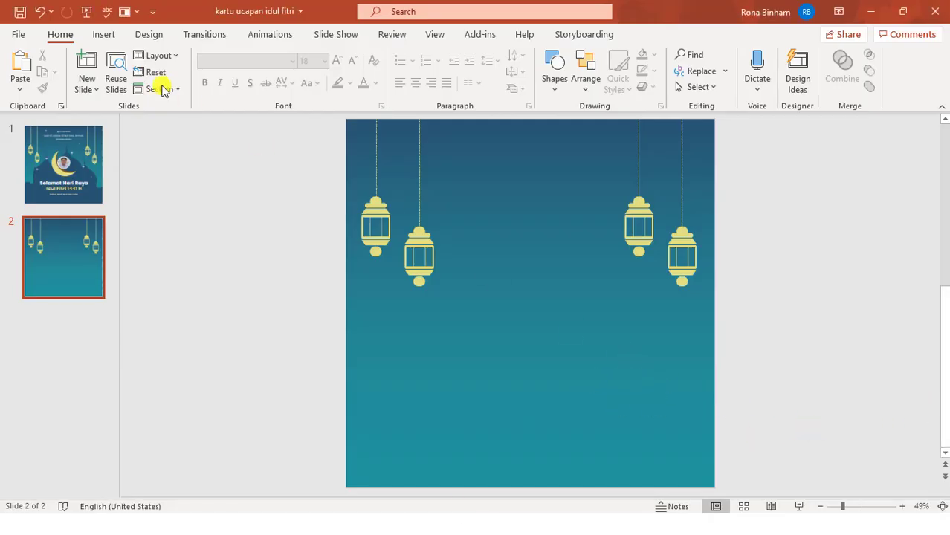
Step: Insert the downloaded mosque-5118176 SVG from this device and move it to the slide's bottom
click(104, 35)
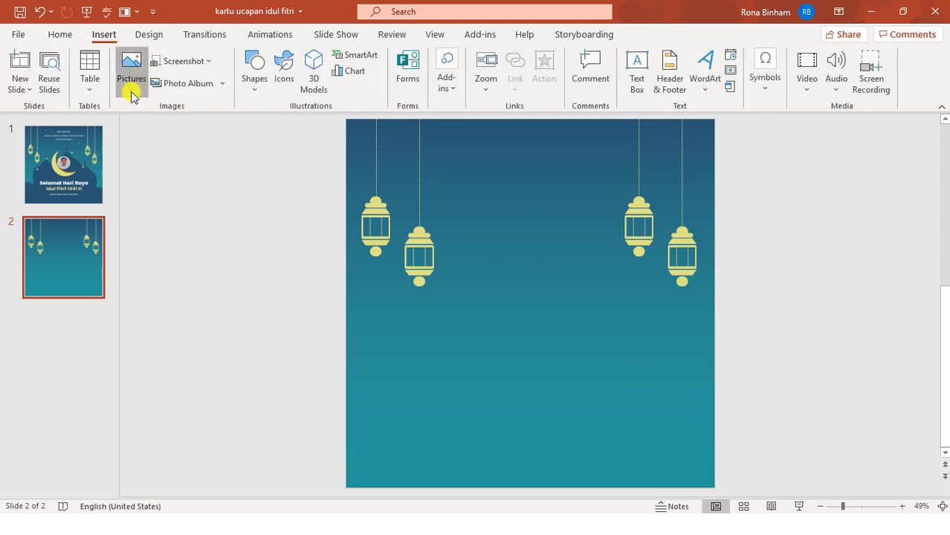
click(132, 85)
click(186, 131)
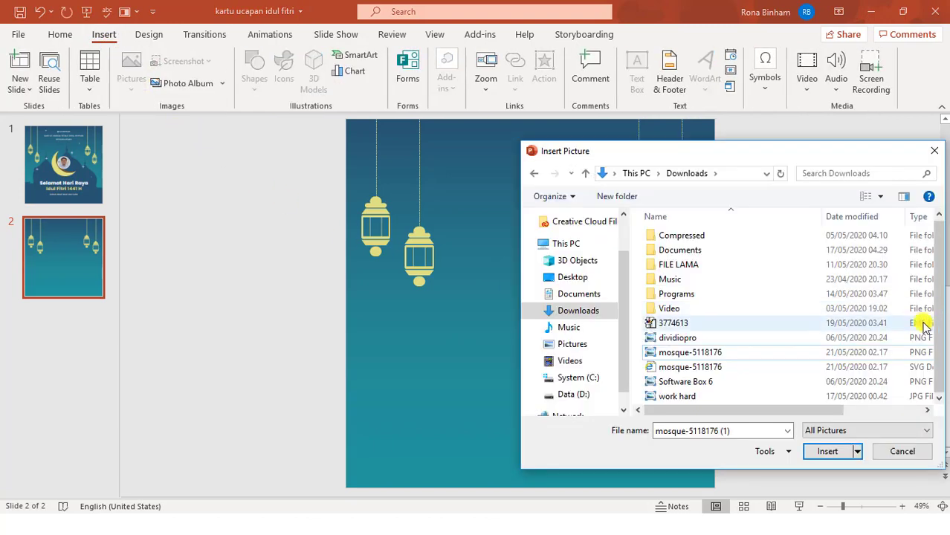
click(714, 366)
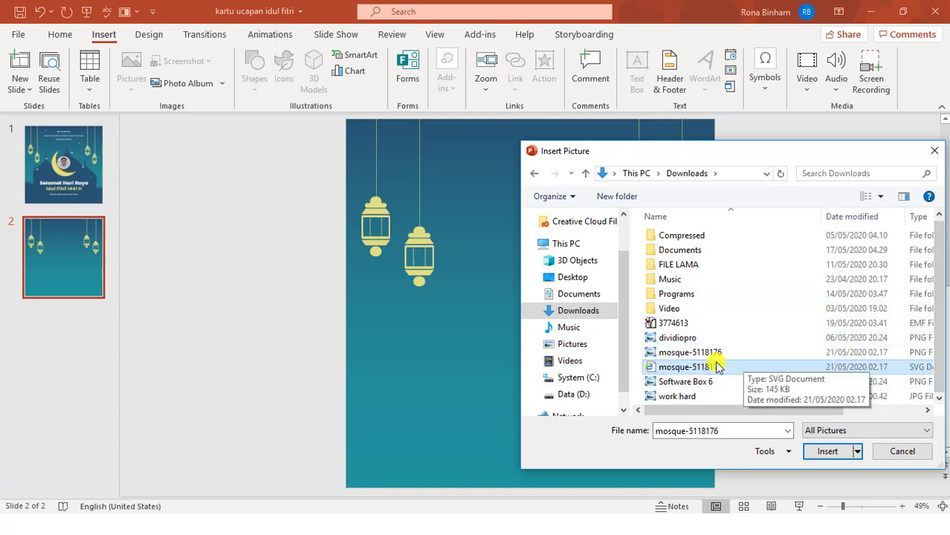
click(826, 451)
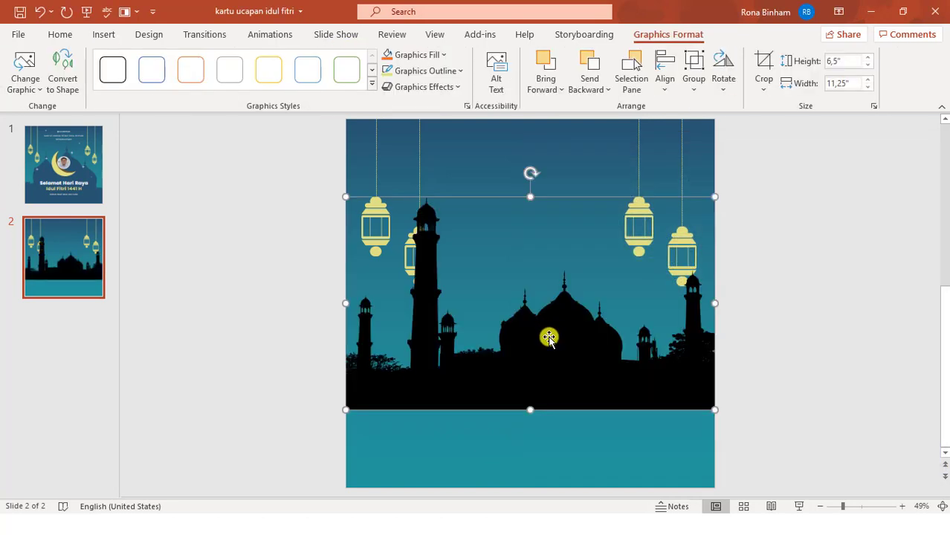
click(820, 506)
click(820, 506)
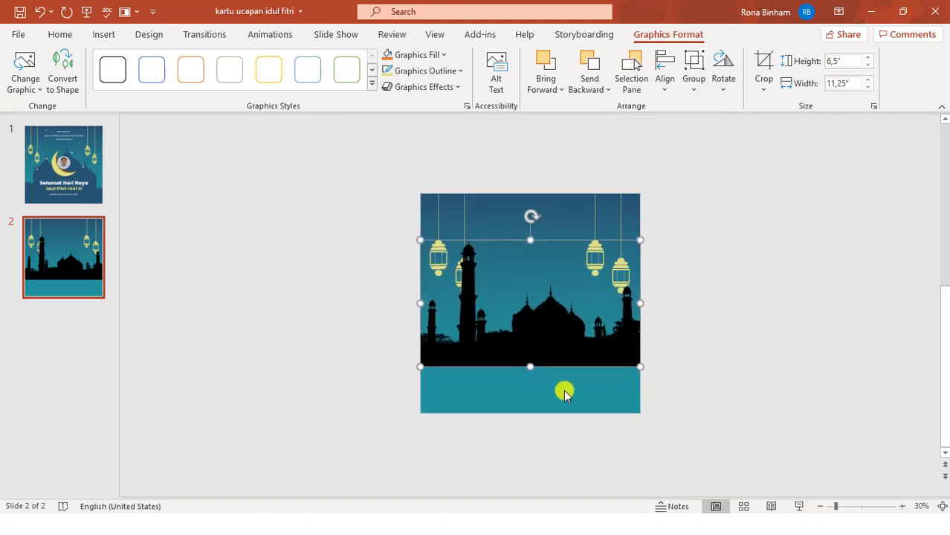
drag(540, 345, 529, 383)
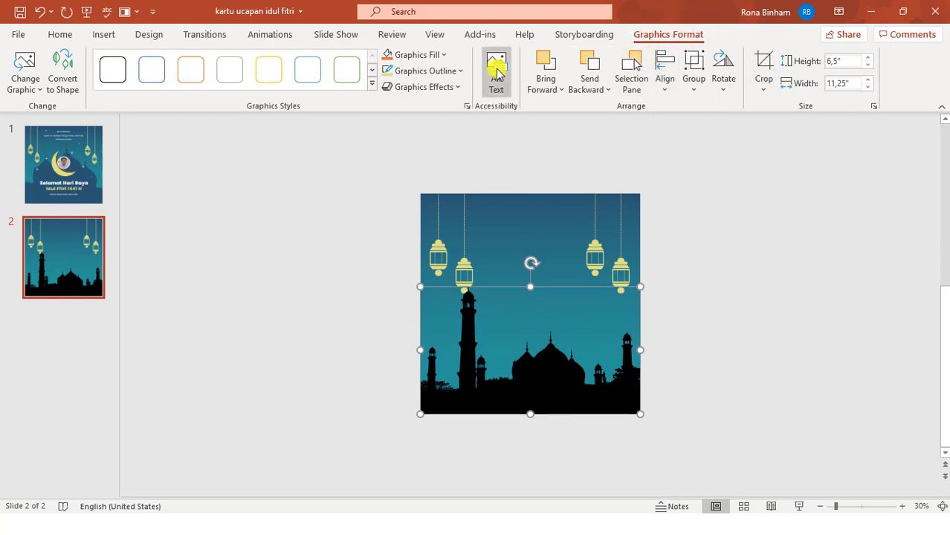
Step: Convert the mosque graphic into an editable shape and ungroup its pieces
click(63, 80)
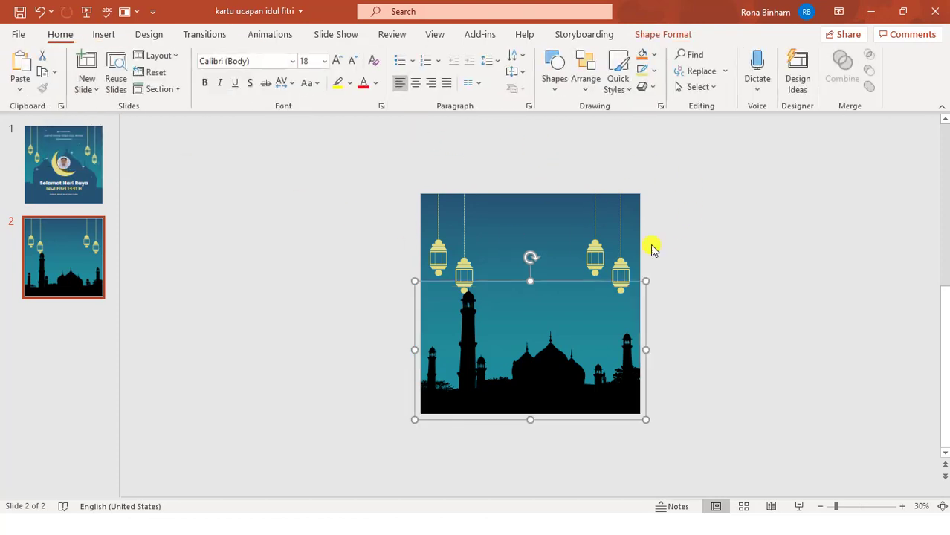
right_click(647, 289)
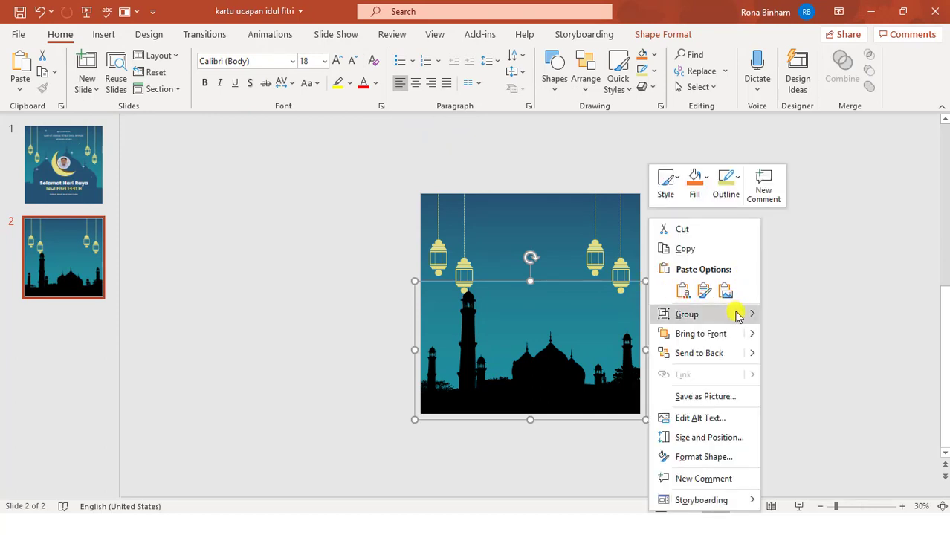
mouse_move(738, 314)
click(799, 357)
click(828, 332)
drag(465, 447, 377, 362)
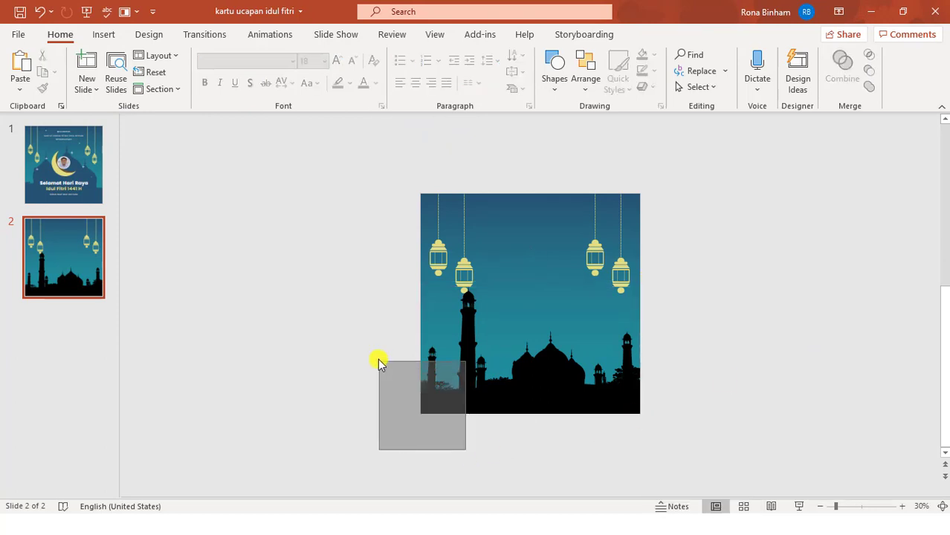
click(374, 364)
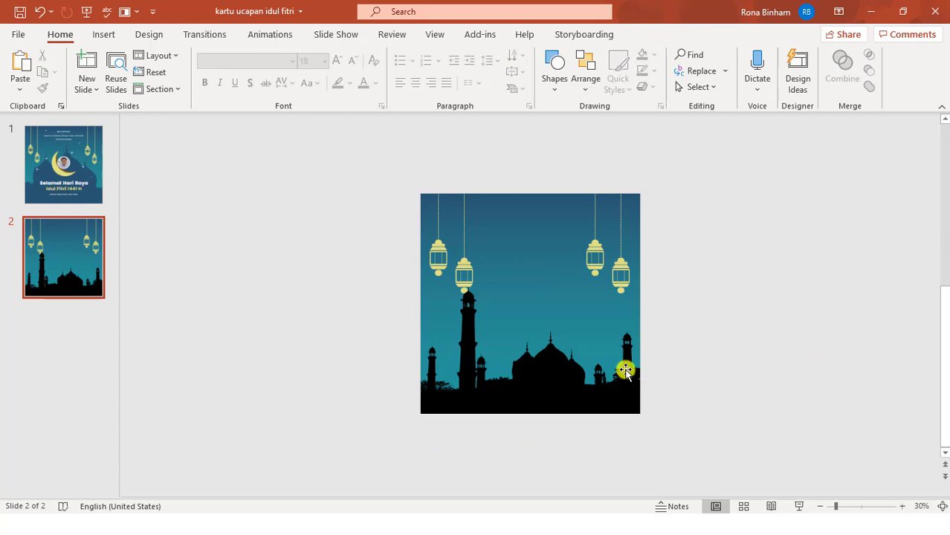
Step: Fill the mosque silhouette with the recent dark blue colour
click(542, 373)
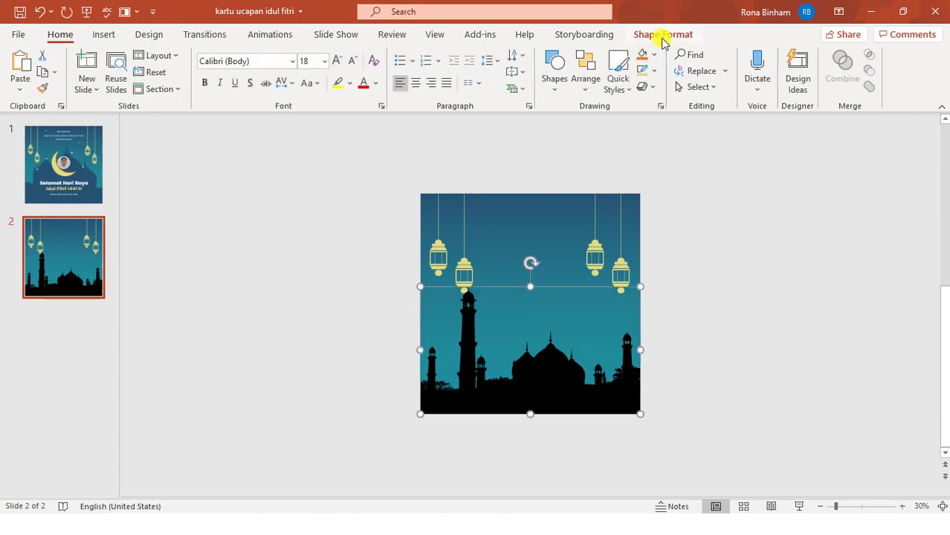
click(661, 35)
click(358, 56)
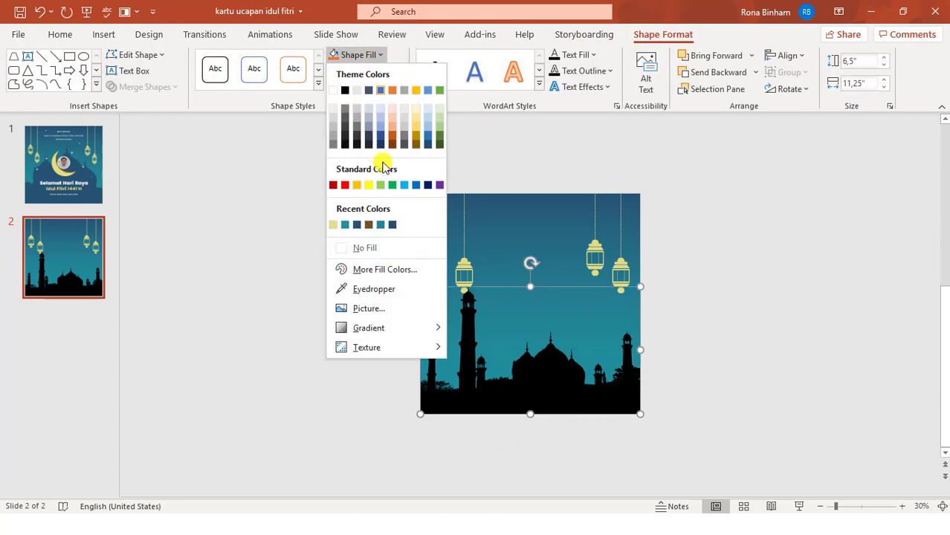
click(357, 225)
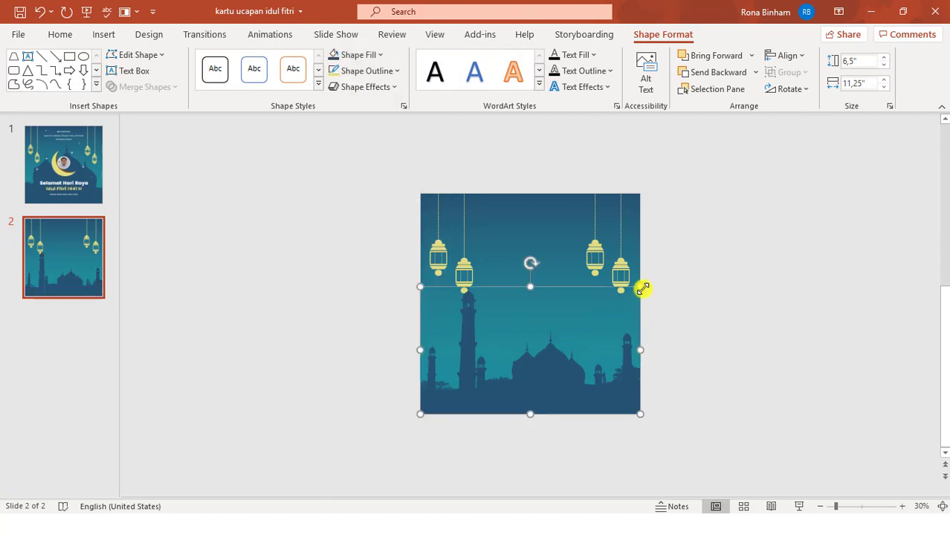
Step: Enlarge and centre the mosque to about 26.03" × 15.03", past both slide edges
drag(642, 288, 750, 206)
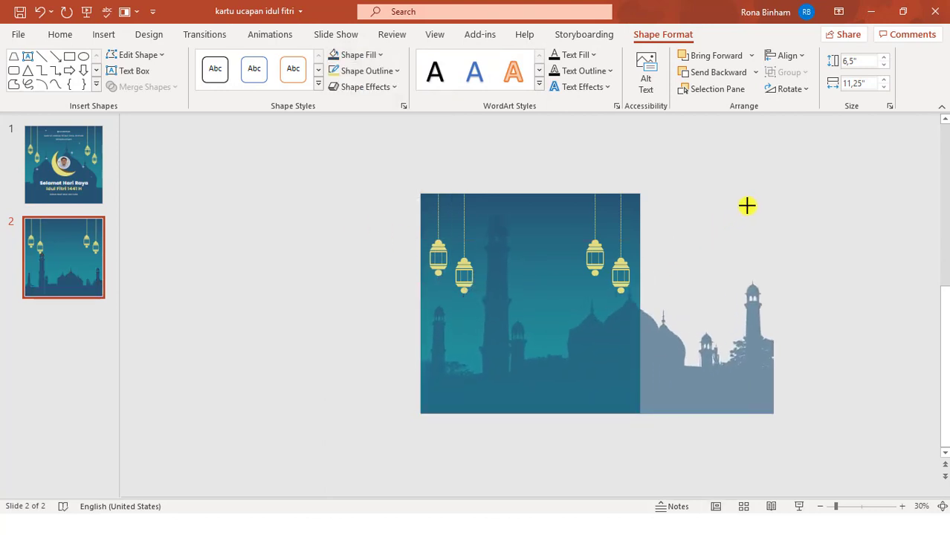
click(785, 55)
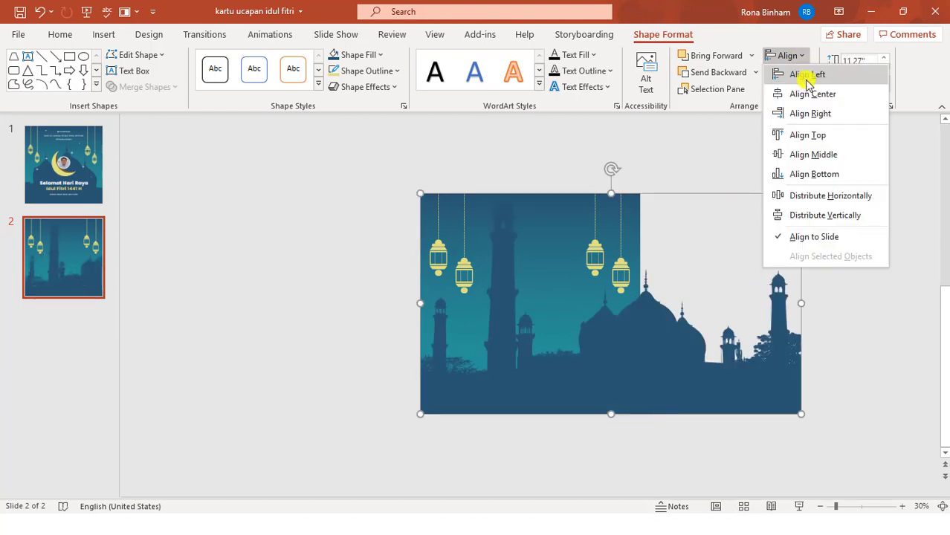
click(780, 93)
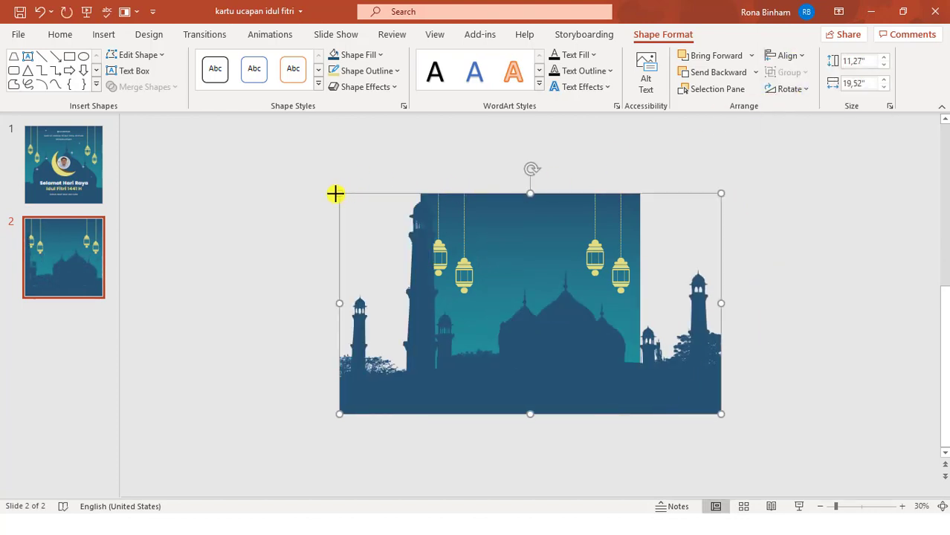
drag(335, 194, 228, 145)
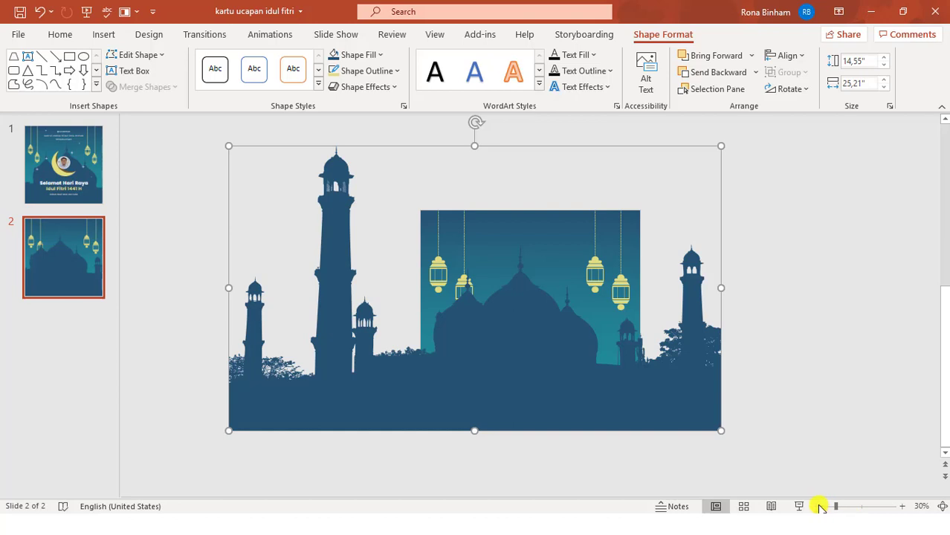
click(820, 506)
mouse_move(662, 184)
mouse_down()
mouse_move(681, 169)
mouse_move(670, 182)
mouse_up()
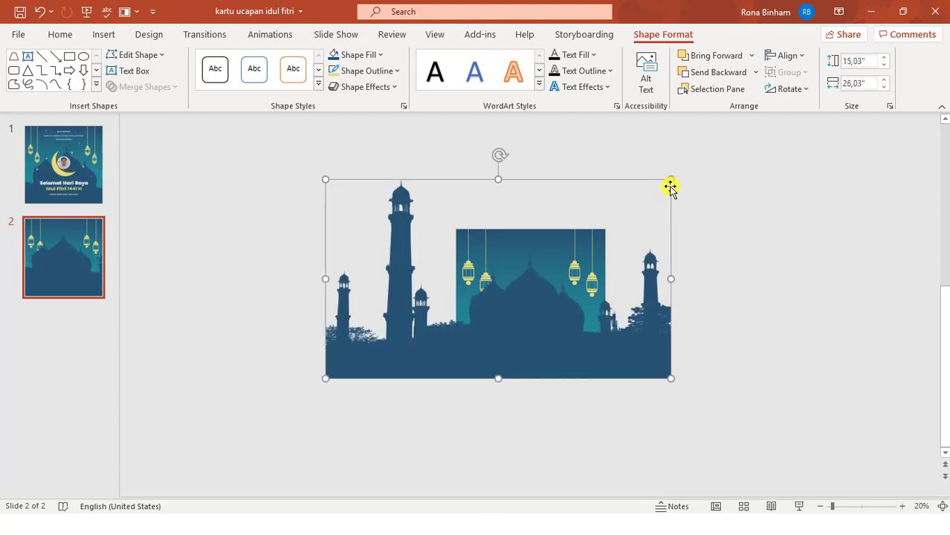
click(628, 355)
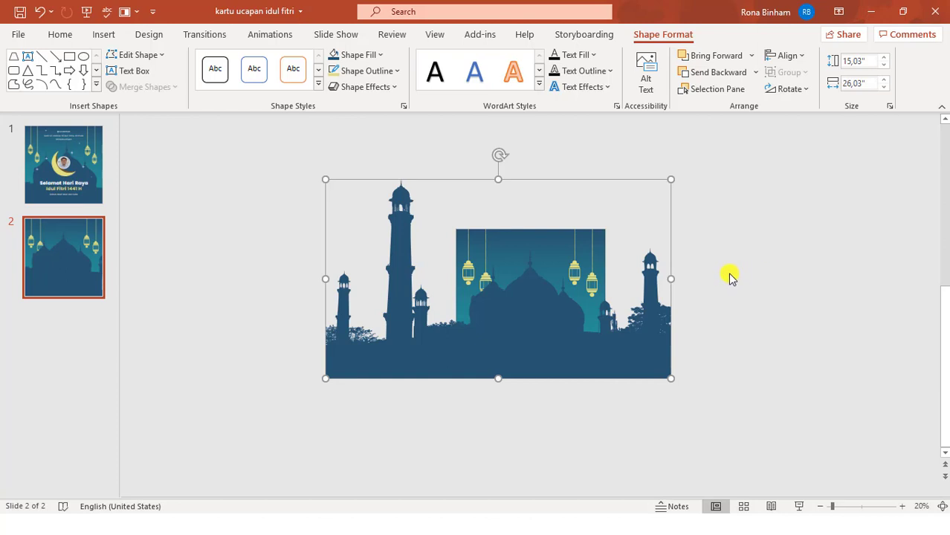
click(787, 195)
Step: Draw a rectangle with no outline covering the mosque's left overhang
click(104, 34)
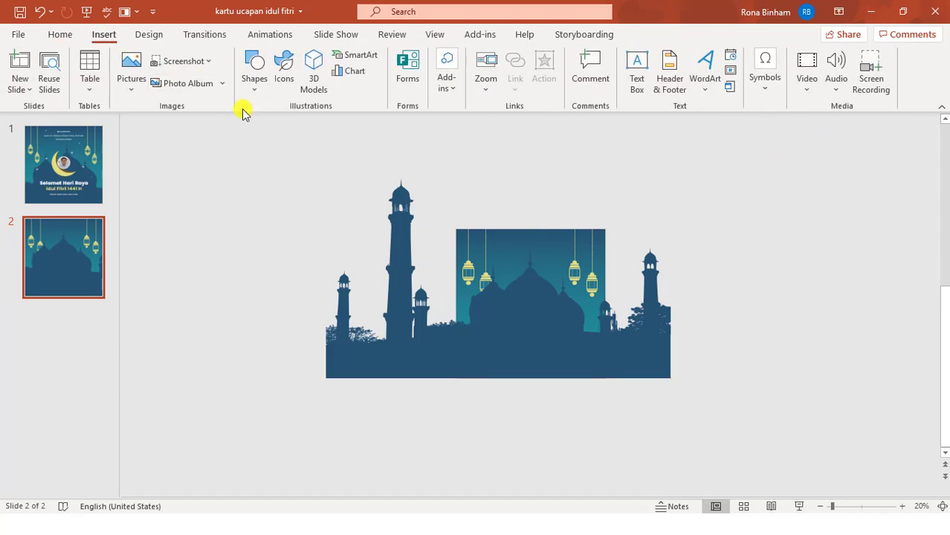
click(254, 74)
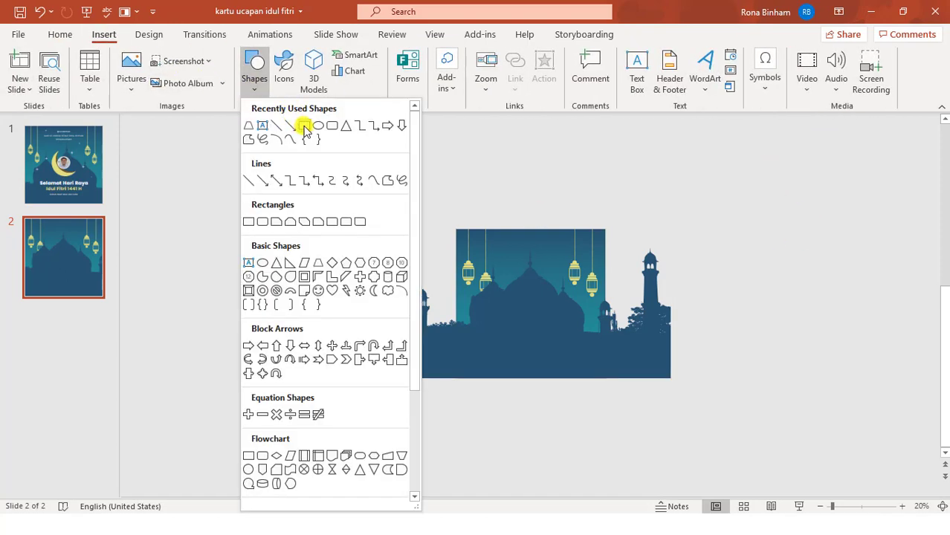
click(304, 128)
mouse_move(240, 160)
mouse_down()
mouse_move(440, 460)
mouse_move(456, 461)
mouse_up()
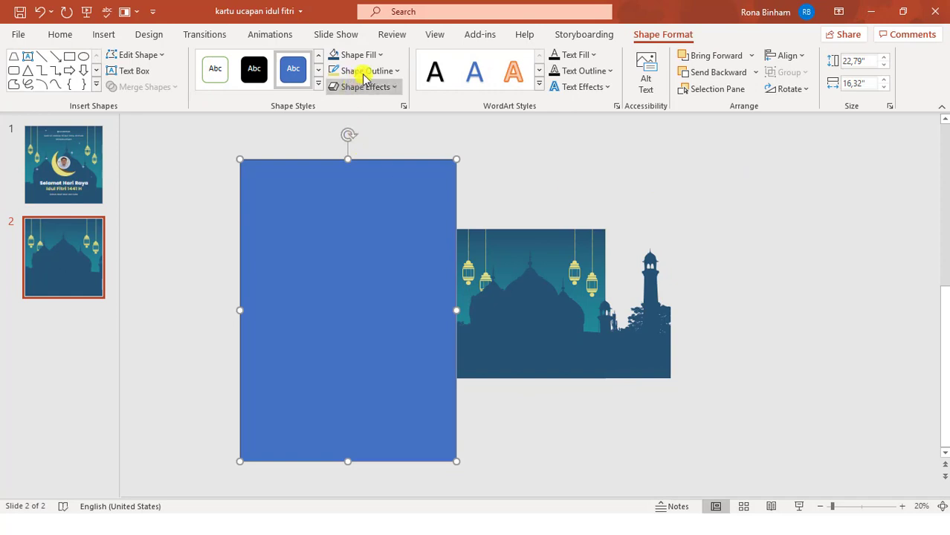
click(362, 70)
click(374, 261)
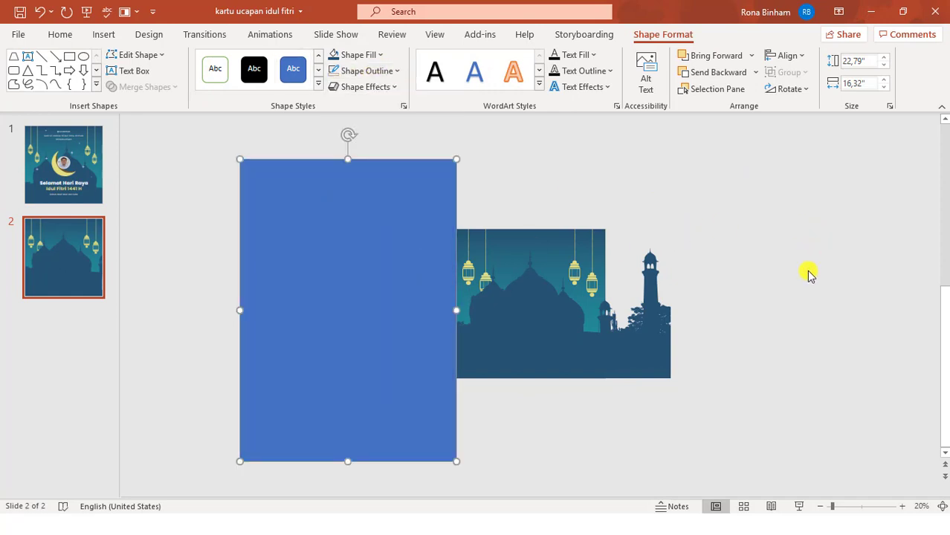
click(684, 177)
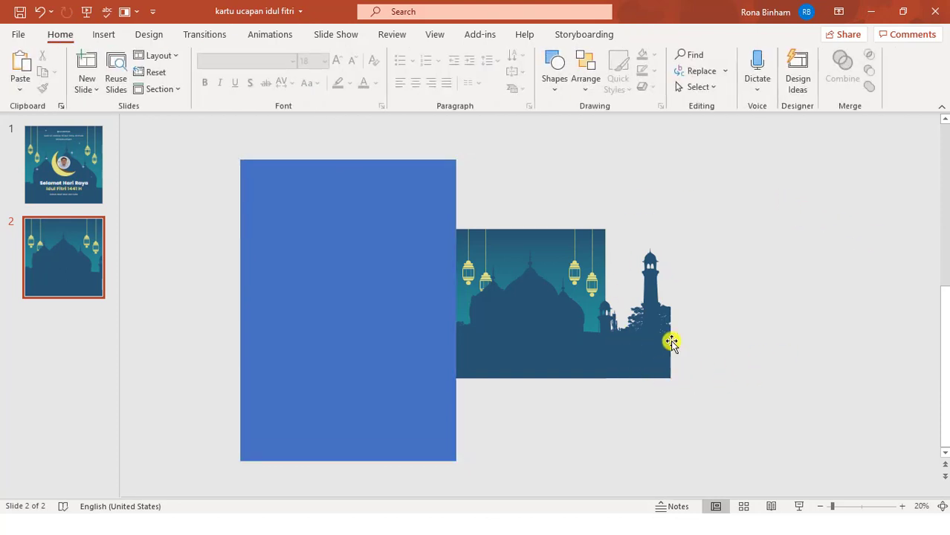
Step: Subtract the rectangle from the mosque, trimming it flush with the left edge
click(639, 346)
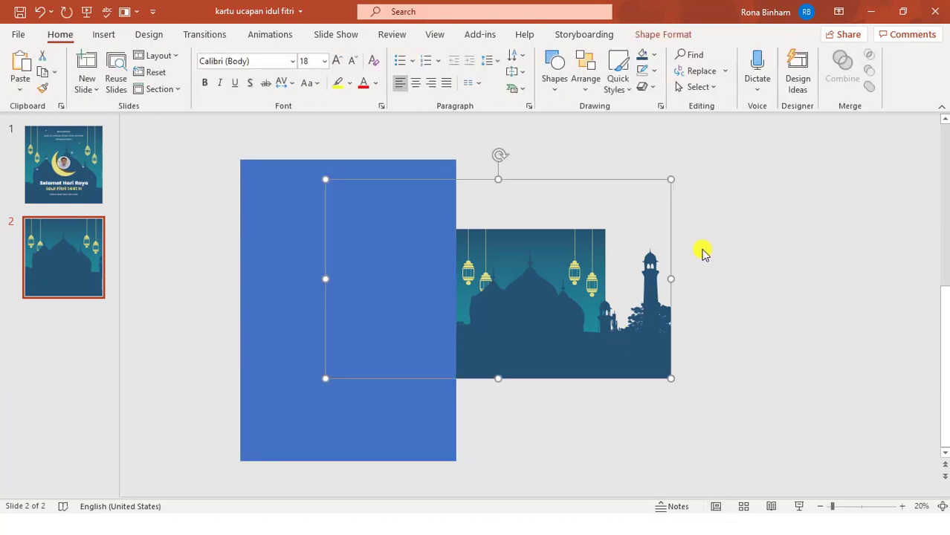
shift+click(305, 189)
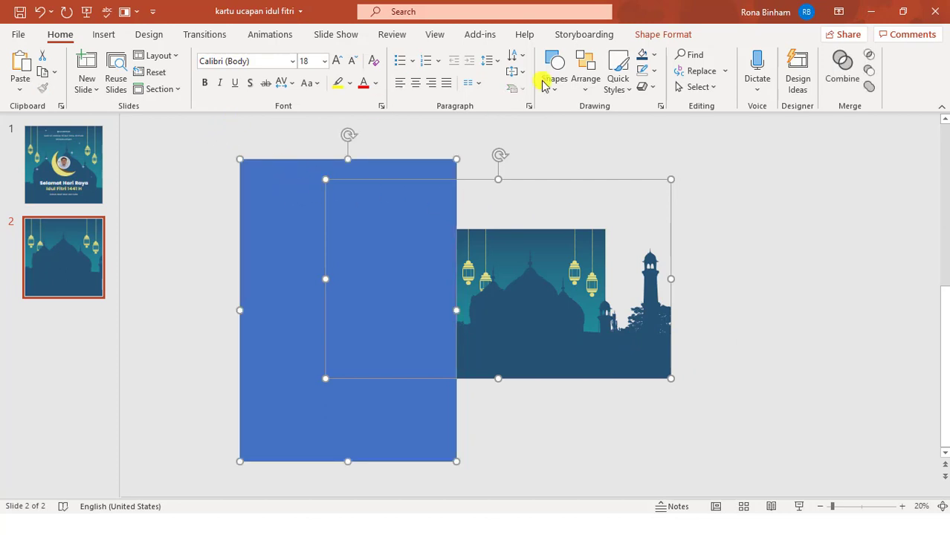
click(664, 34)
click(169, 87)
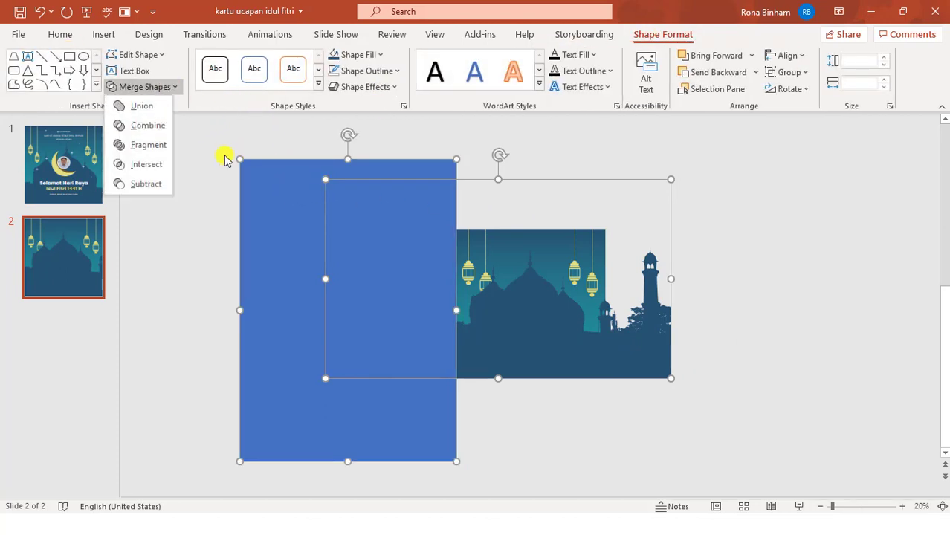
click(156, 183)
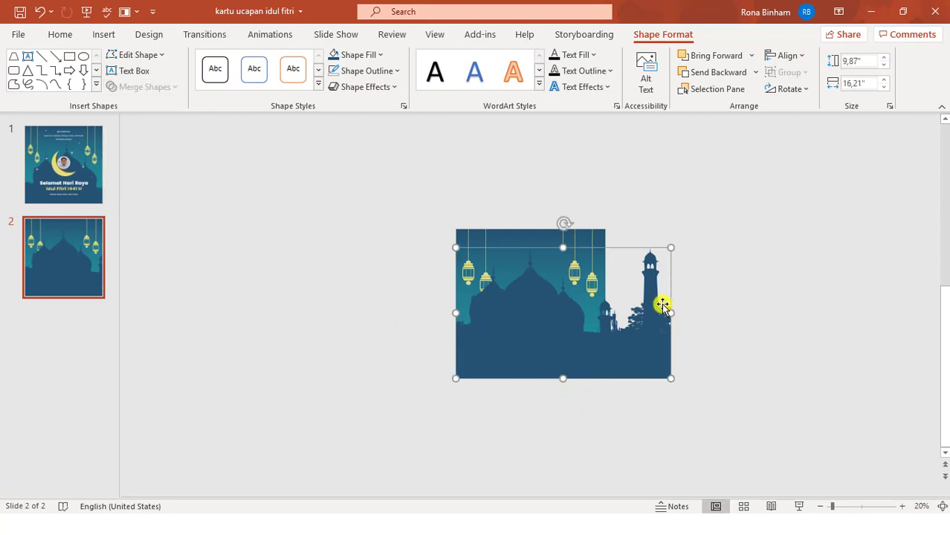
click(769, 285)
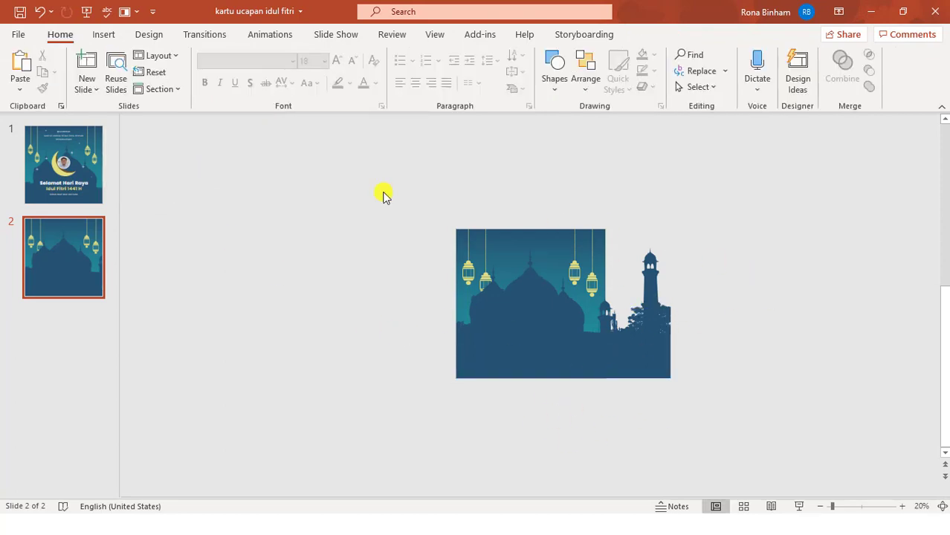
Step: Draw a rectangle covering the mosque's right overhang
click(104, 35)
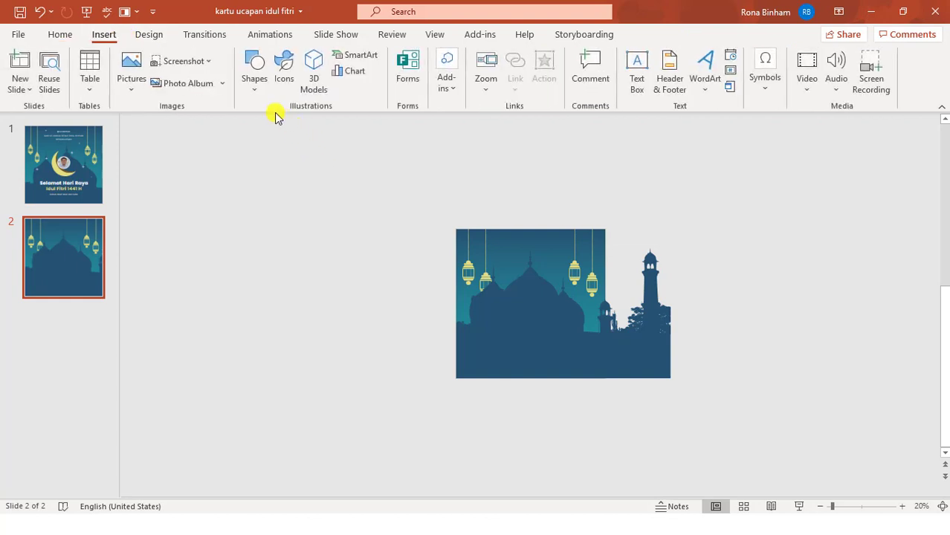
click(254, 74)
click(301, 123)
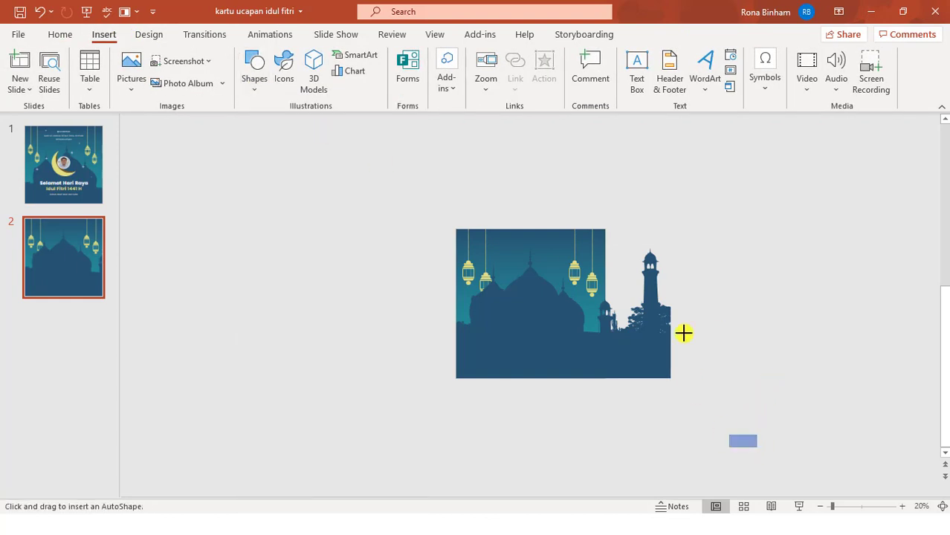
drag(683, 333, 606, 188)
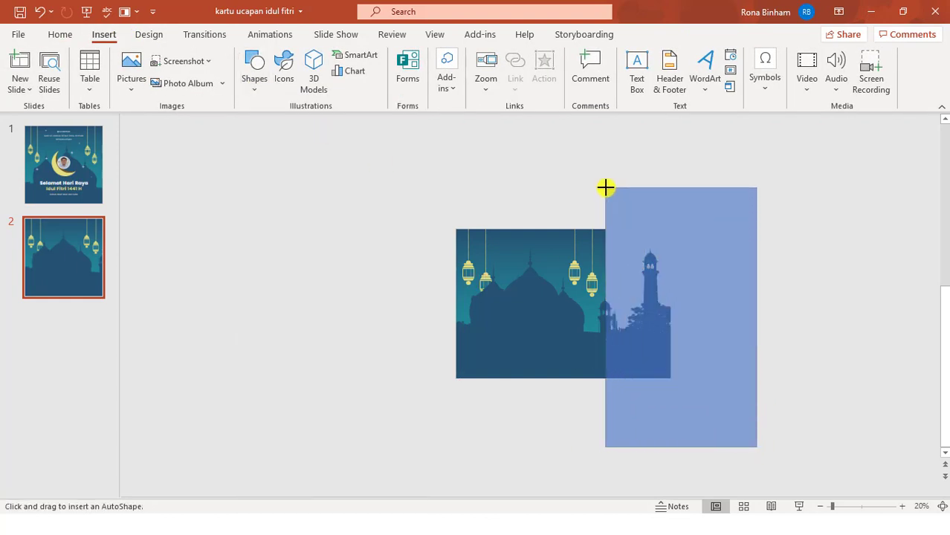
click(776, 226)
Step: Subtract that rectangle from the mosque so it ends flush with the right edge
click(553, 336)
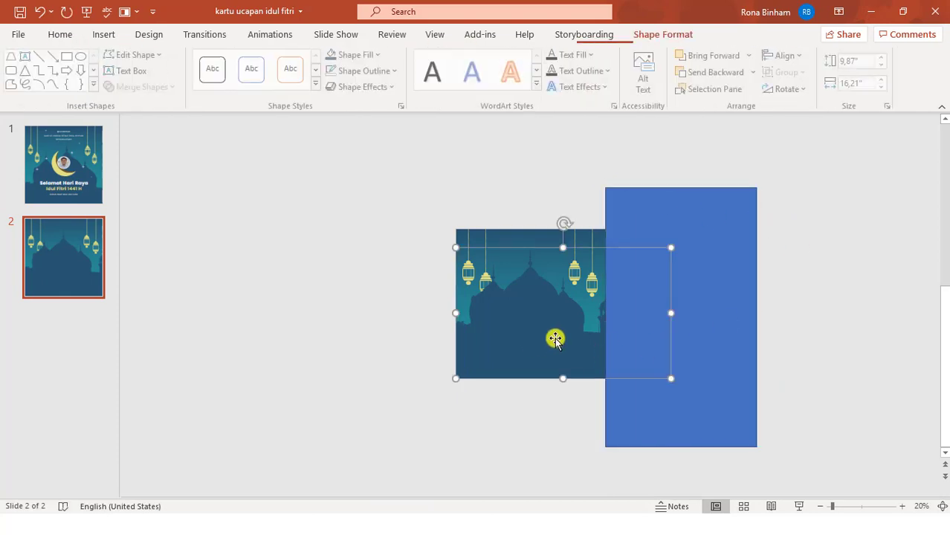
shift+click(717, 218)
click(141, 87)
click(157, 185)
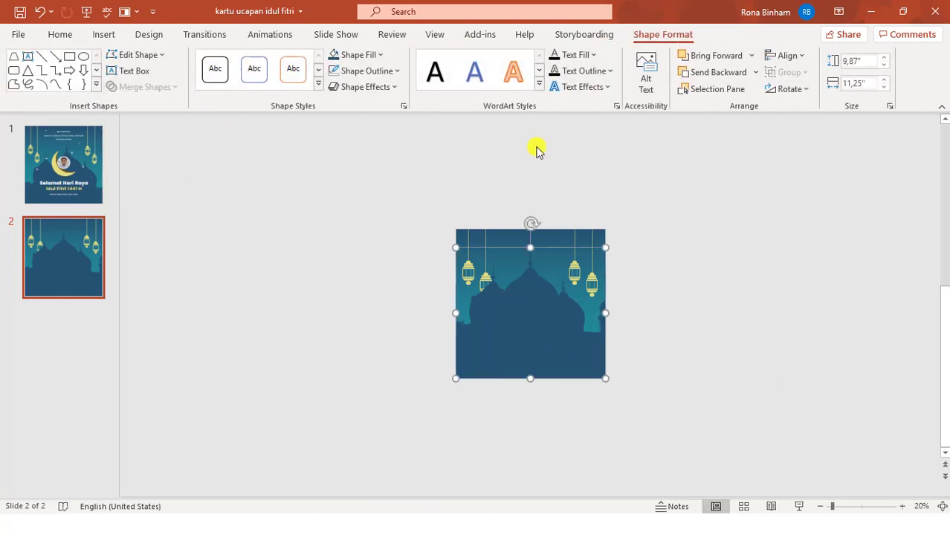
click(453, 303)
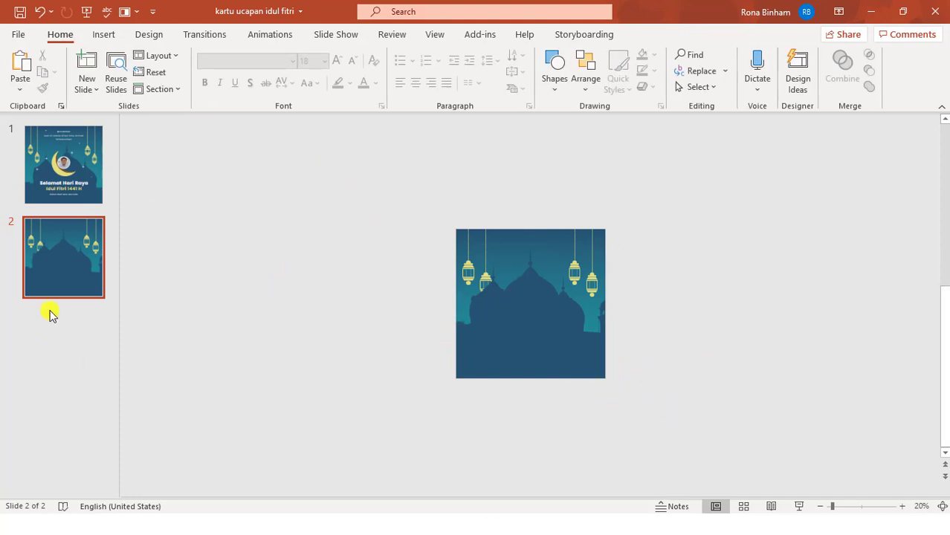
Step: Duplicate slide 2 as slide 3 and delete the mosque from the new slide
right_click(78, 258)
click(149, 294)
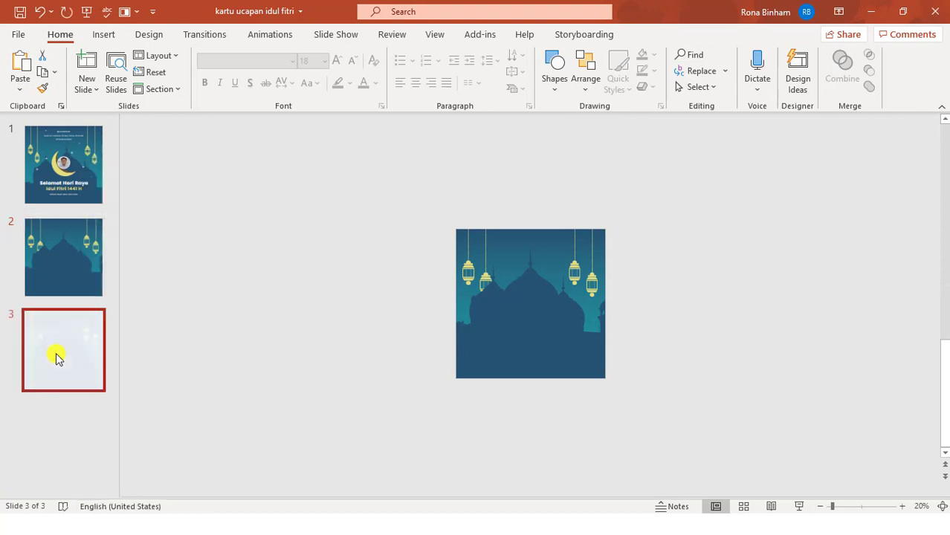
click(513, 361)
key(Delete)
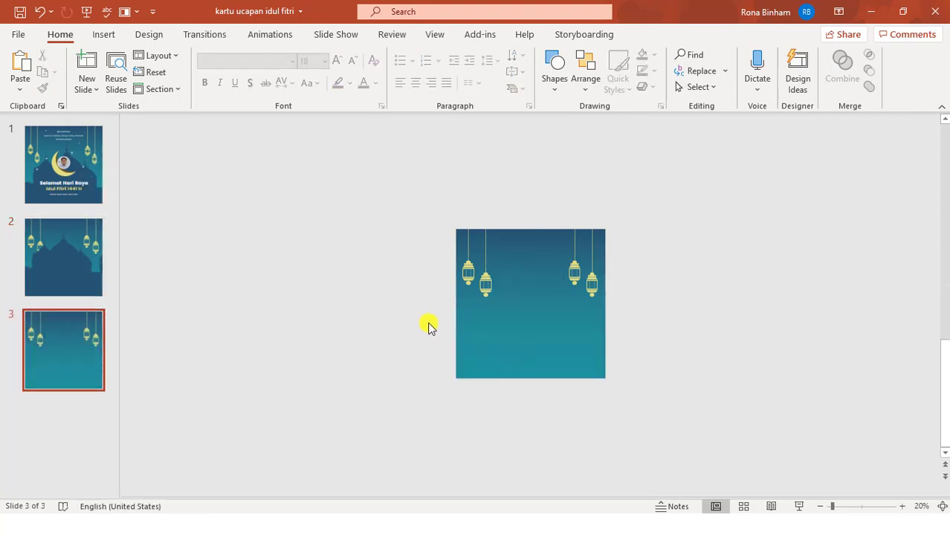
Step: Insert the mosque-5118176 PNG picture from this computer onto slide 3
click(103, 35)
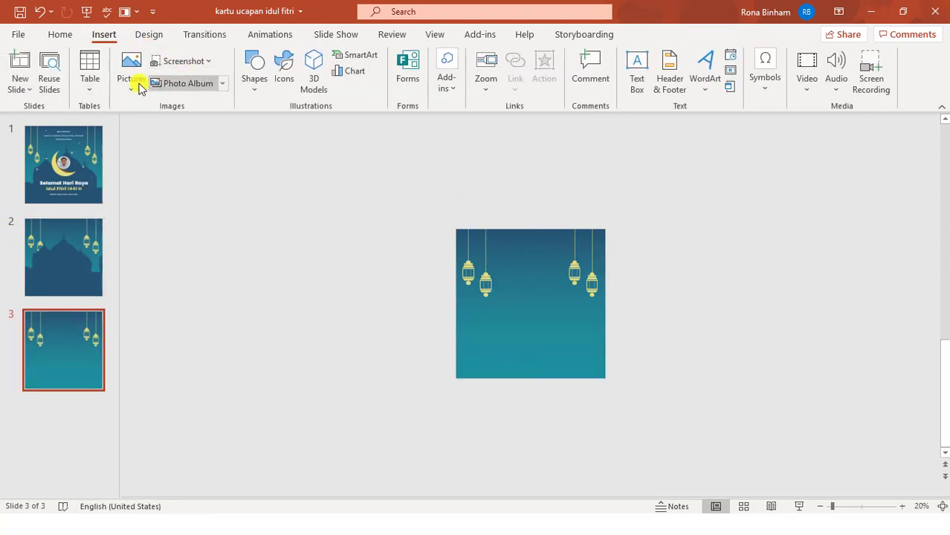
click(134, 78)
click(159, 130)
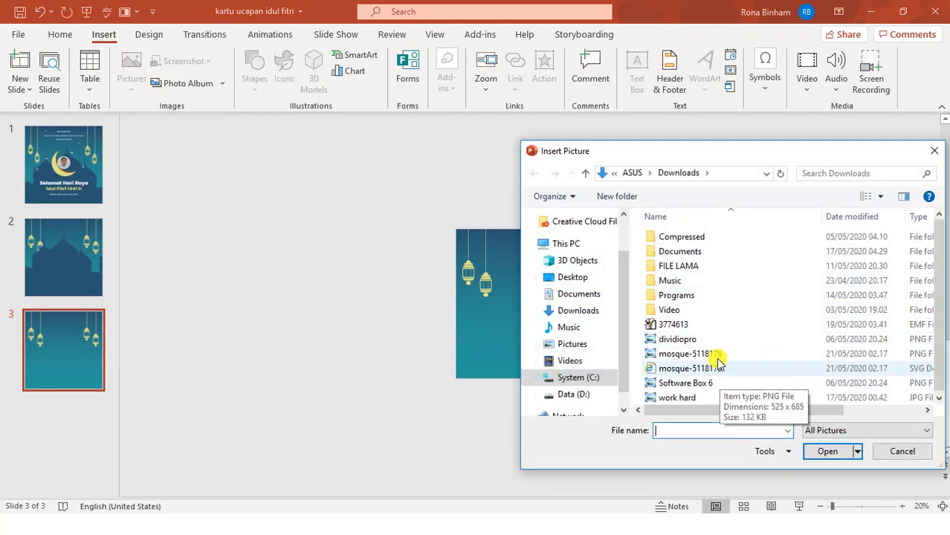
click(669, 354)
click(825, 450)
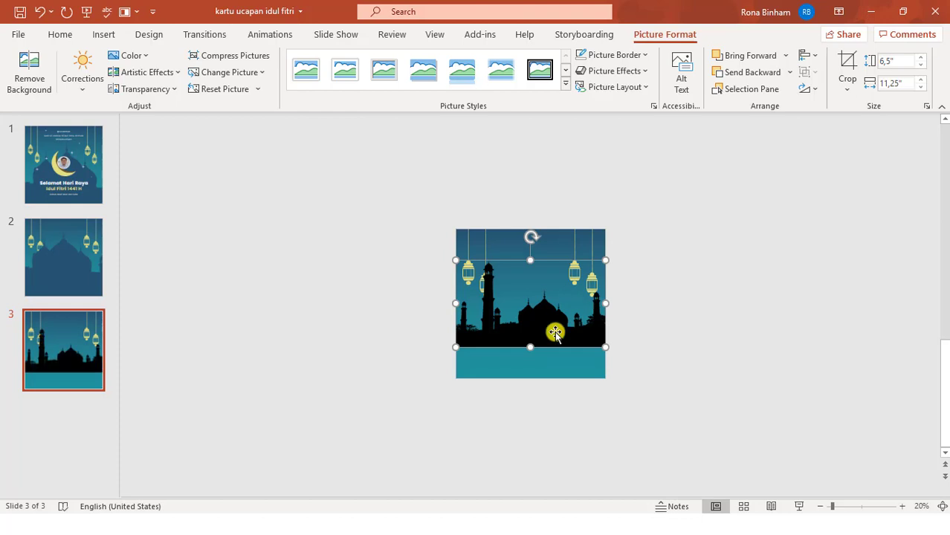
Step: Move the mosque picture down and enlarge it to about 14.3" x 24.76"
drag(552, 338, 554, 368)
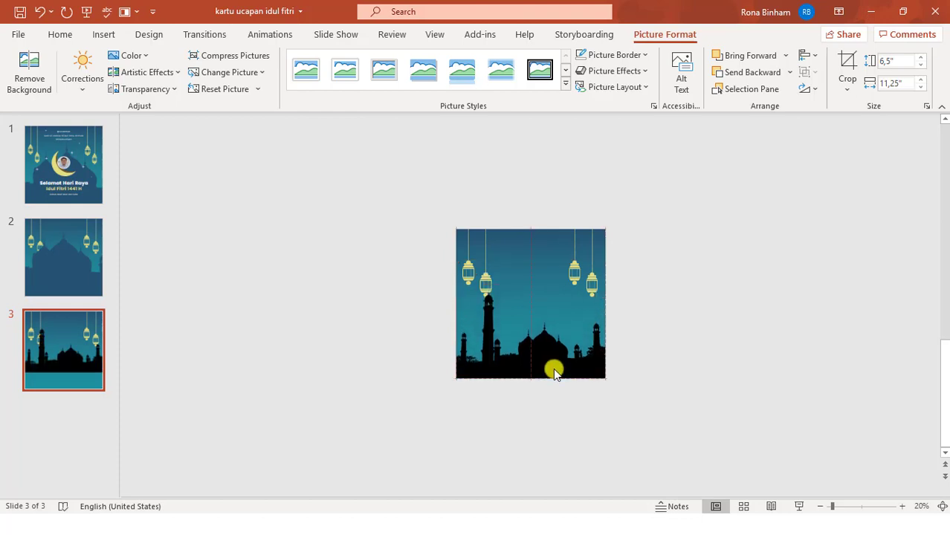
drag(607, 291, 728, 189)
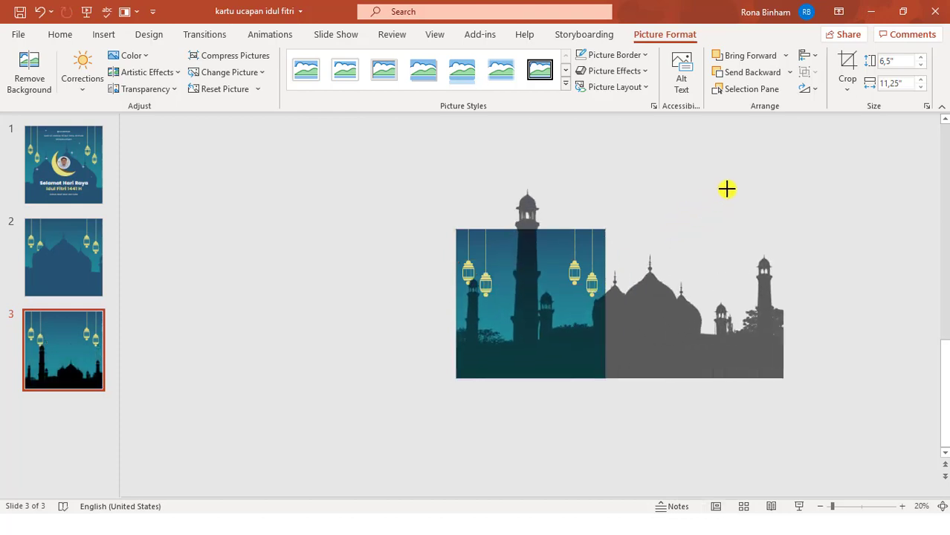
click(590, 366)
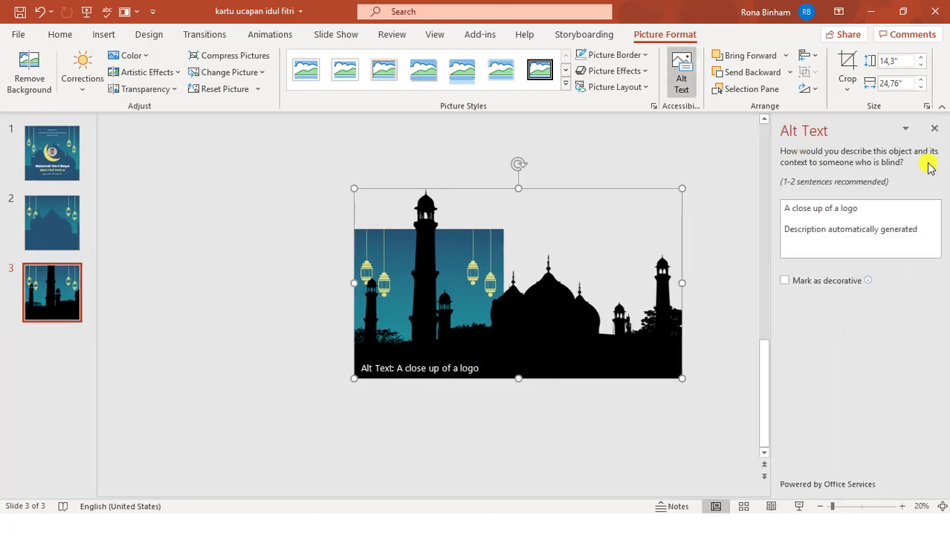
Step: Centre the mosque picture horizontally on the slide, then nudge it and enlarge it up and left
click(934, 130)
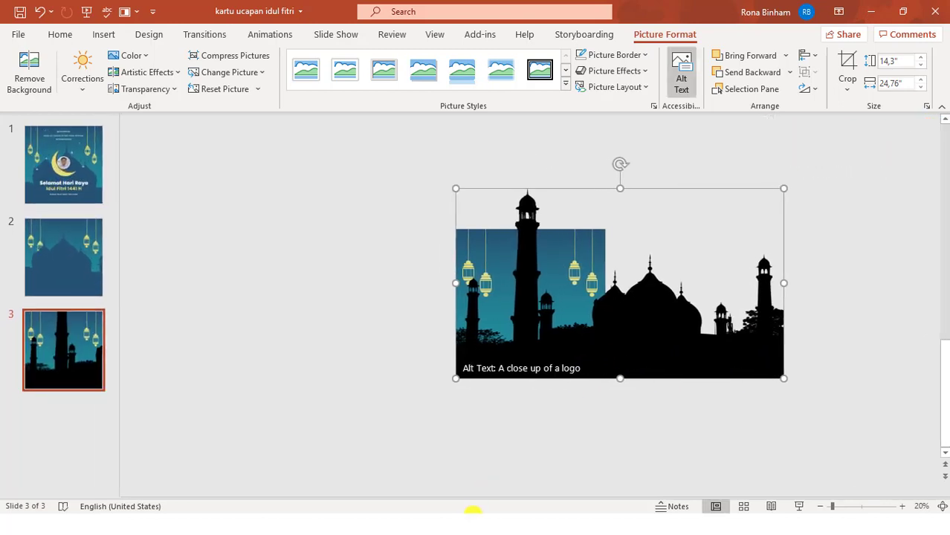
click(810, 60)
click(829, 94)
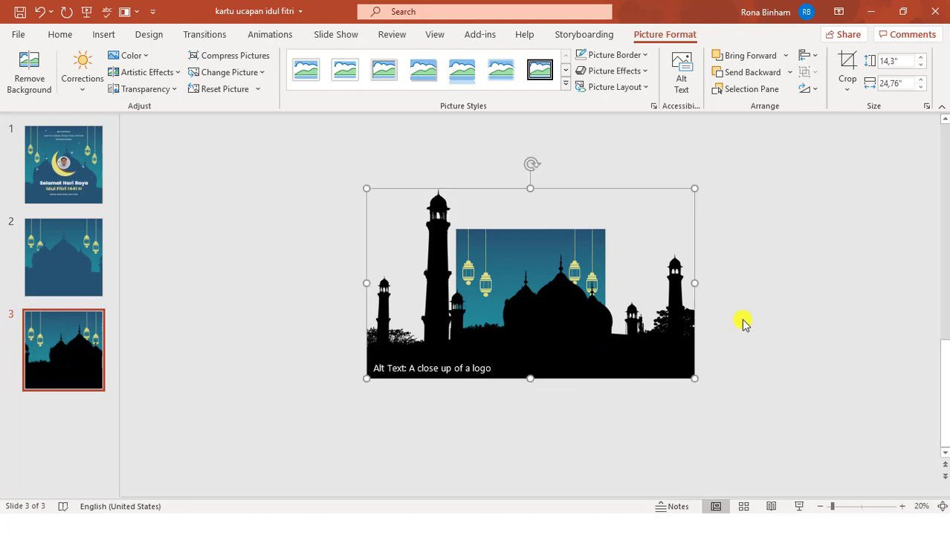
drag(630, 347, 617, 352)
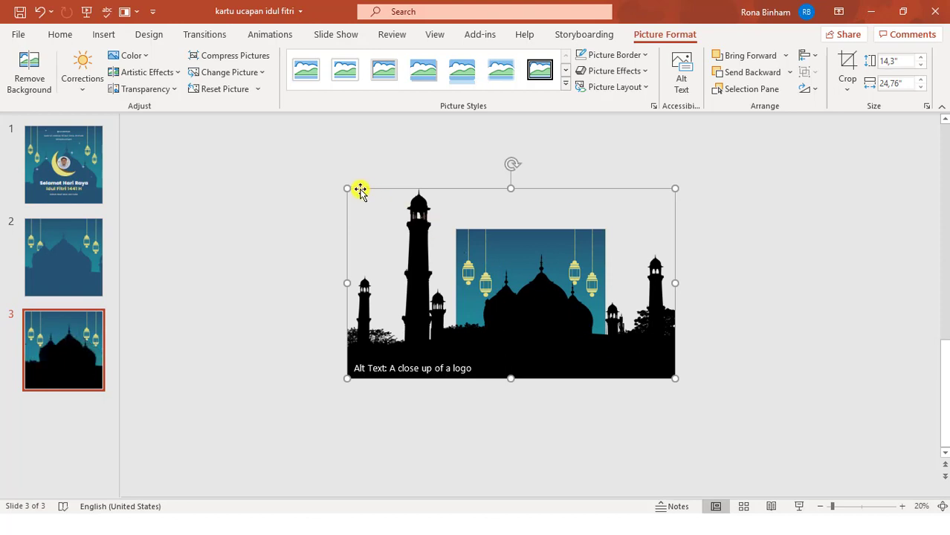
drag(347, 189, 325, 179)
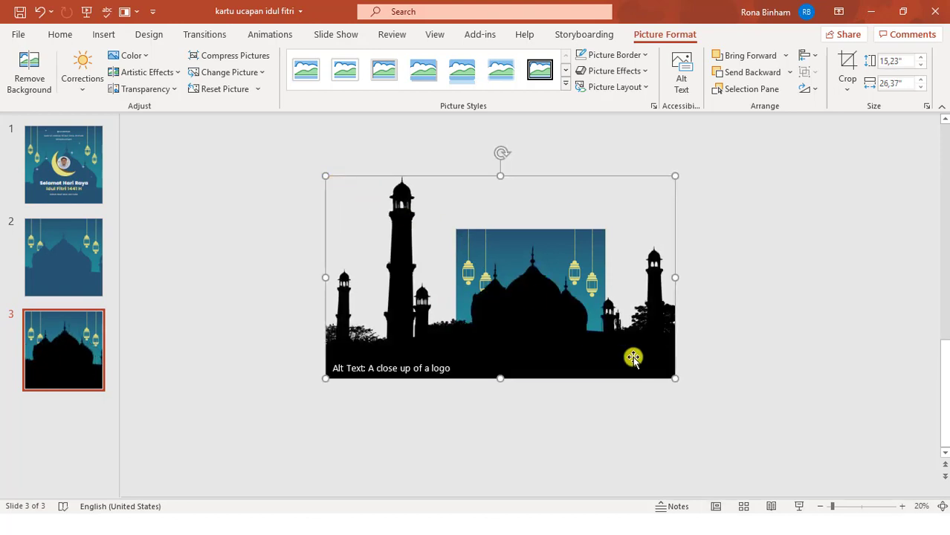
click(808, 329)
click(572, 376)
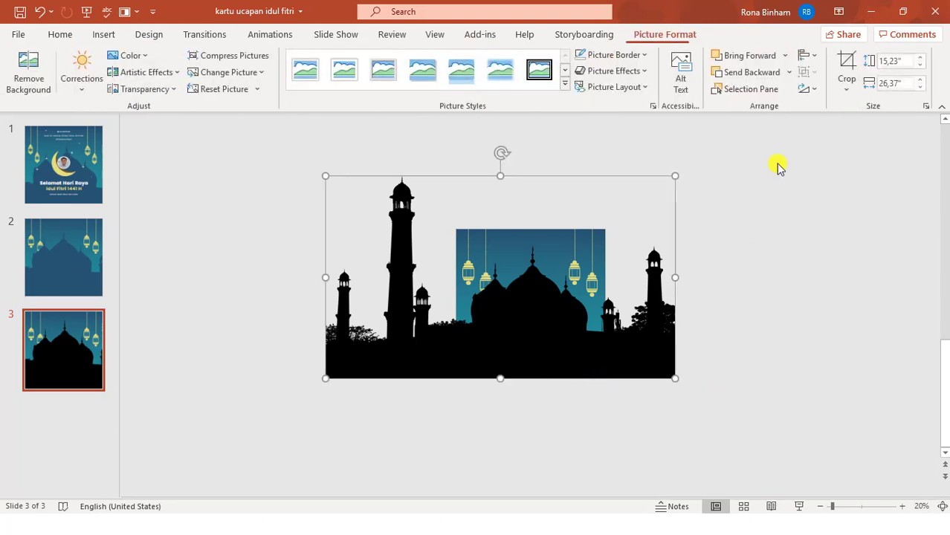
Step: Crop the mosque picture's left, top and right sides to the slide edges
click(847, 63)
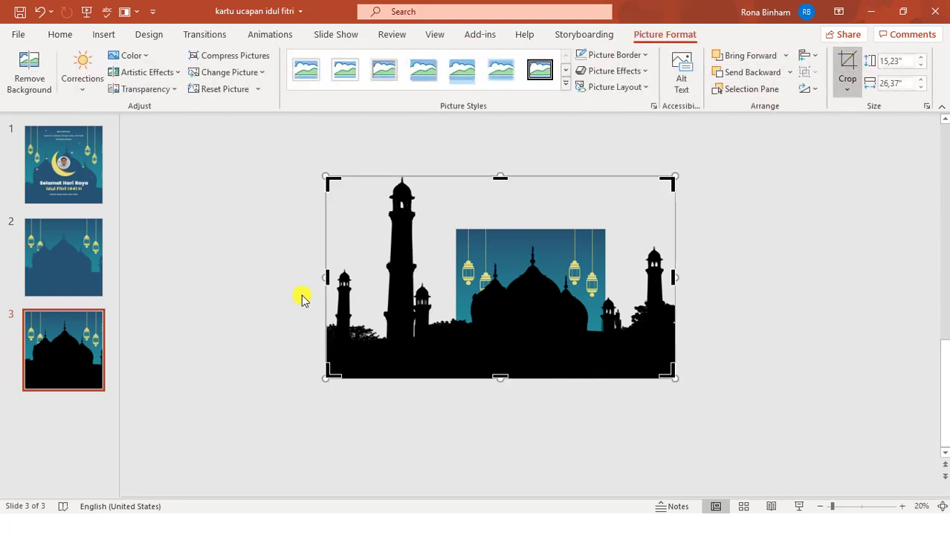
drag(325, 278, 449, 292)
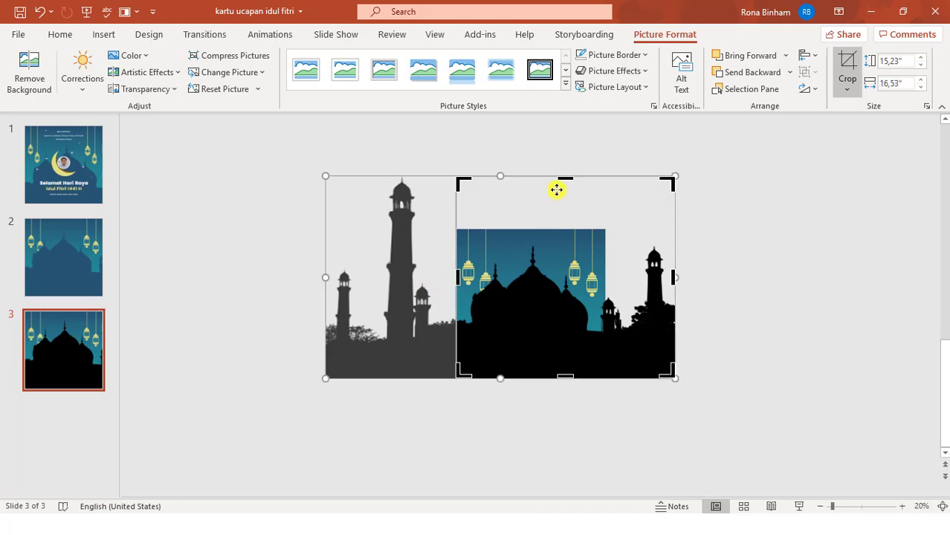
drag(565, 177, 567, 230)
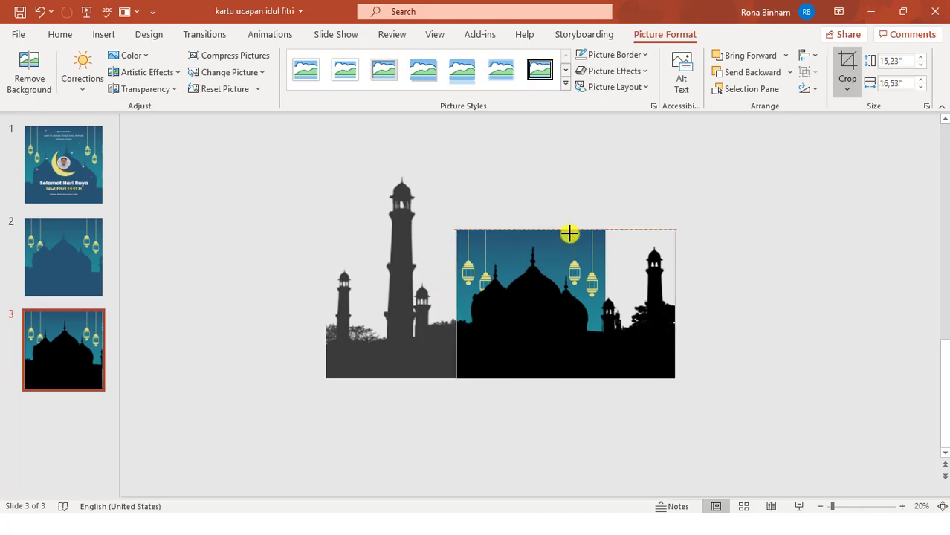
drag(660, 302, 605, 296)
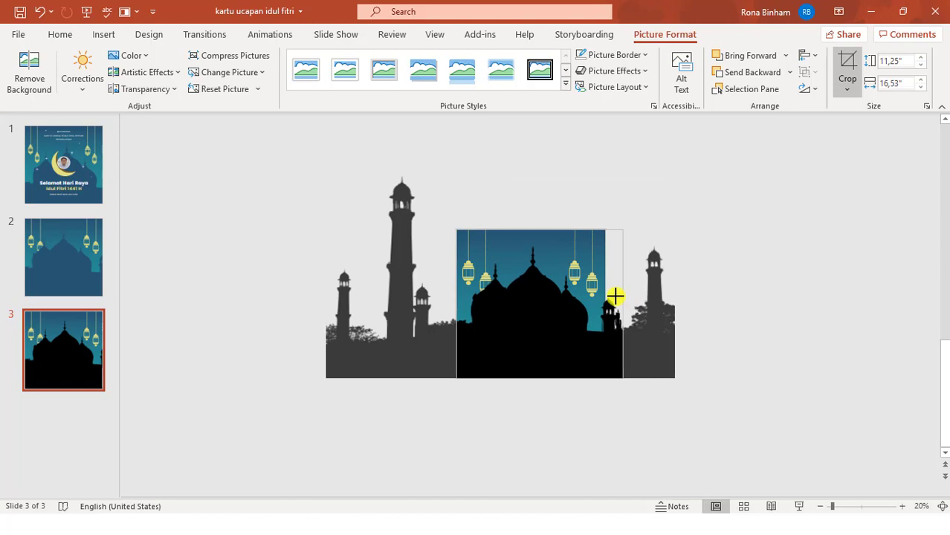
click(746, 263)
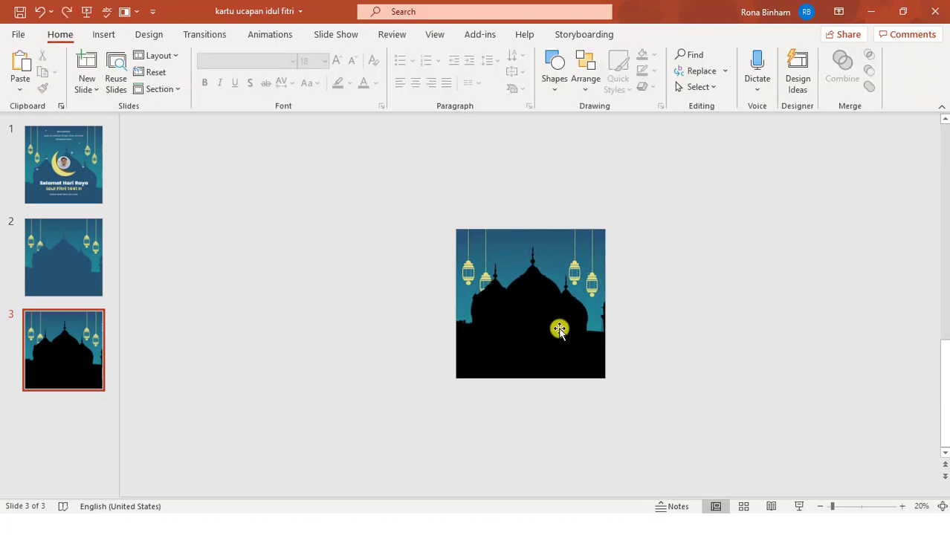
Step: Send the cropped 11.25" x 11.25" mosque picture backward, behind the yellow lanterns
click(942, 506)
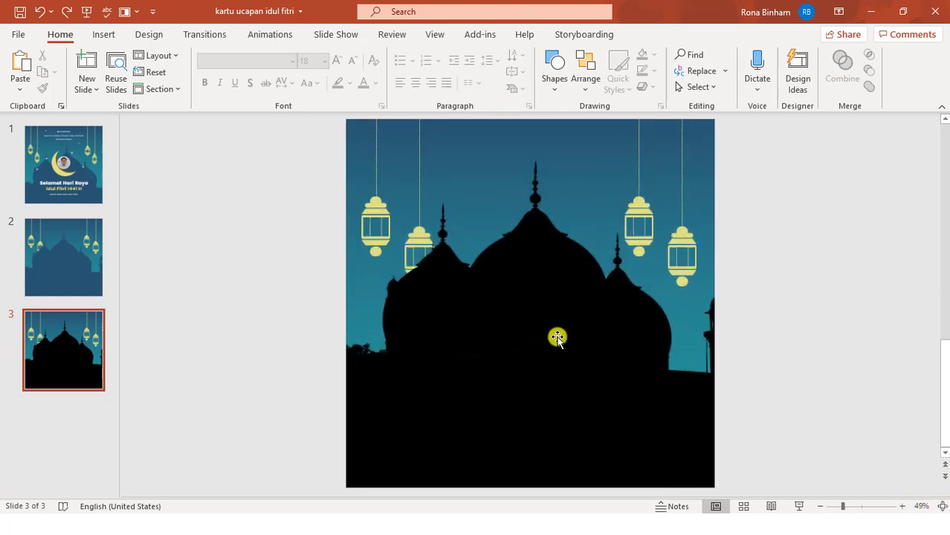
click(558, 334)
double_click(682, 263)
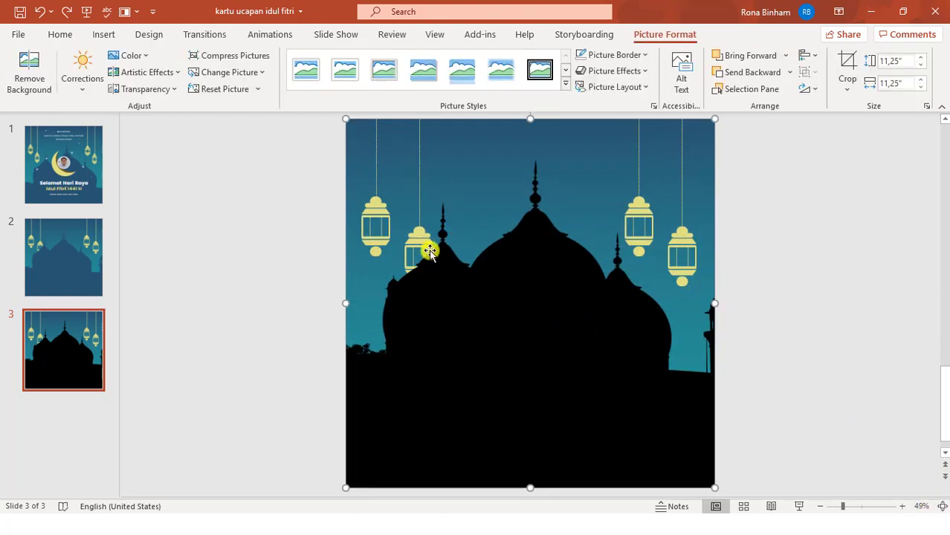
click(806, 291)
click(694, 283)
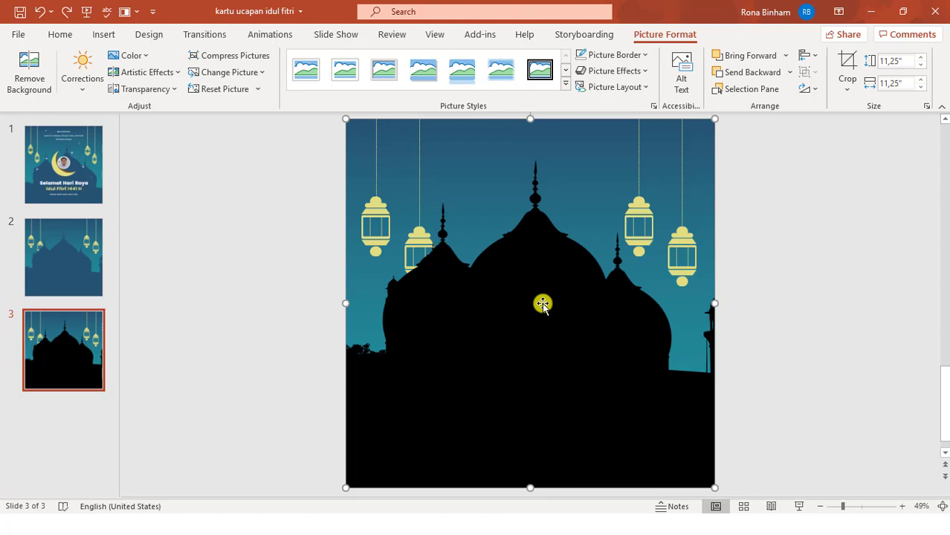
click(791, 72)
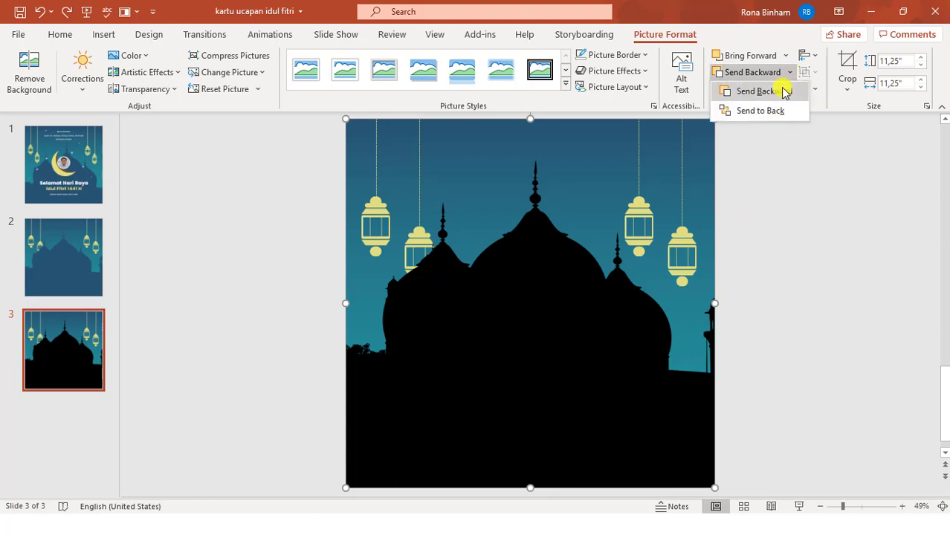
click(780, 91)
click(901, 308)
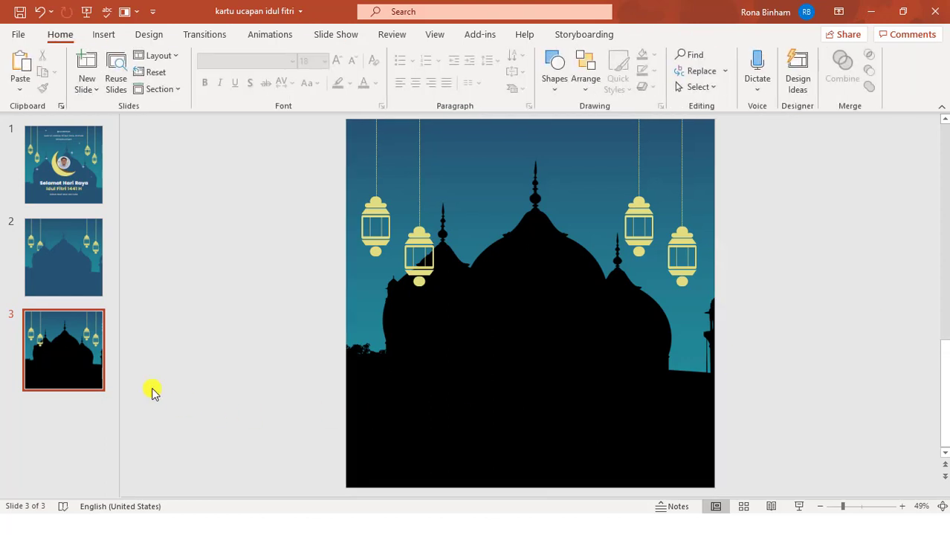
click(70, 236)
Step: Send slide 2's full-slide mosque shape to the very back
click(496, 339)
click(682, 36)
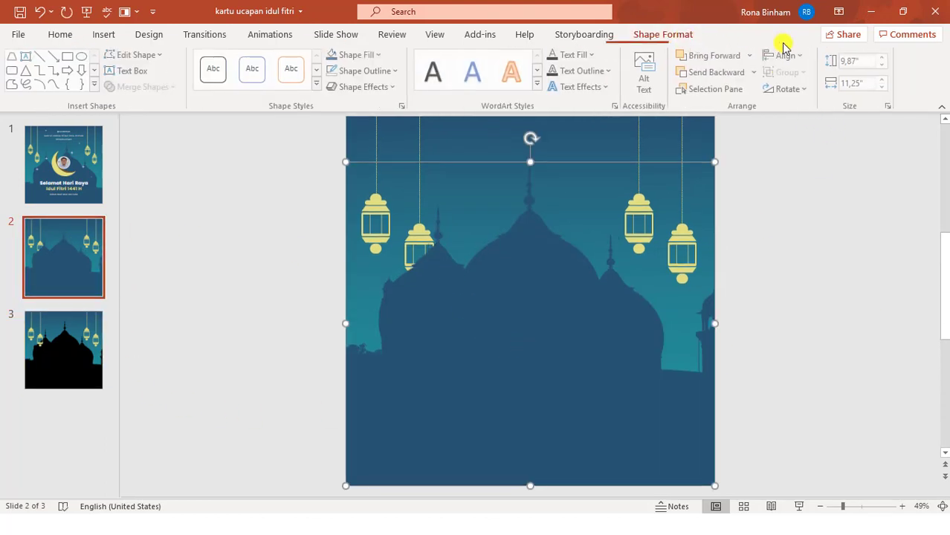
click(755, 72)
click(757, 107)
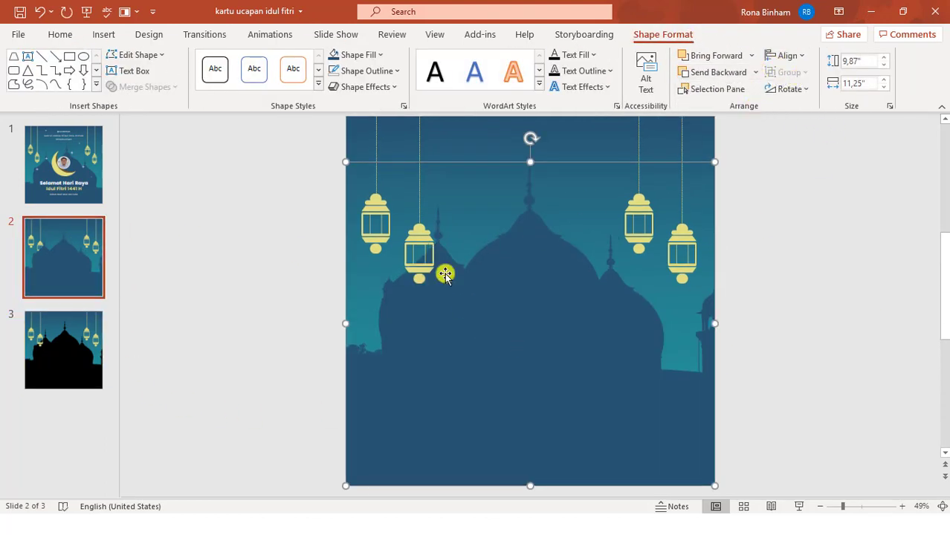
click(836, 393)
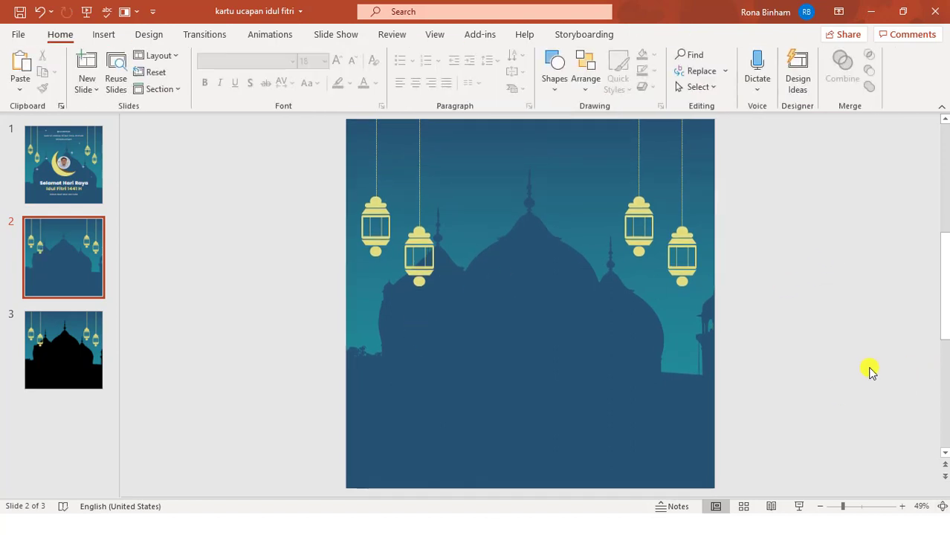
Step: Draw a large oval circle on slide 2
click(104, 35)
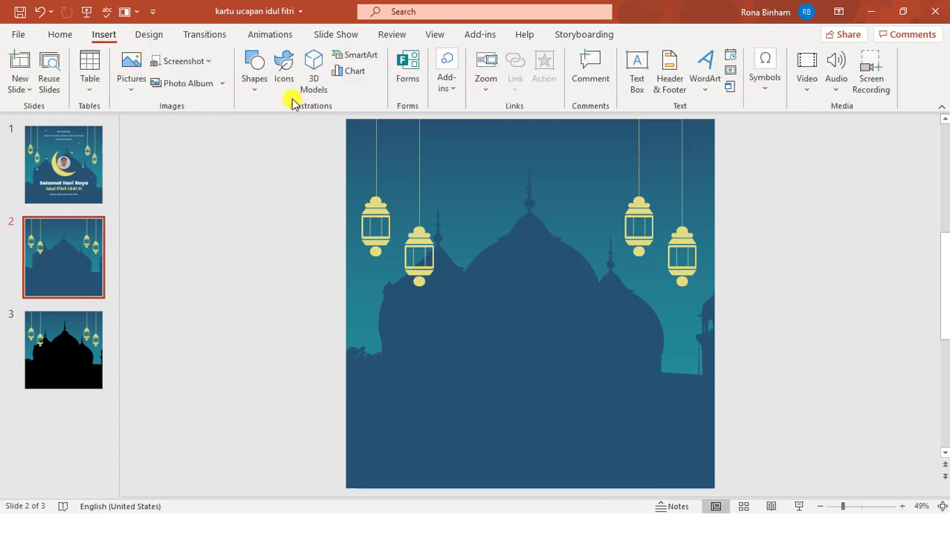
click(252, 88)
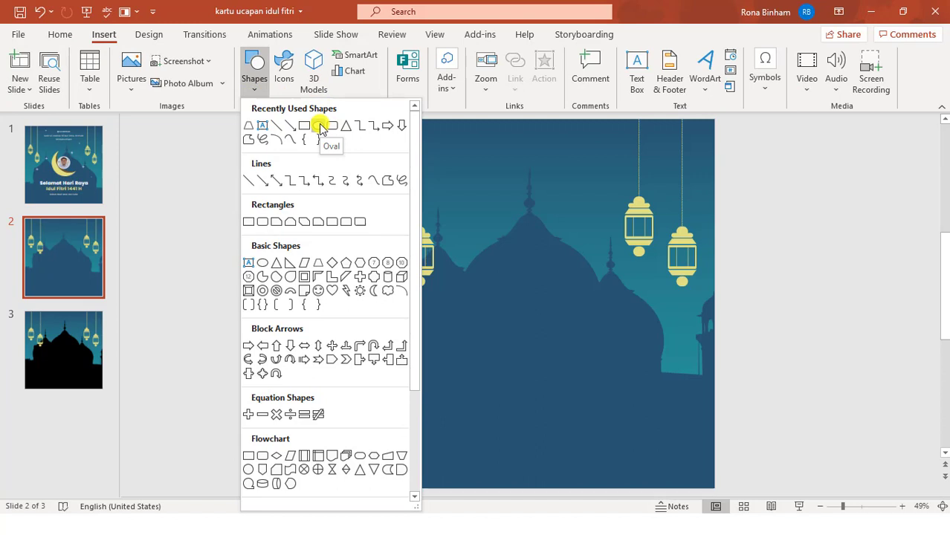
click(321, 127)
drag(483, 291, 681, 483)
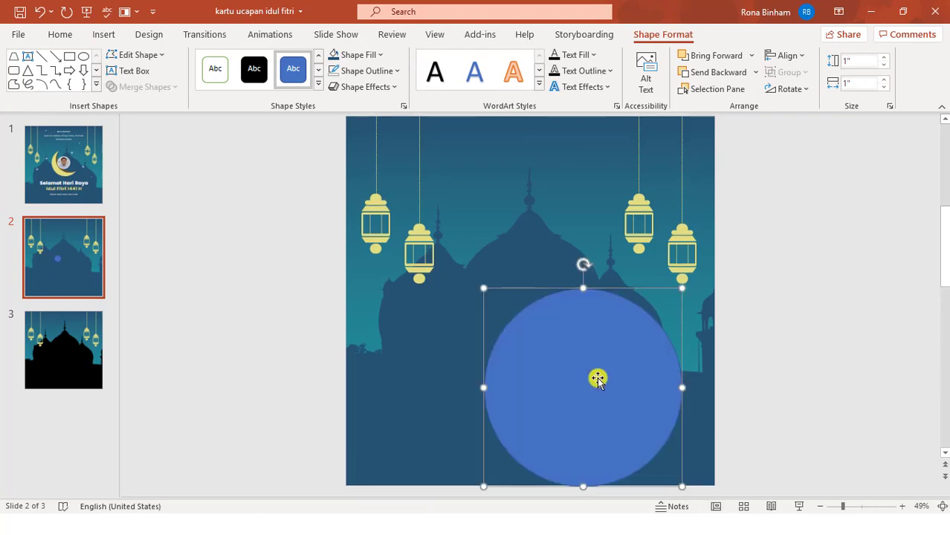
mouse_move(598, 378)
mouse_down()
mouse_move(557, 323)
mouse_move(540, 317)
mouse_up()
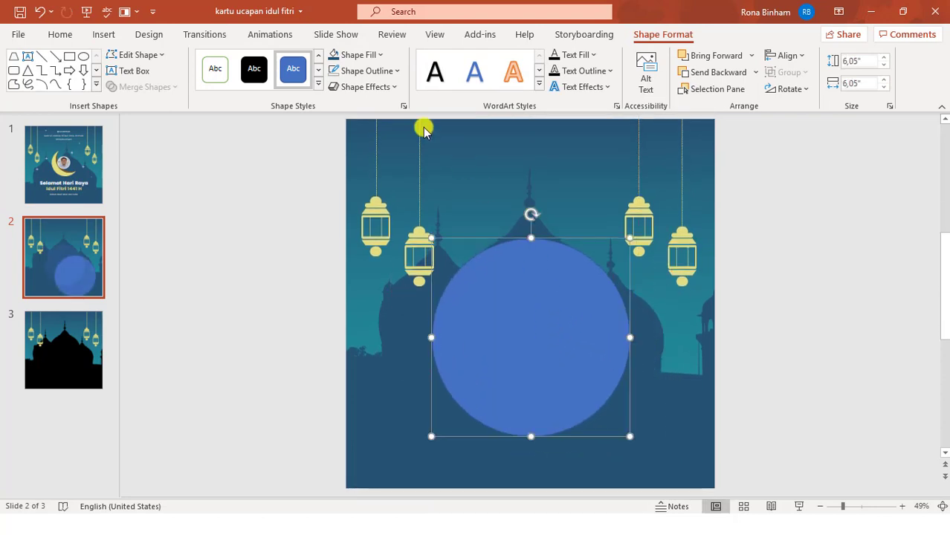
Step: Give the circle an orange fill with no outline and move it up and right
click(389, 72)
click(397, 263)
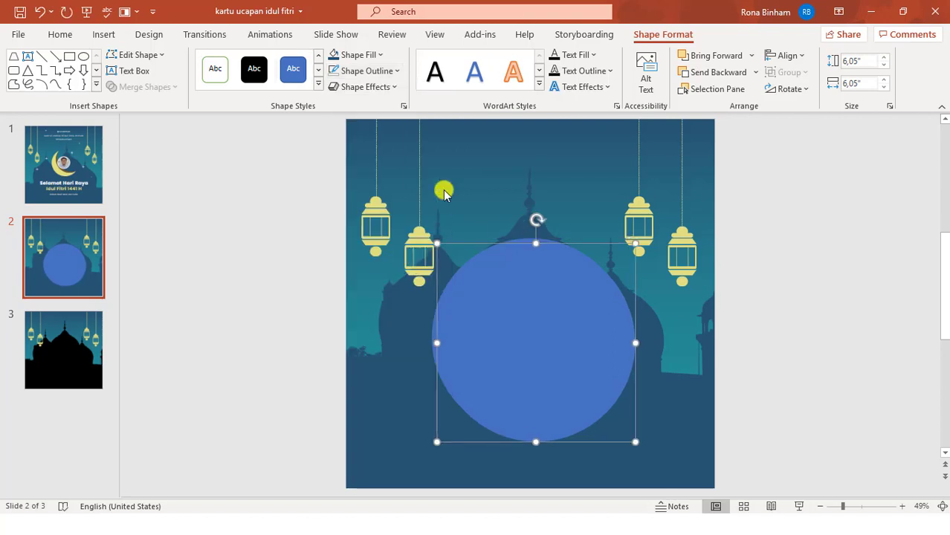
click(375, 56)
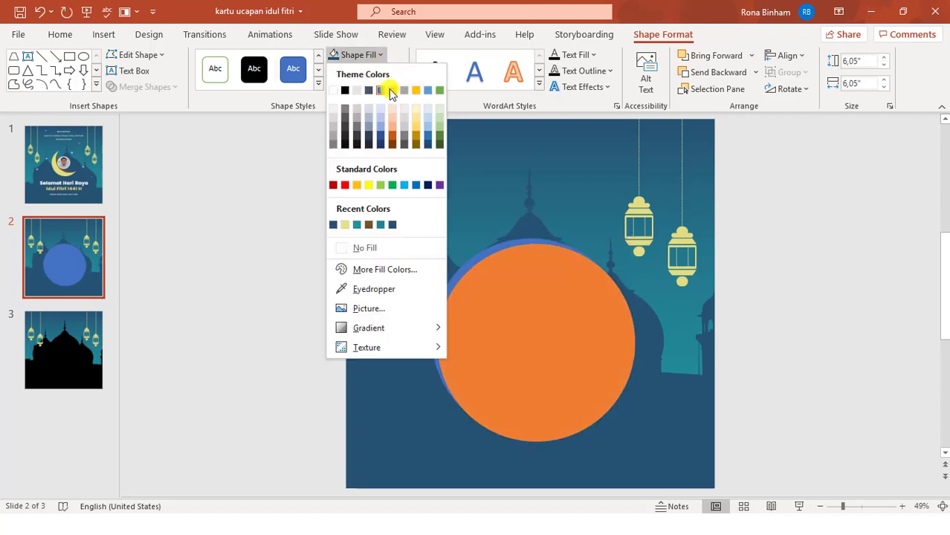
click(390, 90)
drag(524, 361, 552, 327)
Step: Select the blue and orange circles and merge them with Subtract to cut out a crescent
click(168, 318)
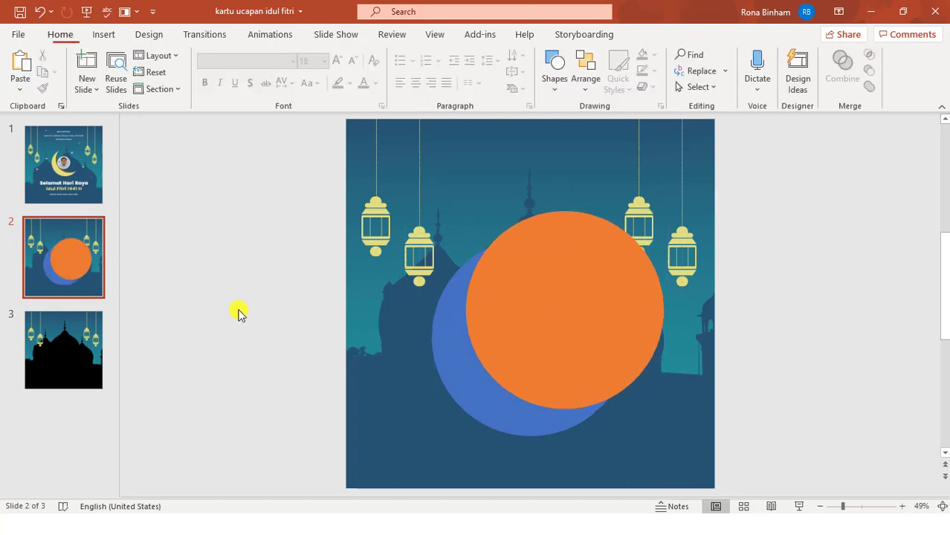
click(446, 314)
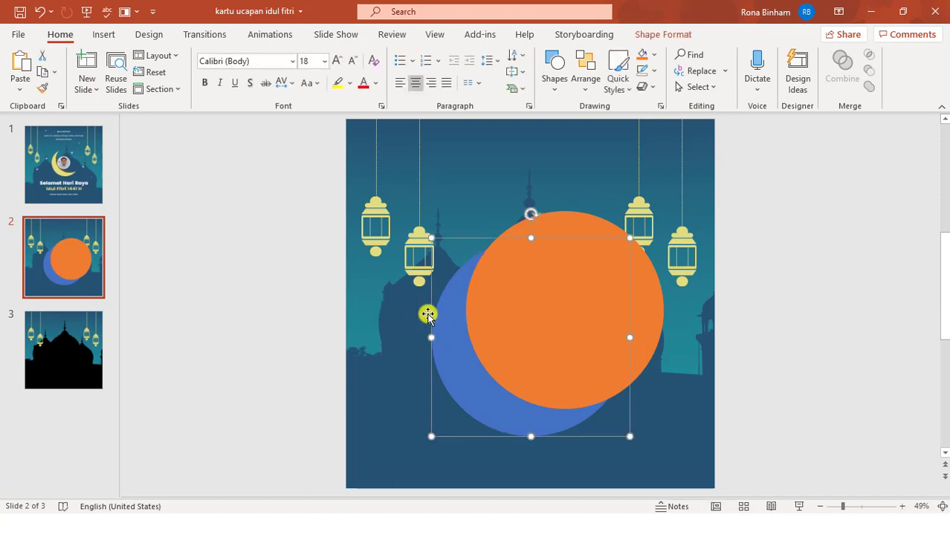
shift+click(582, 221)
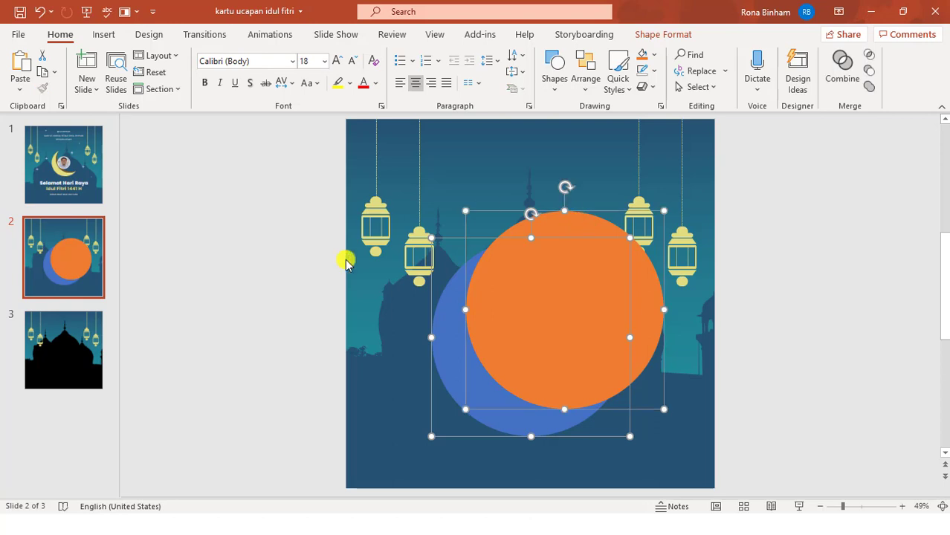
click(669, 36)
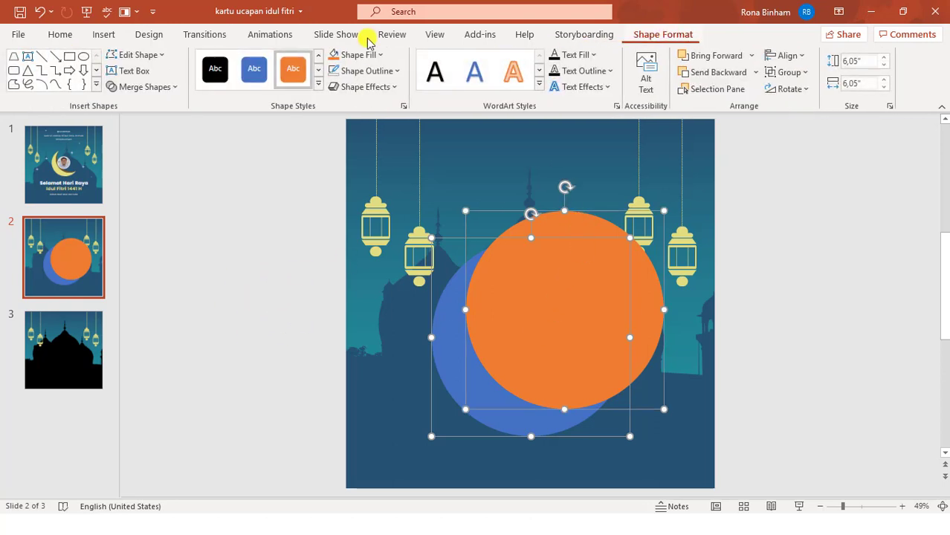
click(160, 90)
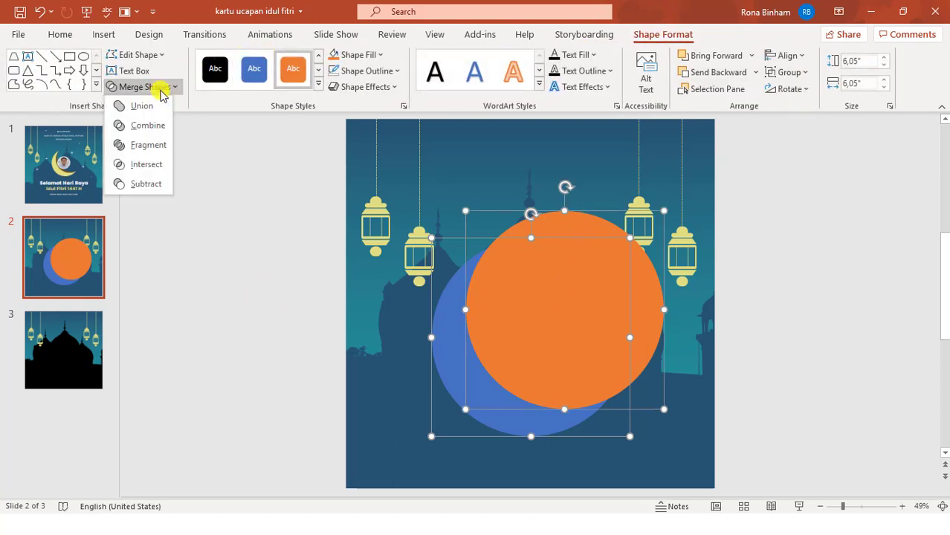
click(152, 185)
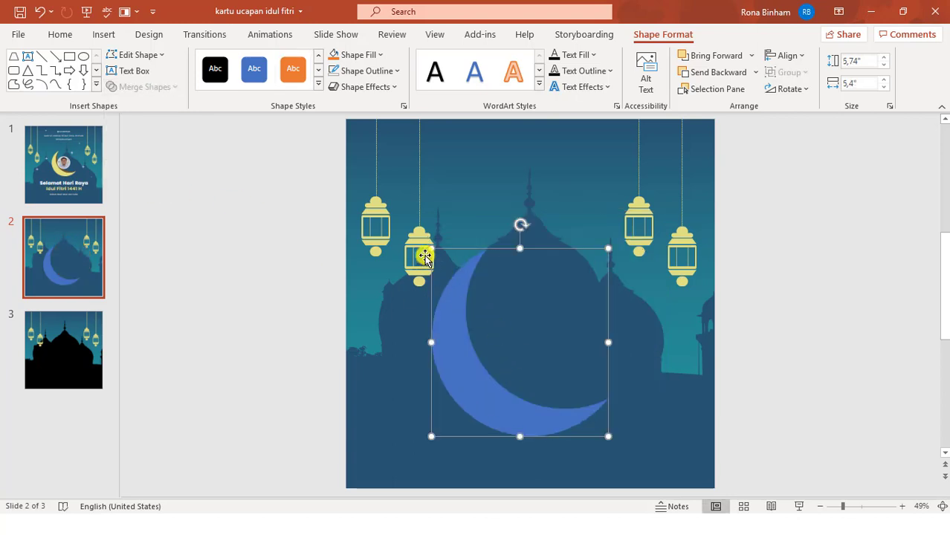
Step: Shrink the crescent, duplicate it, colour the copy orange and offset it up and right
drag(431, 249, 452, 270)
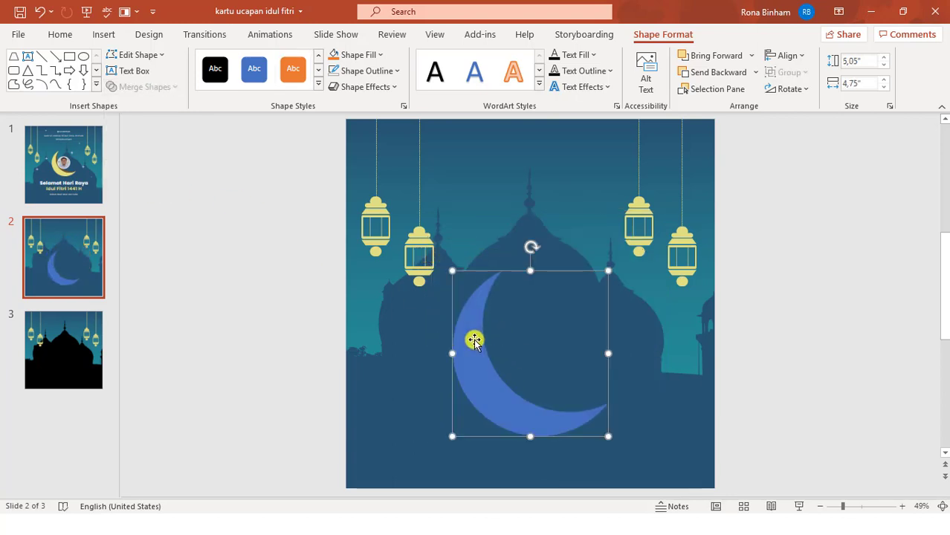
key(Right)
key(Down)
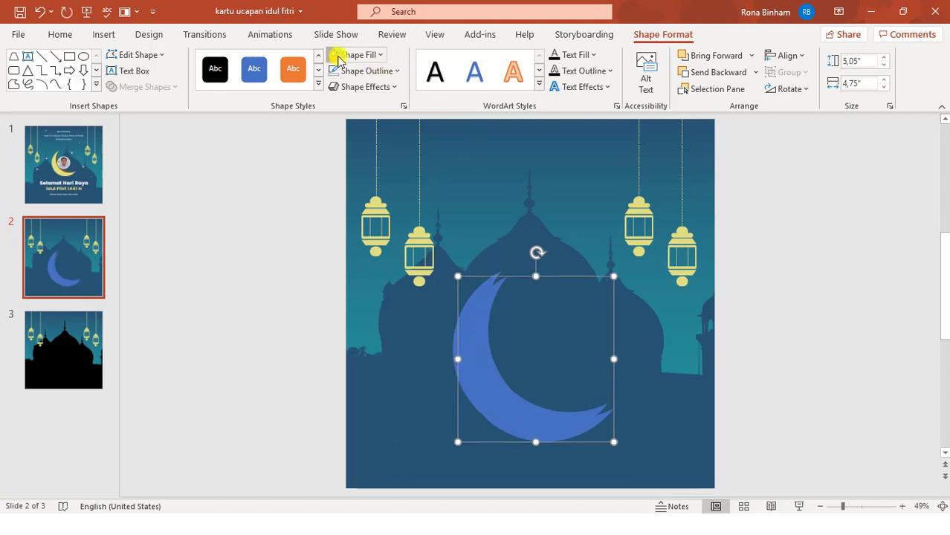
click(293, 69)
mouse_move(471, 333)
mouse_down()
mouse_move(502, 312)
mouse_move(492, 318)
mouse_up()
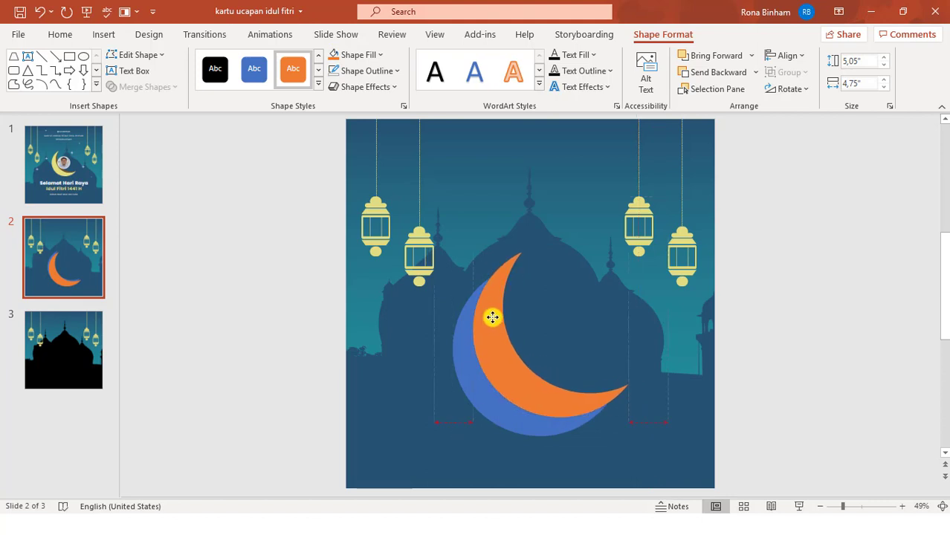
Step: Move the orange crescent behind the blue one in the Selection Pane
click(728, 89)
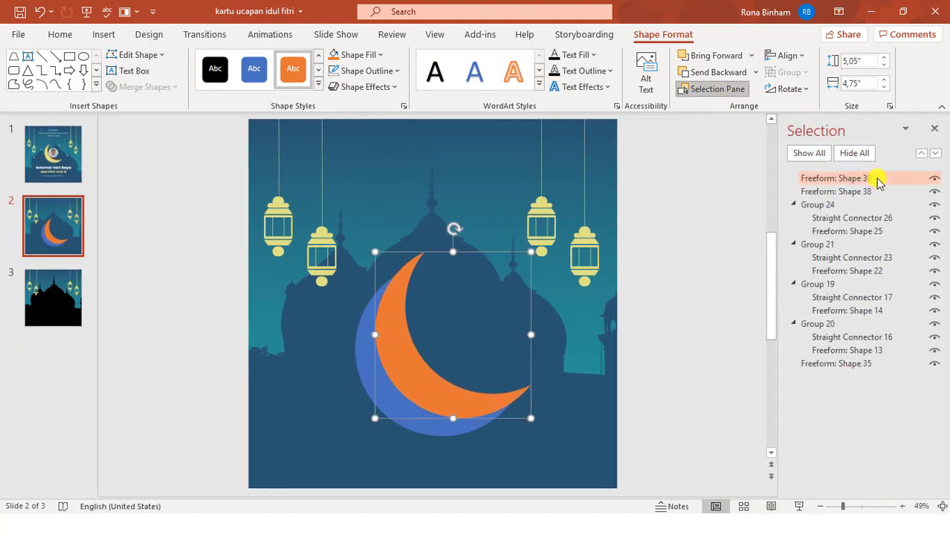
drag(850, 178, 847, 196)
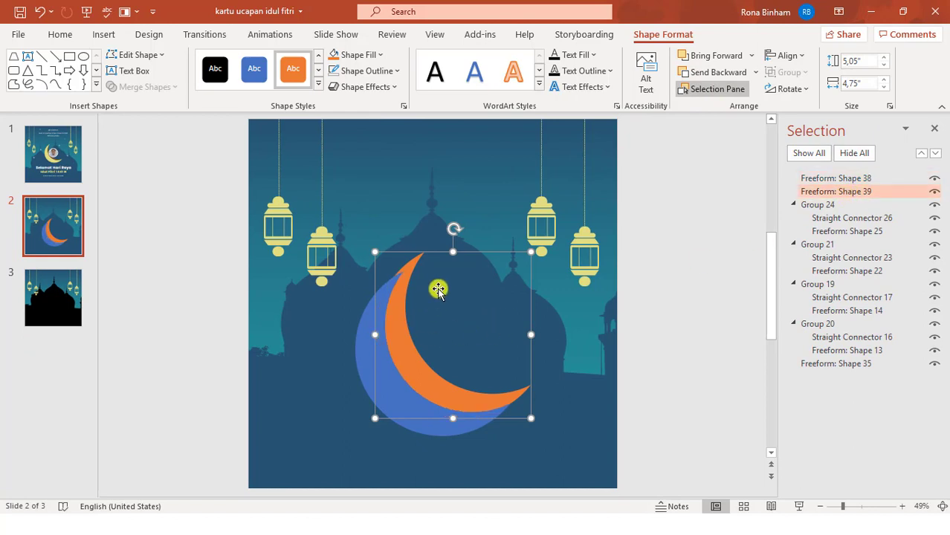
click(525, 251)
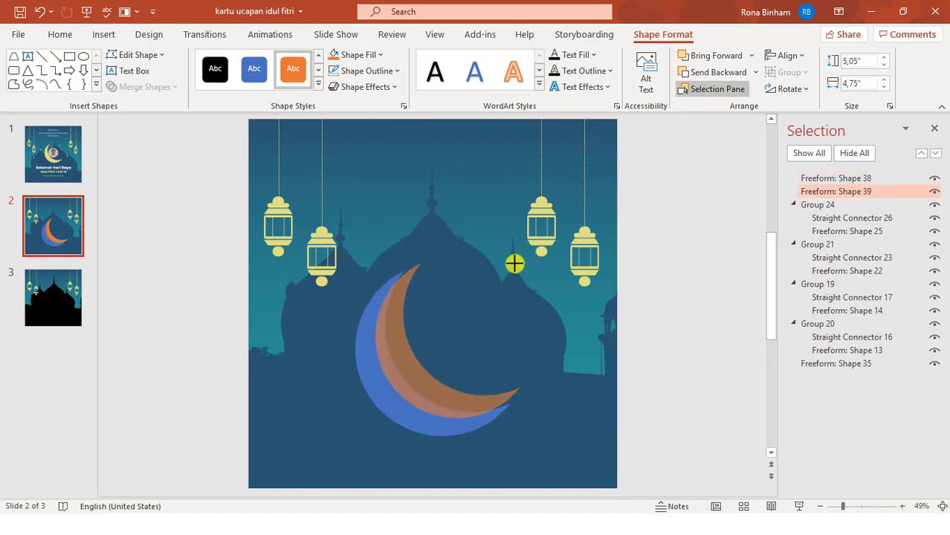
drag(515, 262, 517, 260)
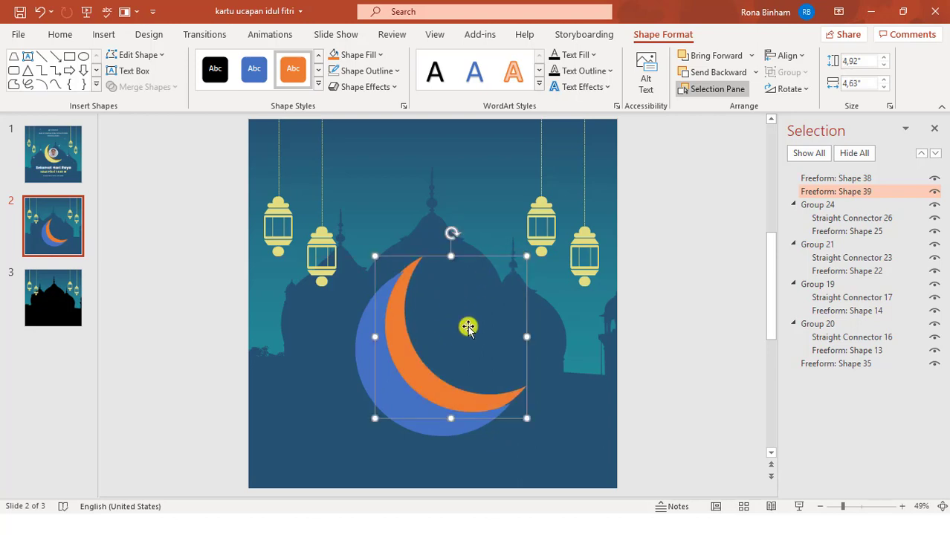
key(ctrl+z)
key(ctrl+z)
key(ctrl+z)
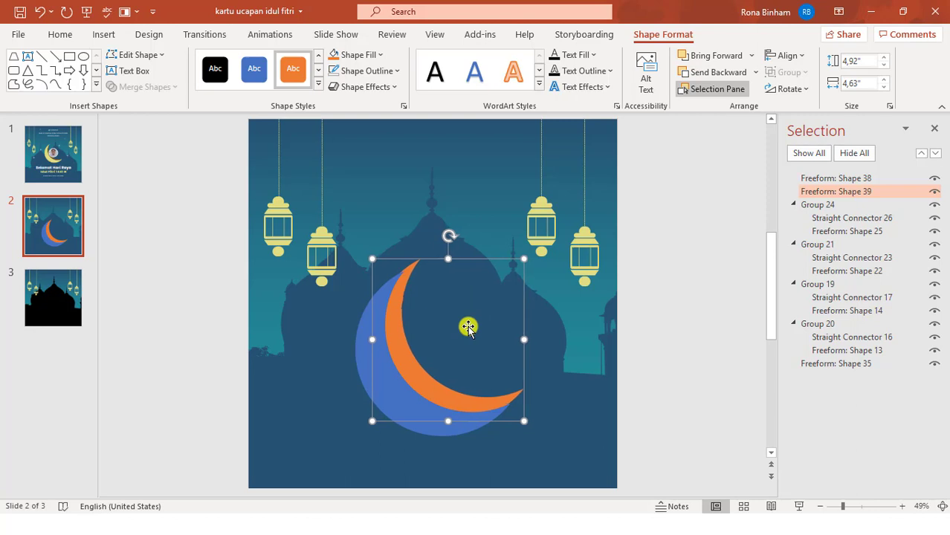
key(ctrl+z)
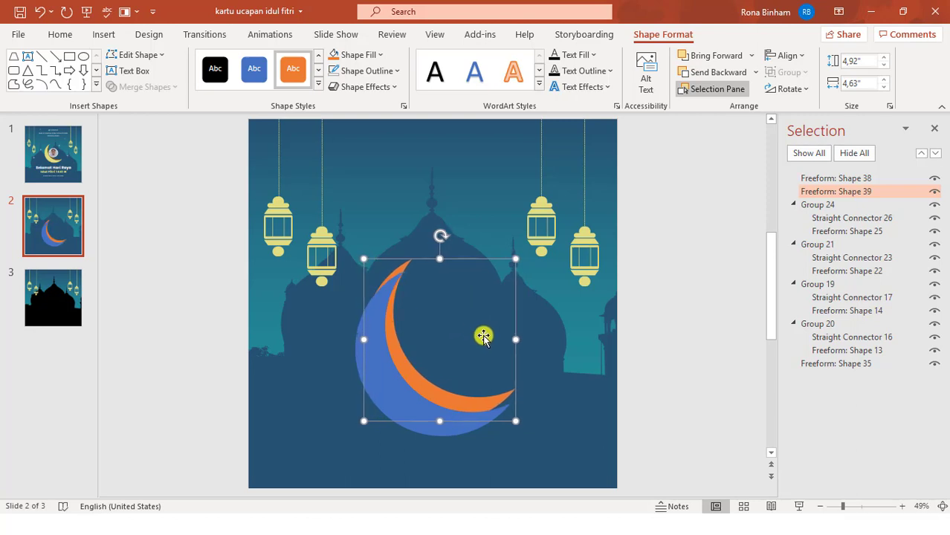
Step: Resize the moon to about 5.05 by 4.75 inches, fine-tuning its top-left corner
drag(520, 422, 524, 425)
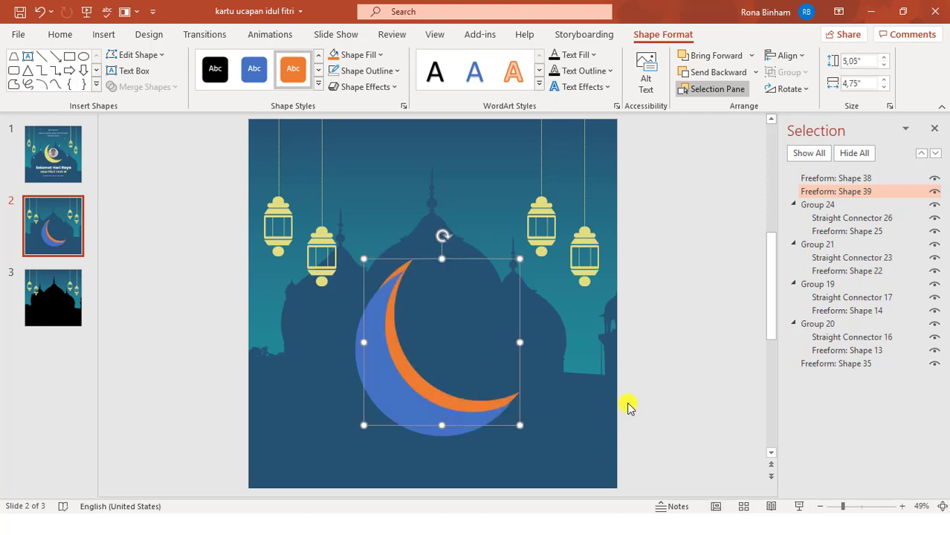
click(869, 506)
scroll(354, 346, up, 1)
scroll(390, 327, up, 3)
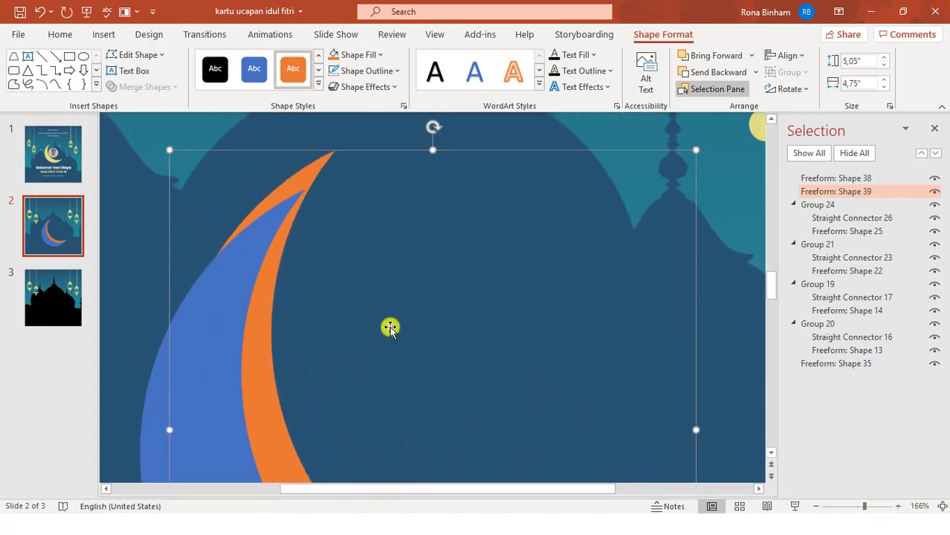
drag(169, 159, 192, 174)
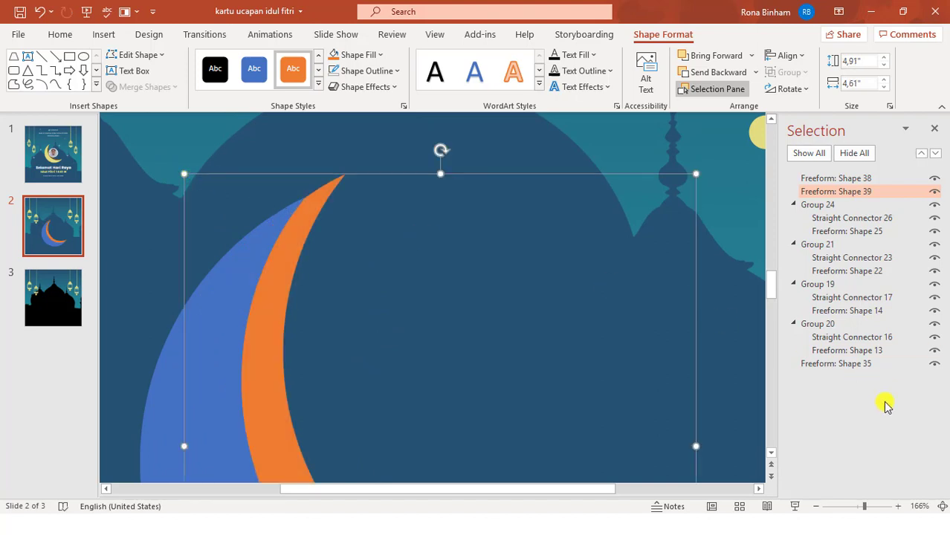
click(854, 507)
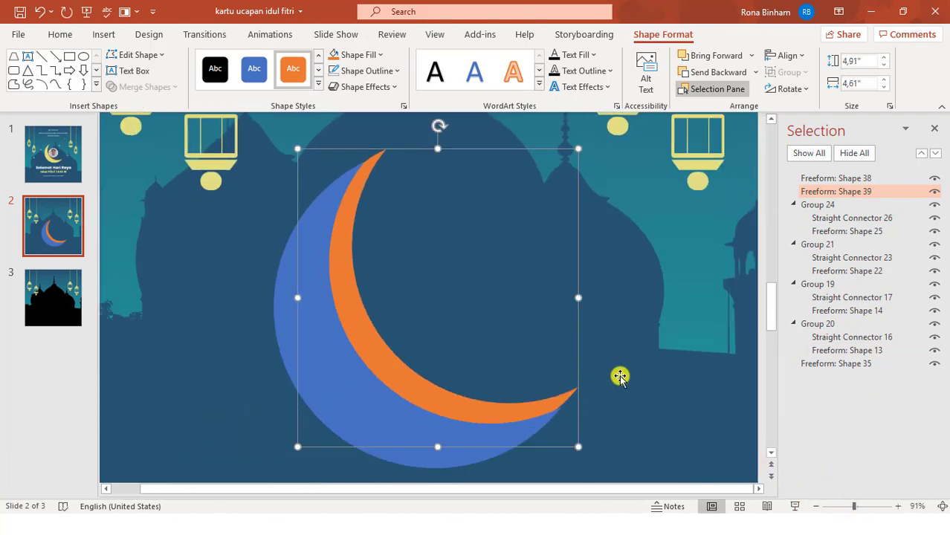
click(942, 506)
click(690, 266)
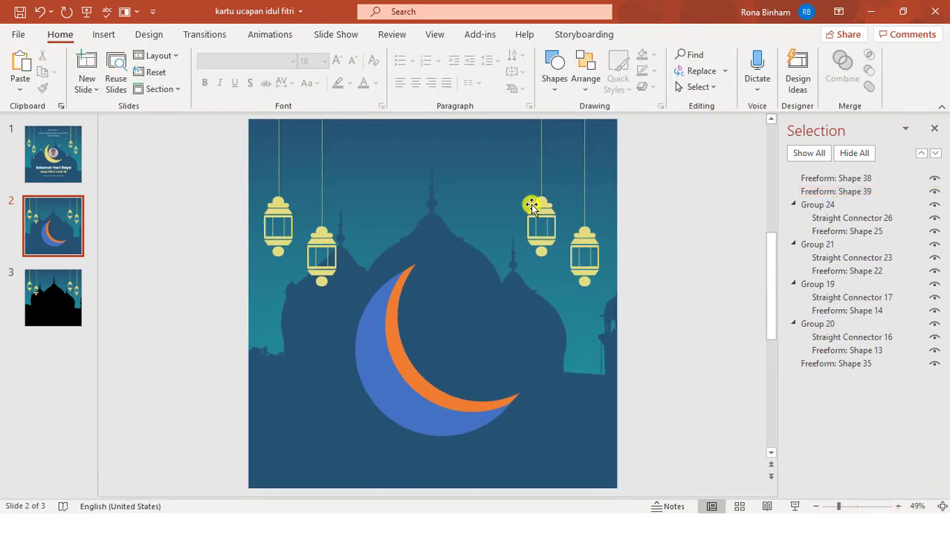
click(104, 34)
Step: Insert a new oval circle and position it over the upper right of the moon
click(253, 74)
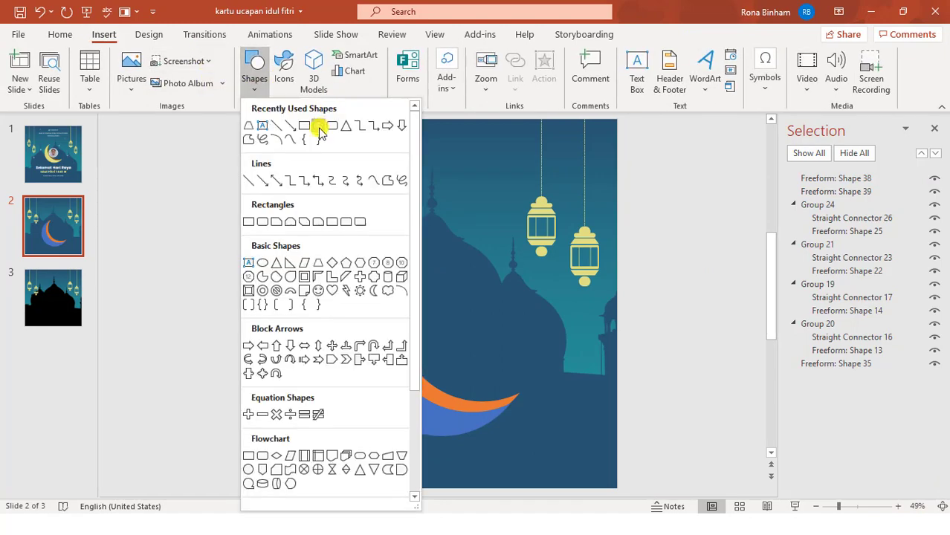
click(314, 124)
click(485, 272)
drag(502, 293, 644, 433)
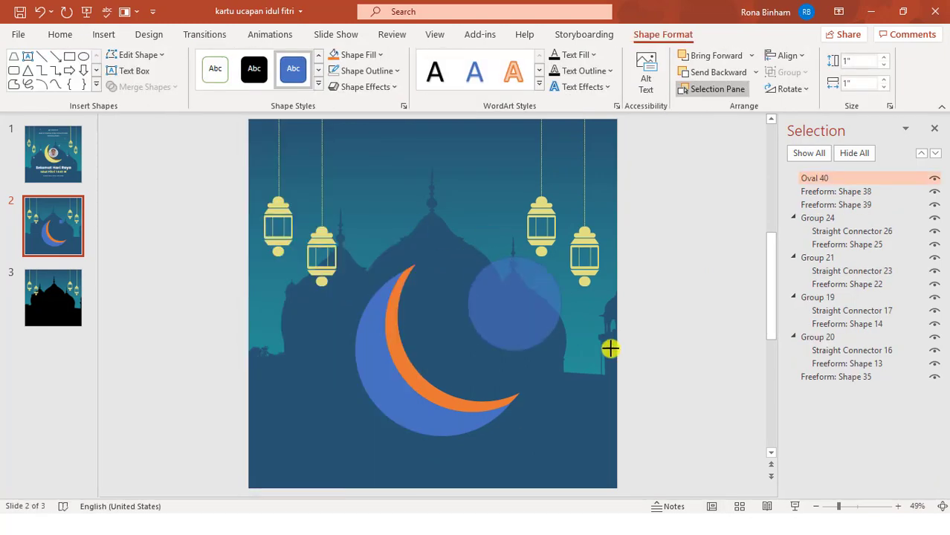
drag(553, 357, 526, 325)
mouse_move(494, 324)
mouse_down()
mouse_move(486, 328)
mouse_move(489, 321)
mouse_up()
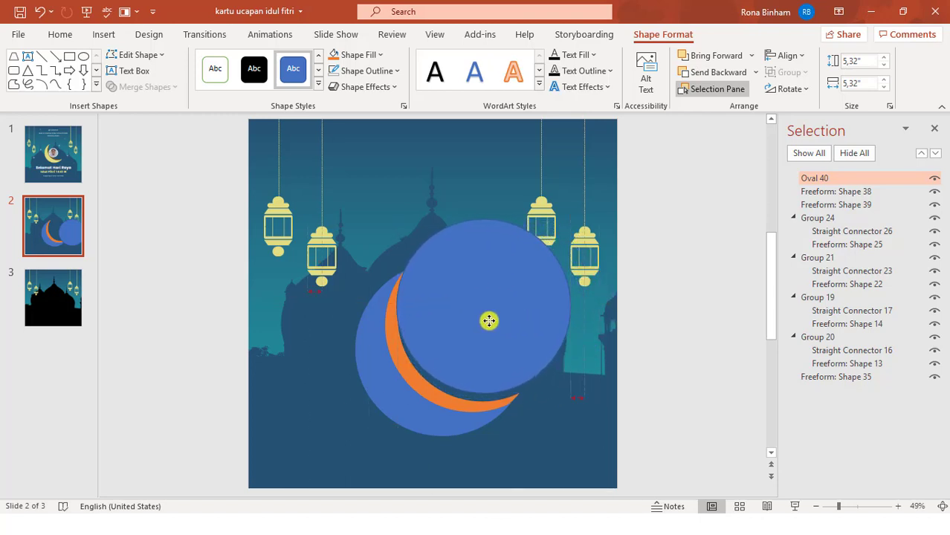
drag(489, 320, 488, 321)
Step: Fine-tune the new circle's size to 5.73 x 5.73 inches
drag(571, 395, 581, 398)
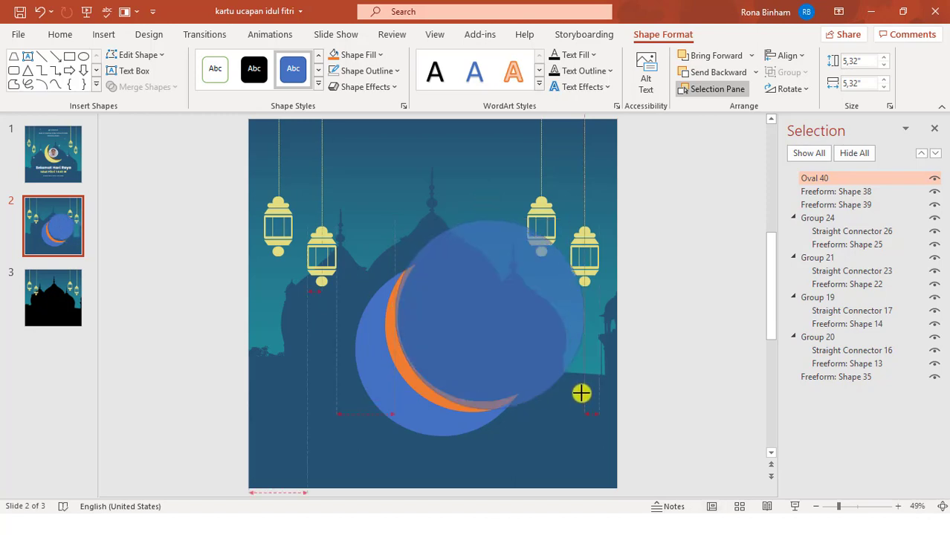
drag(579, 392, 584, 408)
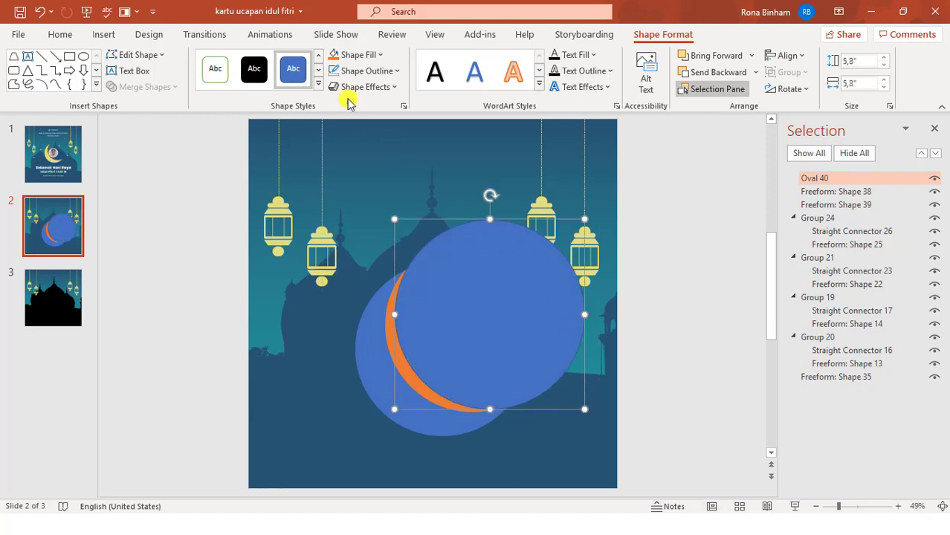
click(851, 510)
scroll(697, 458, down, 1)
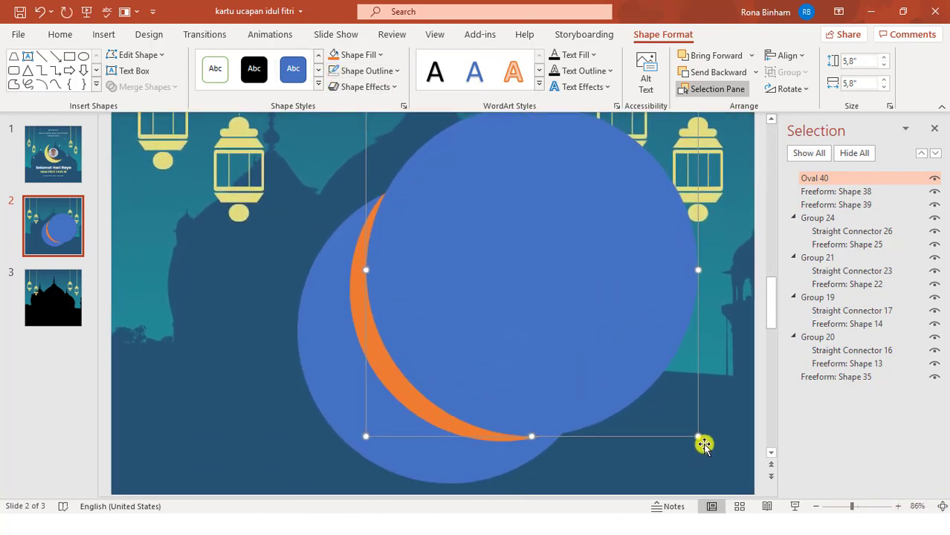
drag(697, 436, 693, 432)
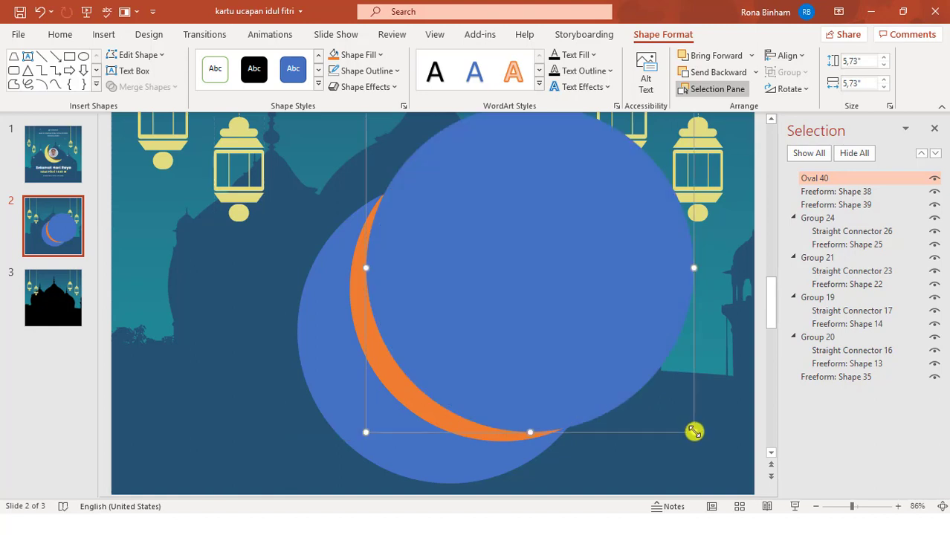
click(816, 506)
click(942, 507)
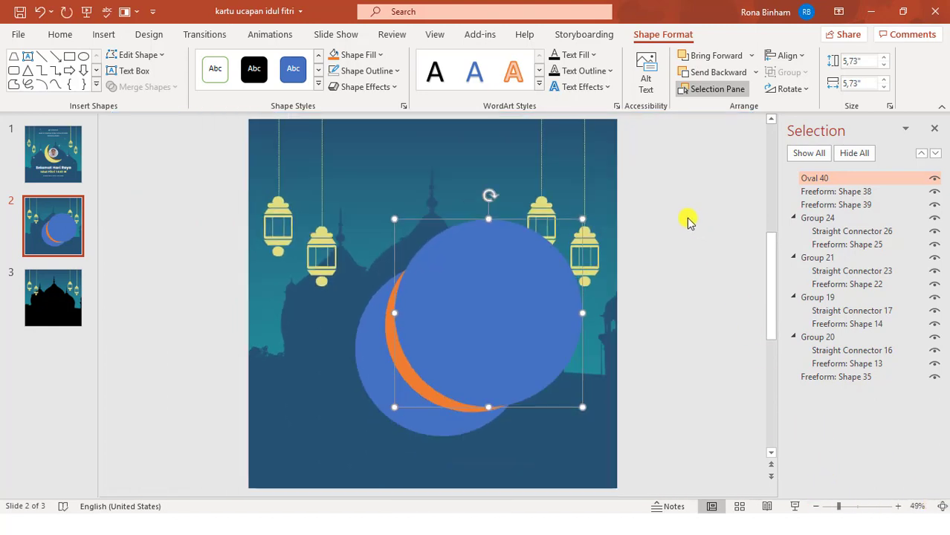
click(684, 218)
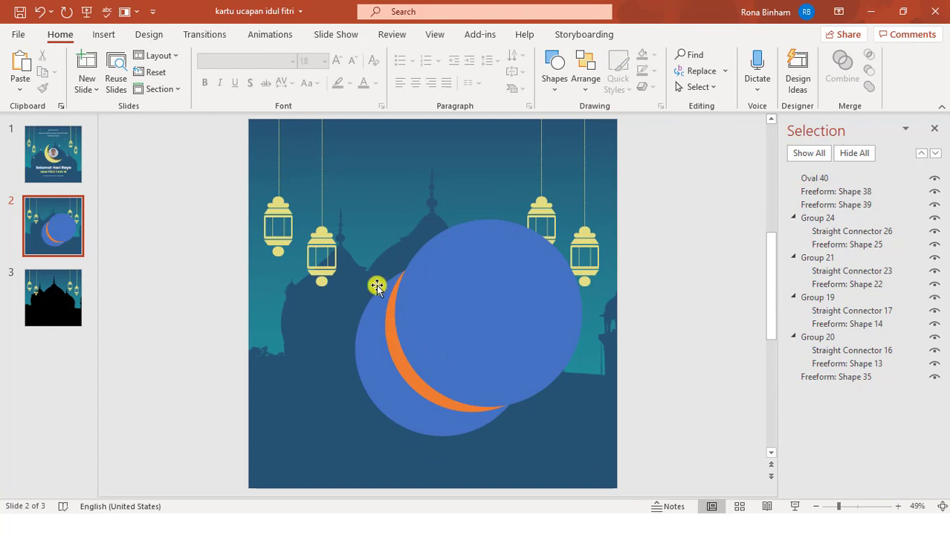
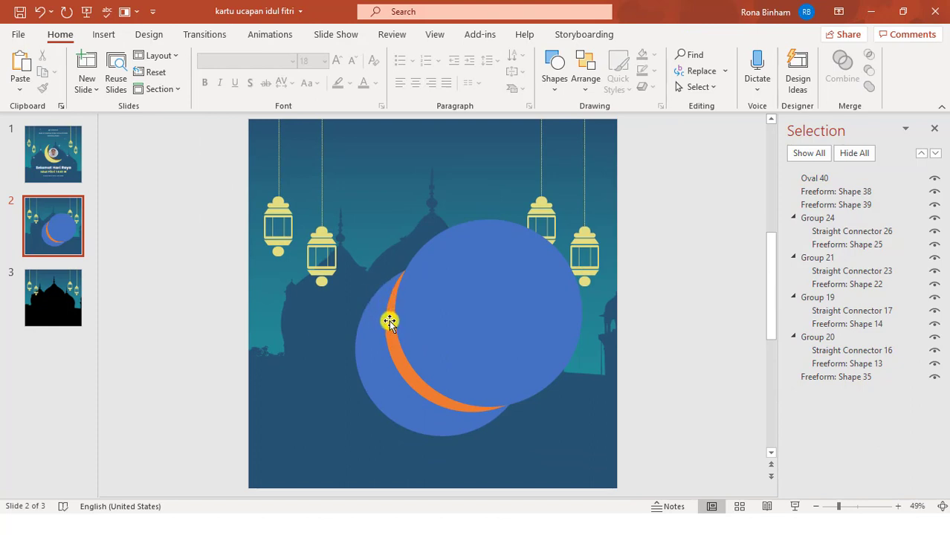
Step: Subtract the large blue oval from the orange crescent with Merge Shapes > Subtract
click(389, 320)
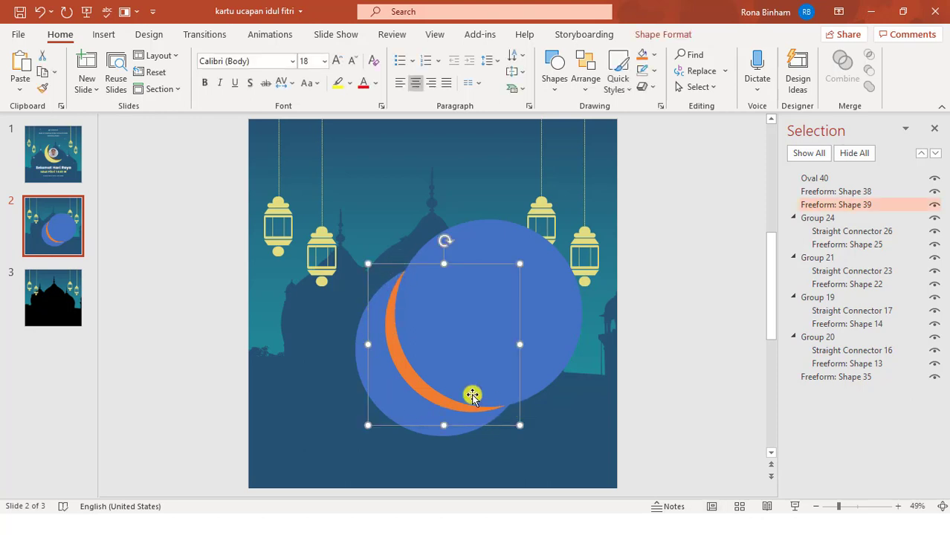
shift+click(489, 235)
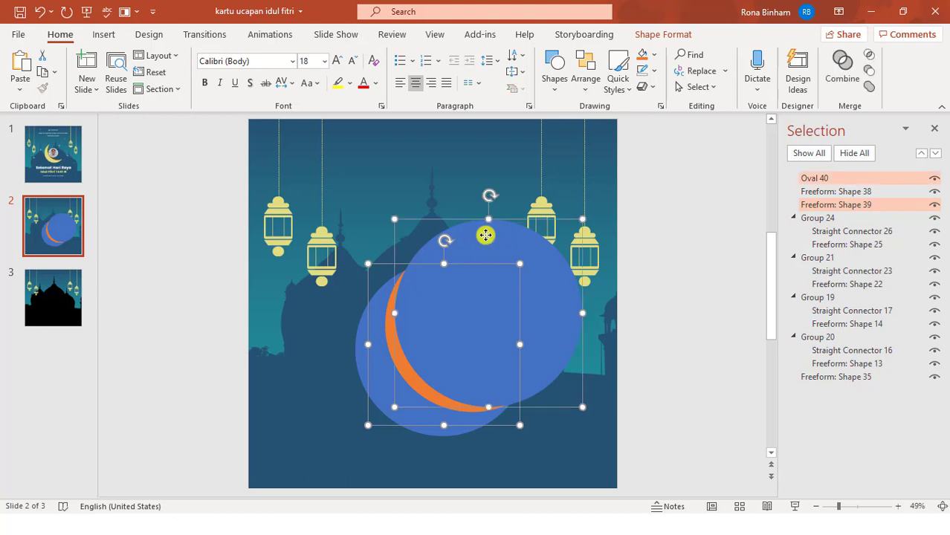
click(667, 34)
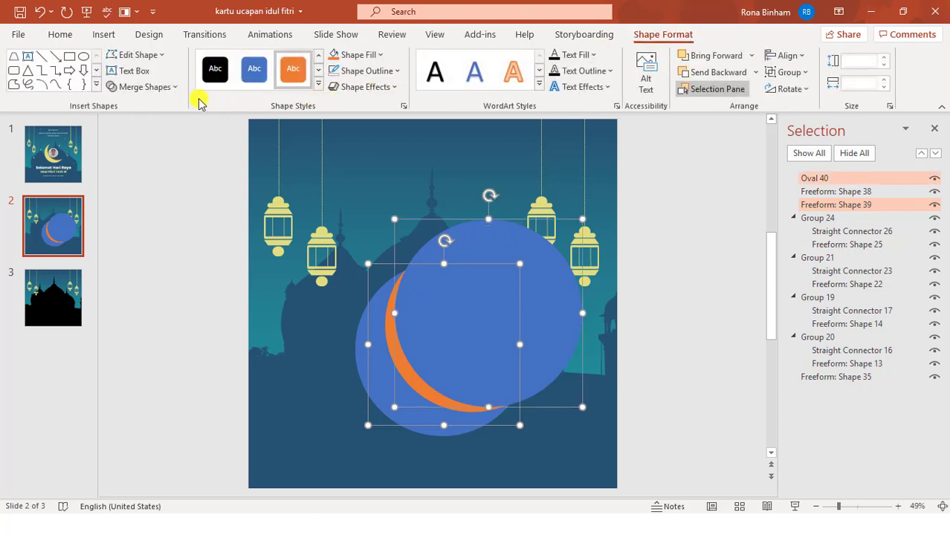
click(165, 87)
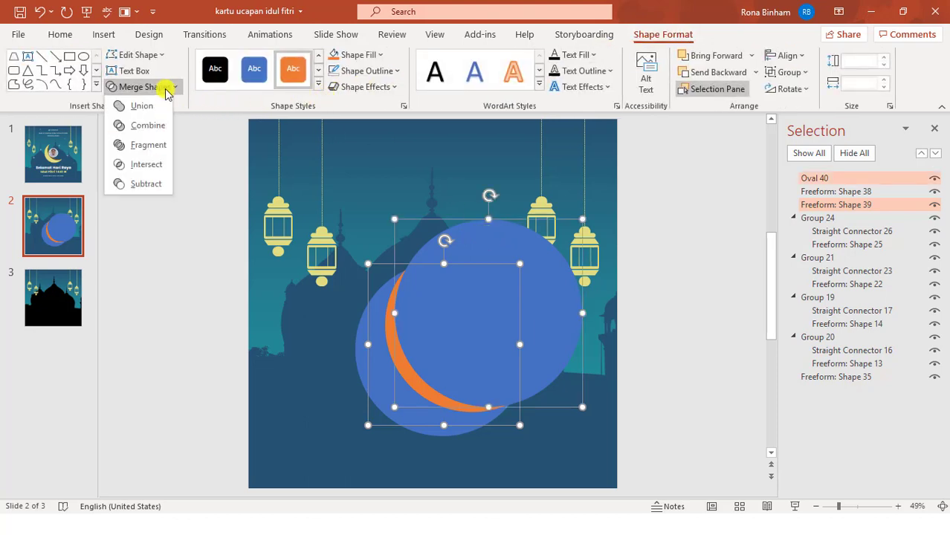
click(132, 185)
click(691, 238)
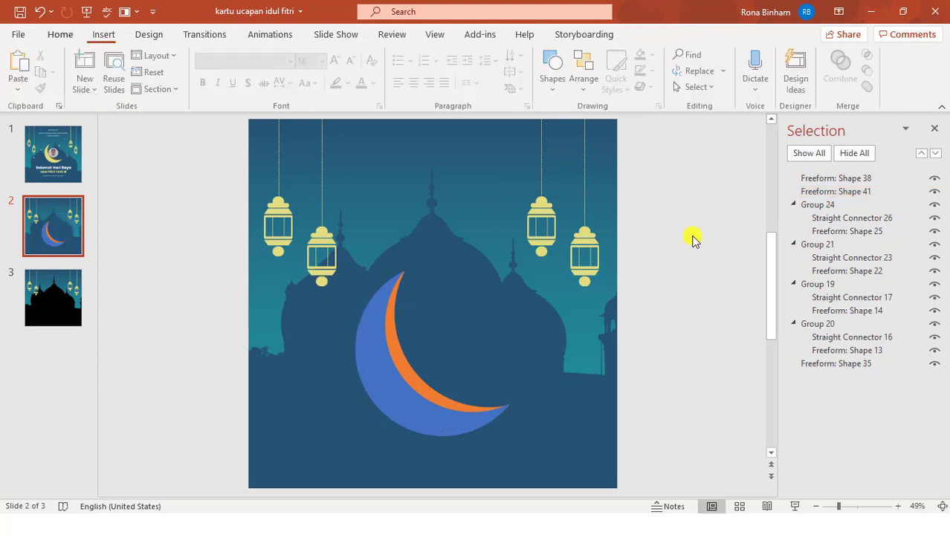
Step: Fill the outer crescent pale yellow and the inner crescent brown
click(375, 350)
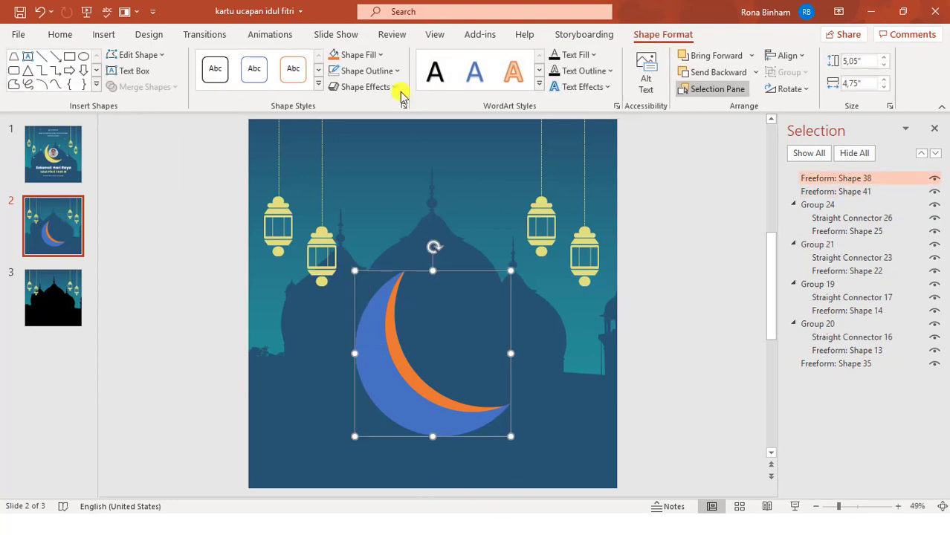
click(360, 55)
click(344, 225)
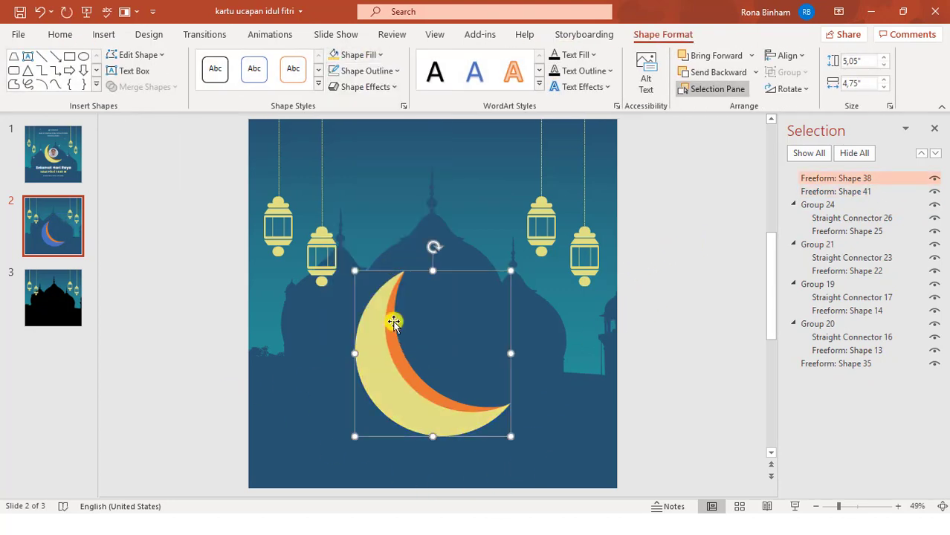
click(392, 320)
click(360, 55)
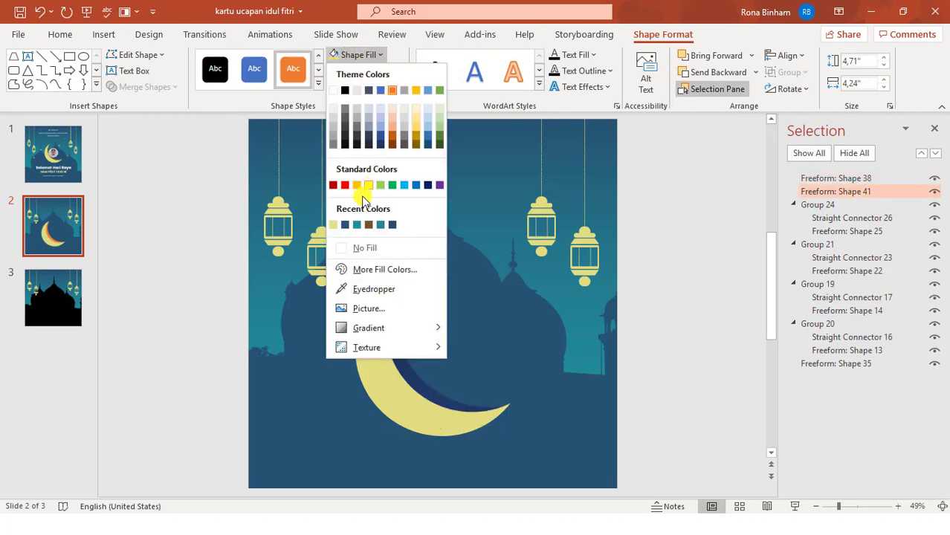
click(368, 223)
click(658, 466)
Step: Group both crescents, shrink the moon to 3.88" by 3.64", raise it, and close the Selection Pane
drag(659, 466, 335, 260)
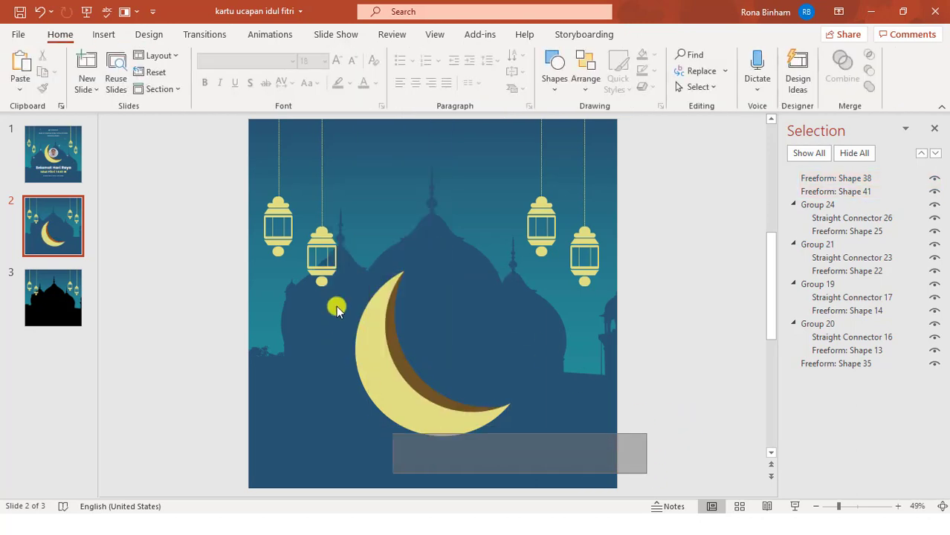
key(ctrl+g)
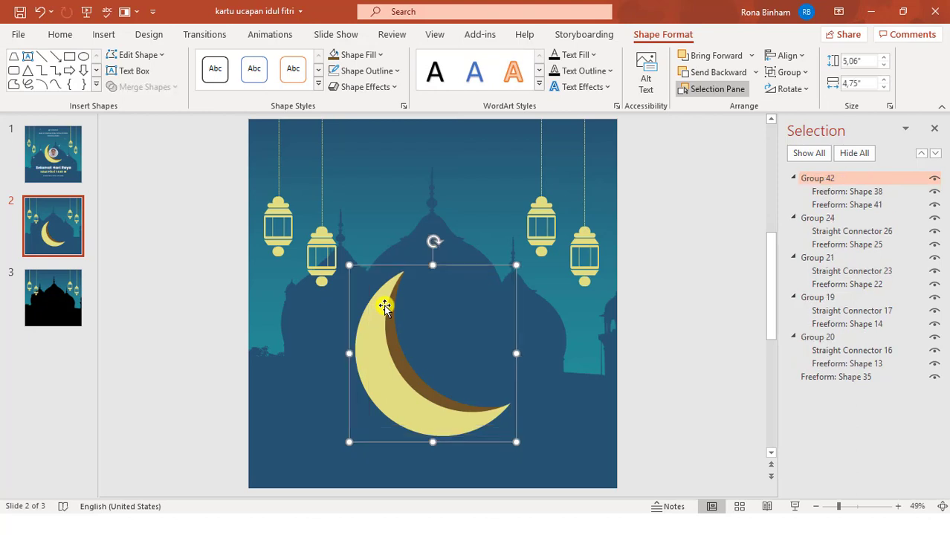
drag(512, 443, 472, 401)
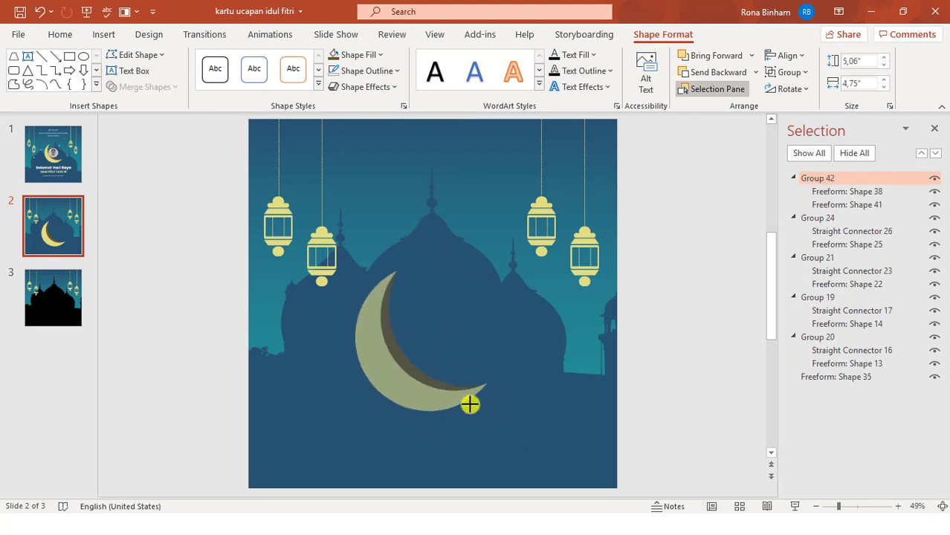
mouse_move(390, 382)
mouse_down()
mouse_move(403, 361)
mouse_move(392, 323)
mouse_up()
click(732, 172)
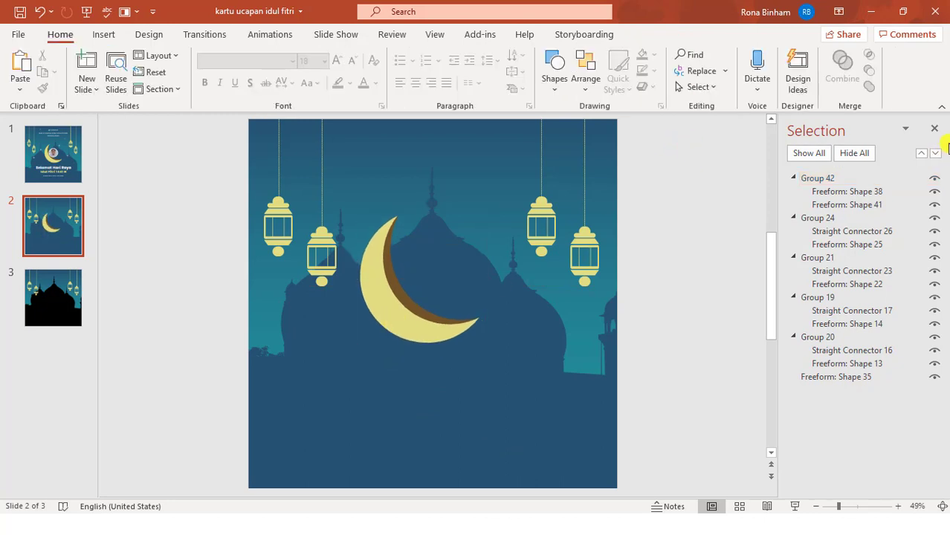
click(935, 129)
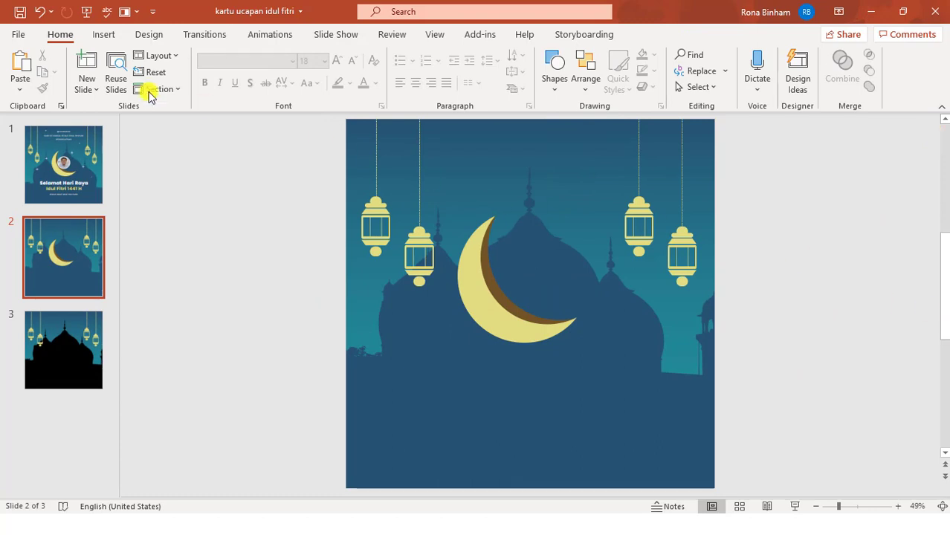
Step: Insert the profile photo from this device onto slide 2
click(105, 33)
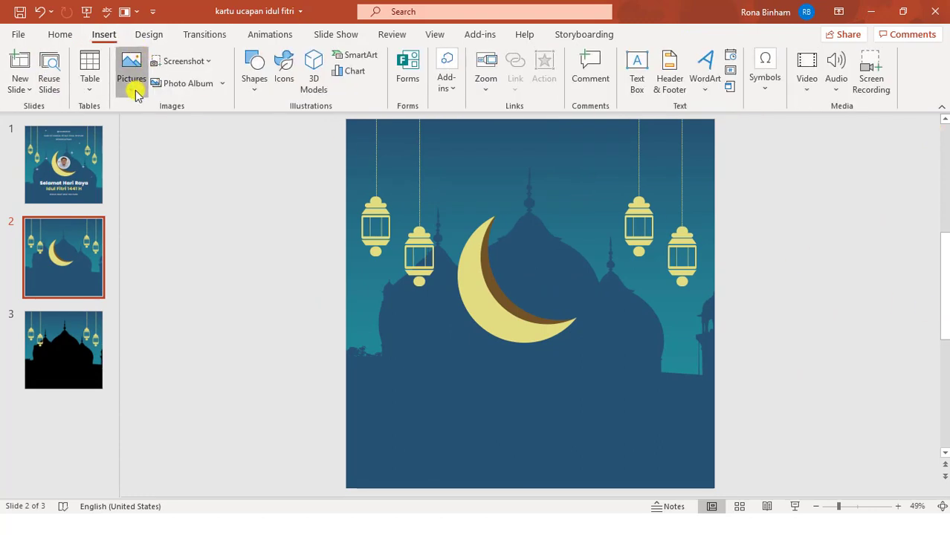
click(134, 92)
click(152, 129)
click(884, 261)
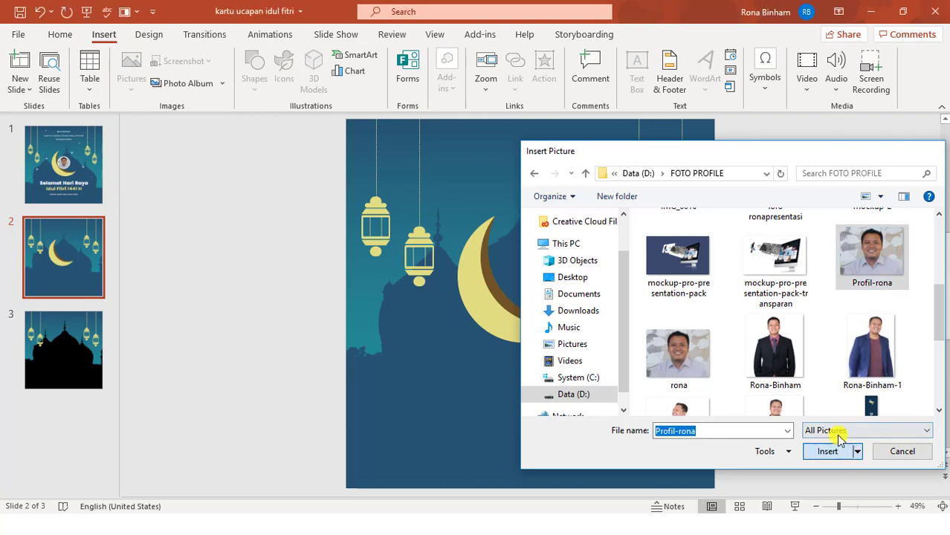
click(832, 449)
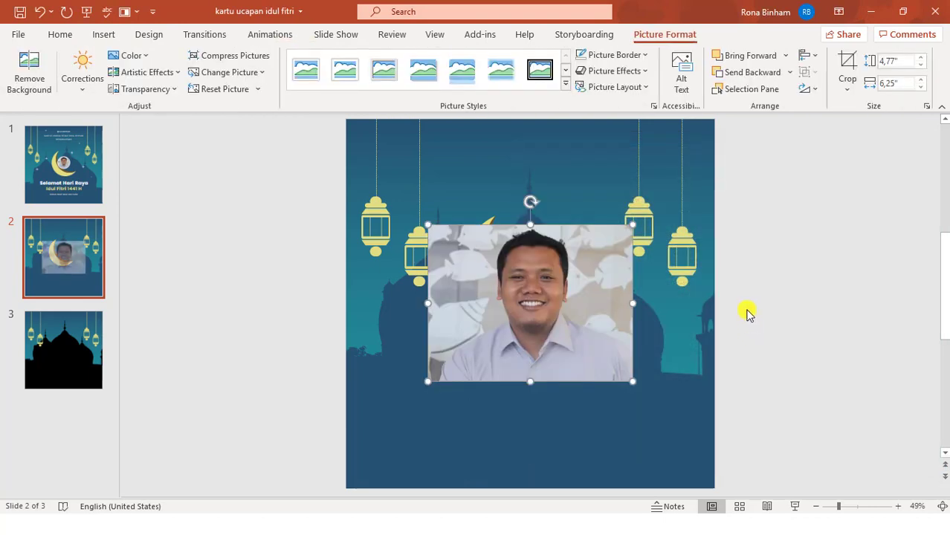
Step: Crop the photo to a 1:1 aspect ratio, then crop it to an oval shape
click(847, 93)
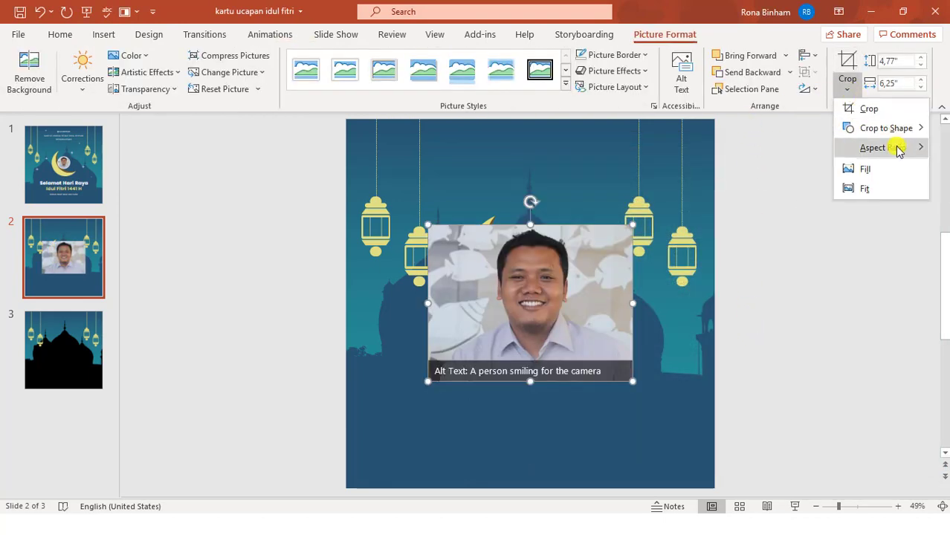
mouse_move(899, 149)
click(802, 169)
click(846, 88)
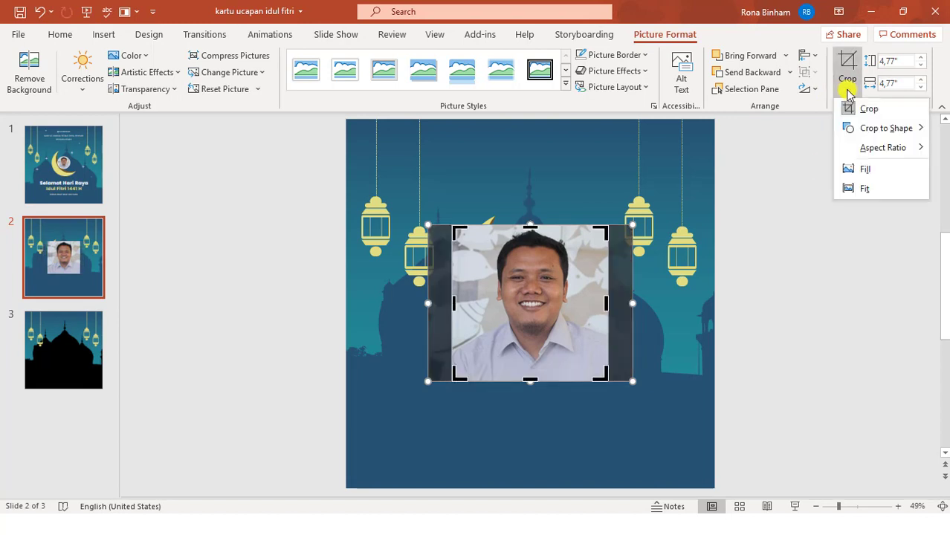
mouse_move(911, 131)
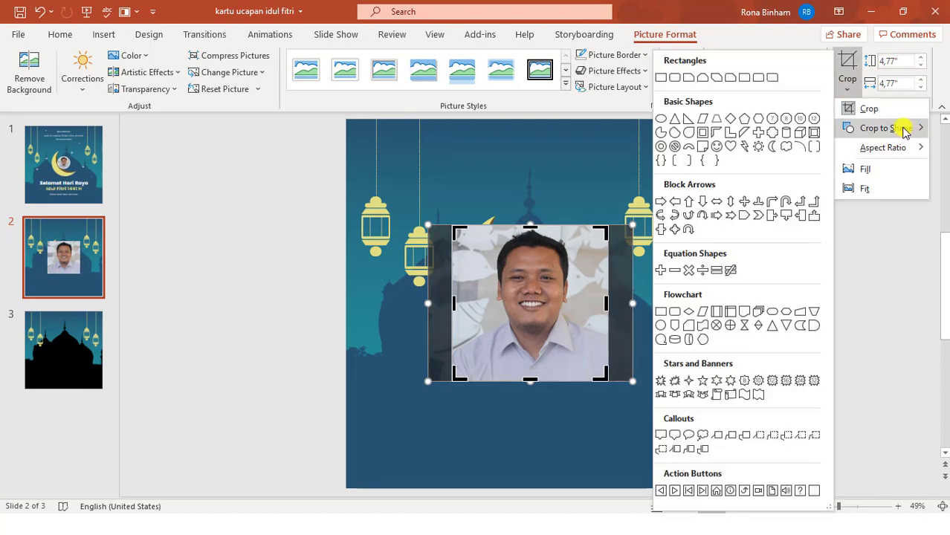
click(661, 119)
Step: Shrink the circular photo to 1.92" and place it inside the crescent moon
click(842, 323)
click(547, 343)
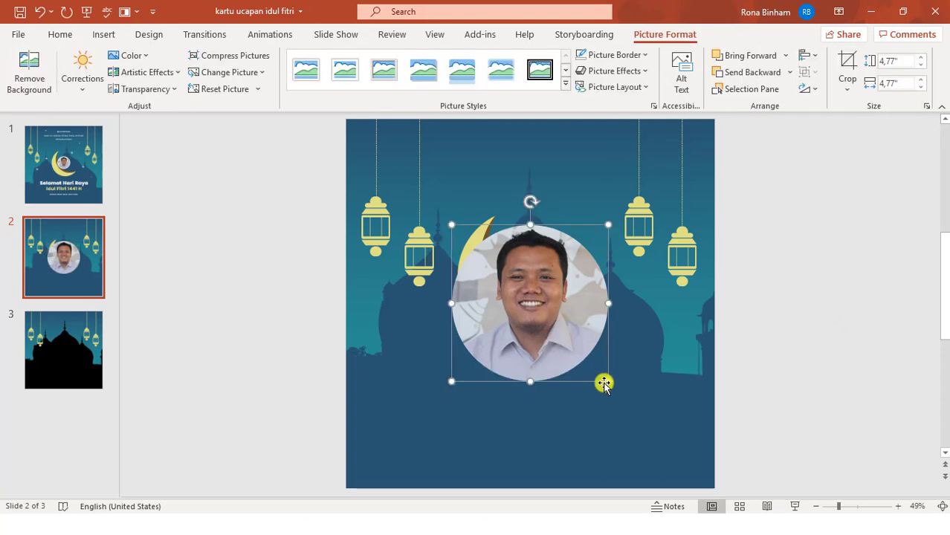
mouse_move(610, 382)
mouse_down()
mouse_move(534, 301)
mouse_move(532, 269)
mouse_move(560, 249)
mouse_up()
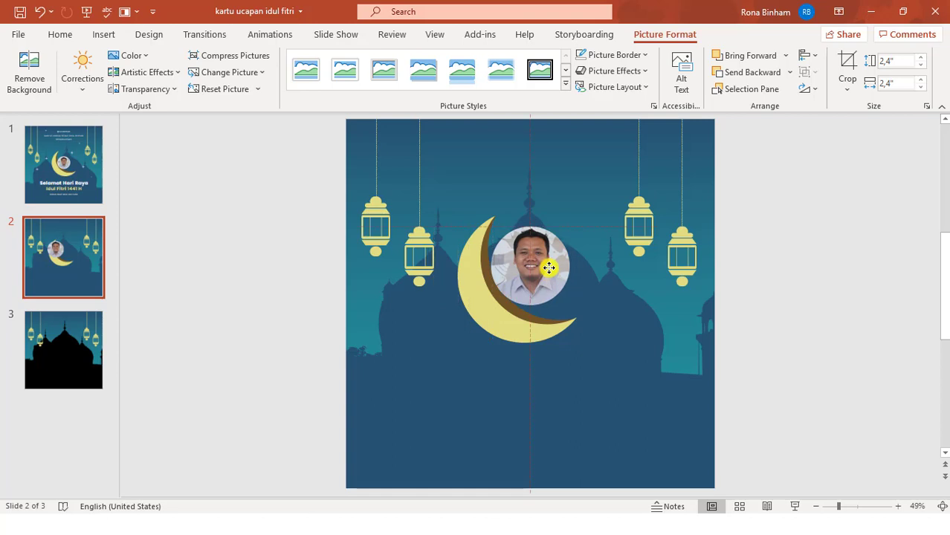
drag(568, 224, 545, 275)
Step: Give the circular photo a white 6 pt border
click(629, 56)
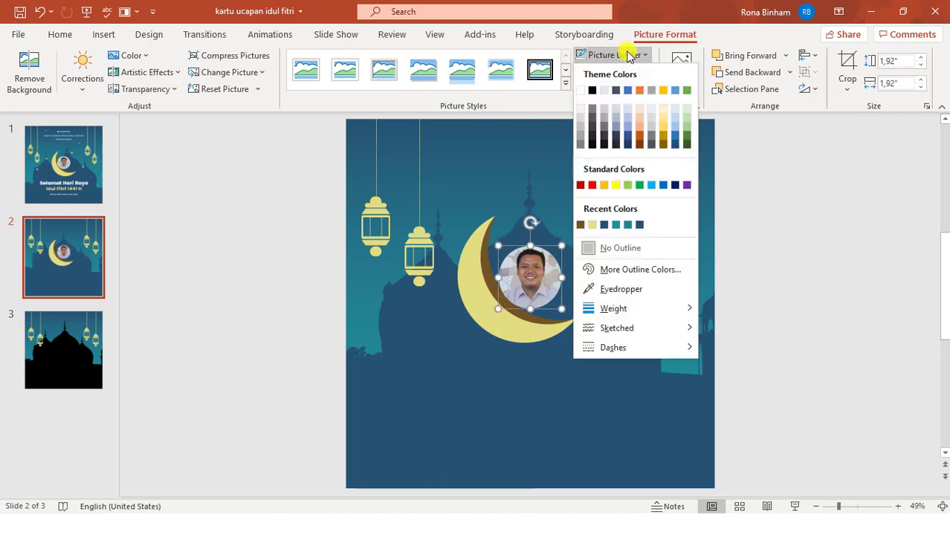
click(614, 57)
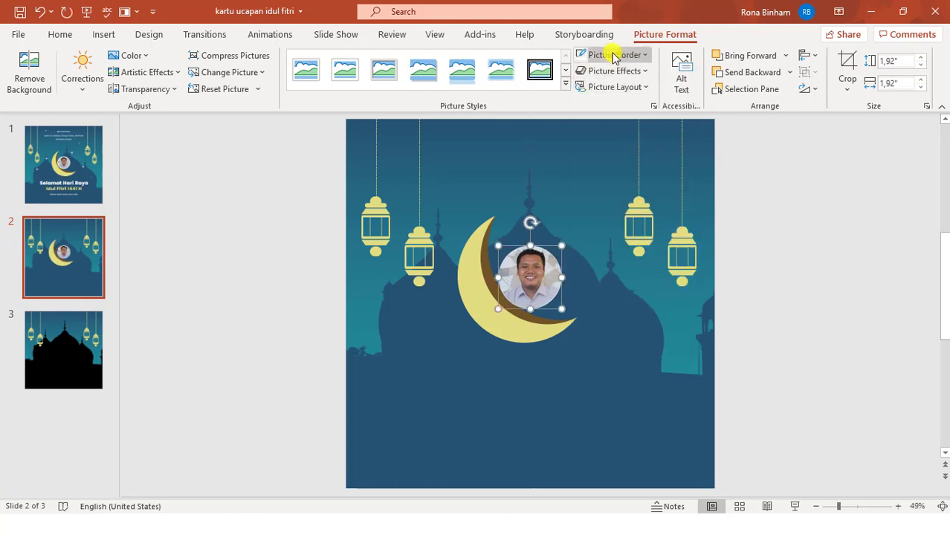
click(613, 57)
mouse_move(685, 308)
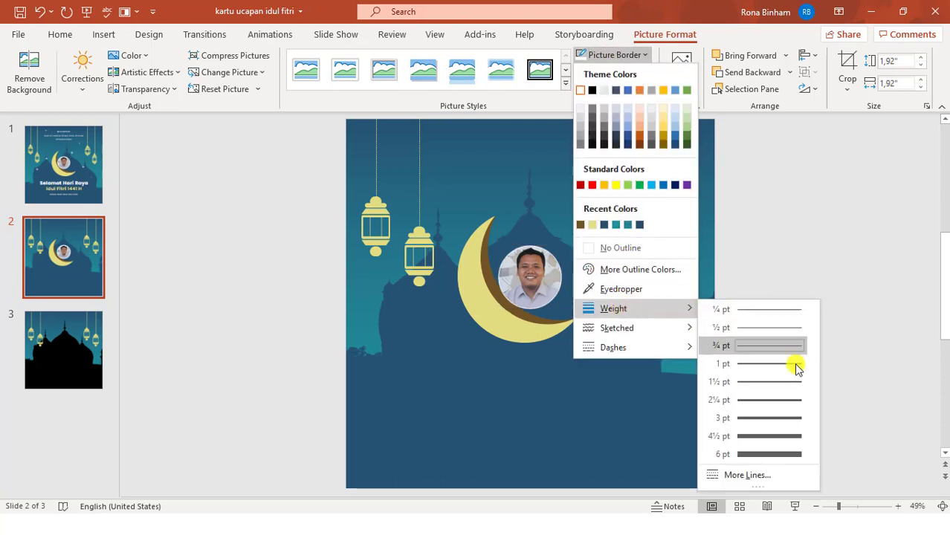
click(767, 453)
click(860, 351)
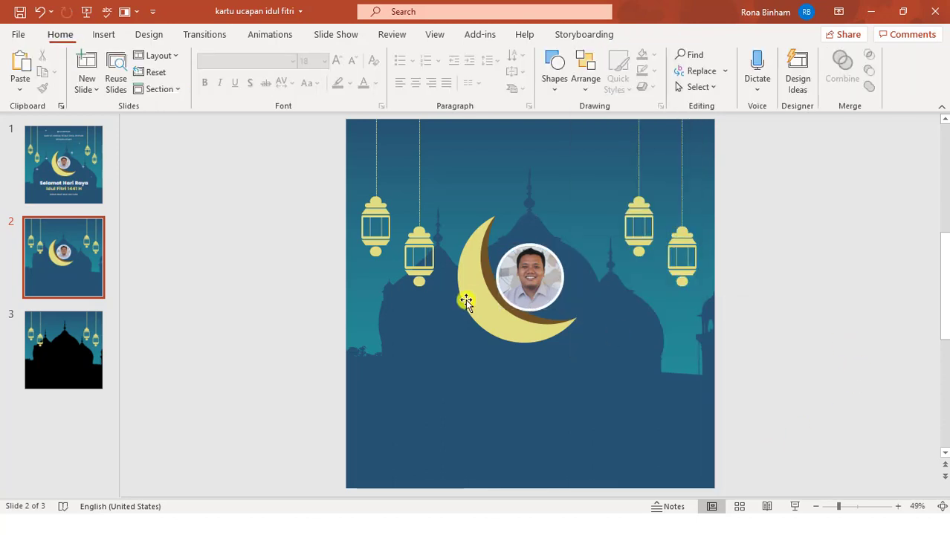
Step: Group the moon with the photo, Align Center it on the slide, and slightly resize the group
click(481, 261)
click(529, 262)
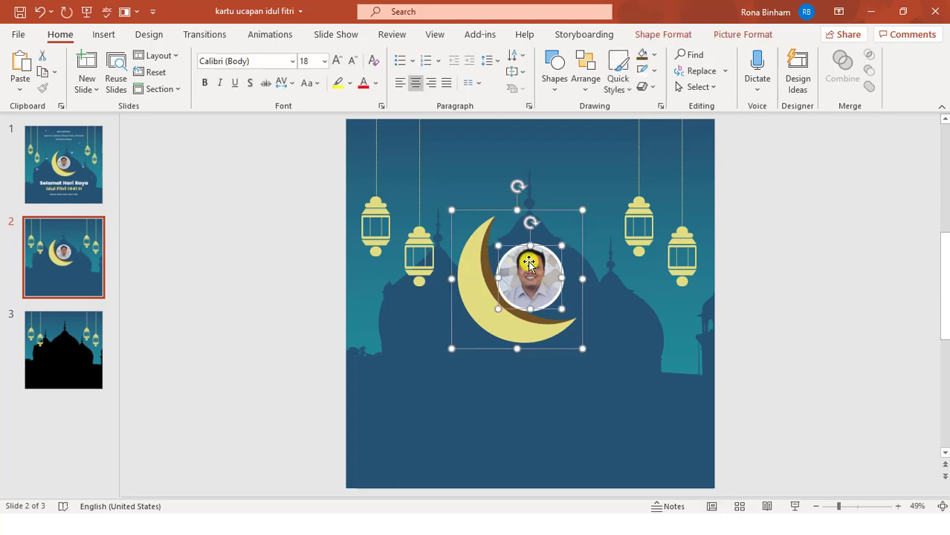
key(ctrl+g)
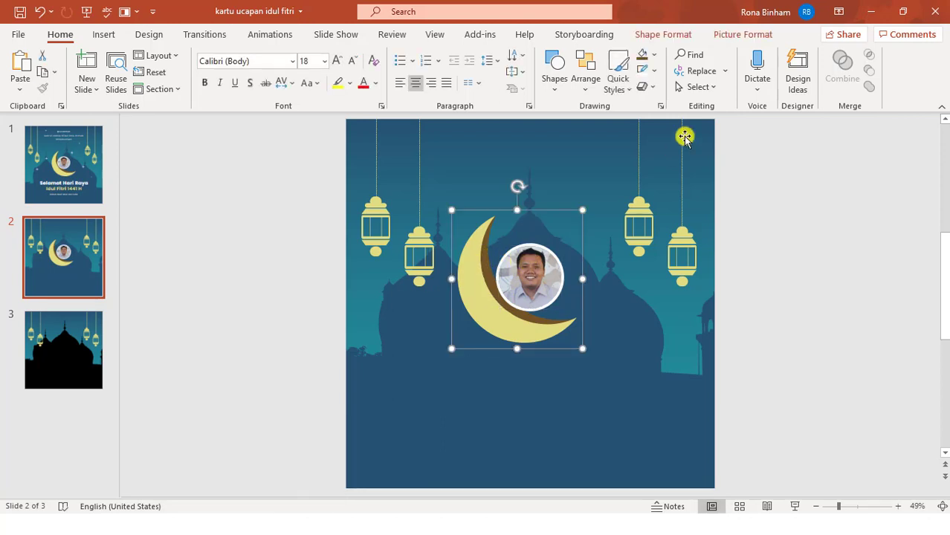
click(735, 35)
click(819, 56)
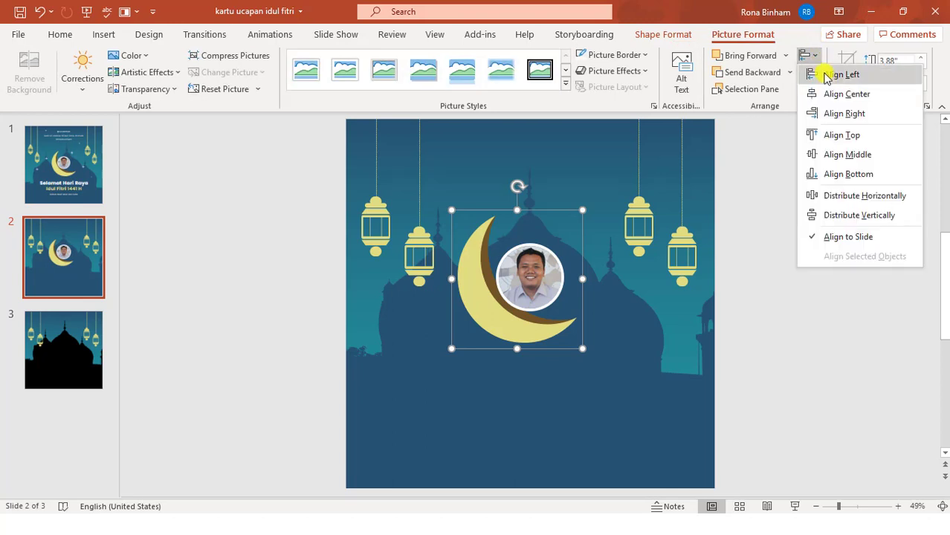
click(835, 94)
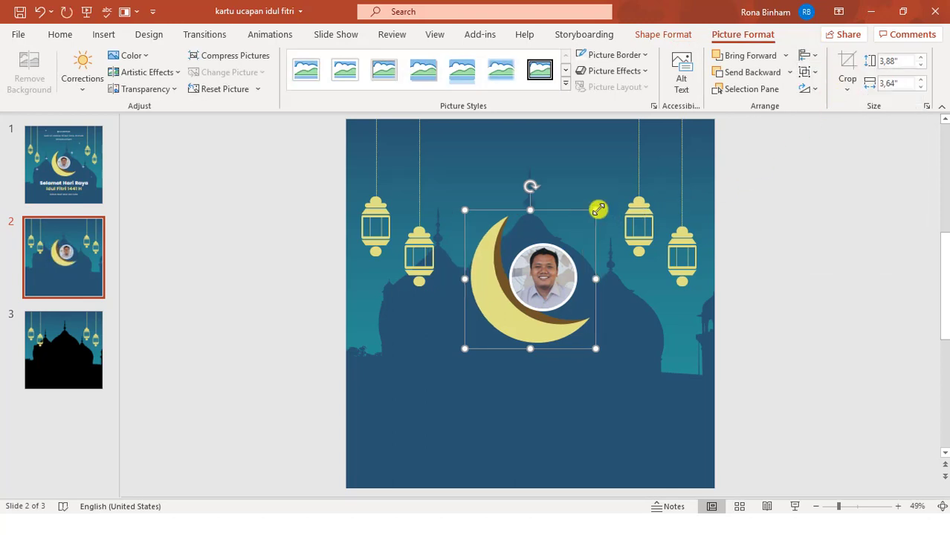
drag(598, 208, 601, 208)
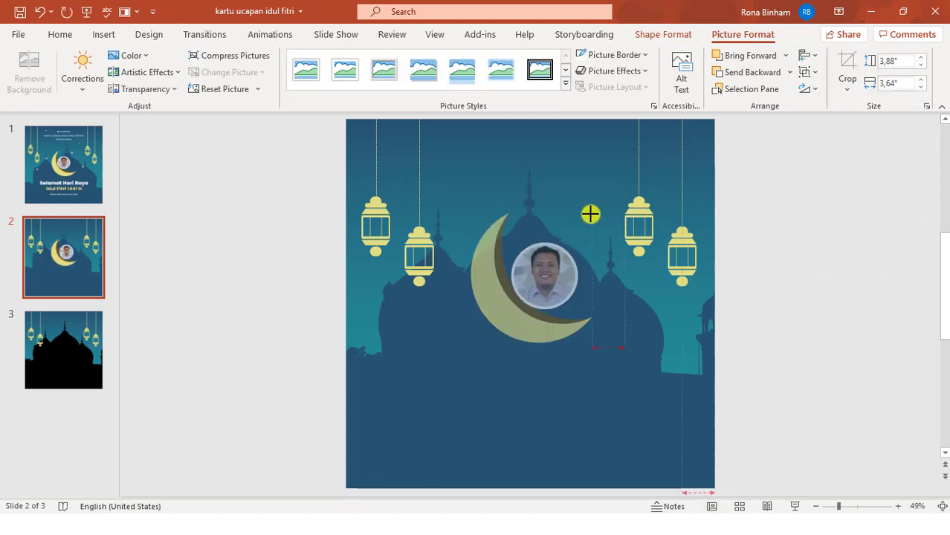
click(799, 221)
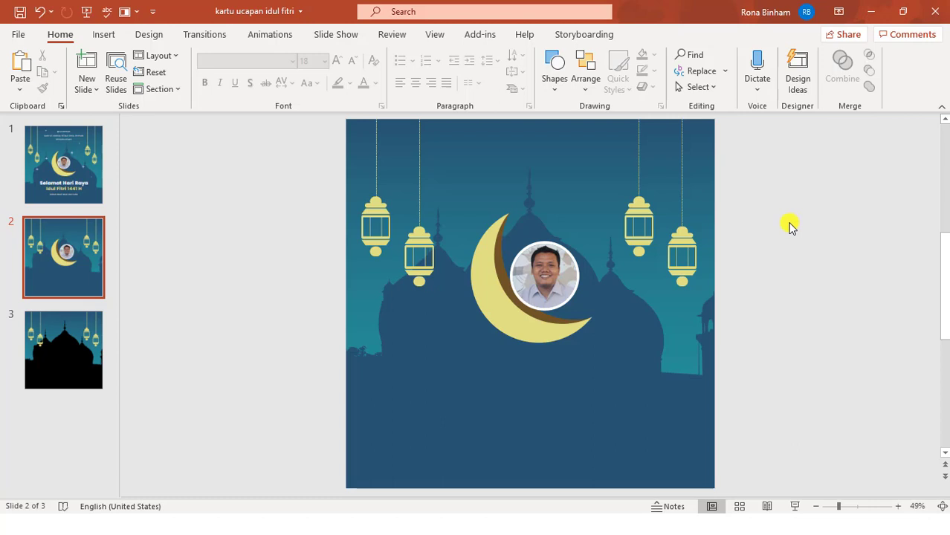
Step: Add a small four-point star with no outline and a white fill
click(102, 35)
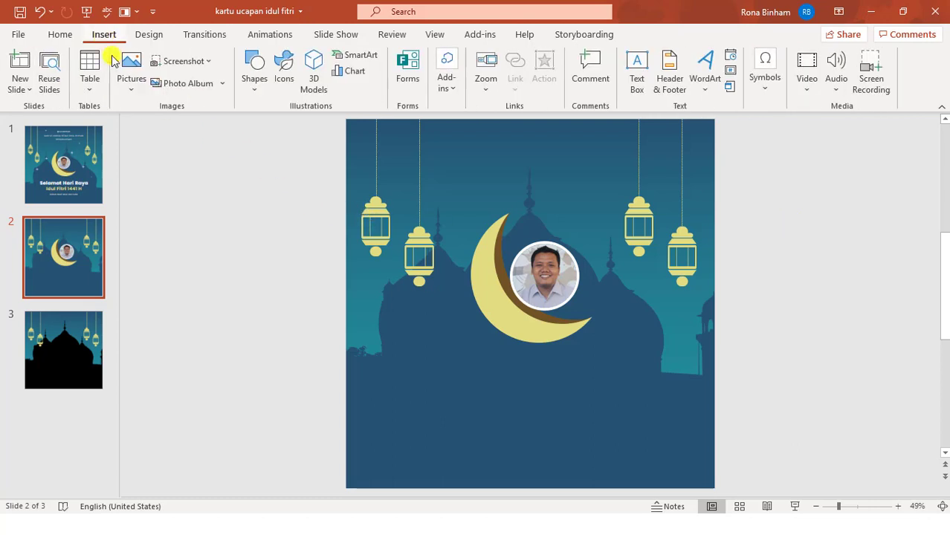
click(254, 80)
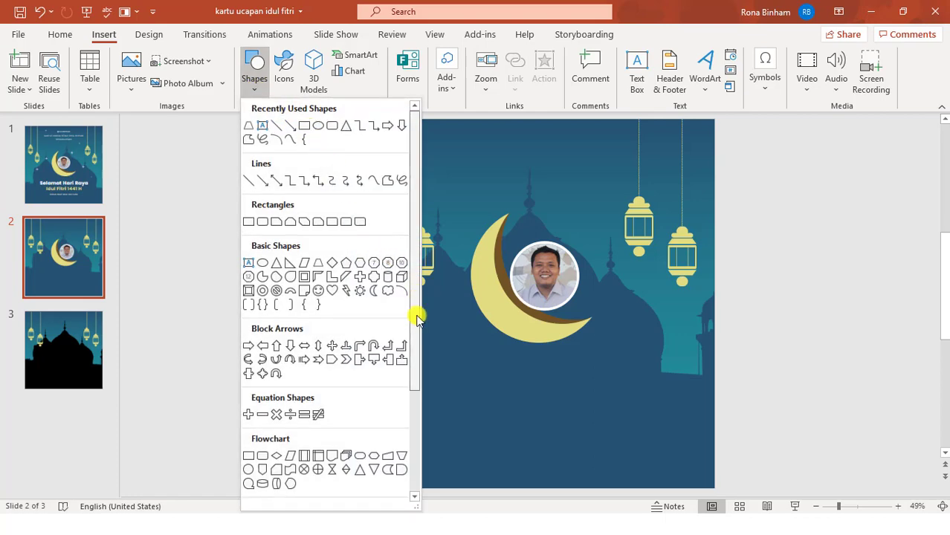
scroll(407, 427, down, 3)
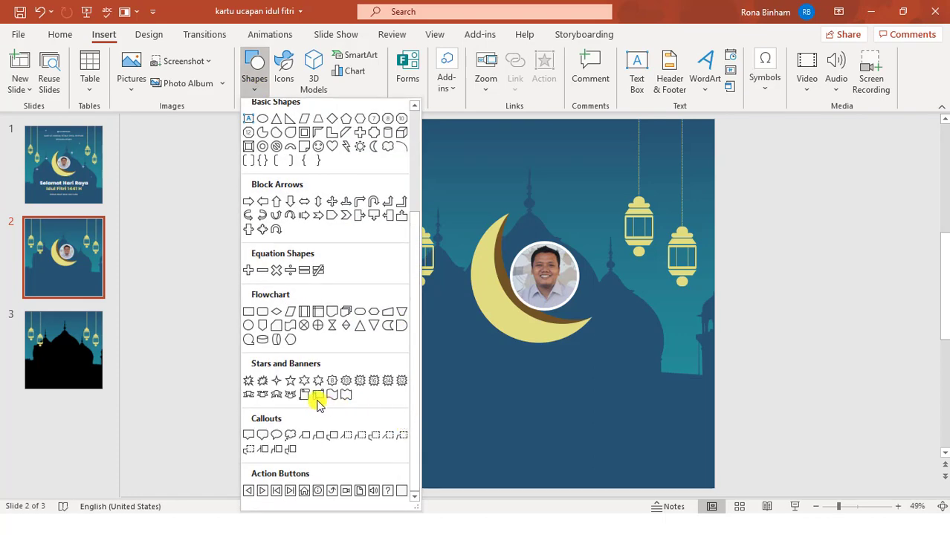
click(276, 381)
click(346, 258)
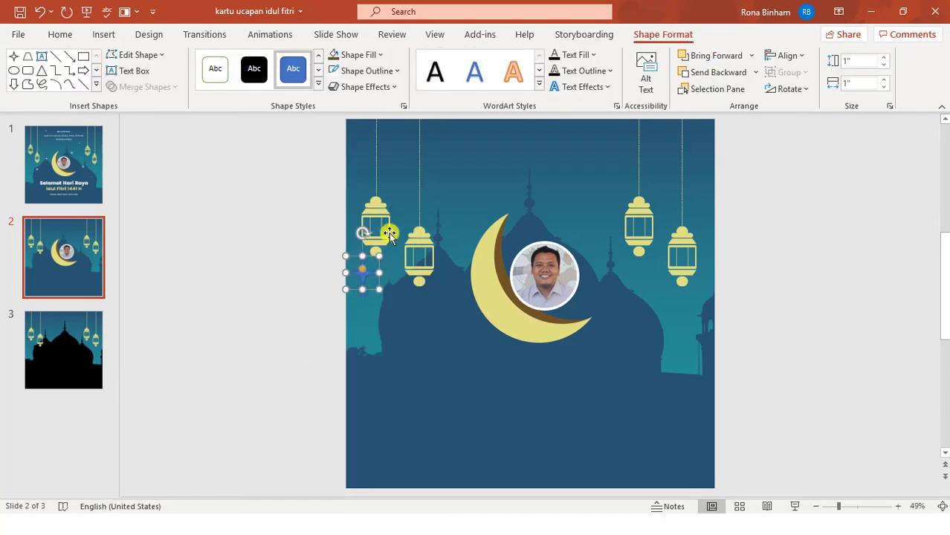
click(391, 76)
click(357, 261)
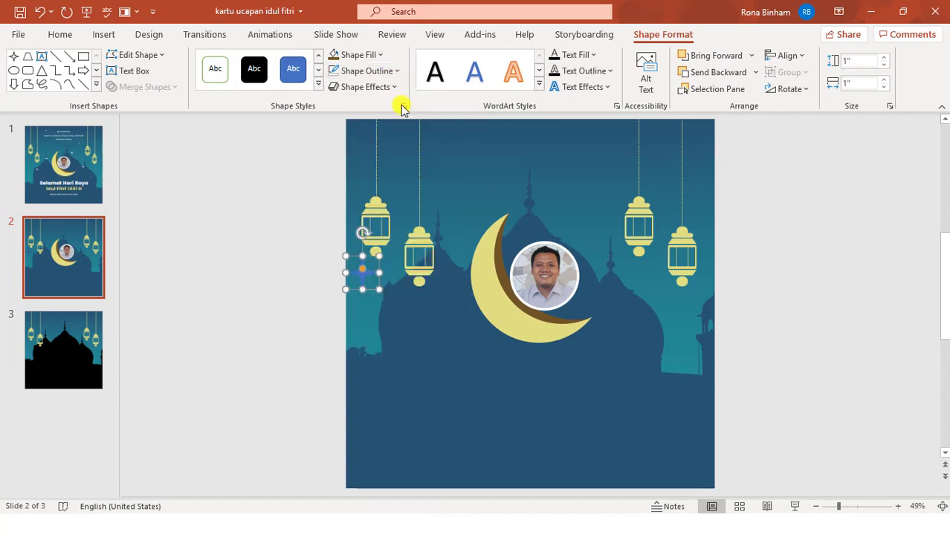
click(365, 54)
click(342, 93)
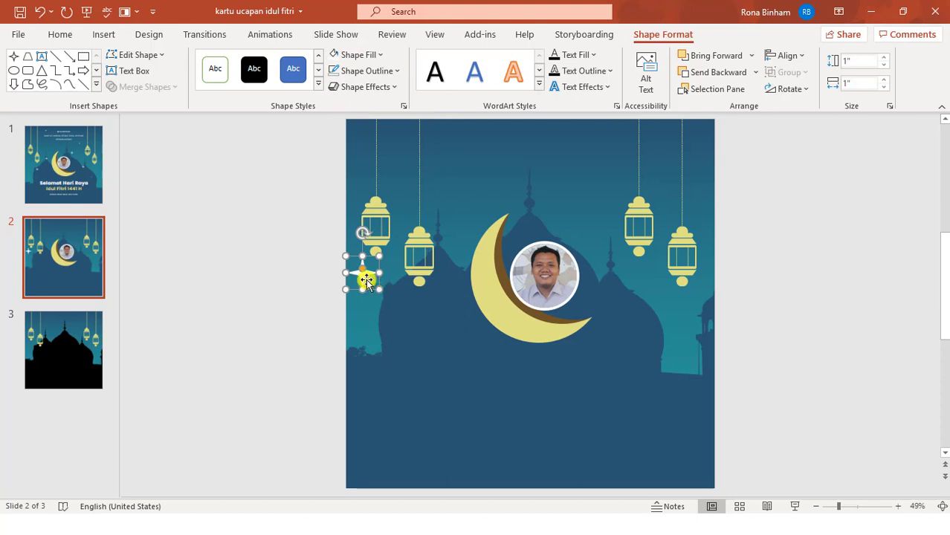
Step: Duplicate the white star and scatter the copies around the crescent moon
mouse_move(366, 281)
mouse_down()
mouse_move(478, 372)
mouse_move(399, 314)
mouse_move(502, 183)
mouse_move(561, 130)
mouse_up()
drag(576, 182, 614, 343)
key(ctrl+d)
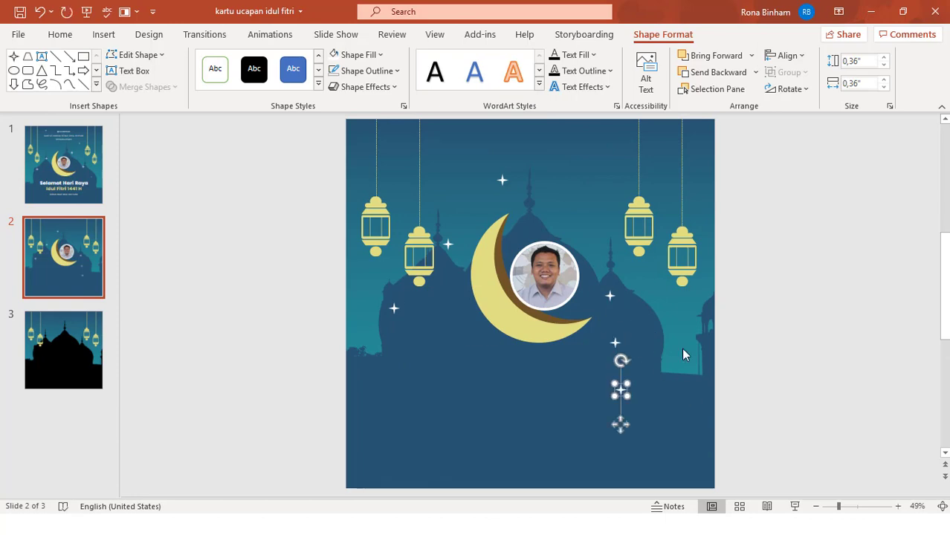
drag(621, 388, 602, 155)
click(831, 176)
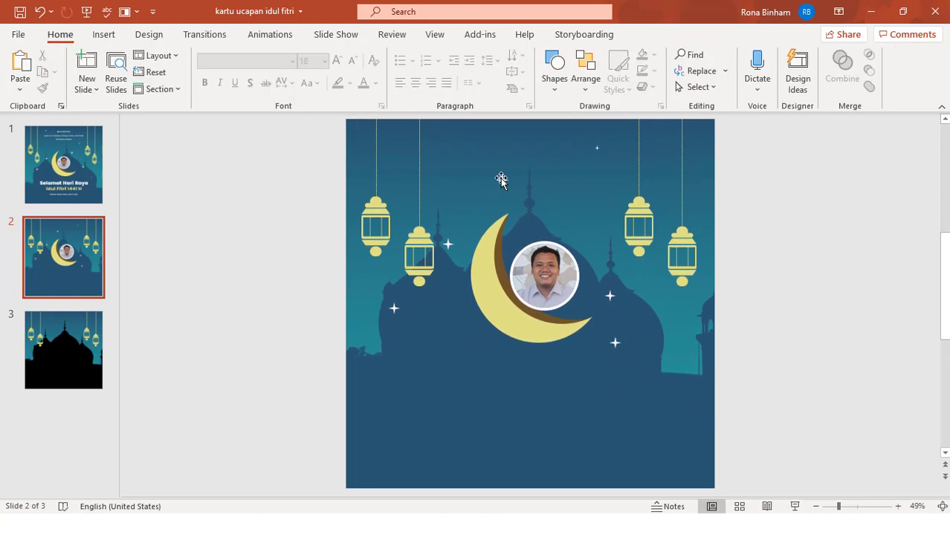
drag(503, 181, 572, 216)
click(837, 263)
click(815, 506)
click(816, 506)
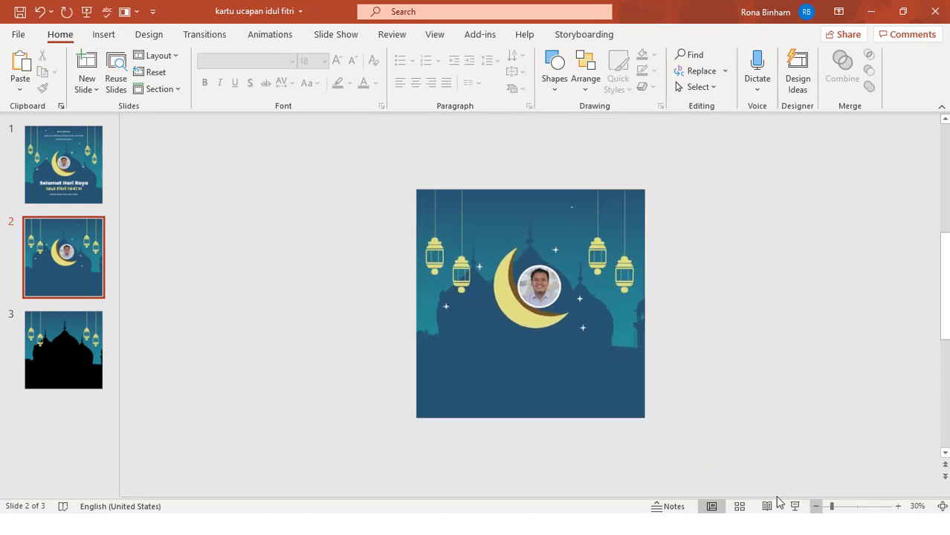
click(548, 382)
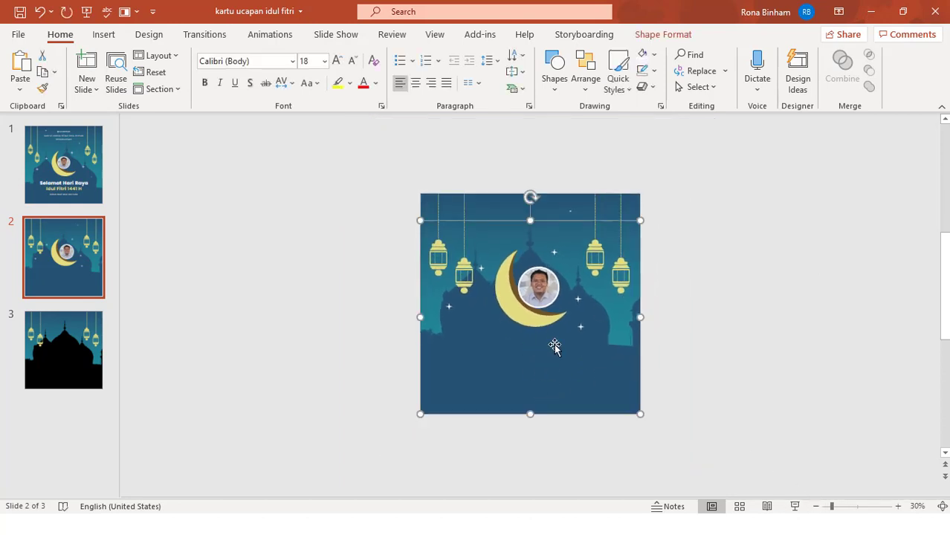
Step: Nudge the background picture and the moon-and-photo group down two steps each
key(Down)
key(Down)
key(Down)
key(Down)
key(Down)
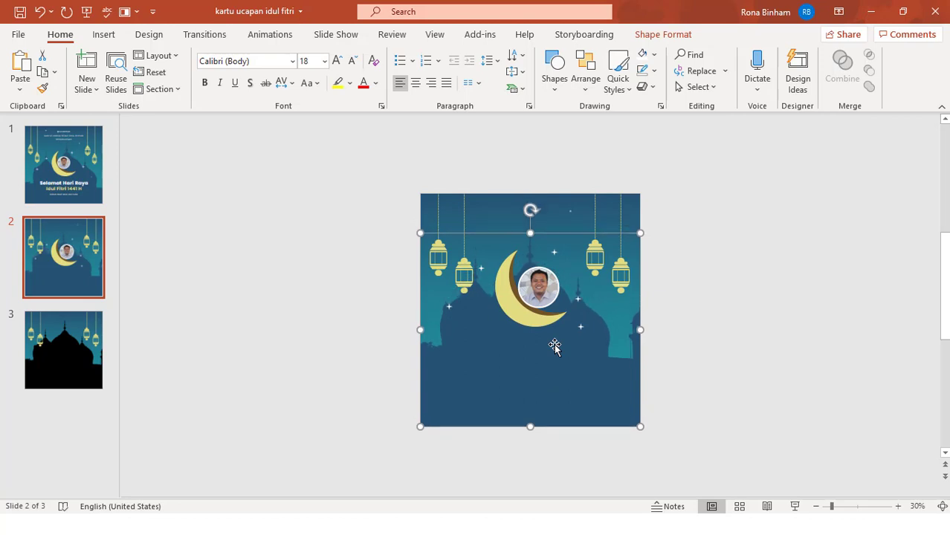
key(Down)
key(Down)
key(Down)
click(520, 319)
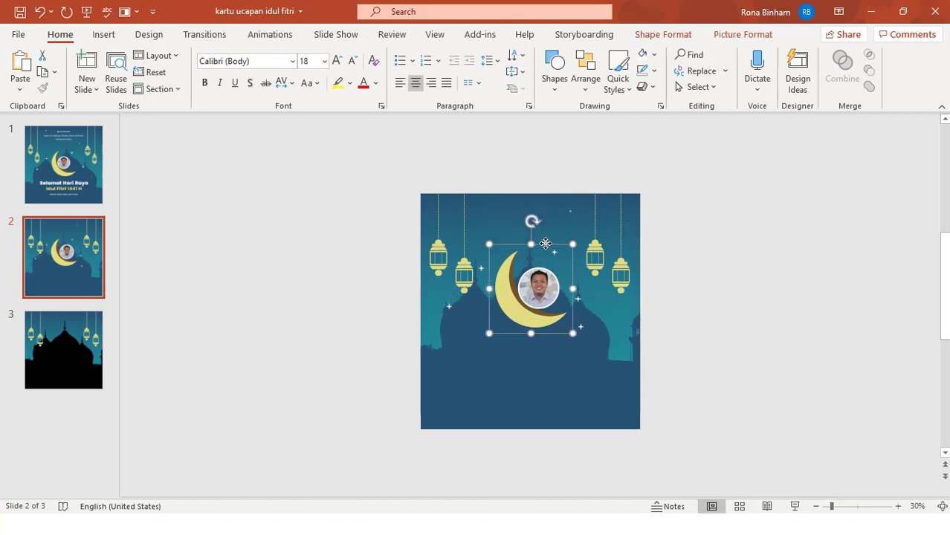
key(Down)
key(Down)
key(Down)
key(Down)
key(Down)
key(Down)
key(Down)
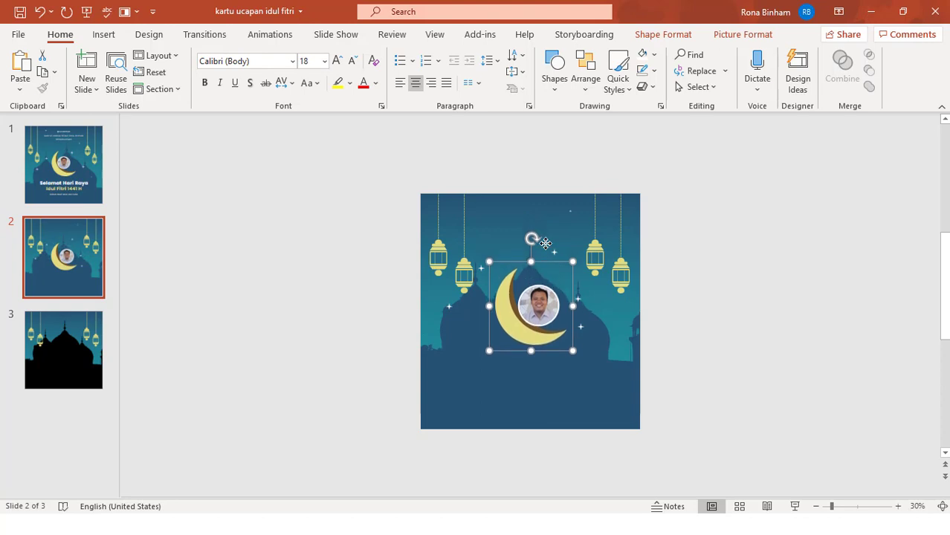
key(Down)
key(Down)
click(738, 239)
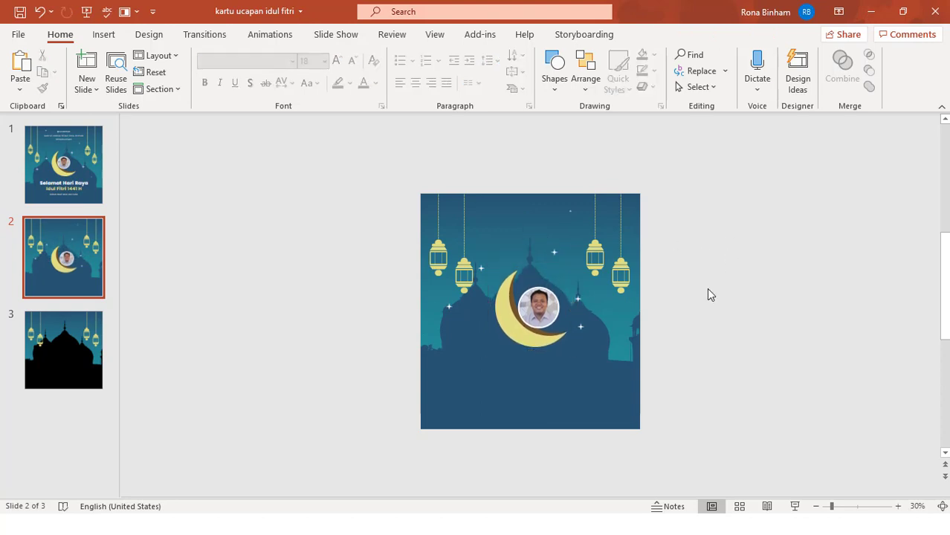
click(592, 404)
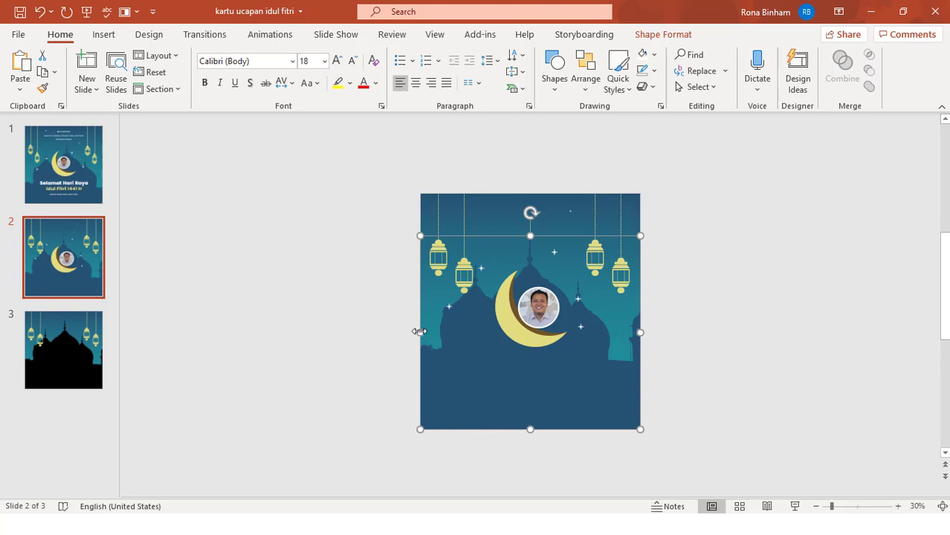
drag(418, 331, 420, 332)
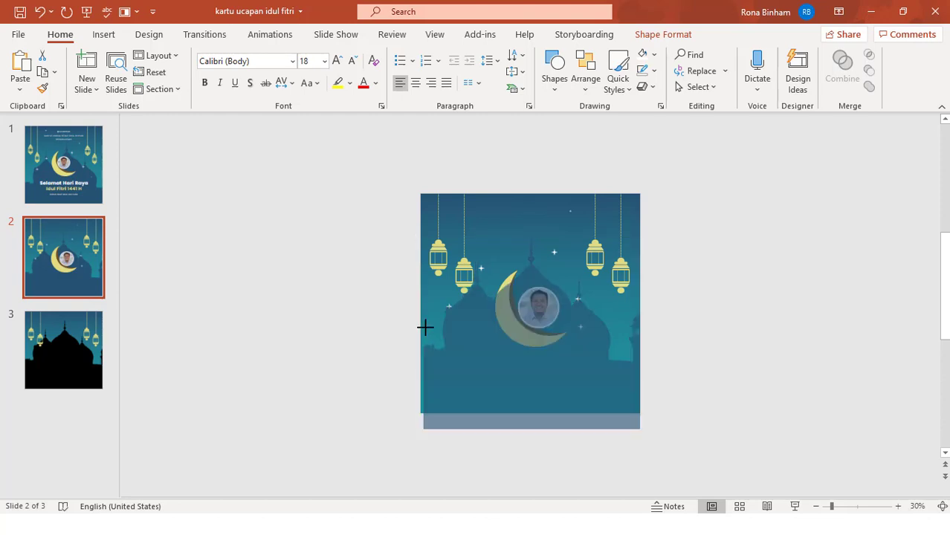
click(333, 373)
Step: Draw a rectangle covering the background overhang below the slide
click(103, 35)
click(253, 74)
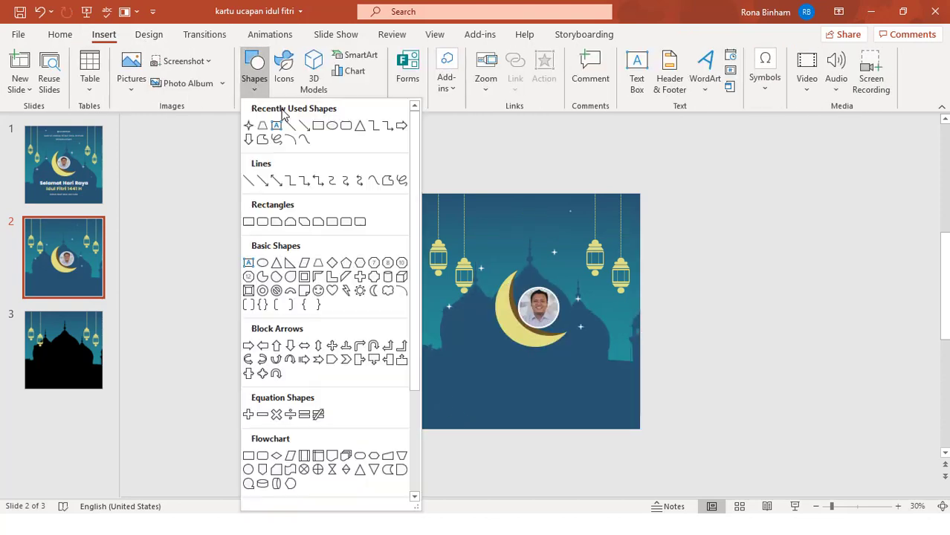
click(306, 126)
drag(702, 482, 394, 413)
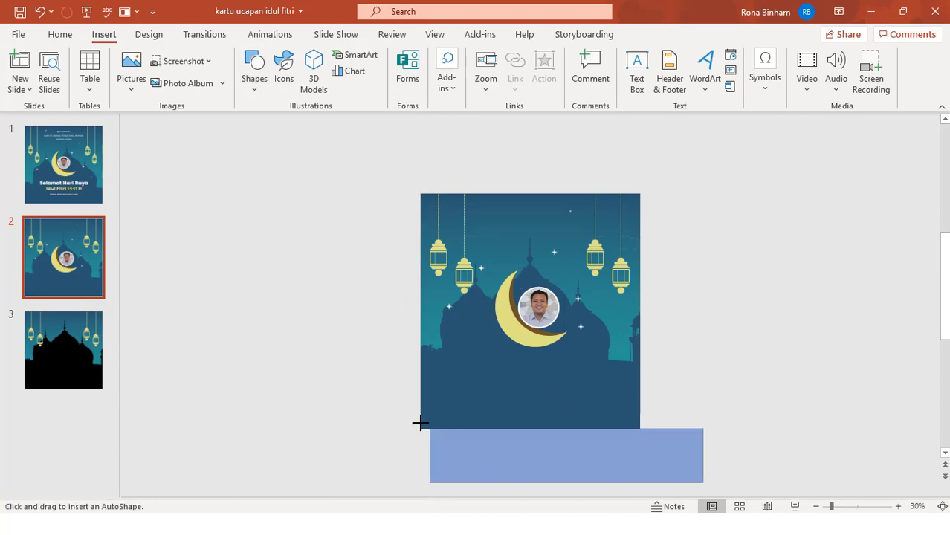
click(295, 322)
Step: Subtract the rectangle from the background picture so it ends flush with the slide bottom
click(465, 362)
shift+click(519, 480)
click(142, 87)
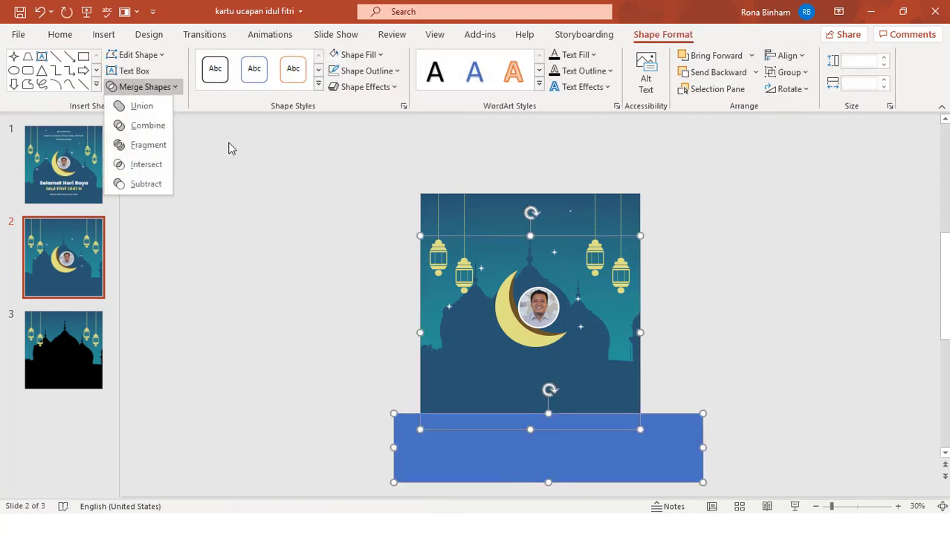
click(164, 182)
click(331, 322)
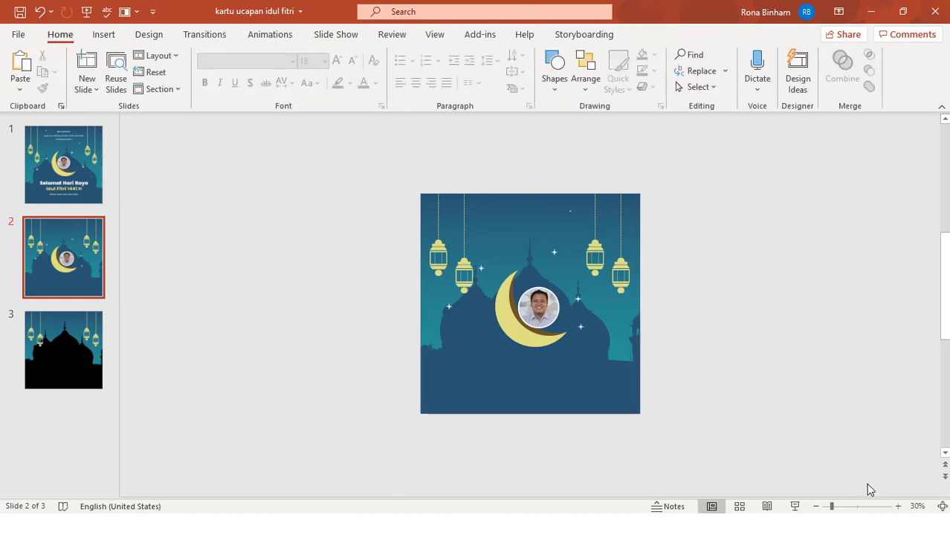
click(942, 506)
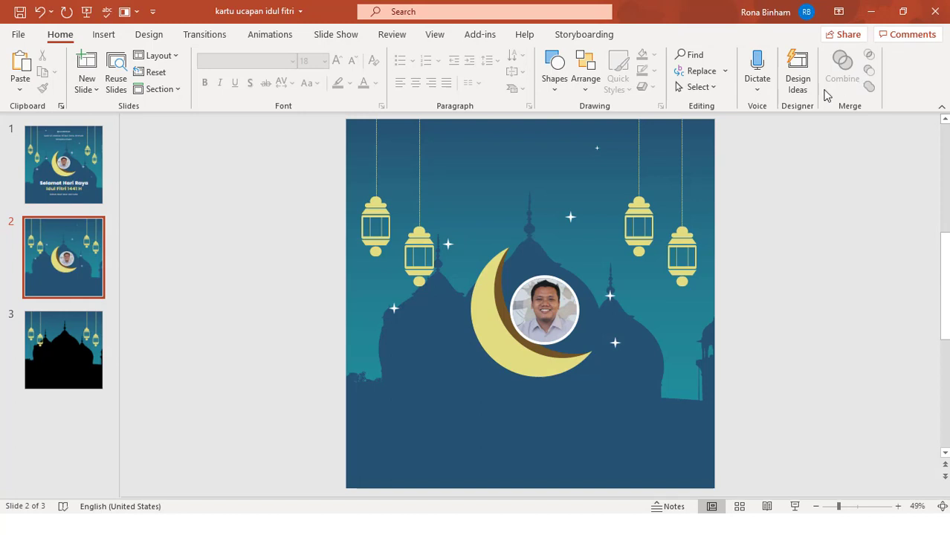
Step: Nudge the top star right and add a text box containing the social-media handle
click(596, 149)
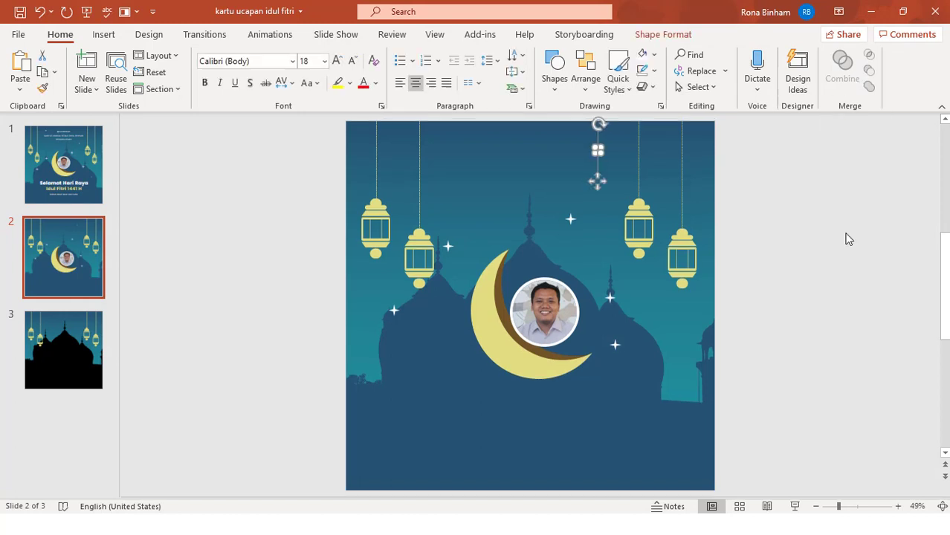
key(Right)
key(Right)
key(Right)
key(Right)
key(Right)
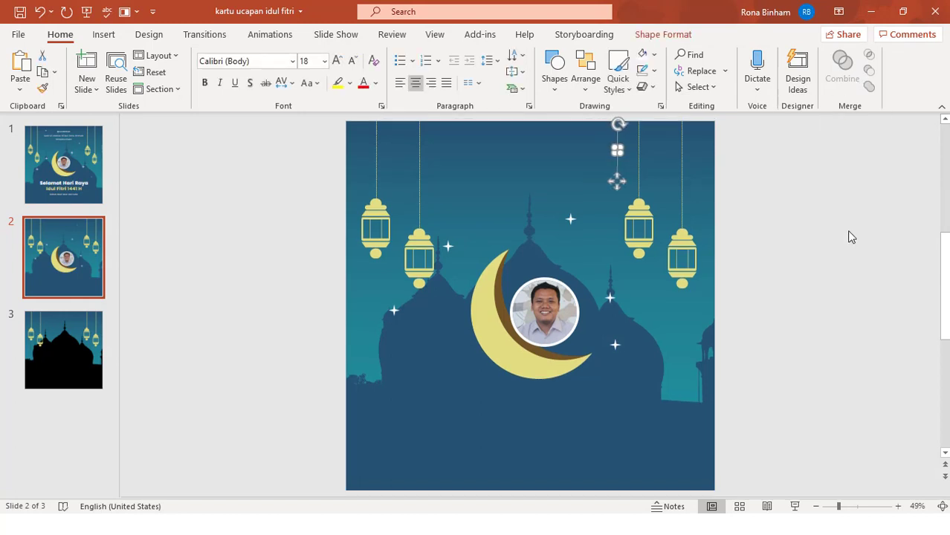
click(851, 320)
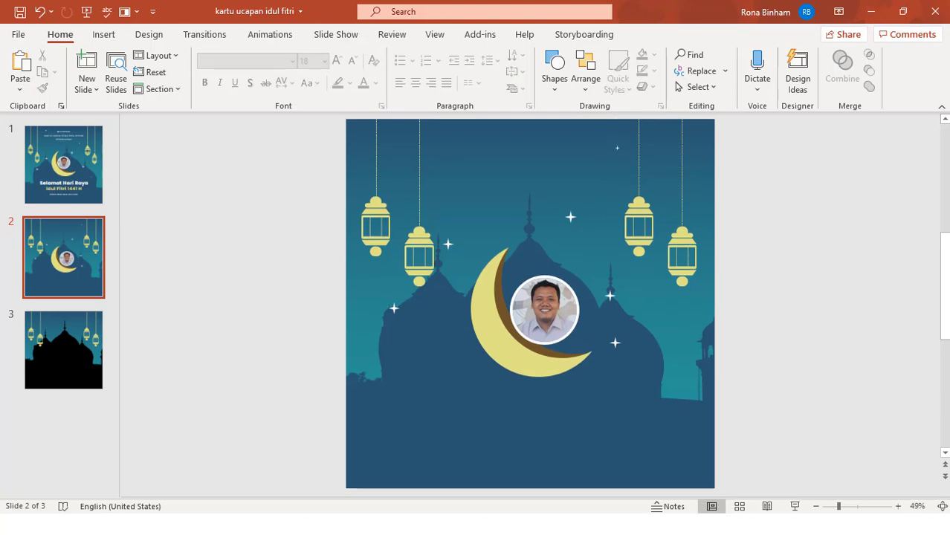
click(103, 35)
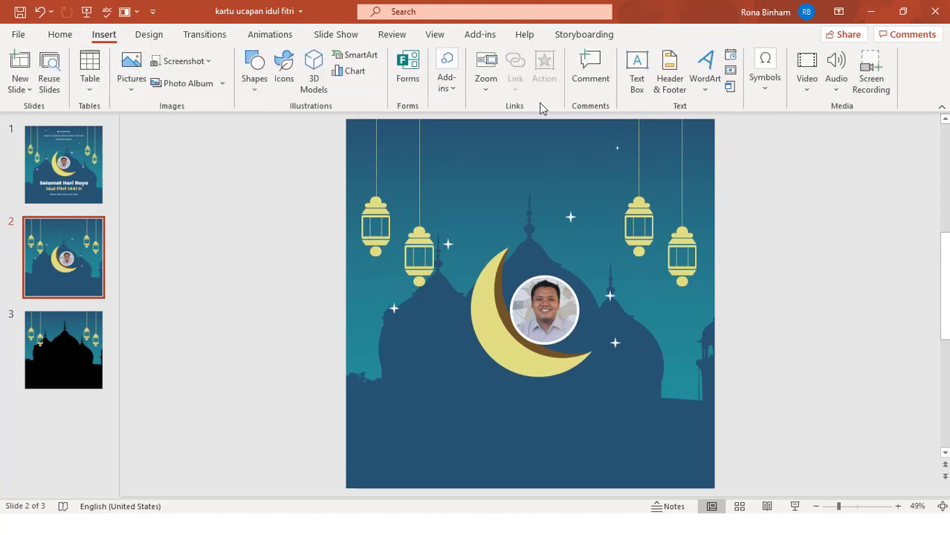
click(636, 73)
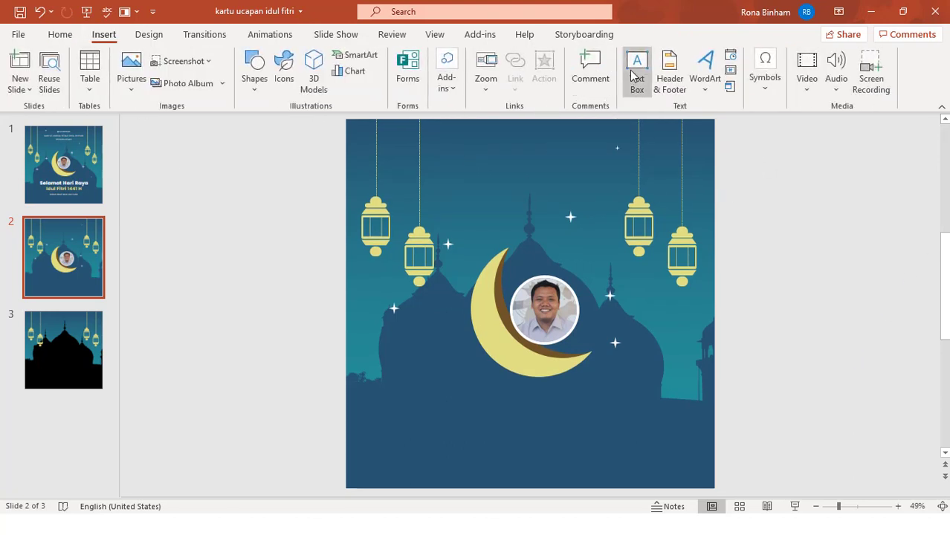
click(280, 195)
text(Ro)
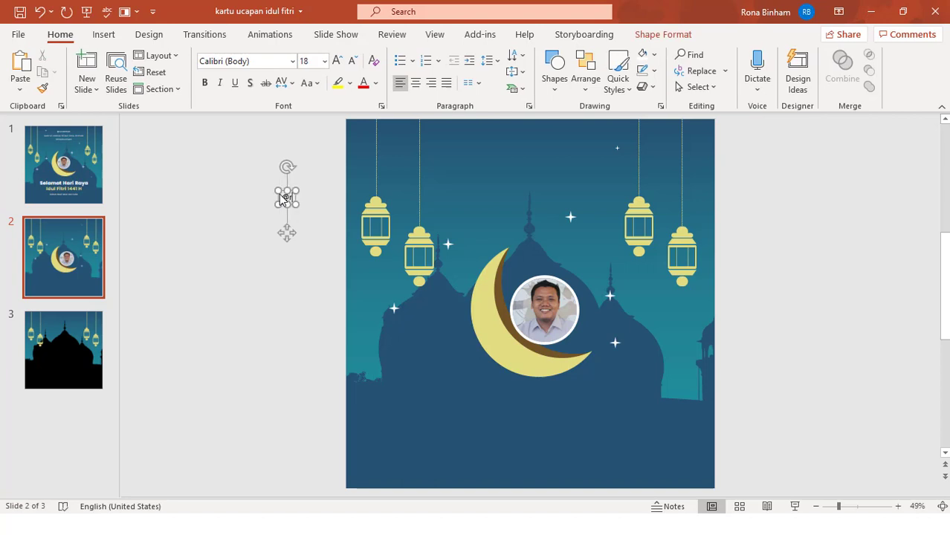
text(nabinh)
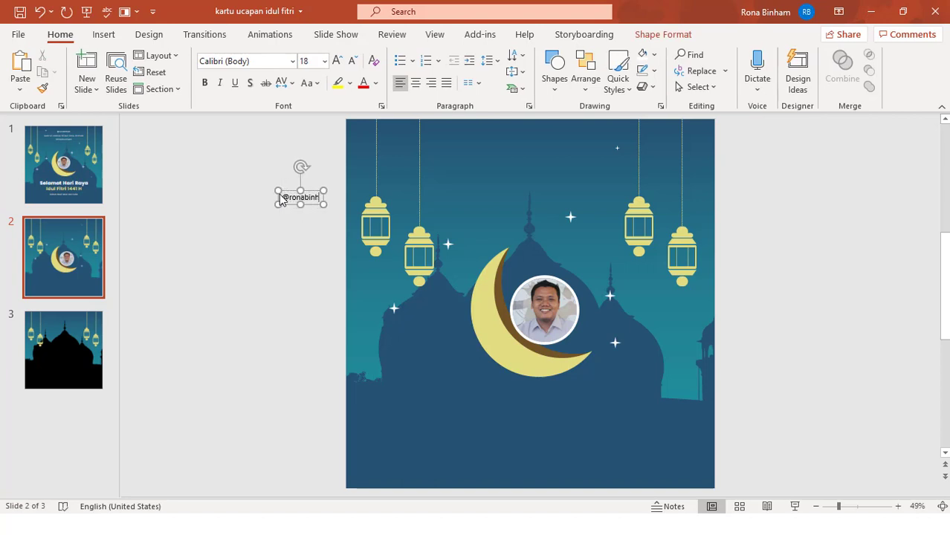
text(am)
Step: Format the handle in white Roboto with Very Loose spacing and move it to the slide top
key(ctrl+a)
click(260, 62)
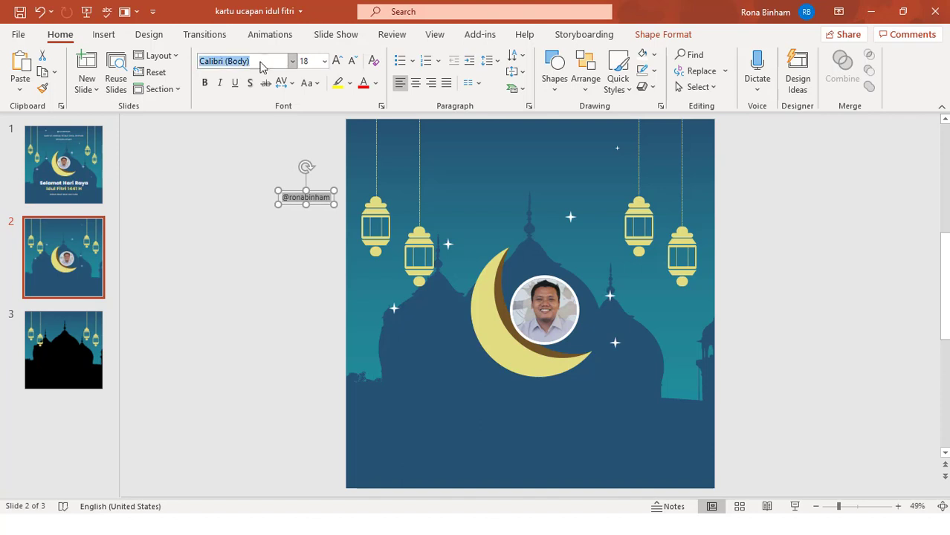
text(Roboto)
key(Return)
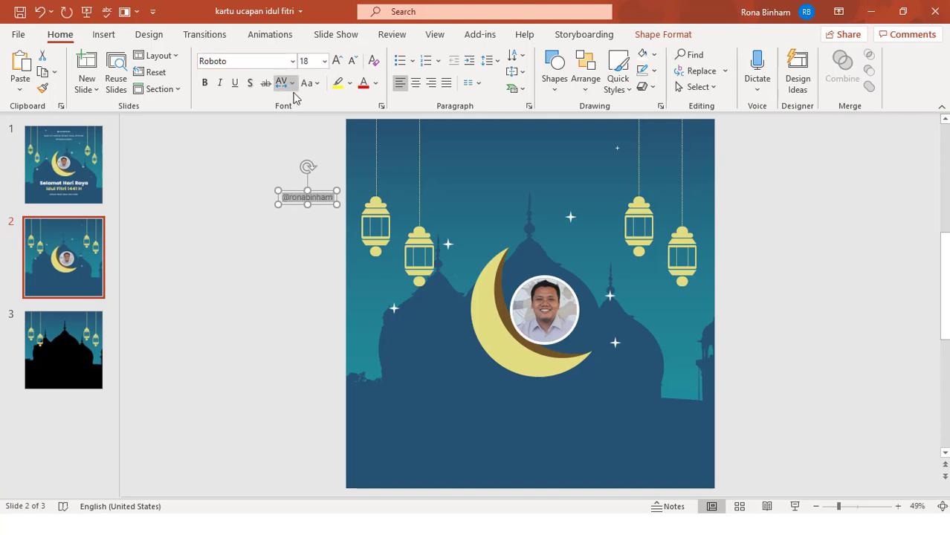
click(283, 87)
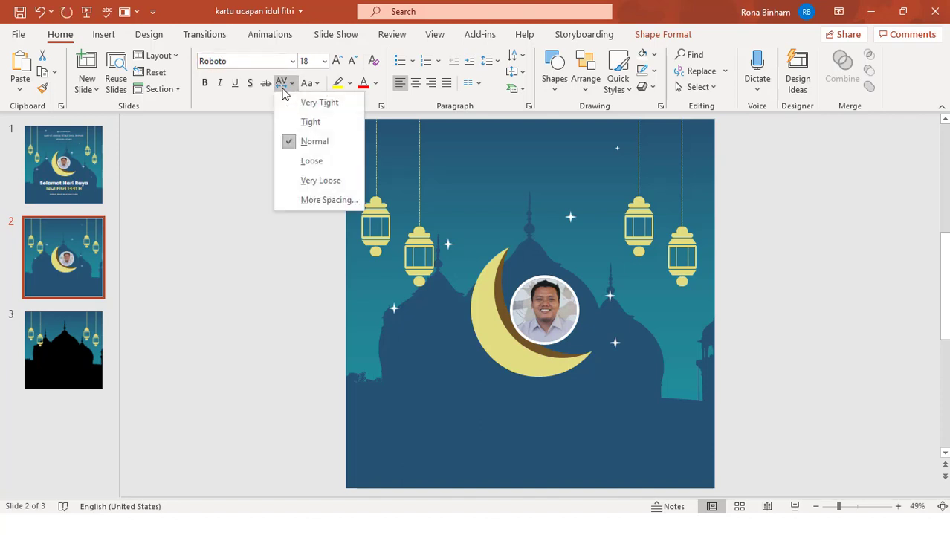
click(312, 181)
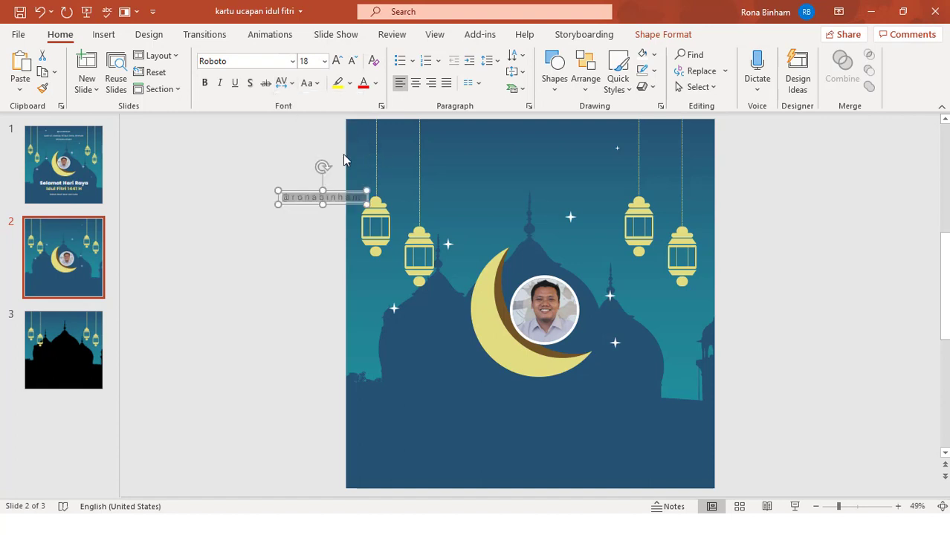
drag(487, 156, 562, 132)
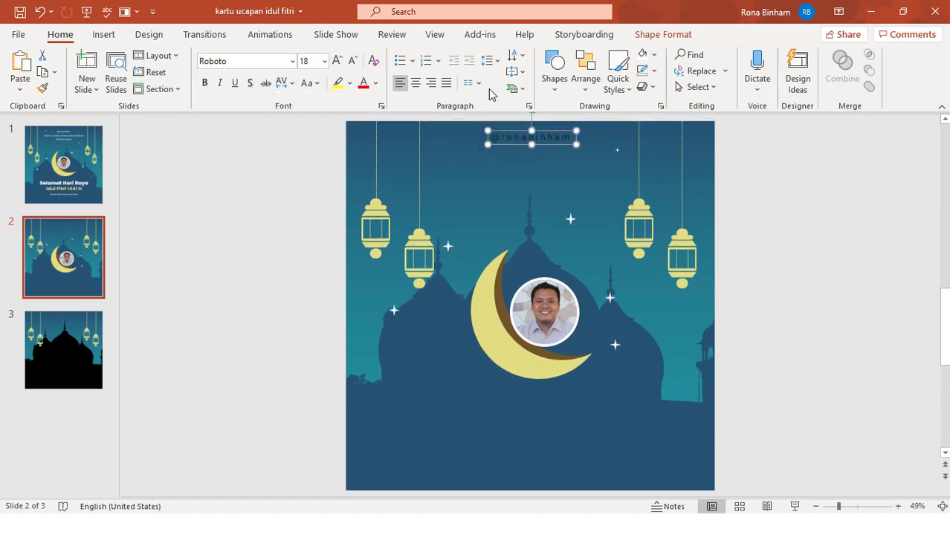
click(375, 82)
click(371, 118)
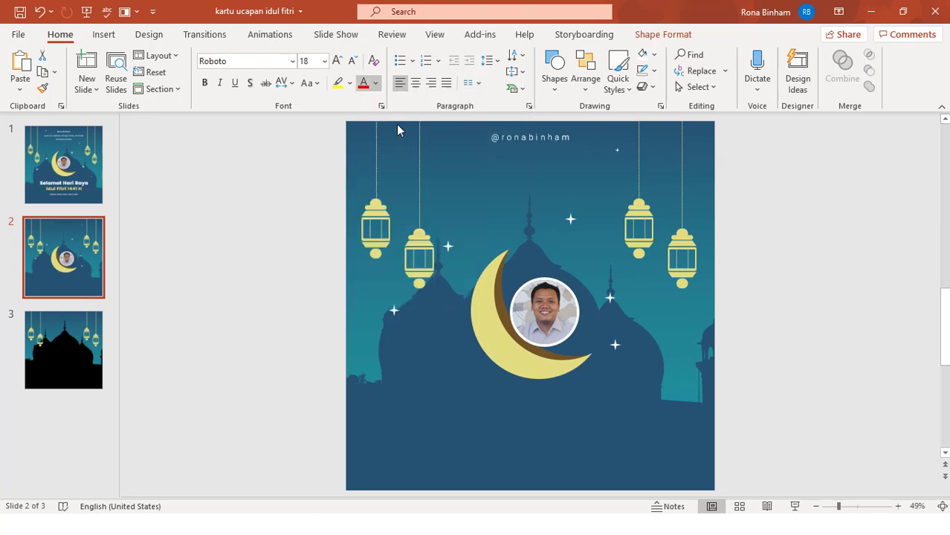
Step: Centre the handle horizontally, nudge it down, and set its font size to 14
click(680, 37)
click(786, 55)
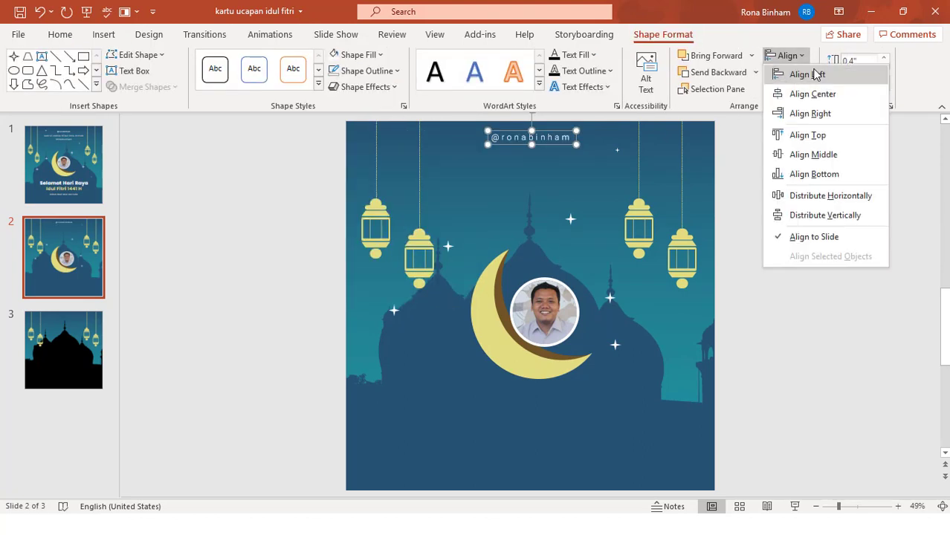
click(799, 90)
key(Down)
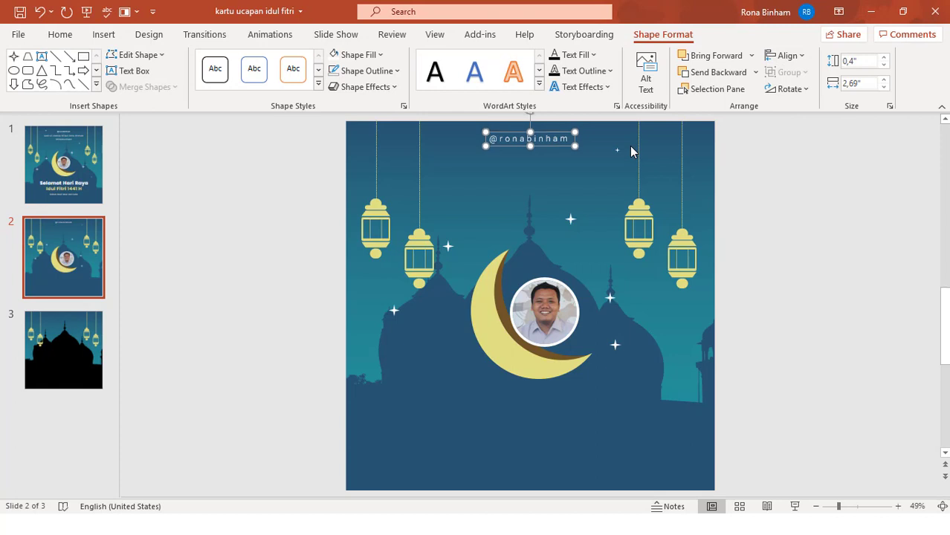
key(Down)
key(Down)
key(Down)
click(60, 34)
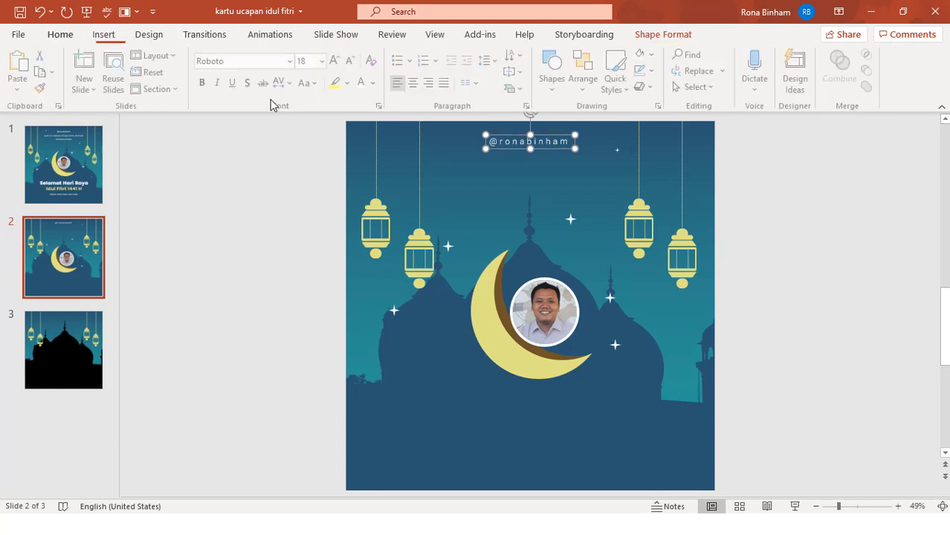
click(352, 61)
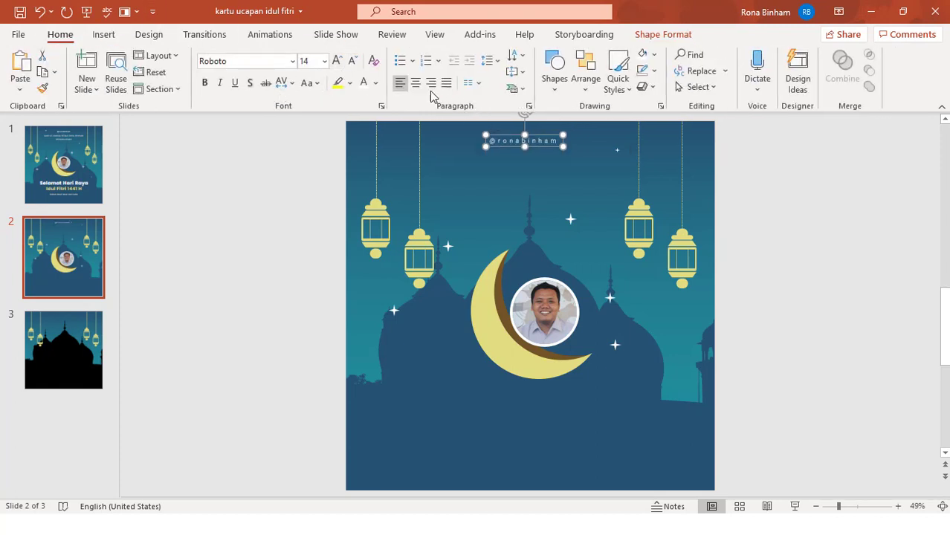
click(663, 34)
click(786, 55)
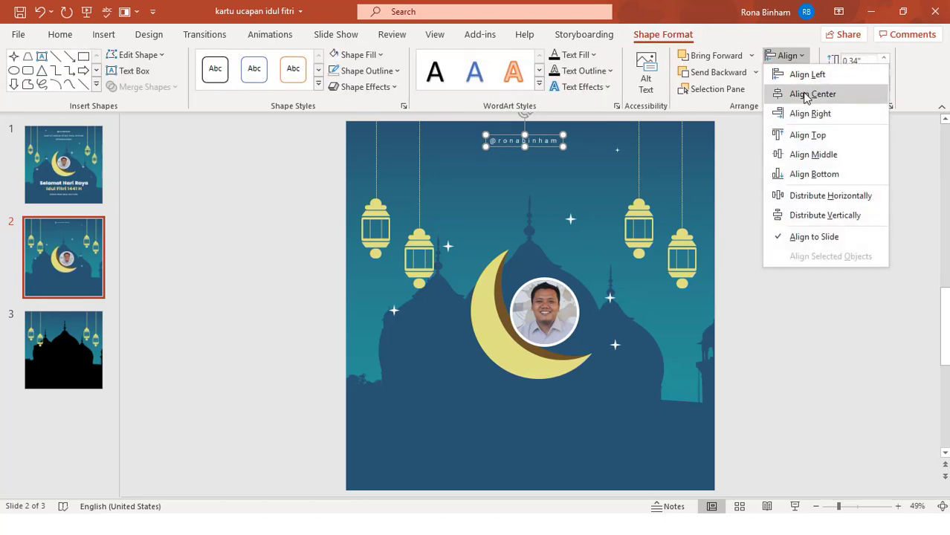
click(807, 94)
click(868, 156)
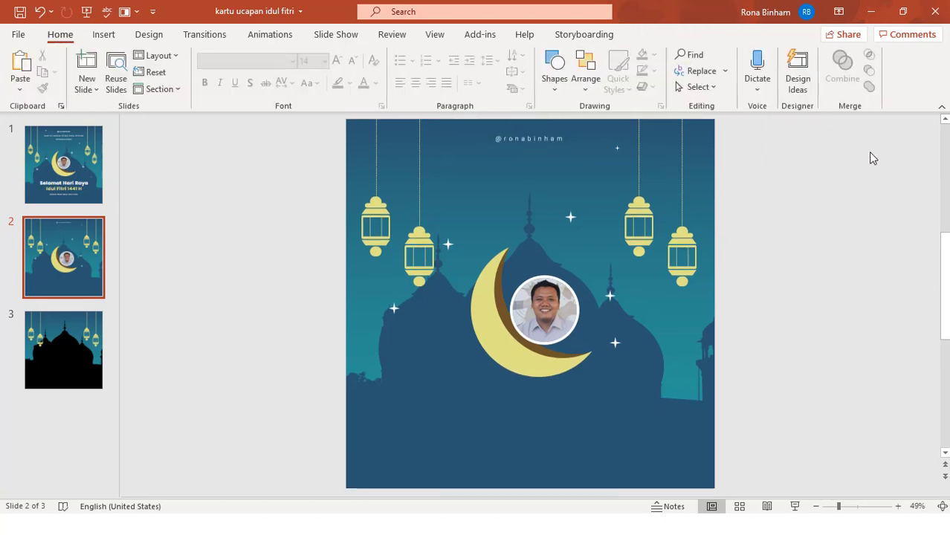
Step: Add a text box with the pasted family greeting line, centre-aligned
click(104, 34)
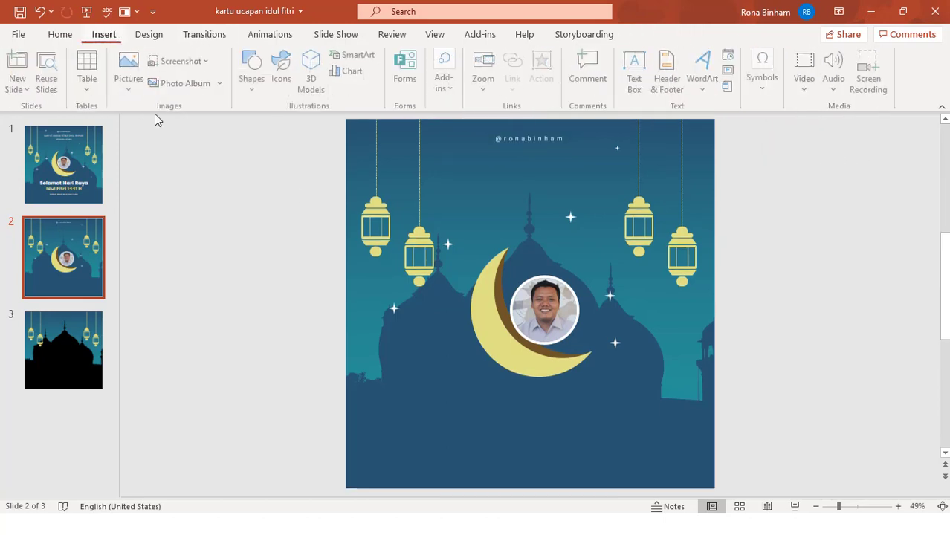
click(636, 73)
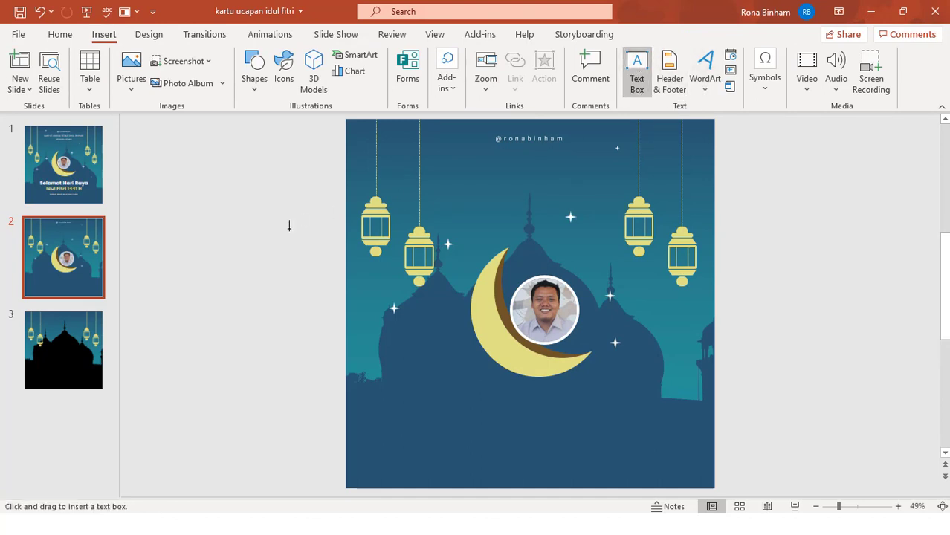
click(240, 241)
key(ctrl+v)
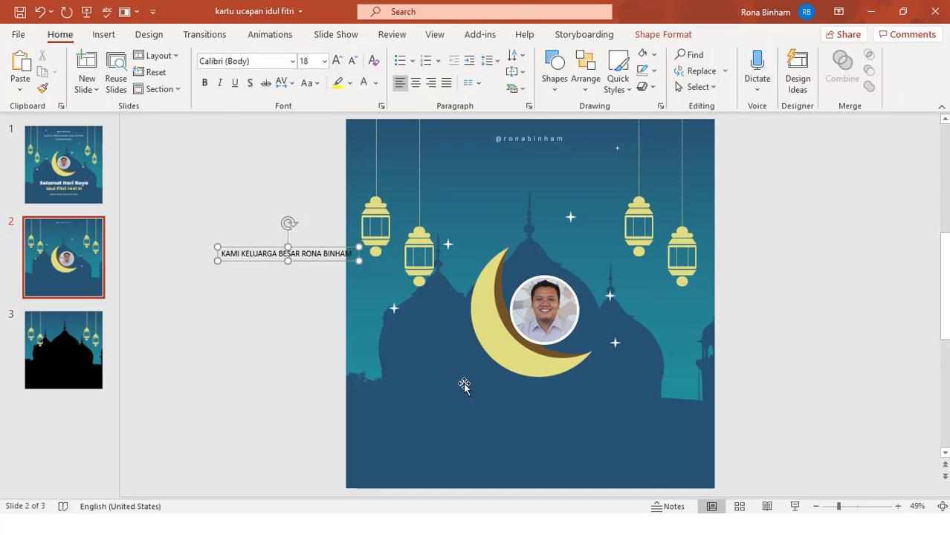
key(ctrl+a)
click(416, 83)
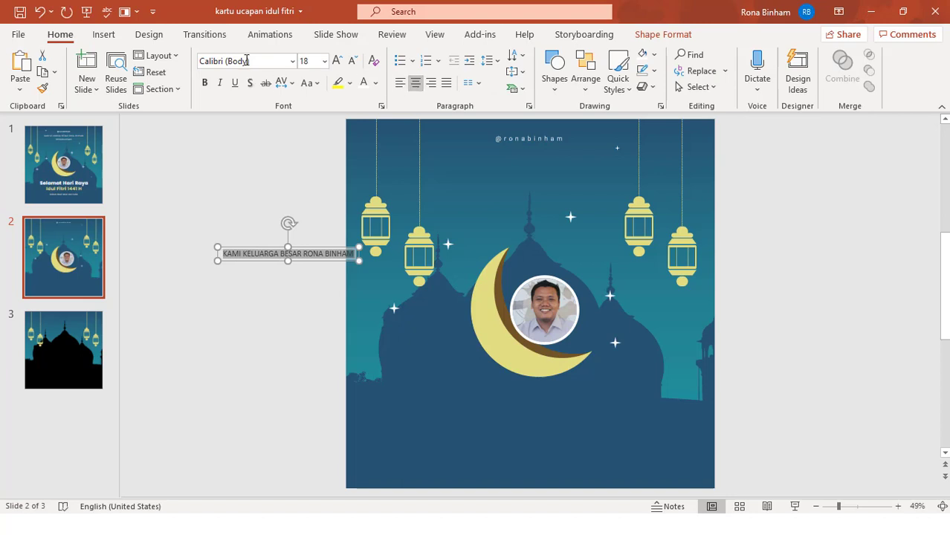
Step: Make the greeting white Roboto with loose spacing and place it below the handle
click(249, 62)
text(Roboto)
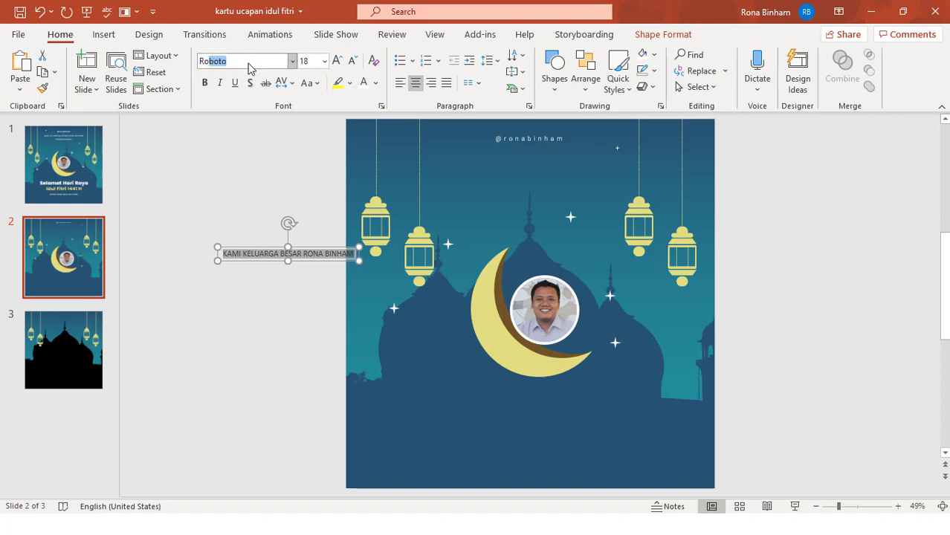
key(Return)
click(283, 83)
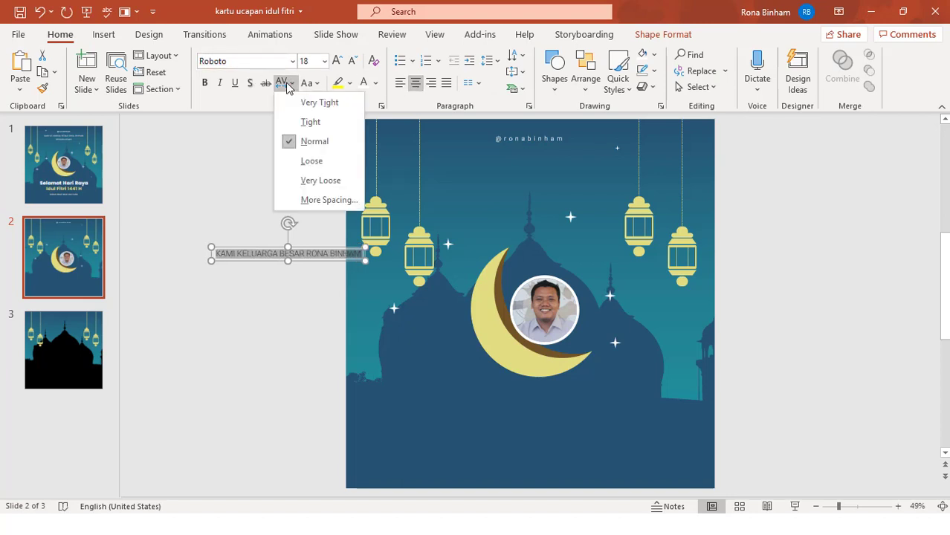
click(300, 163)
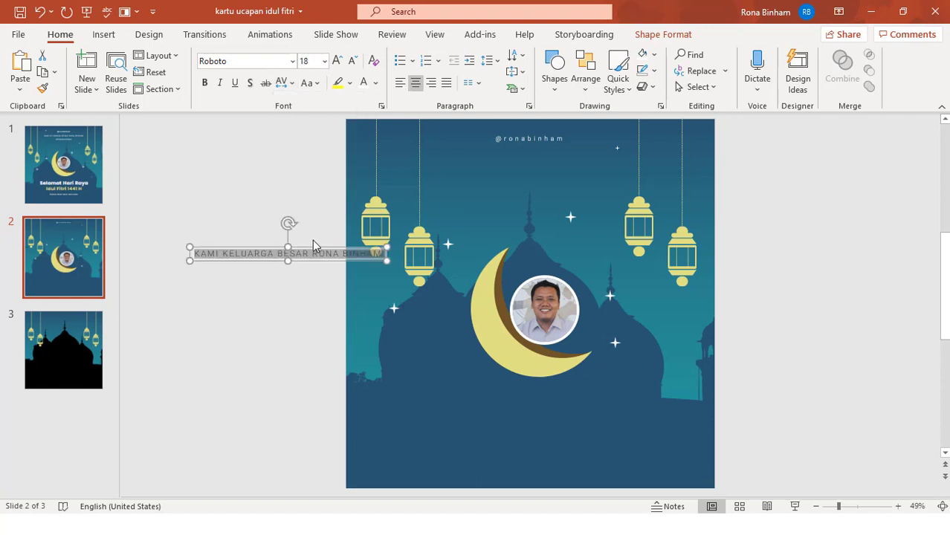
drag(314, 249, 556, 146)
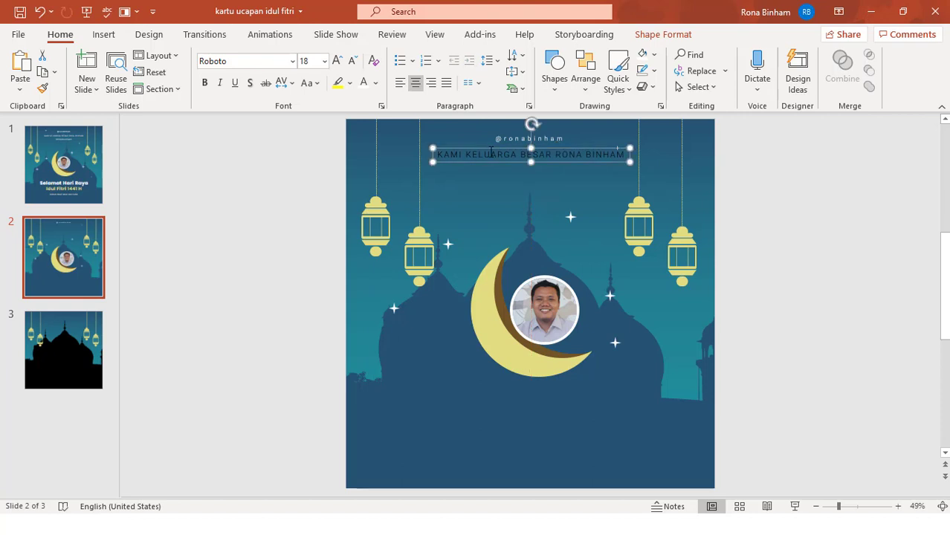
click(363, 83)
Step: Duplicate the greeting line below it and replace its text with 'MENGUCAPKAN'
key(ctrl+d)
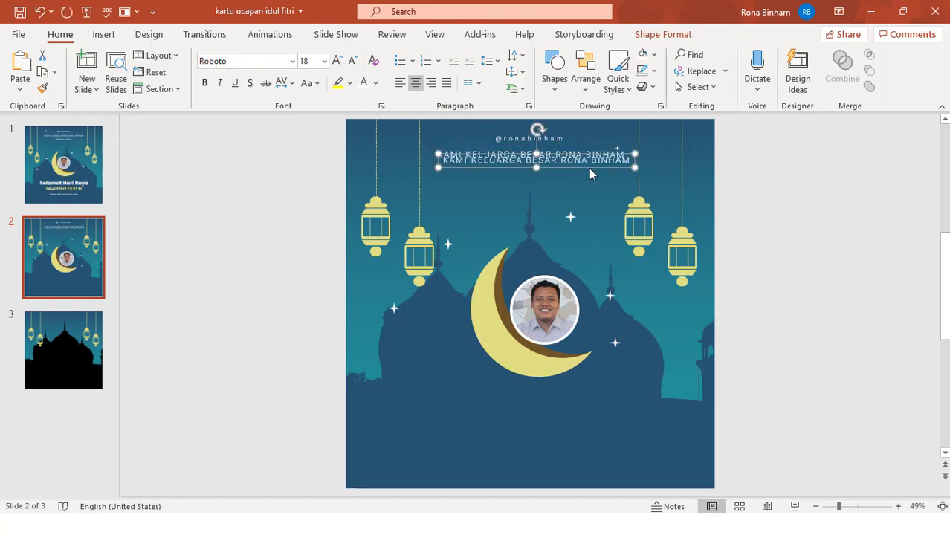
drag(584, 167, 584, 183)
click(584, 176)
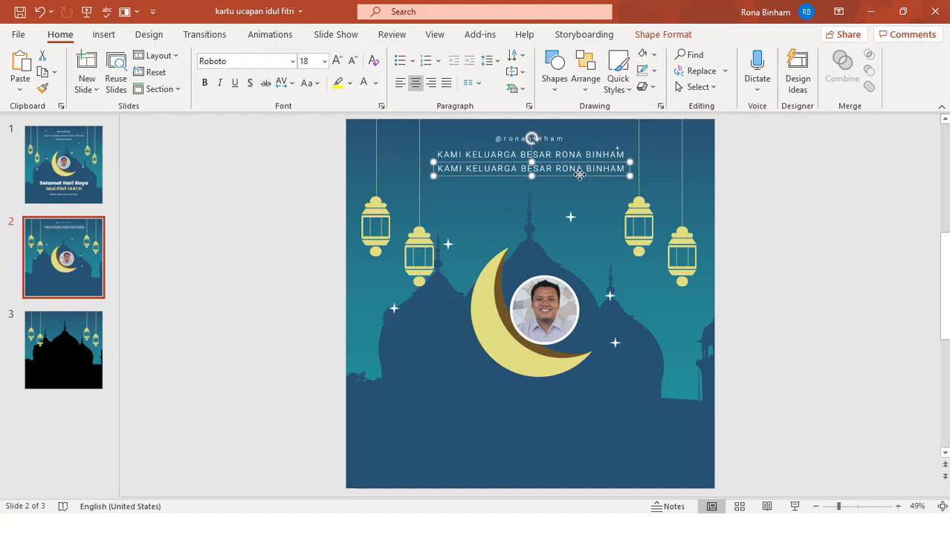
key(ctrl+a)
key(BackSpace)
text(MENG)
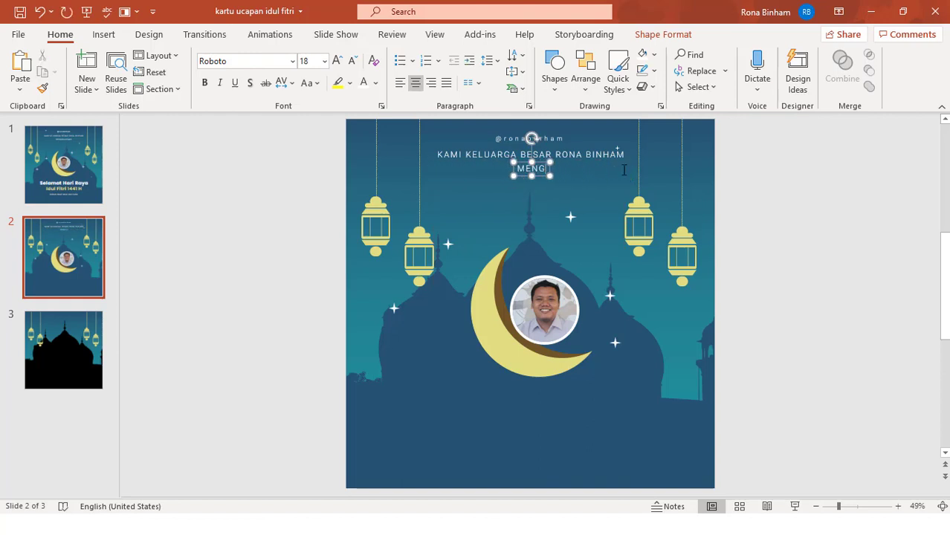
text(UCAPKAN)
key(Escape)
key(Escape)
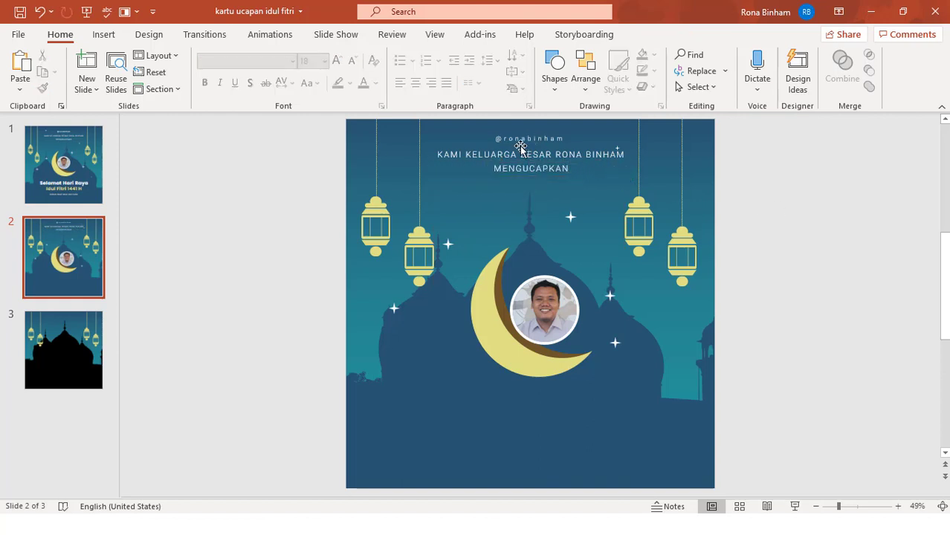
Step: Nudge the three header text boxes down together
drag(647, 184, 425, 125)
click(661, 35)
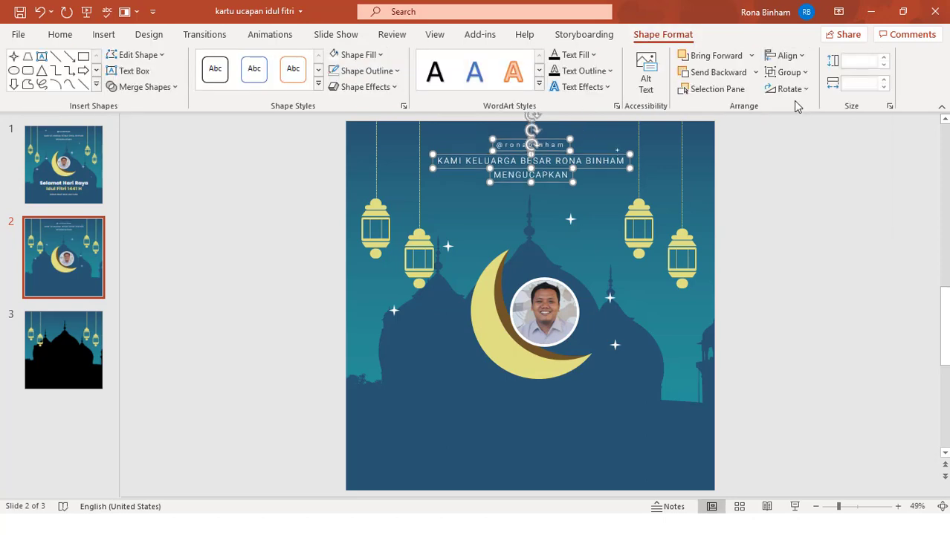
key(Down)
key(Down)
key(Down)
click(824, 188)
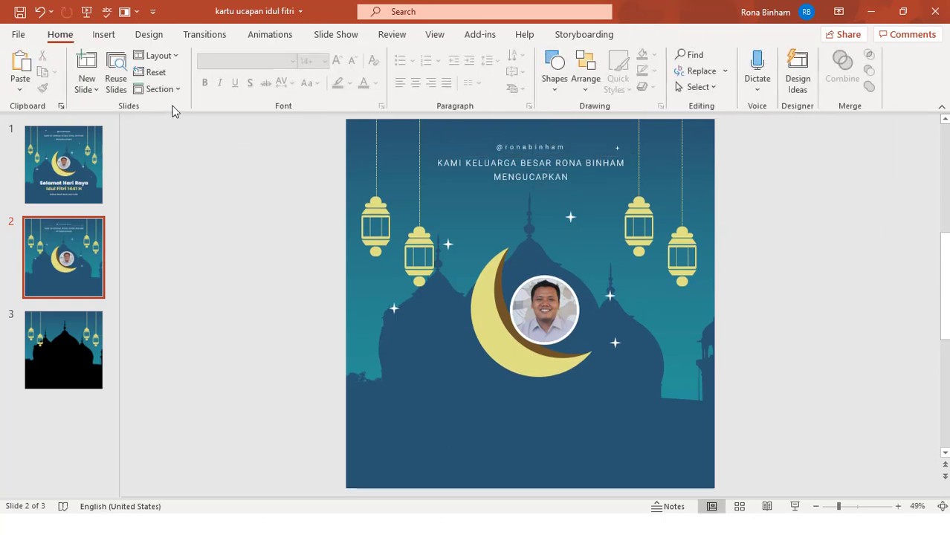
Step: Add a text box reading 'Selamat Hari Raya' in the Poppins font
click(104, 34)
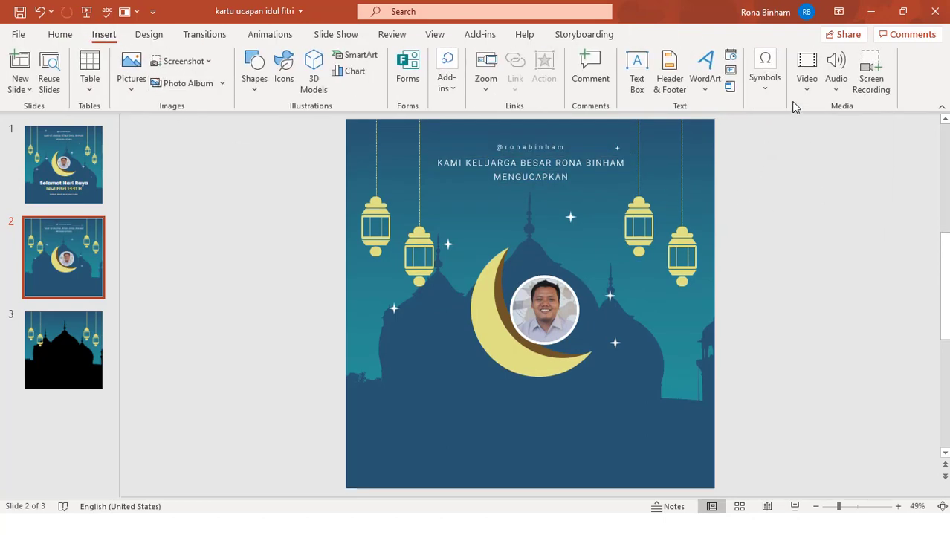
click(636, 72)
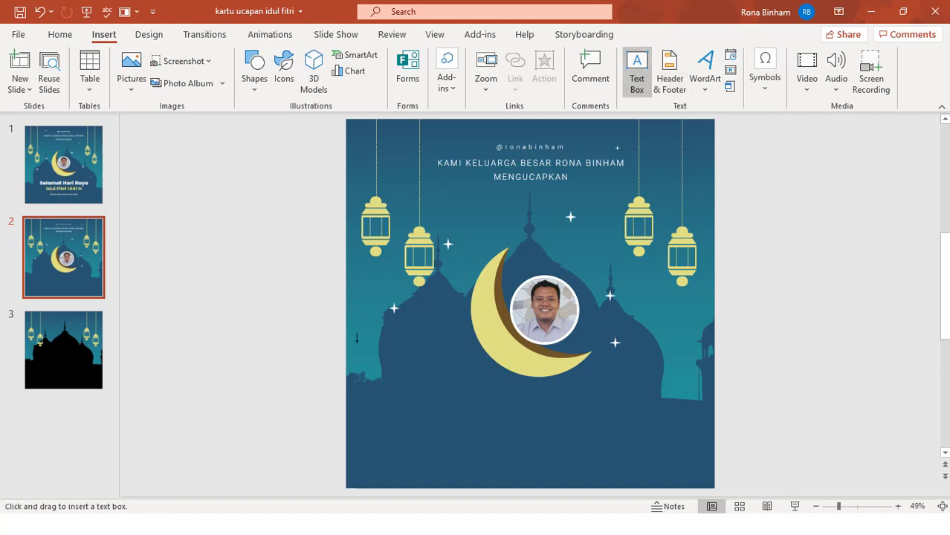
click(238, 310)
text(Selamat Hari Raya)
click(252, 63)
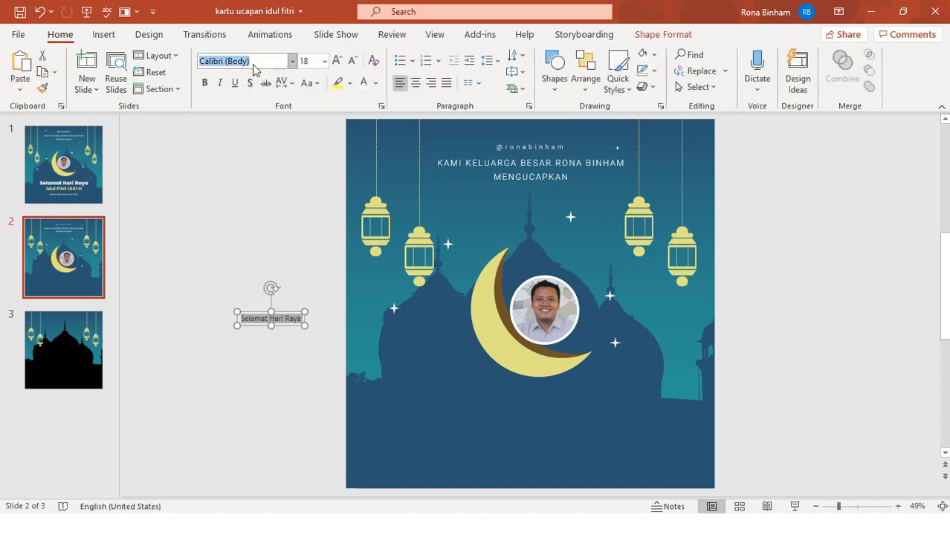
text(Poppins)
key(Return)
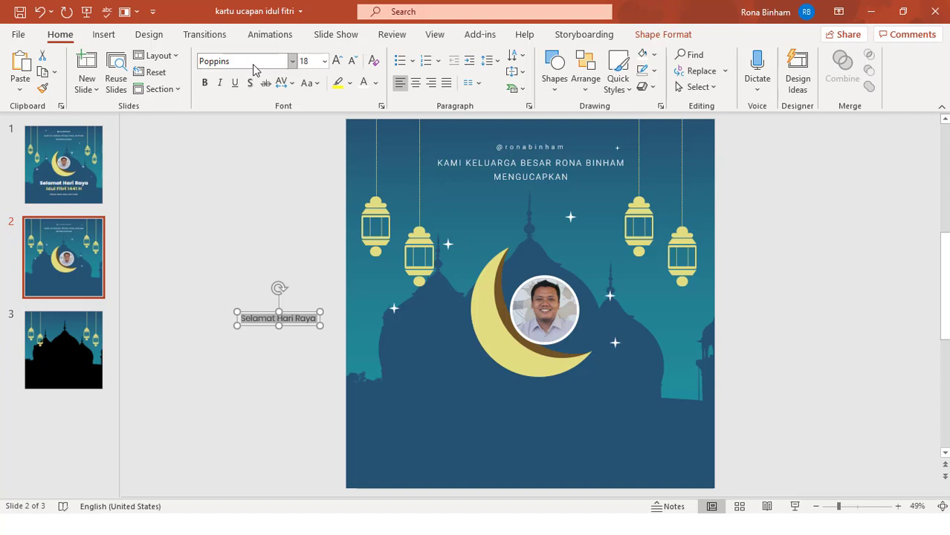
Step: Make the greeting bold, size 44 and white, placed just below the moon
click(205, 83)
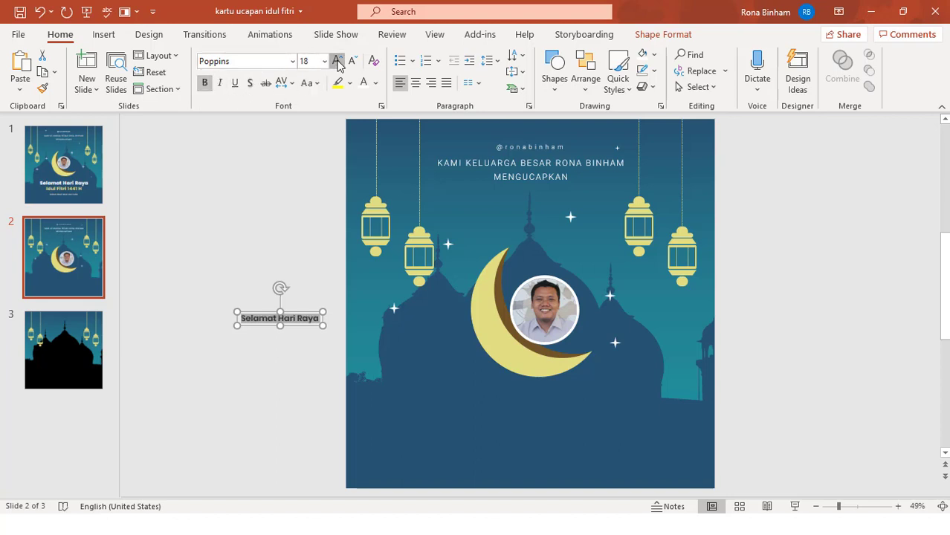
click(338, 61)
click(338, 61)
click(338, 61)
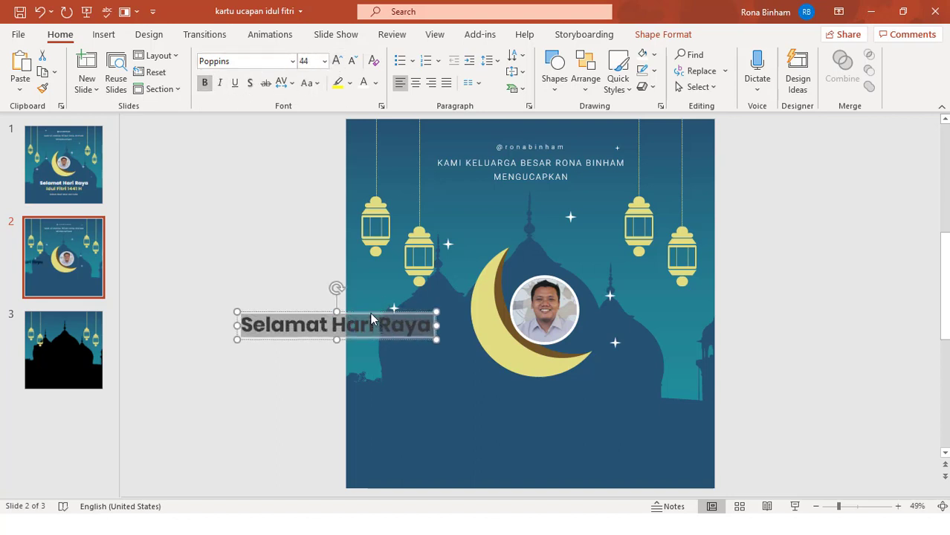
drag(371, 315, 567, 386)
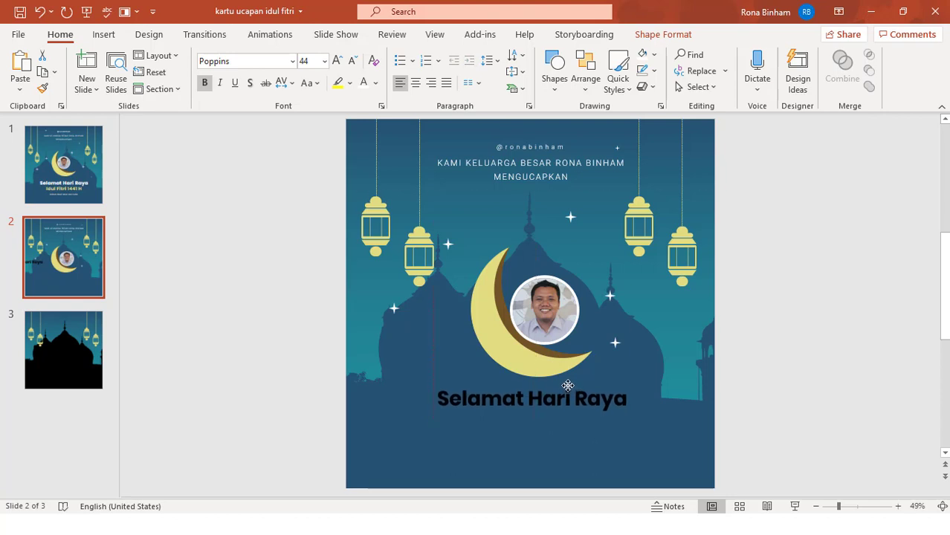
drag(567, 386, 569, 384)
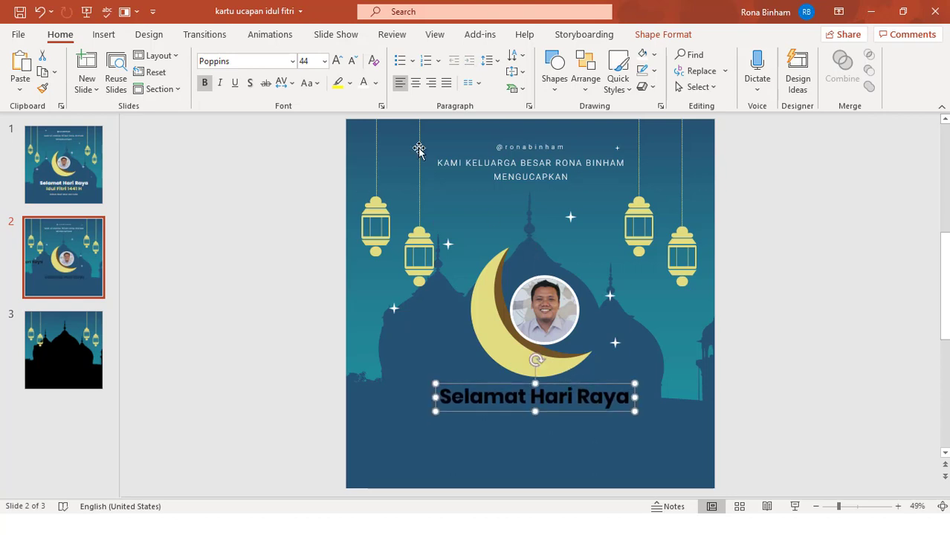
click(364, 83)
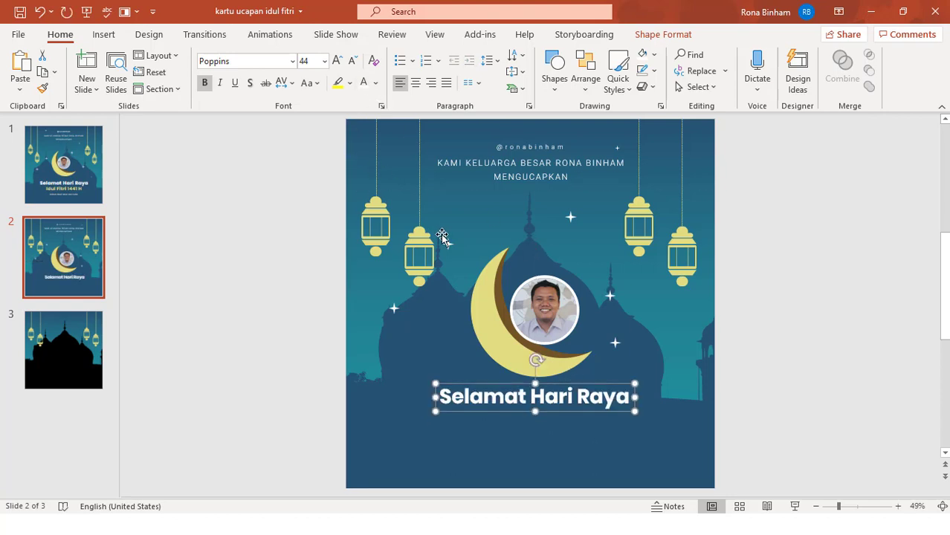
Step: Duplicate the greeting below itself and change the copy to 'Idul Fitri 1441 H'
key(ctrl+d)
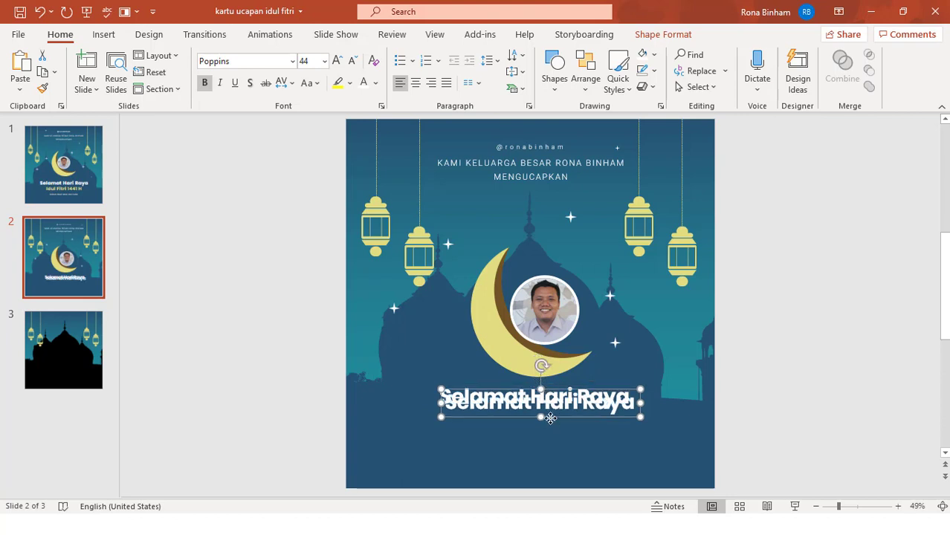
drag(550, 417, 544, 439)
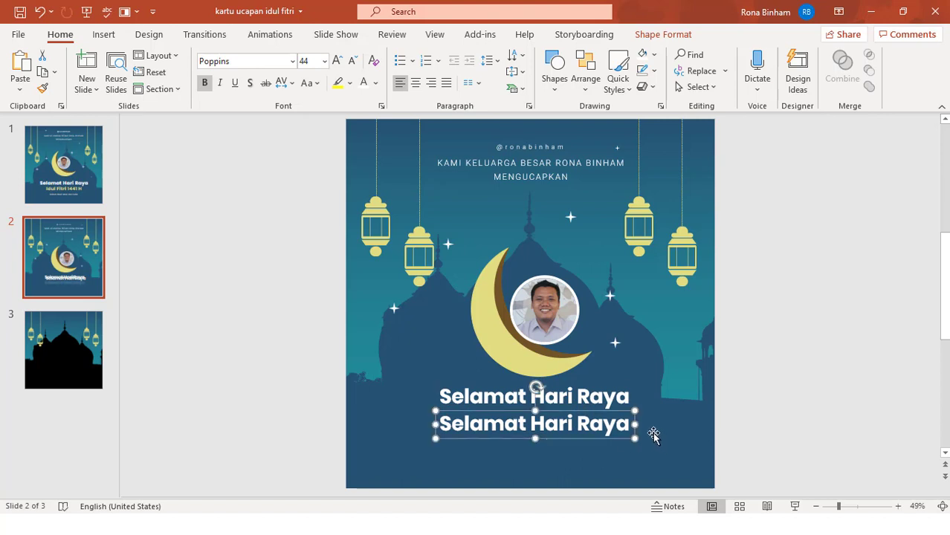
click(627, 425)
key(BackSpace)
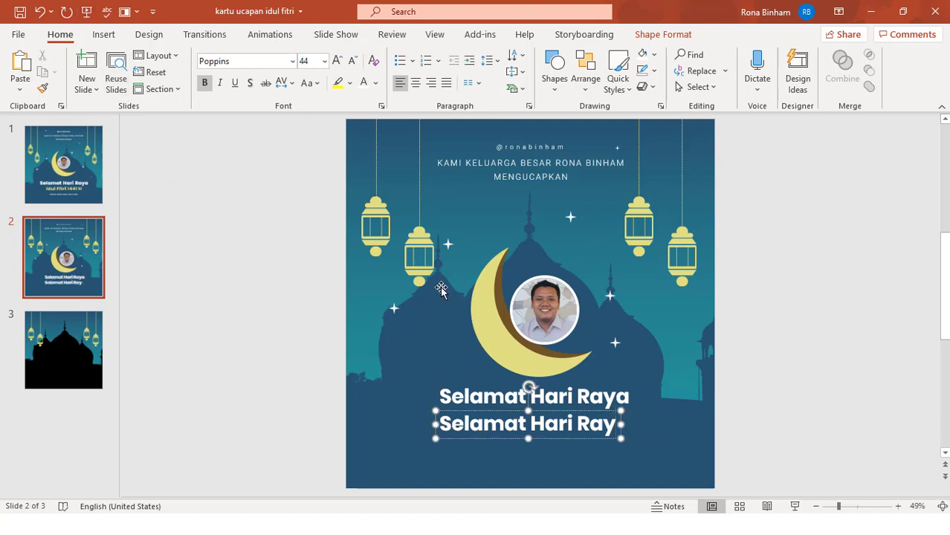
key(BackSpace)
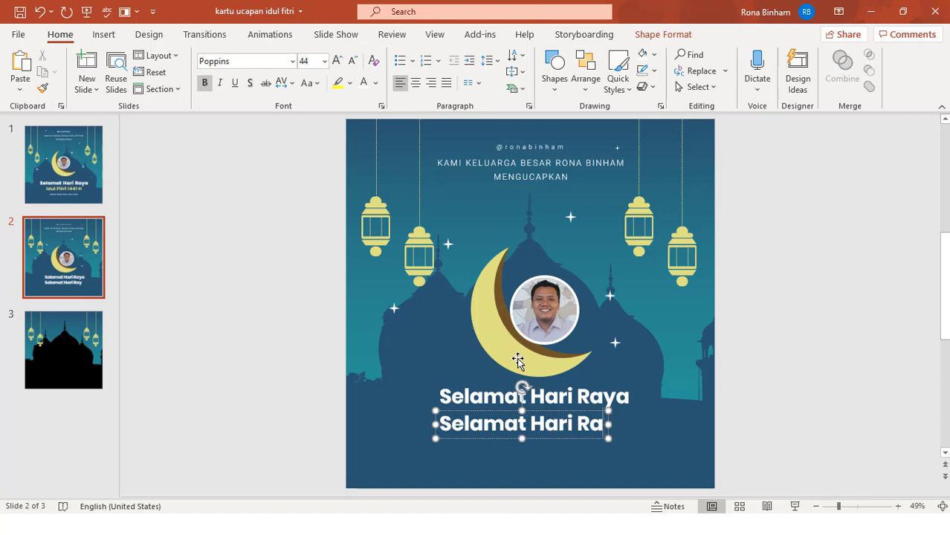
key(BackSpace)
key(BackSpace)
key(BackSpace)
key(BackSpace)
key(BackSpace)
key(BackSpace)
text(I)
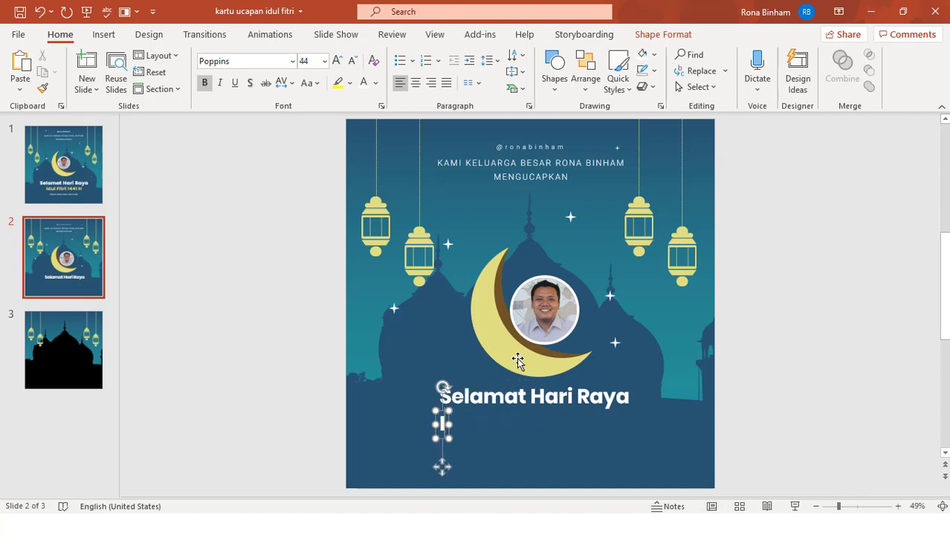
text(dul F)
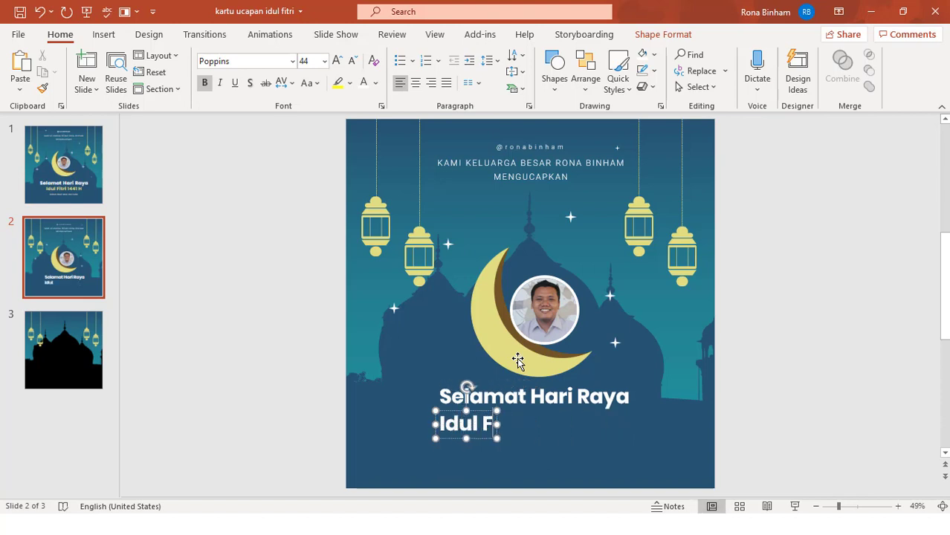
text(itri 1)
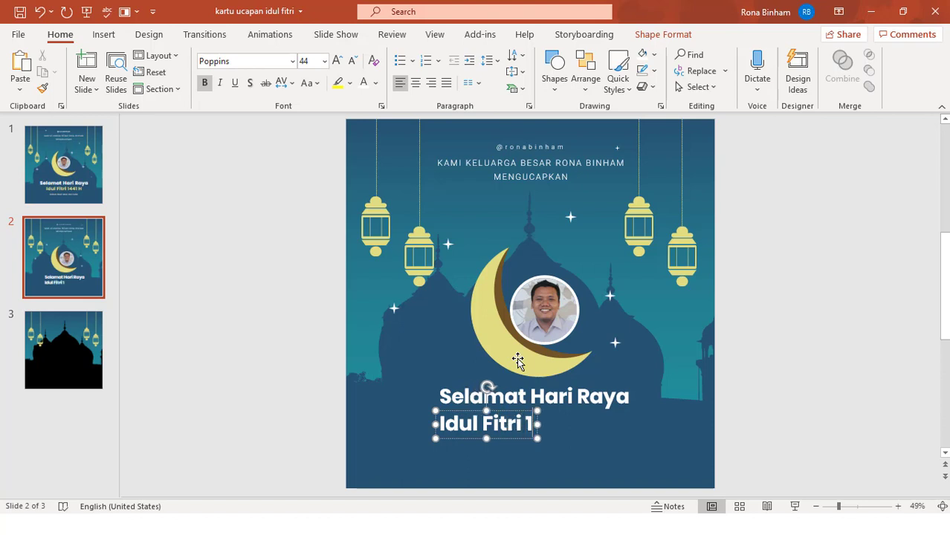
text(441)
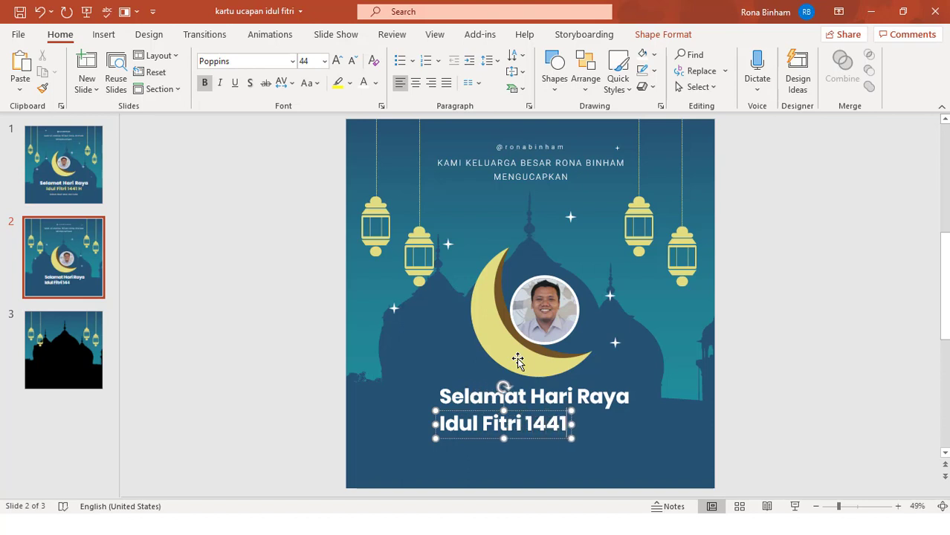
text( H)
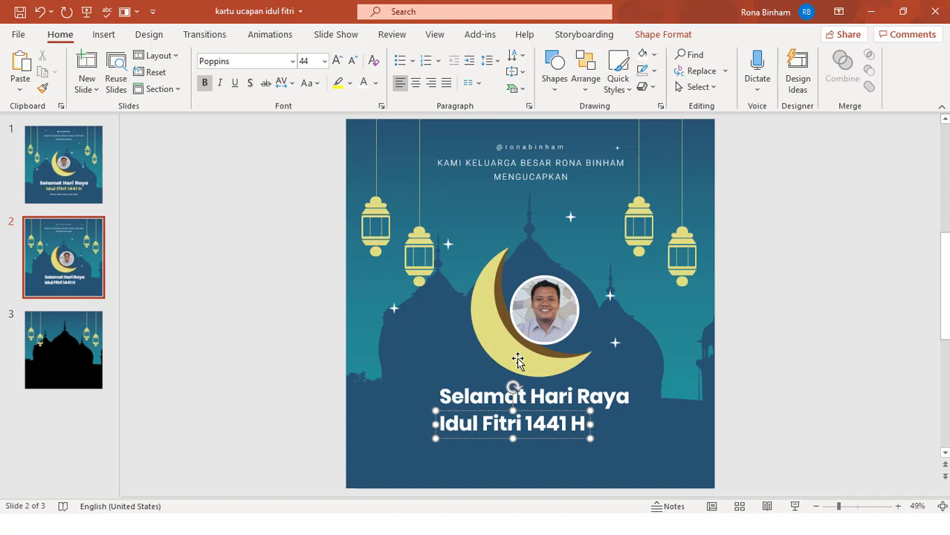
key(Escape)
key(Escape)
Step: Centre the two greeting lines horizontally
click(442, 398)
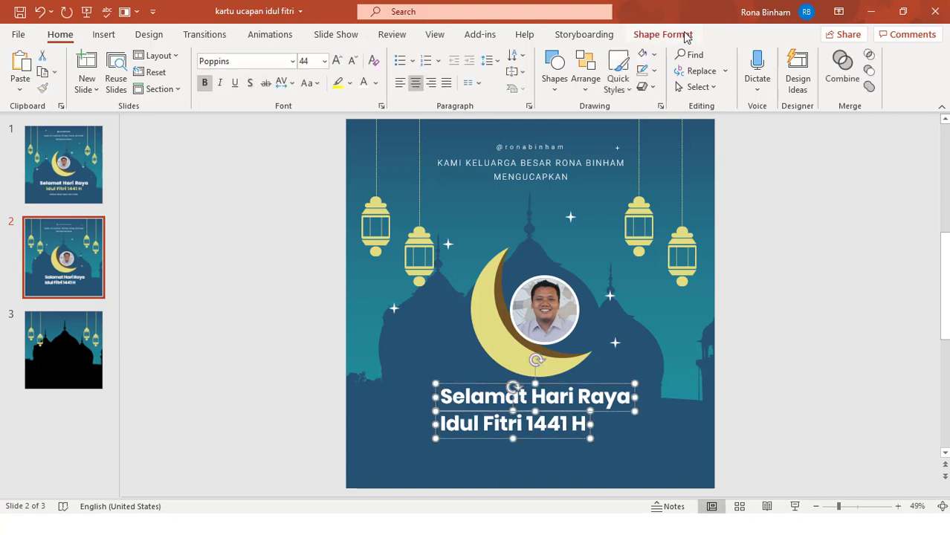
click(680, 35)
click(793, 60)
click(801, 94)
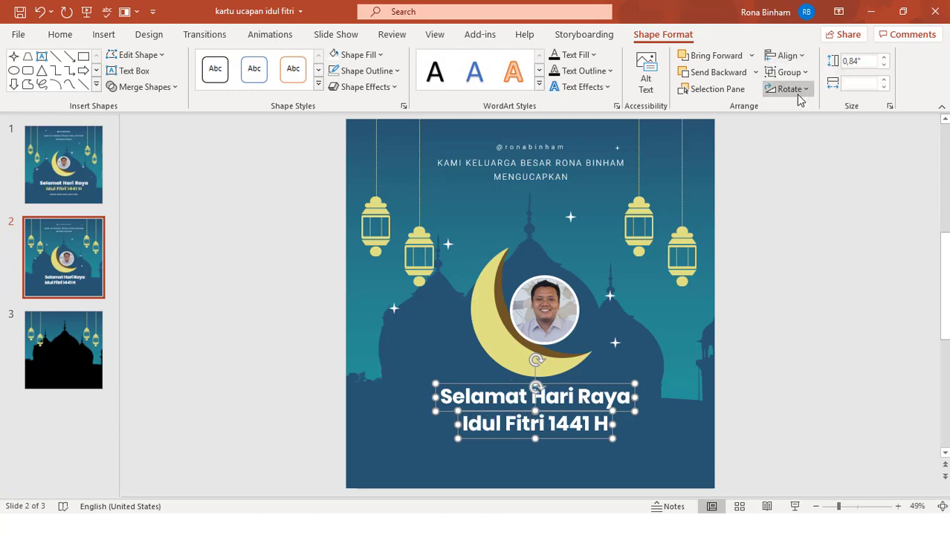
click(838, 297)
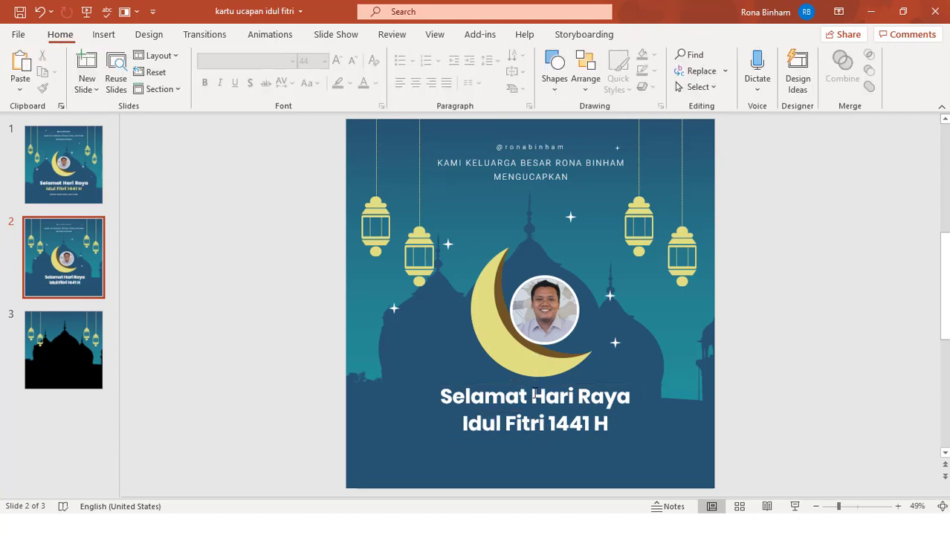
Step: Colour the 'Idul Fitri 1441 H' line yellow
triple_click(473, 418)
click(72, 37)
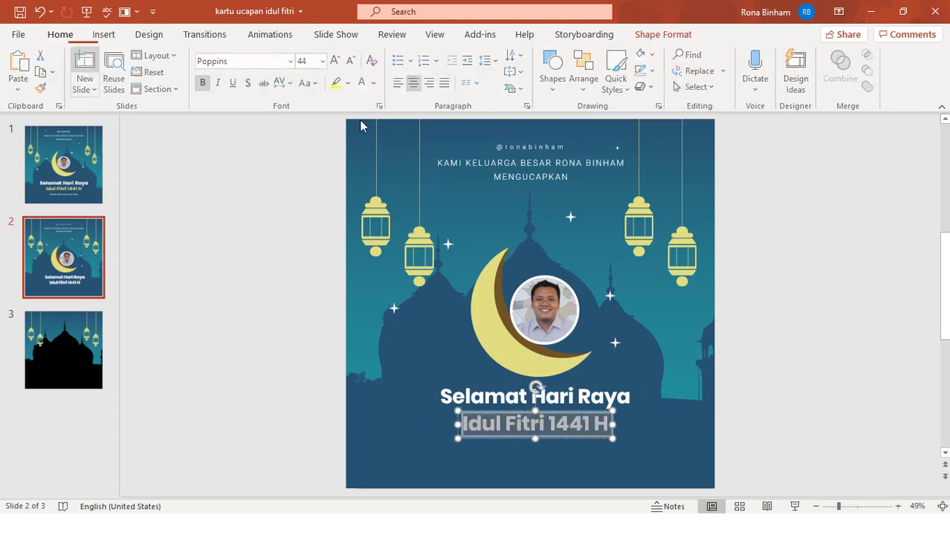
click(375, 89)
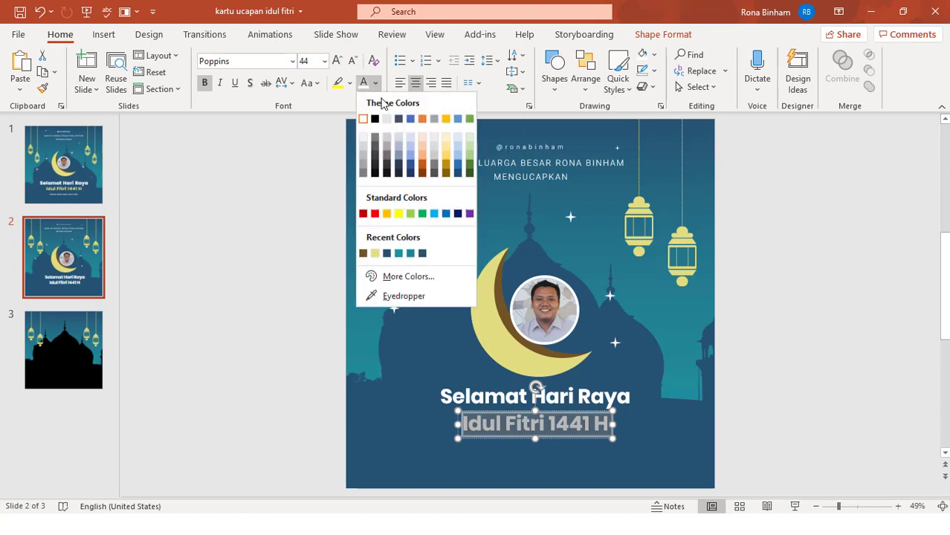
click(374, 250)
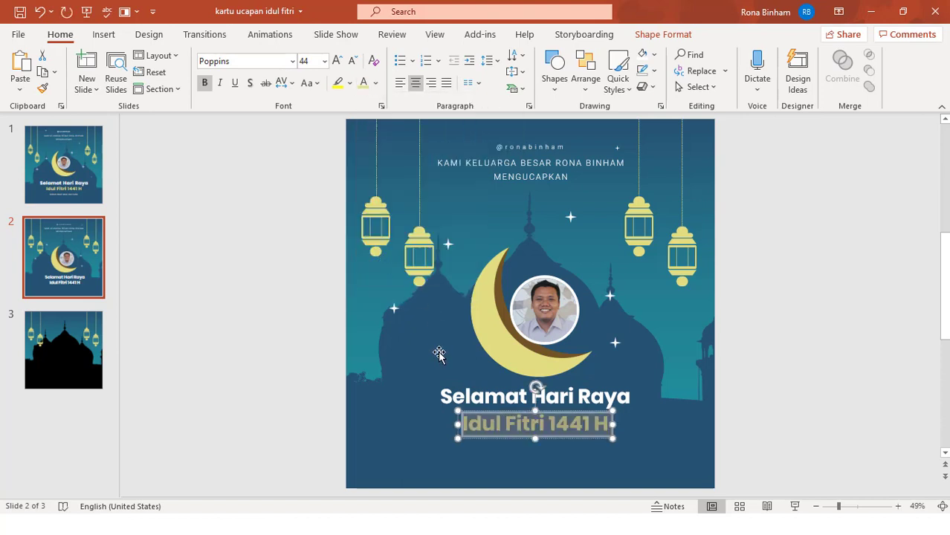
Step: Give both heading lines Loose character spacing
shift+click(456, 390)
click(311, 87)
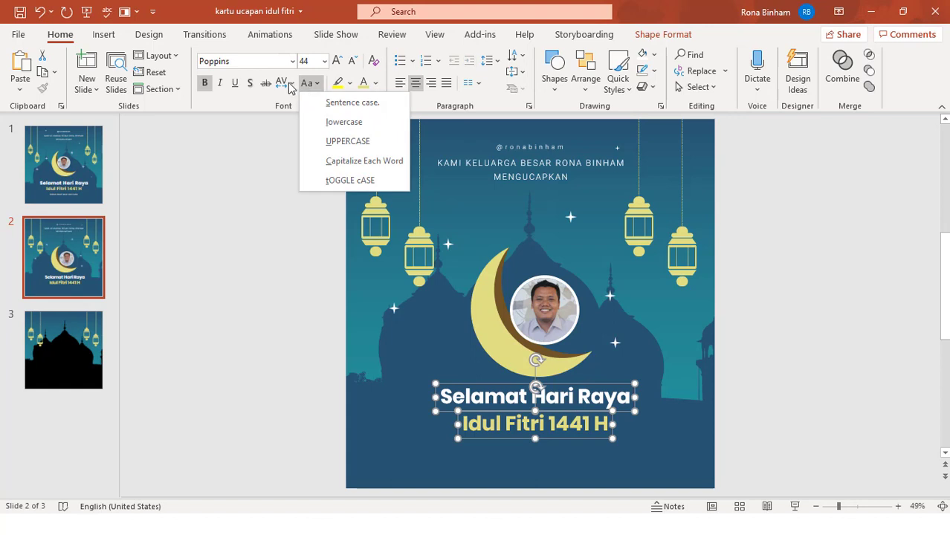
click(290, 83)
click(302, 162)
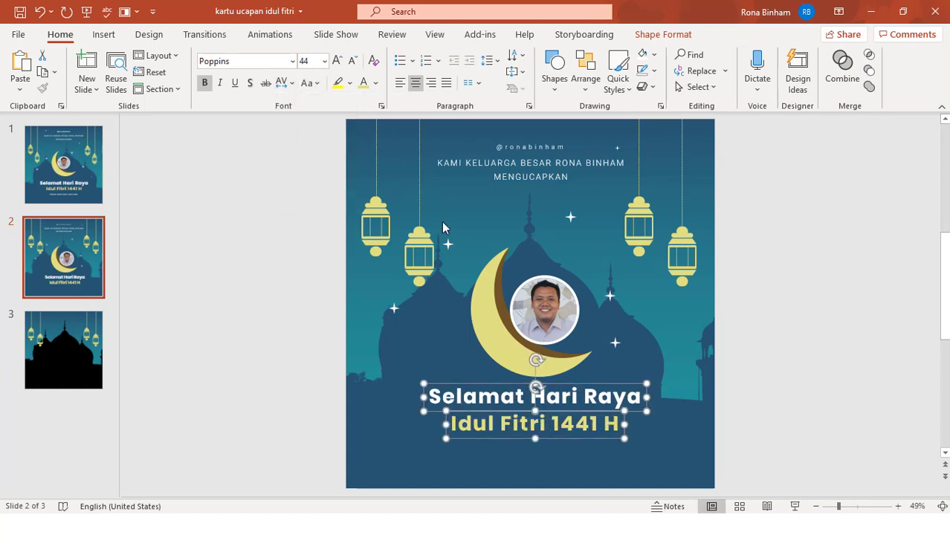
click(842, 331)
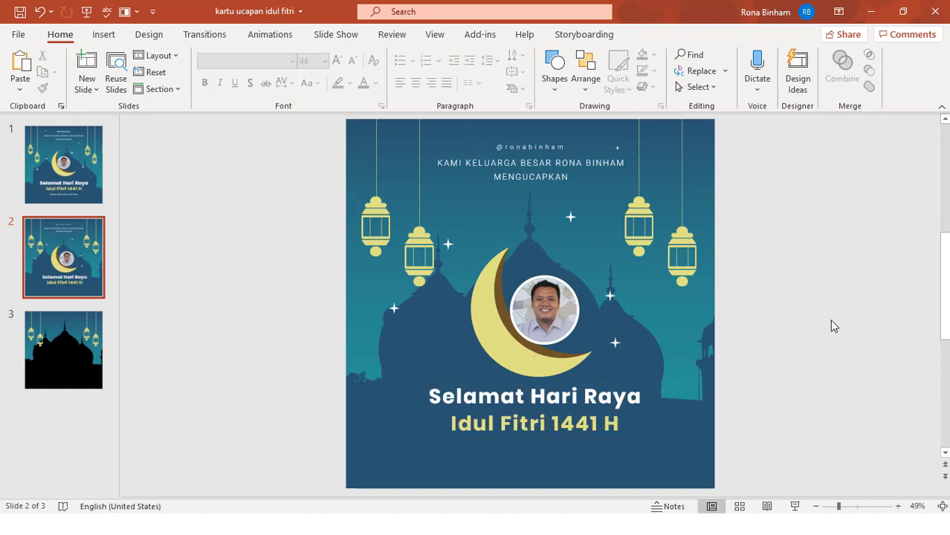
Step: Add a 'Mohon maaf lahir dan batin' line in Roboto, Very Loose spacing, below 'Idul Fitri 1441 H'
click(103, 34)
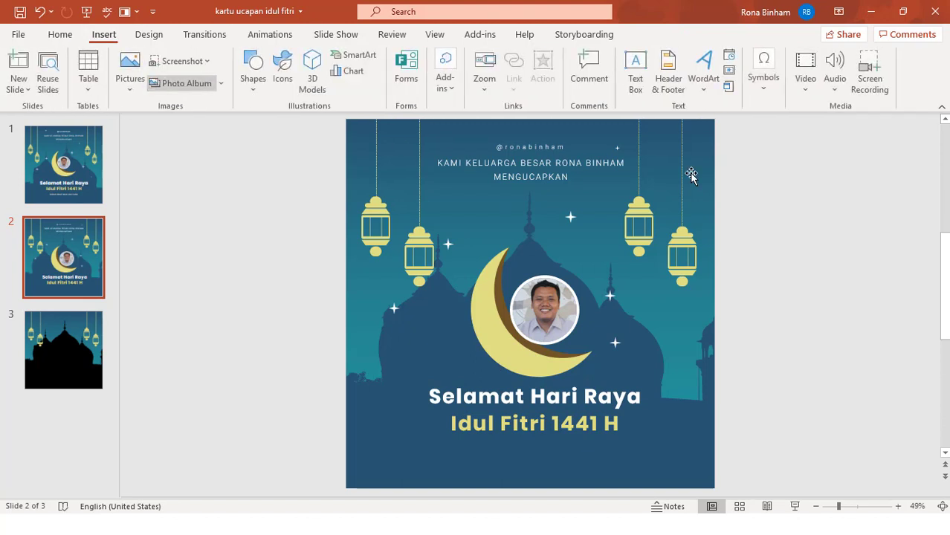
click(636, 72)
click(289, 329)
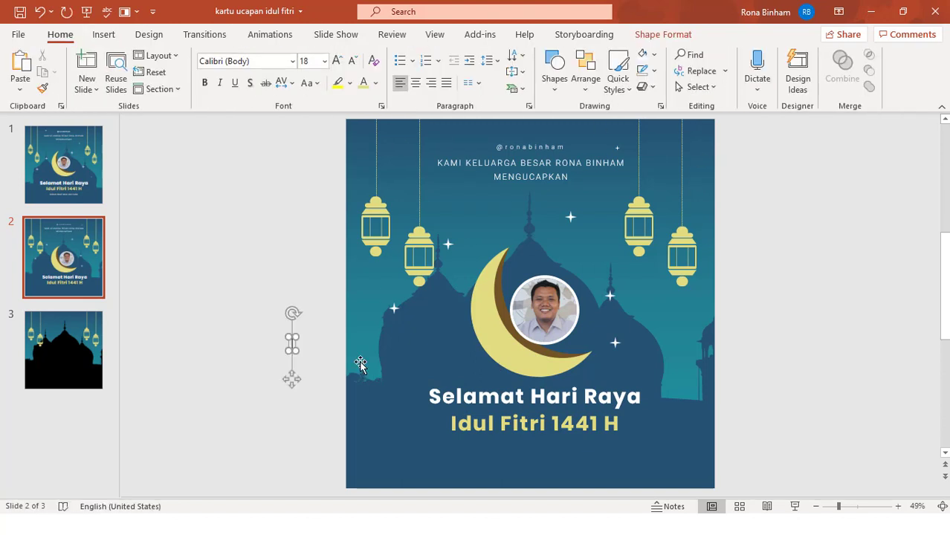
key(ctrl+v)
key(ctrl+a)
click(253, 62)
text(Roboto)
key(Return)
click(286, 83)
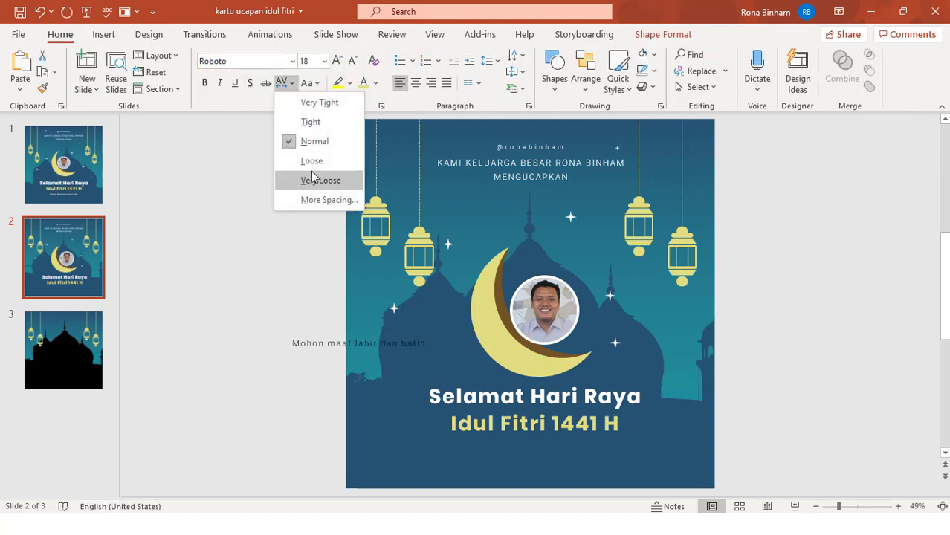
click(314, 178)
drag(409, 338, 566, 439)
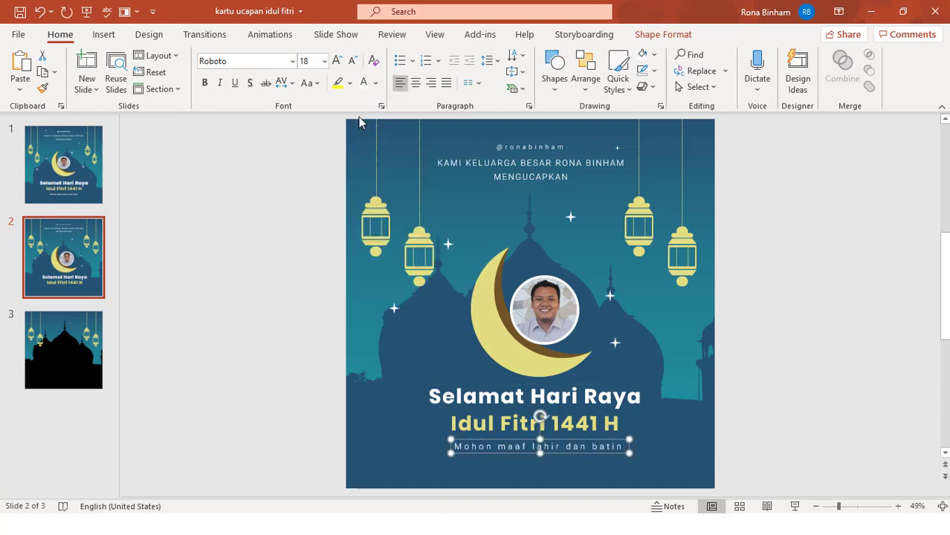
click(333, 162)
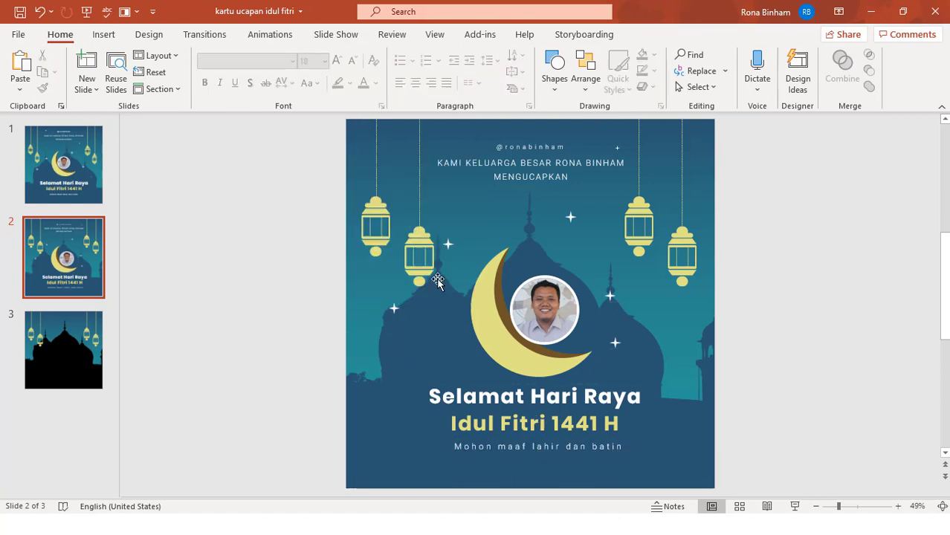
Step: Shift the second lantern slightly left and the rightmost lantern slightly right
drag(420, 234, 408, 234)
click(890, 235)
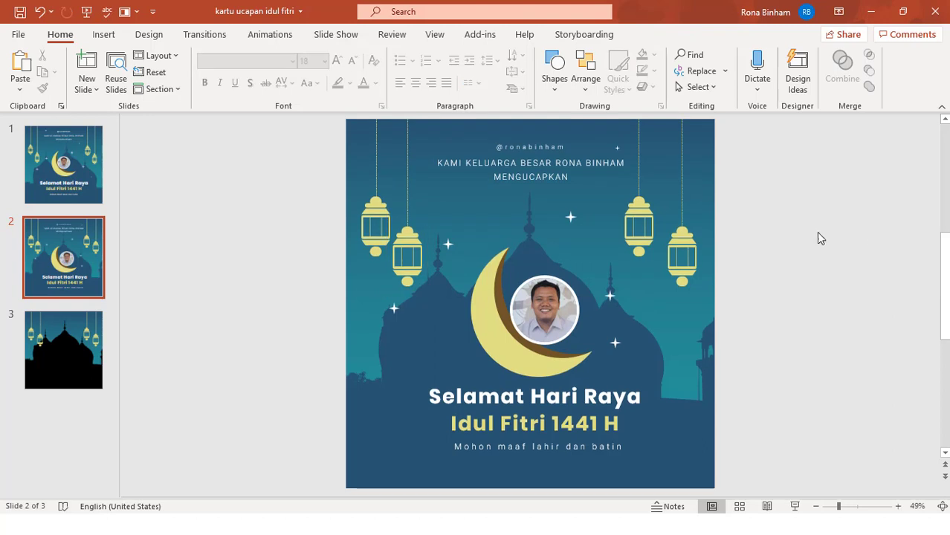
click(659, 216)
drag(658, 215, 668, 216)
click(876, 221)
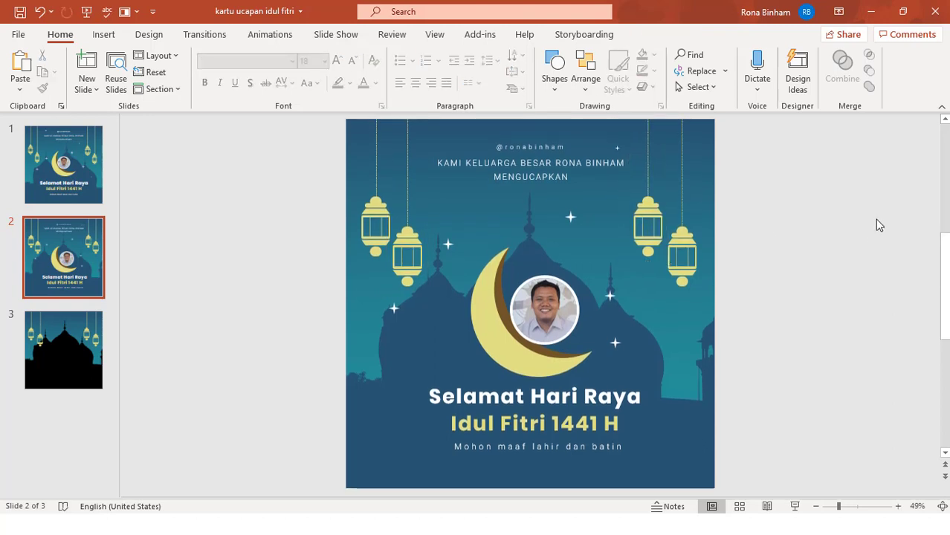
Step: Nudge the three greeting lines down and enlarge the moon and photo group
drag(738, 480, 335, 371)
key(Down)
key(Down)
key(Down)
key(Down)
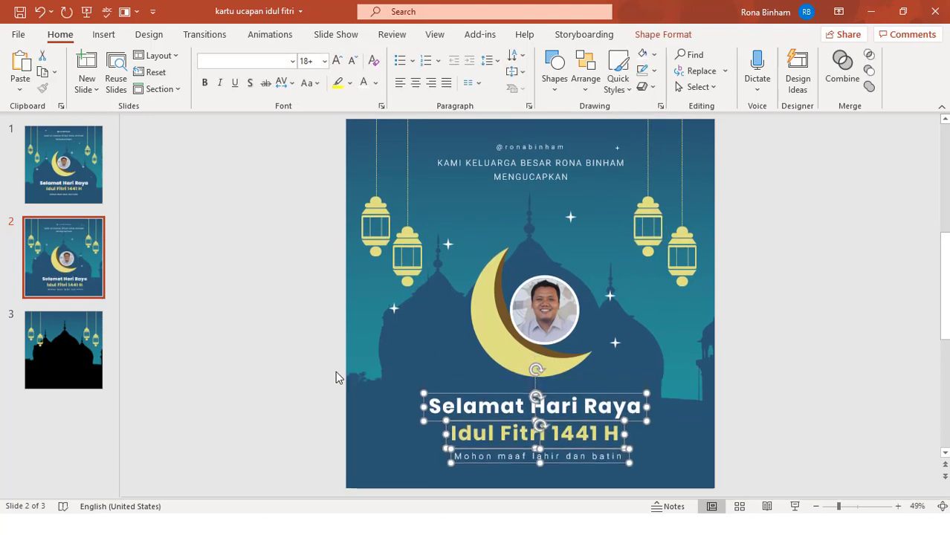
key(Down)
key(Down)
click(557, 286)
drag(601, 241, 562, 229)
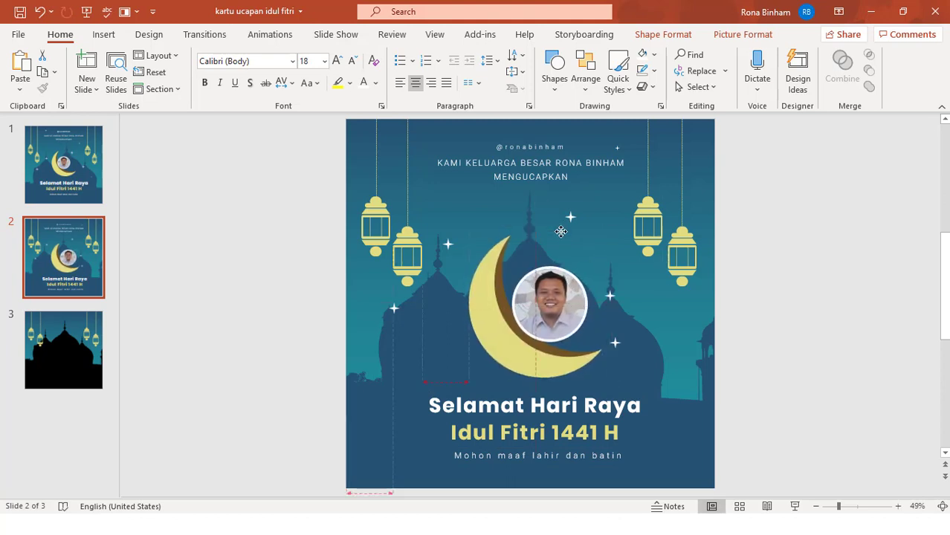
click(836, 332)
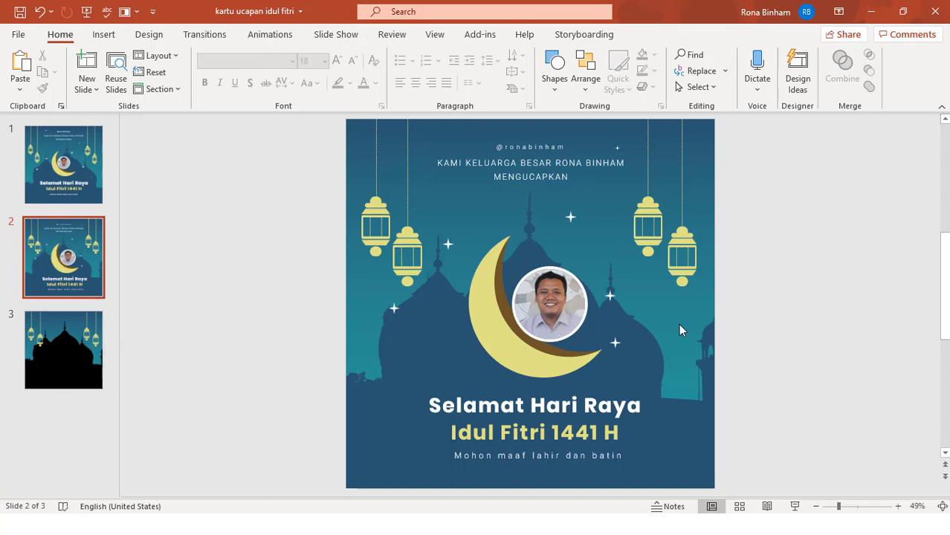
Step: Compare with slide 3's silhouette picture, then return to slide 2
click(66, 370)
click(65, 273)
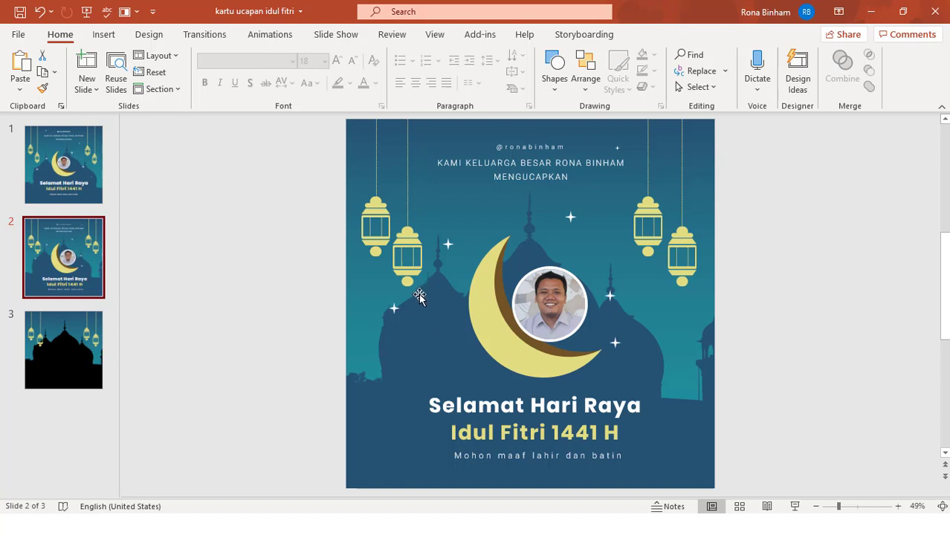
click(56, 353)
click(504, 350)
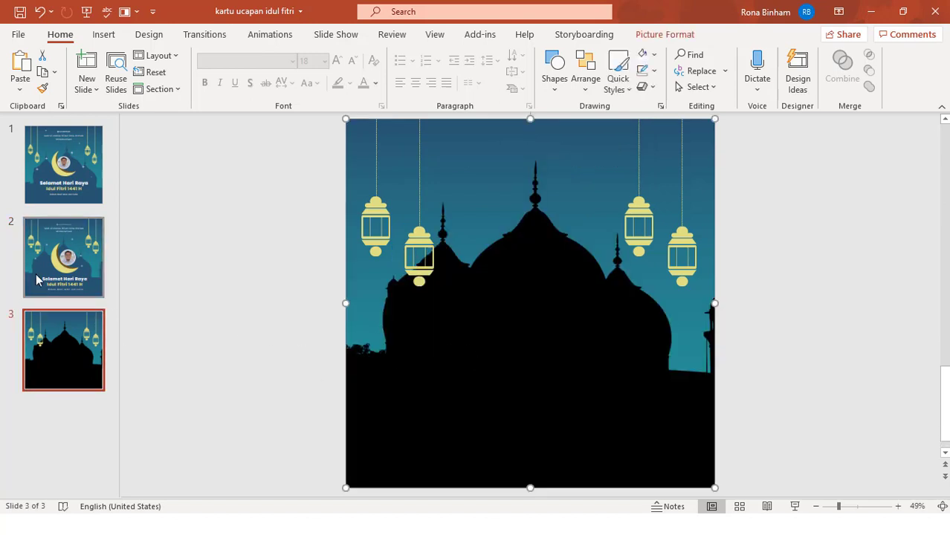
click(63, 258)
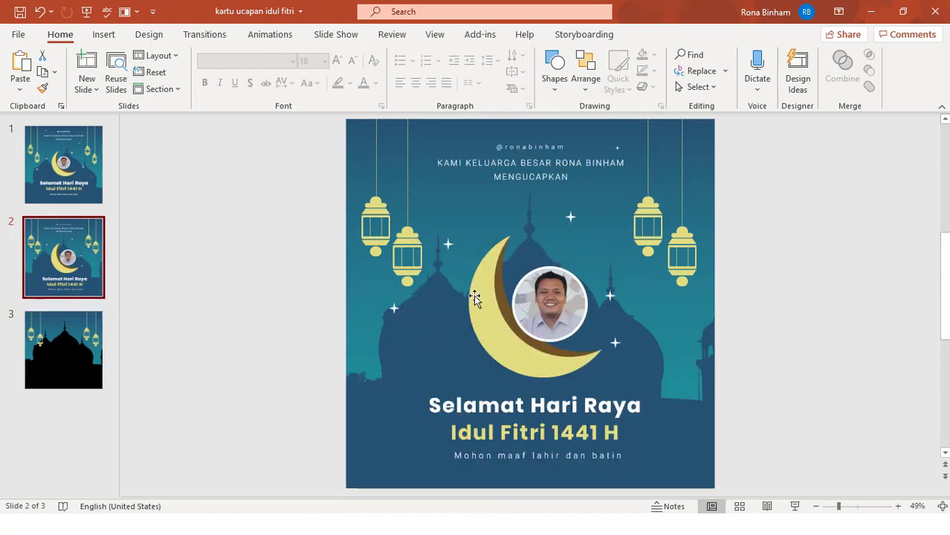
Step: Copy the moon group and the three greeting lines onto slide 3
click(500, 291)
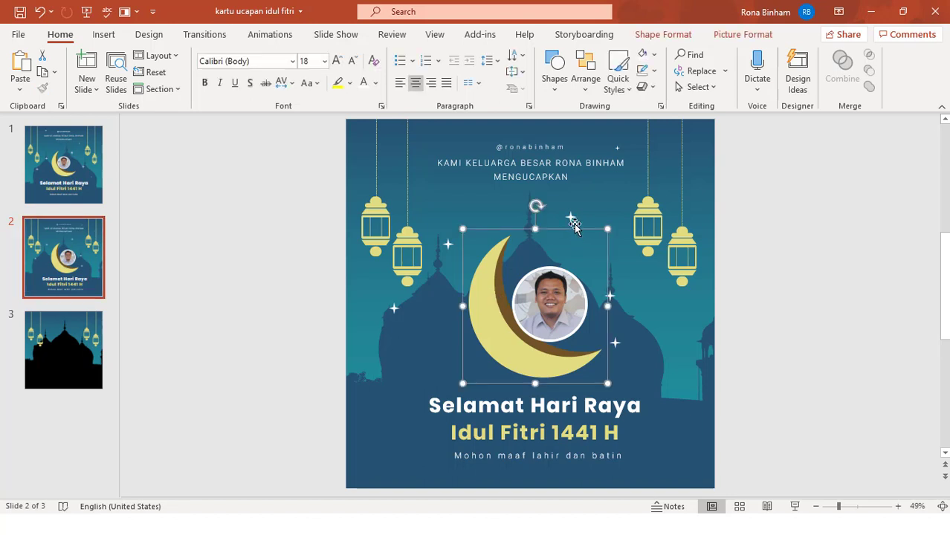
shift+click(542, 403)
shift+click(536, 432)
shift+click(536, 455)
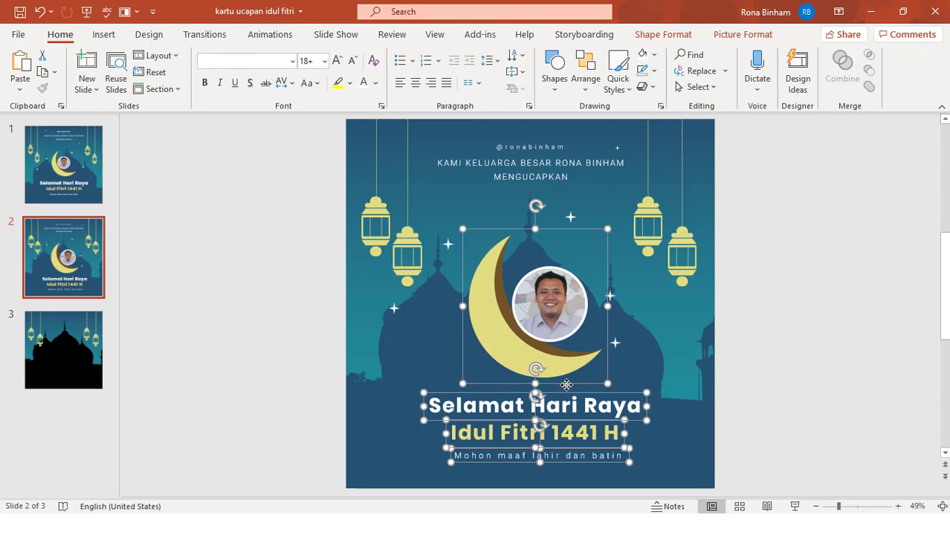
right_click(566, 384)
click(594, 121)
click(68, 366)
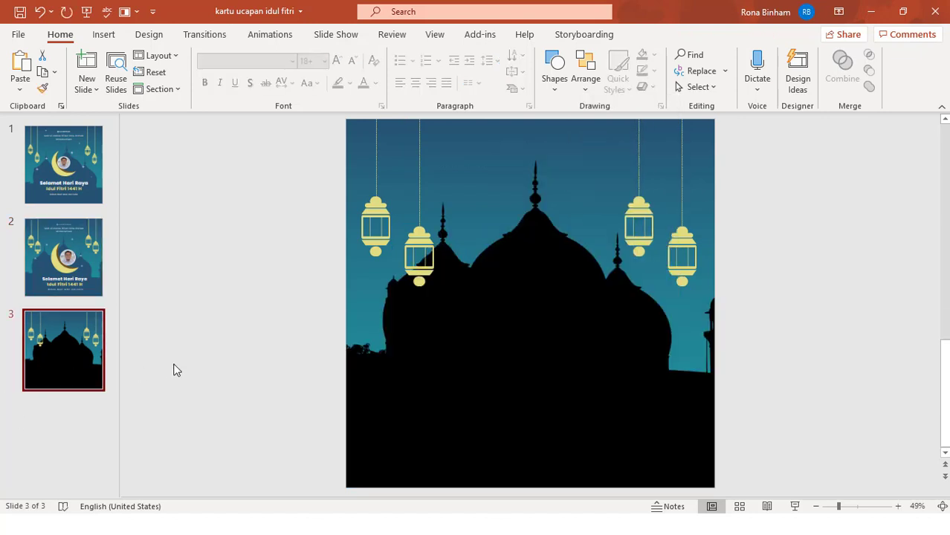
key(ctrl+v)
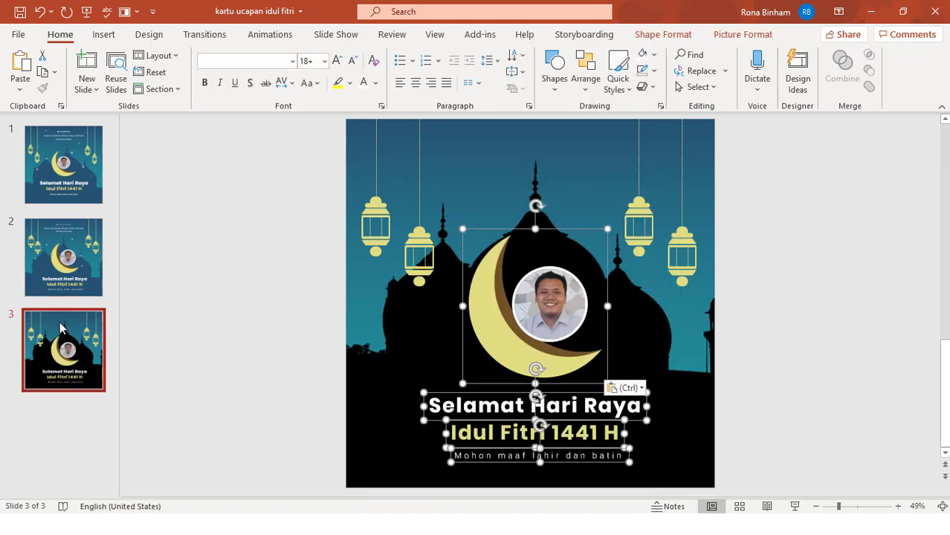
Step: Copy the social media handle, family greeting and MENGUCAPKAN header lines onto slide 3
click(61, 282)
click(511, 142)
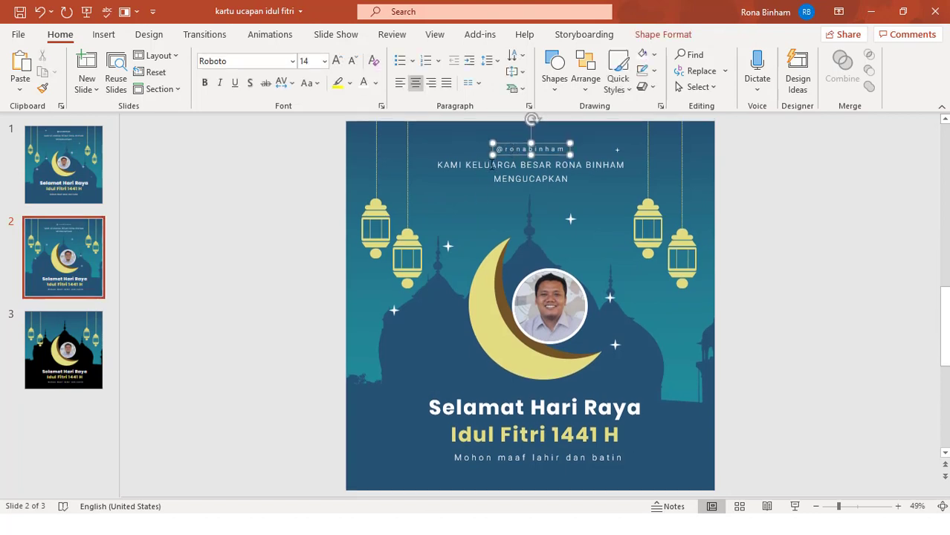
shift+click(488, 165)
shift+click(504, 180)
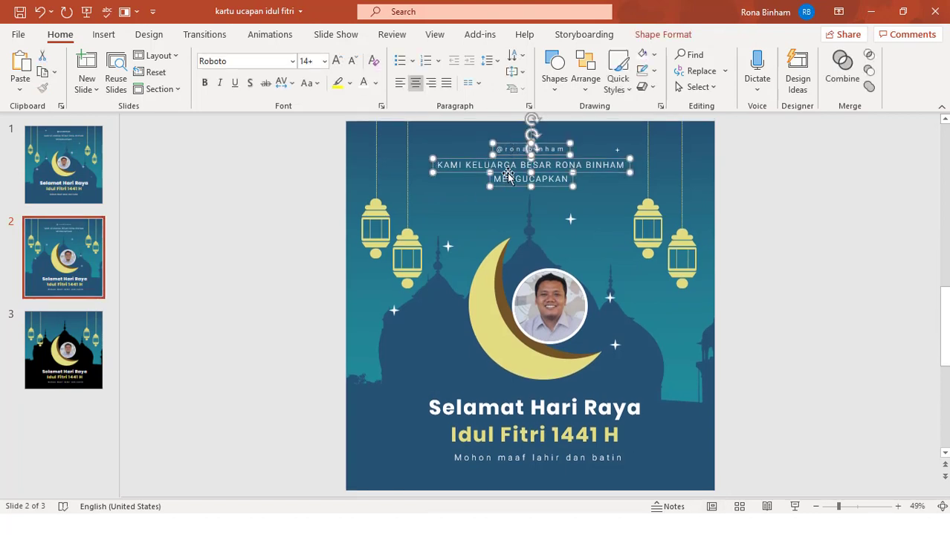
right_click(509, 179)
click(530, 201)
click(63, 344)
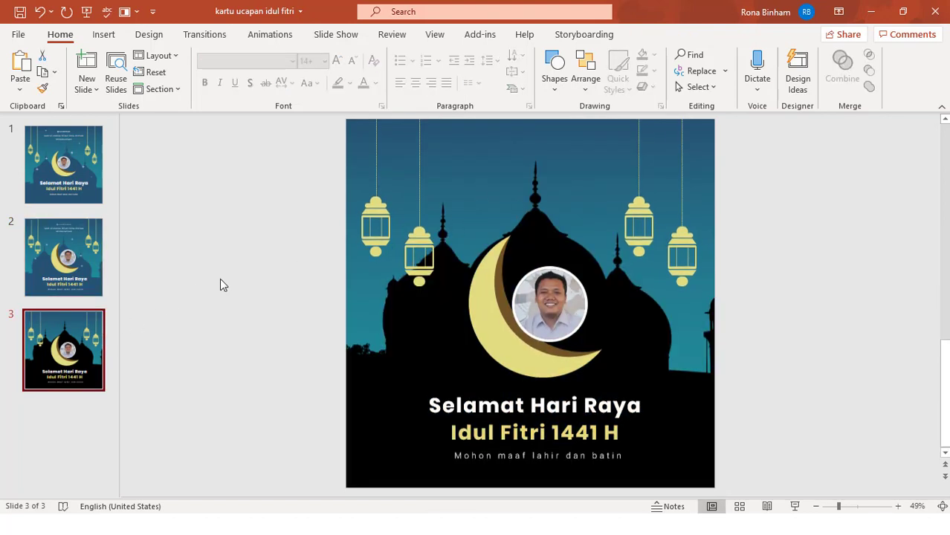
key(ctrl+v)
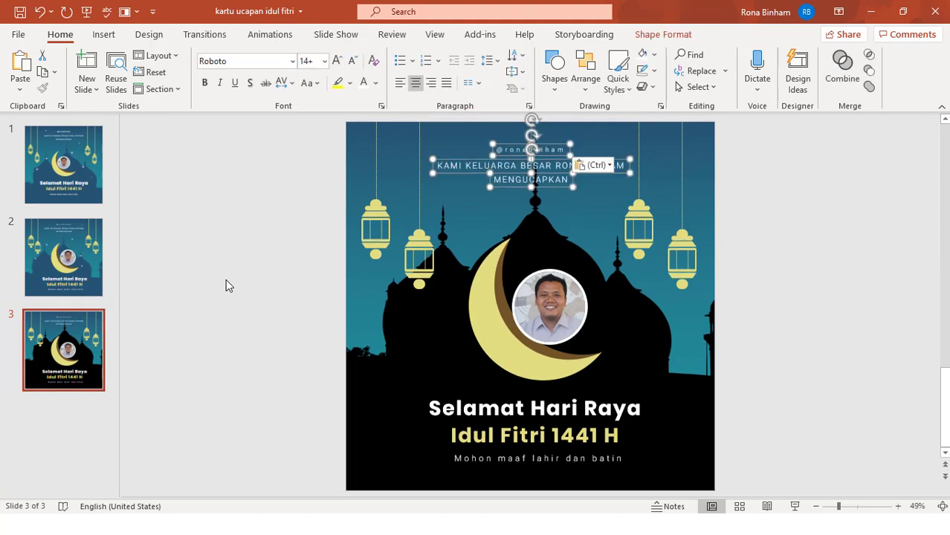
click(226, 280)
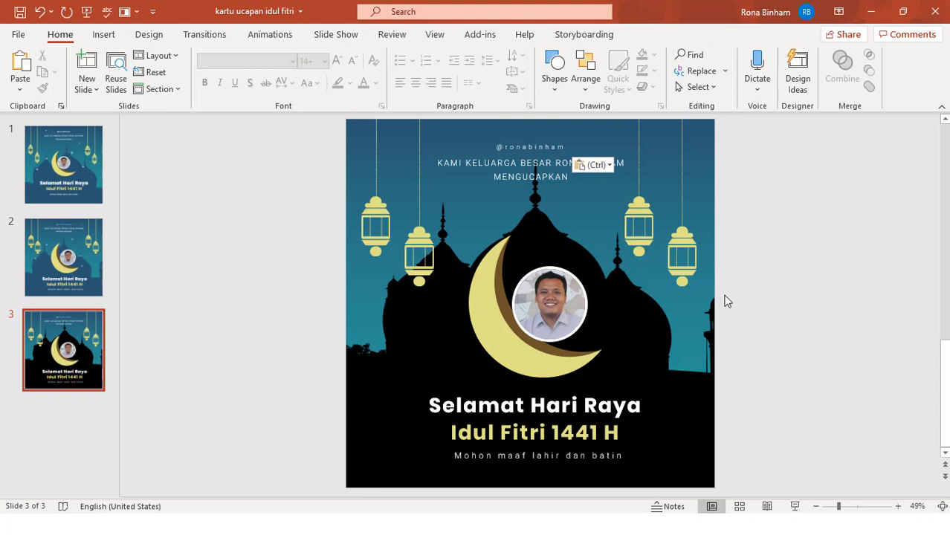
Step: On slide 2, select all the white sparkle stars, leaving the mosque shape out
click(66, 258)
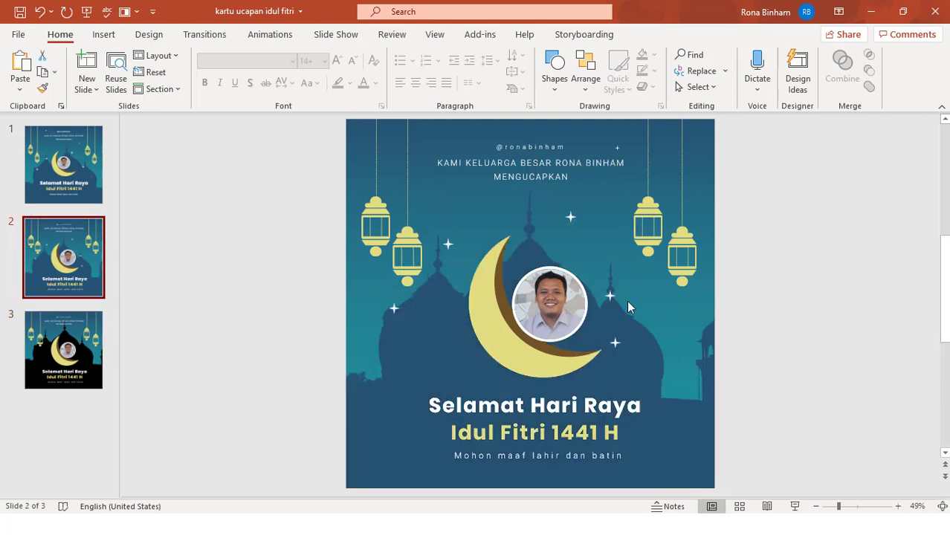
click(392, 309)
shift+click(448, 244)
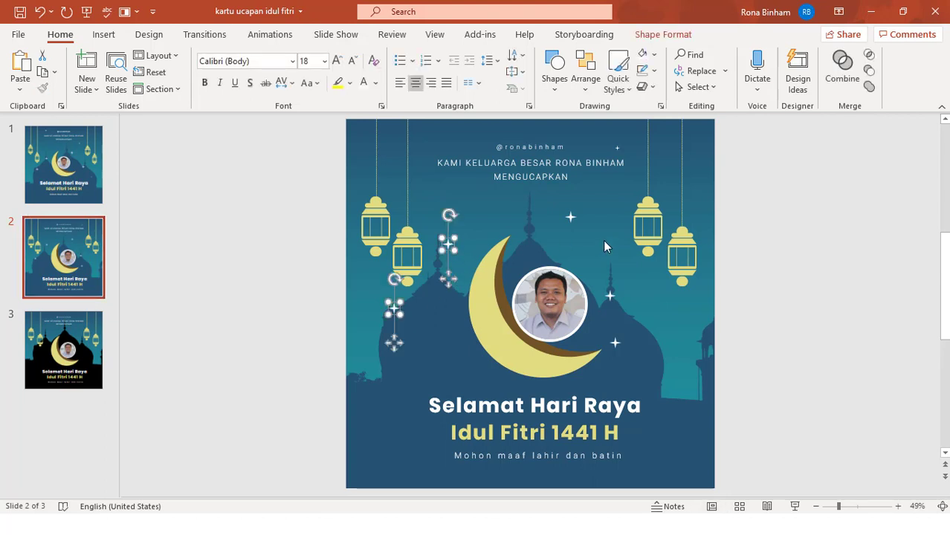
shift+click(572, 218)
shift+click(610, 298)
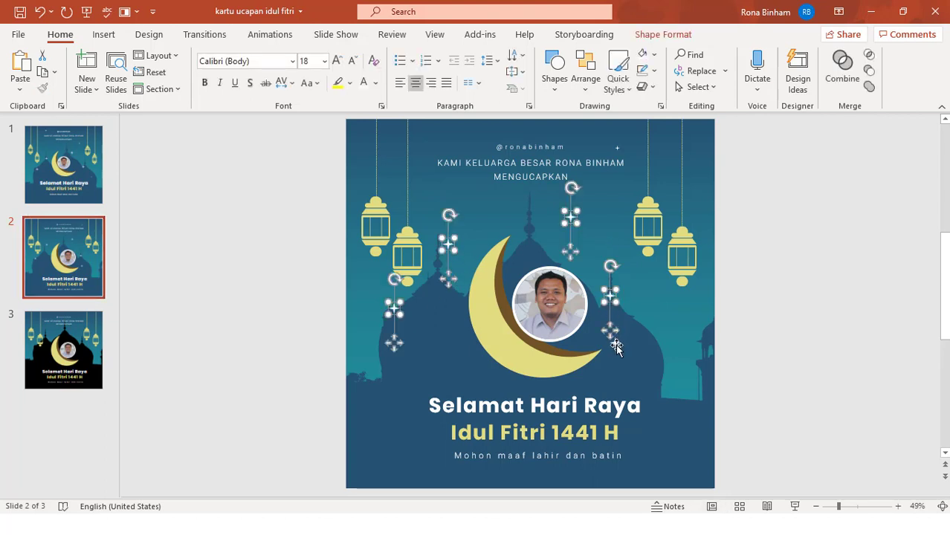
shift+click(615, 346)
shift+click(616, 340)
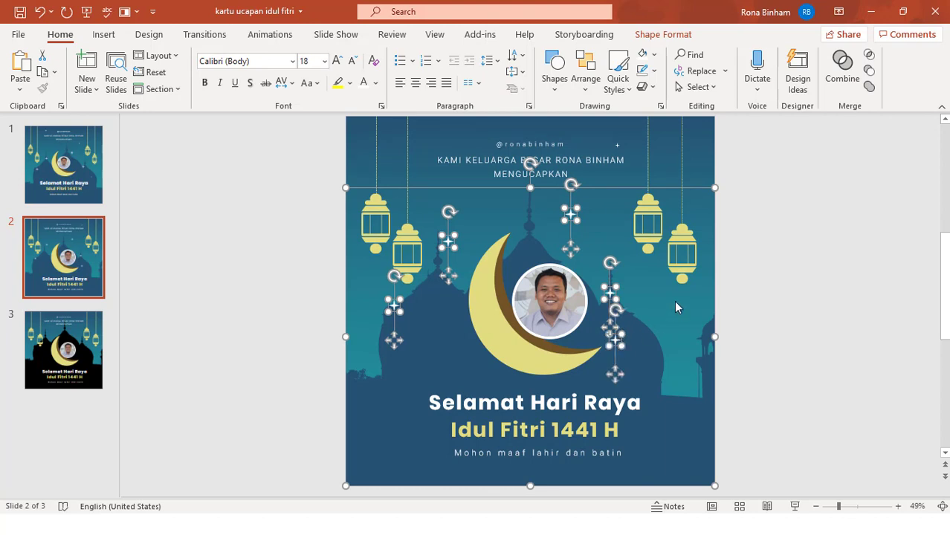
shift+click(618, 190)
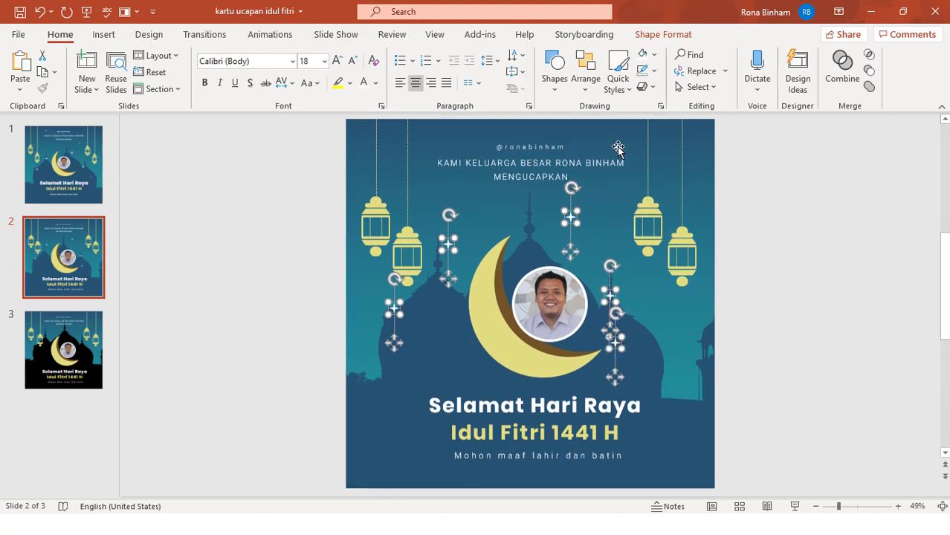
shift+click(617, 147)
Step: Copy the selected sparkle stars and paste them onto slide 3
right_click(616, 147)
click(650, 179)
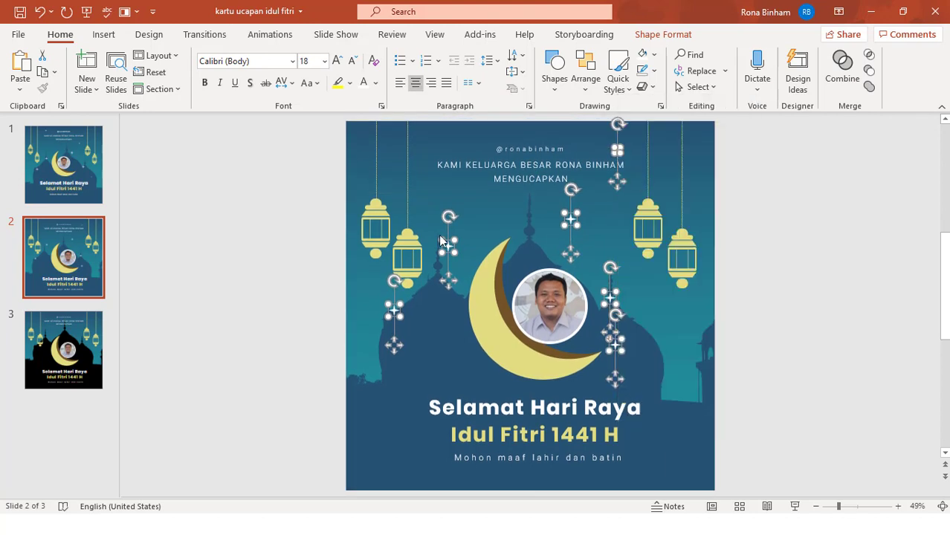
click(70, 337)
right_click(259, 246)
click(291, 273)
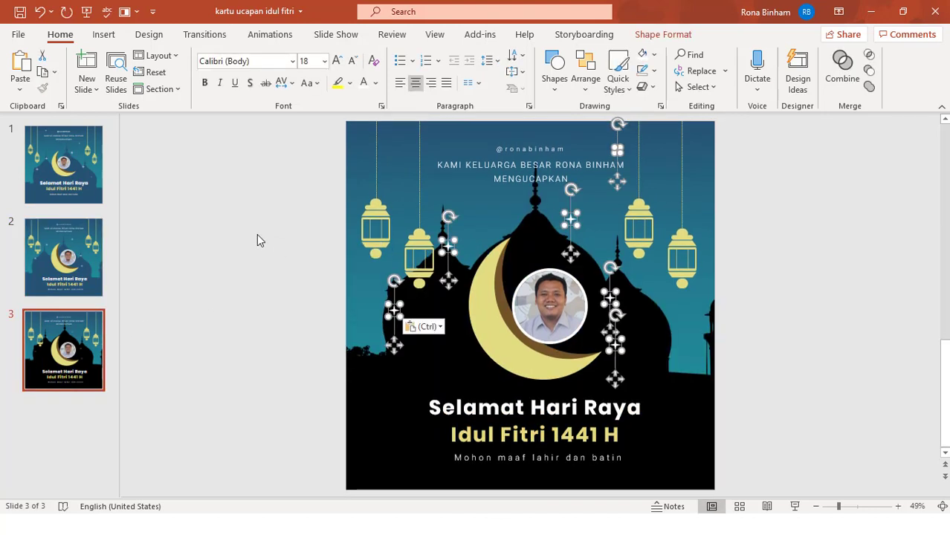
click(823, 319)
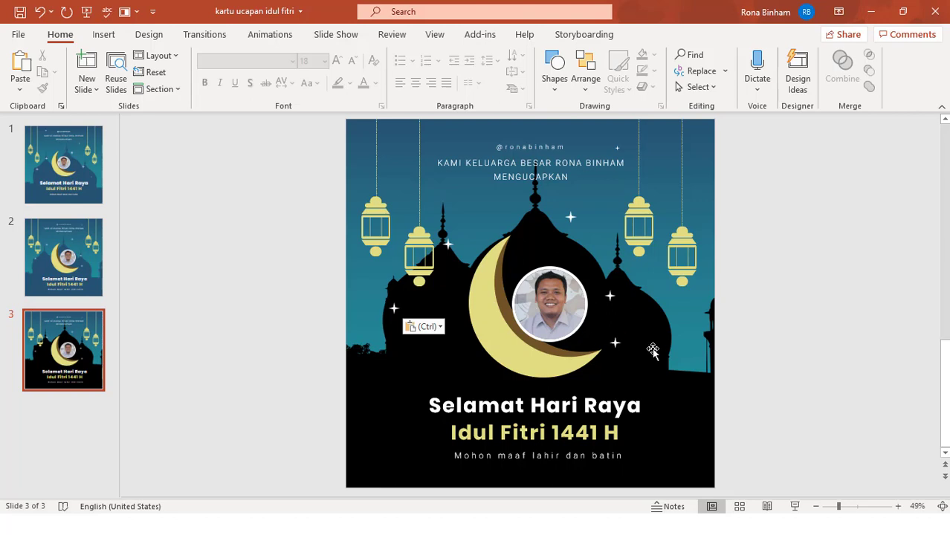
Step: Recolour slide 3's mosque picture, trying gold and dark blue before settling on green
click(699, 375)
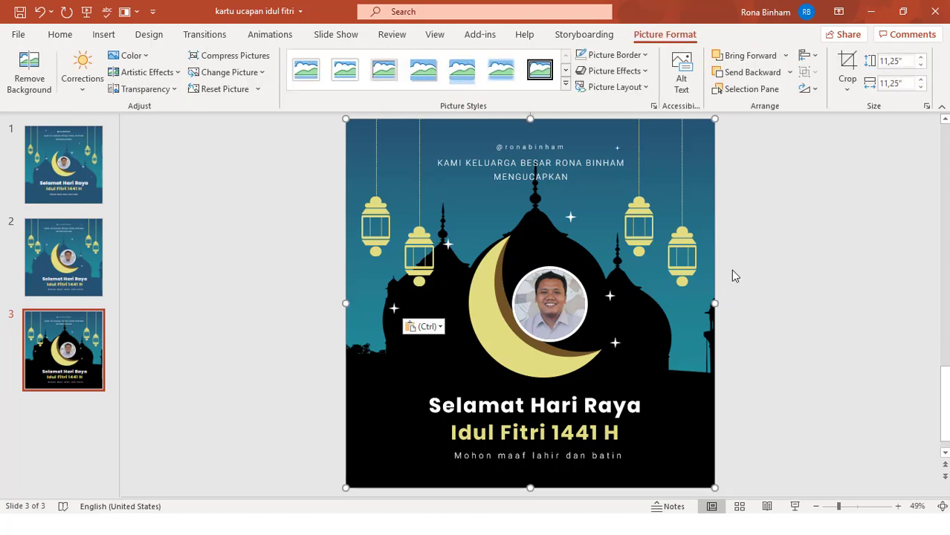
click(143, 57)
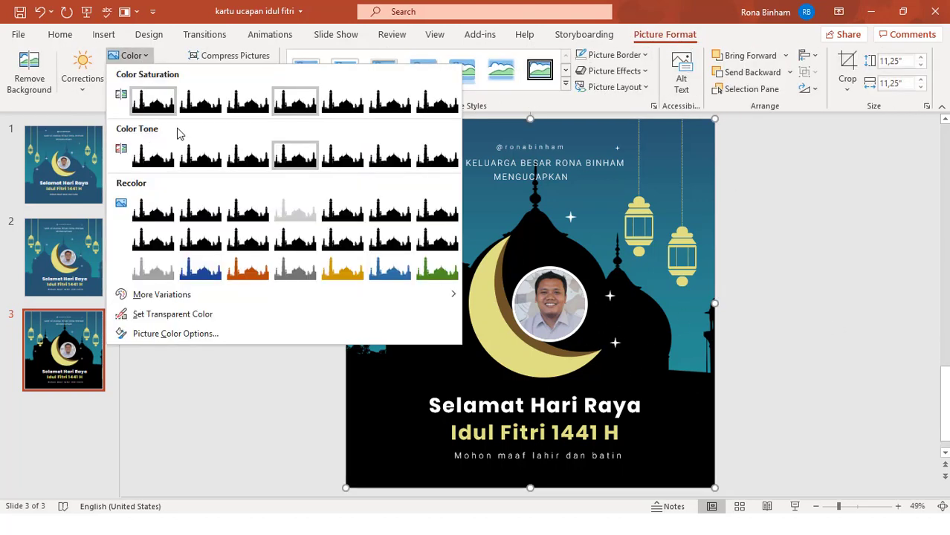
click(354, 272)
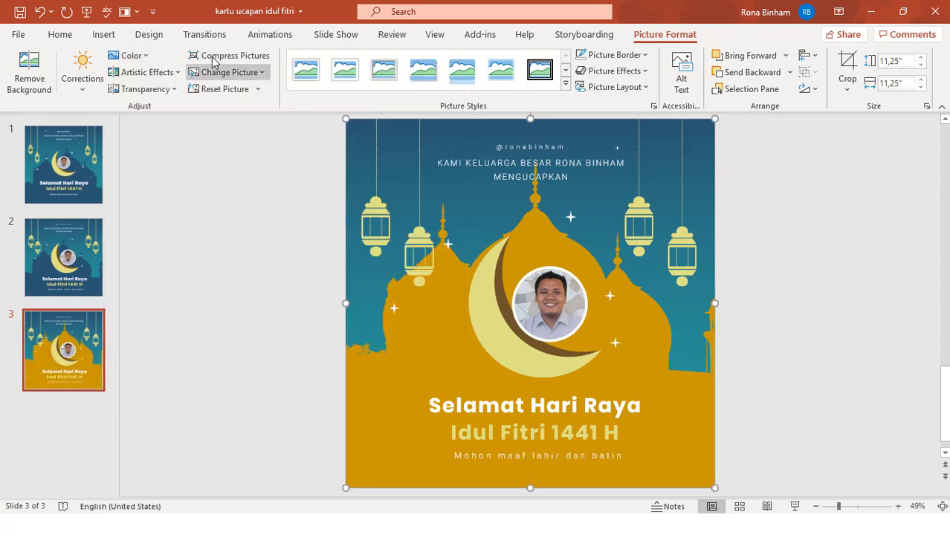
click(137, 57)
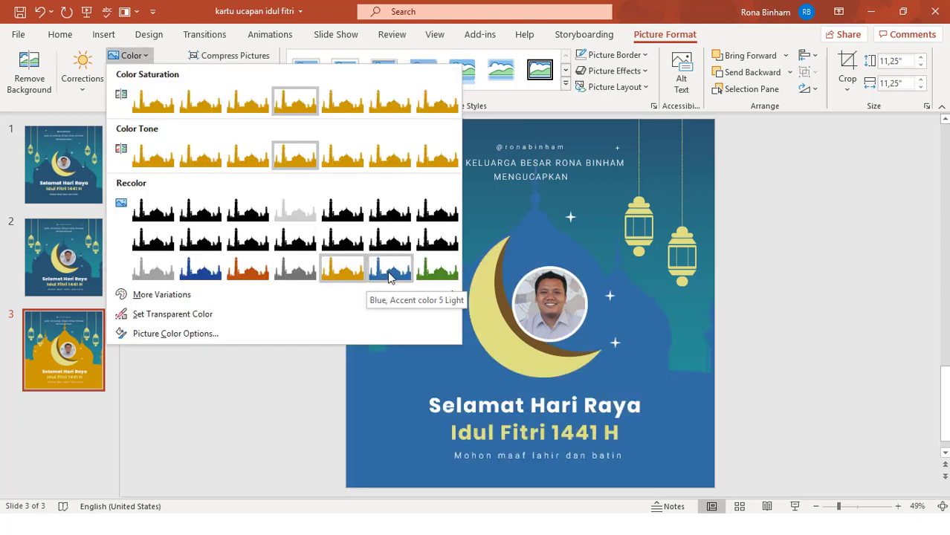
click(201, 269)
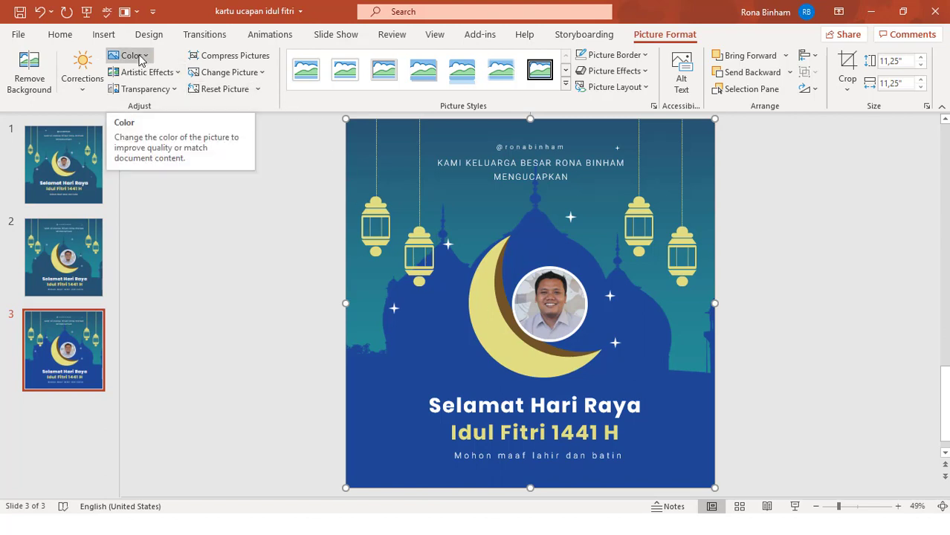
click(141, 59)
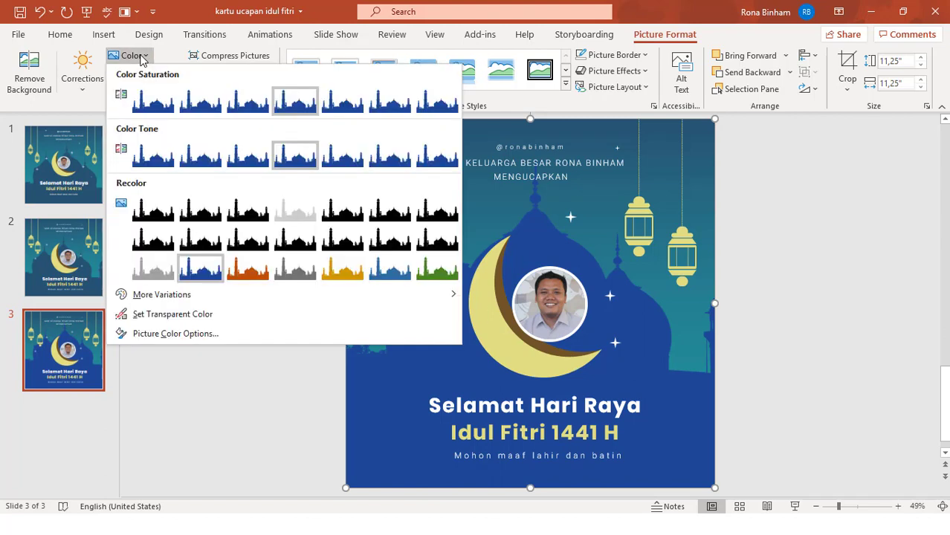
click(439, 272)
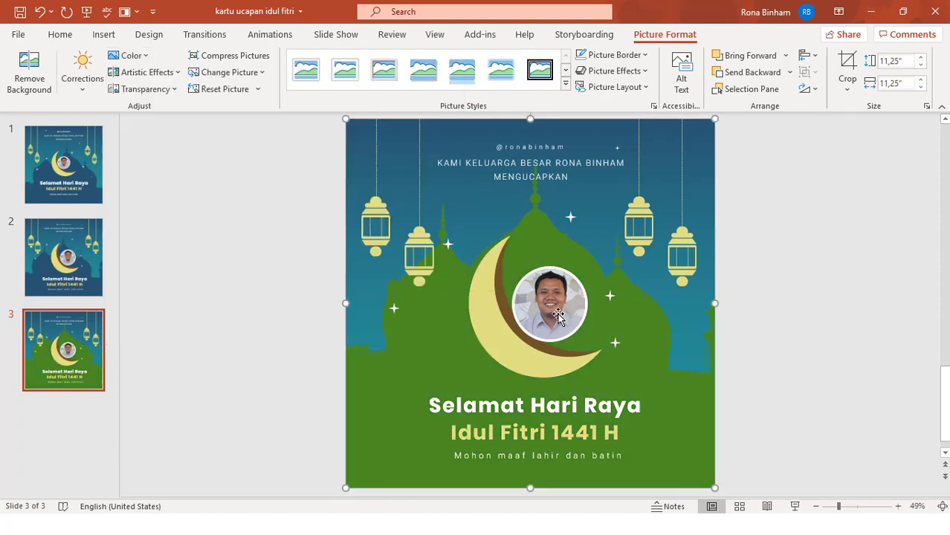
click(787, 416)
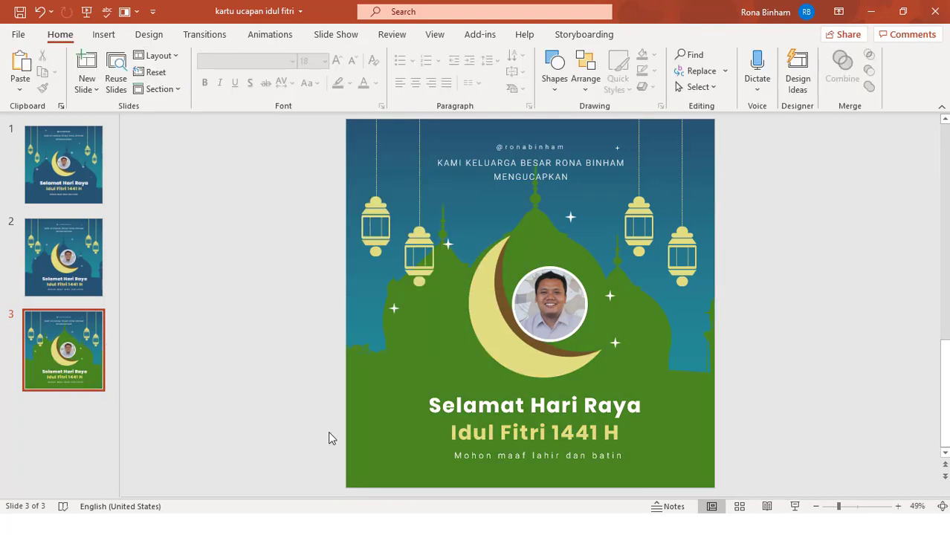
click(104, 265)
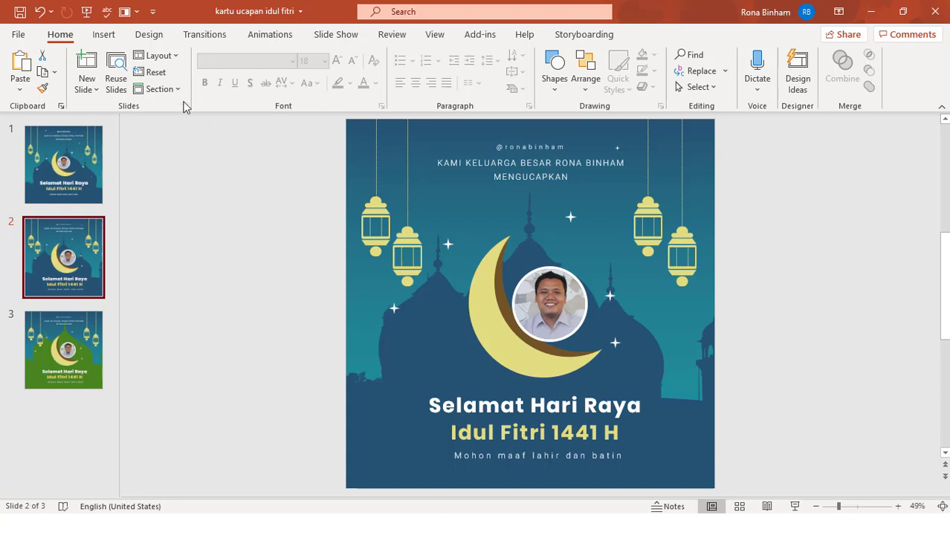
Step: Save all slides as JPEG images in the Music folder
click(30, 37)
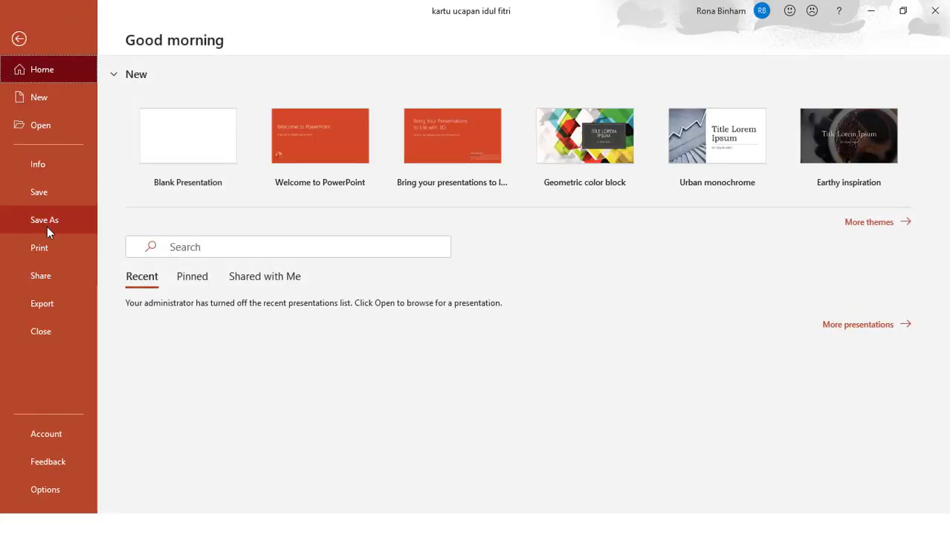
click(47, 233)
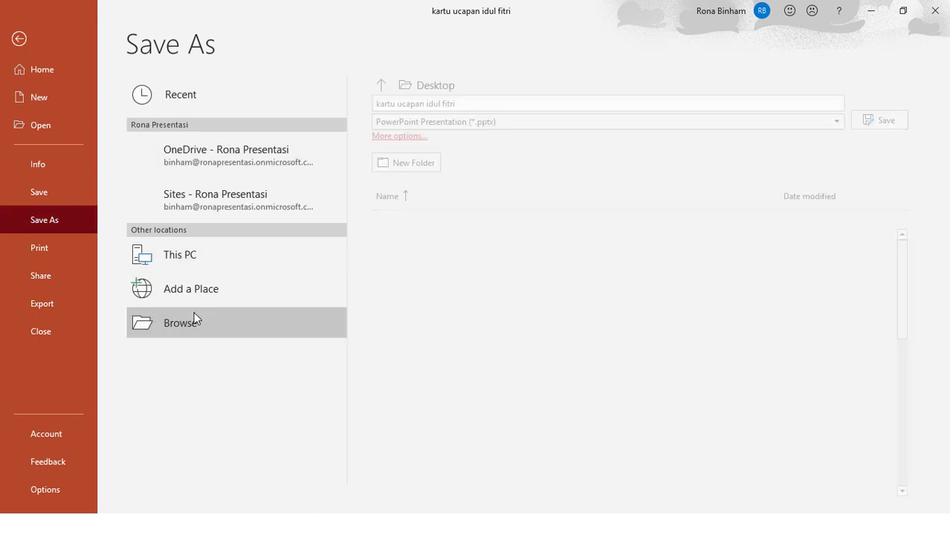
click(195, 321)
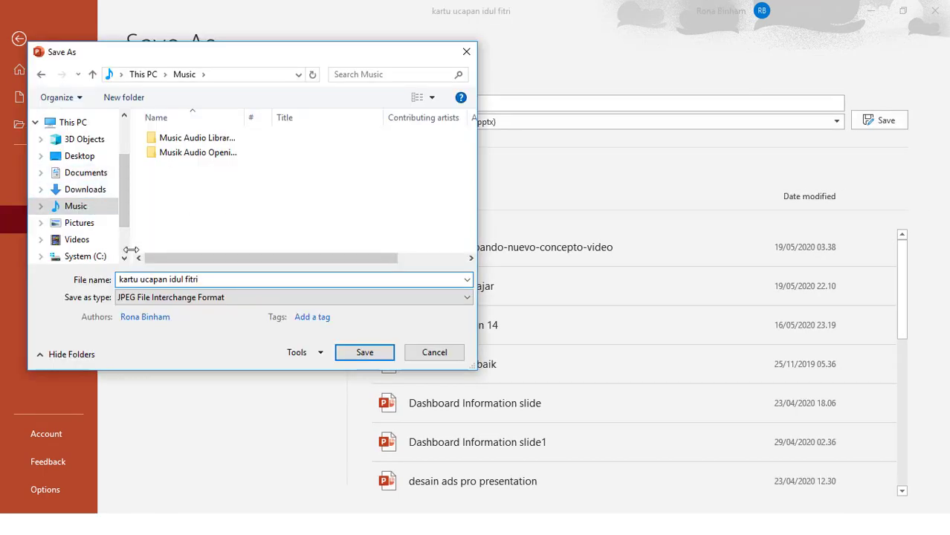
click(365, 354)
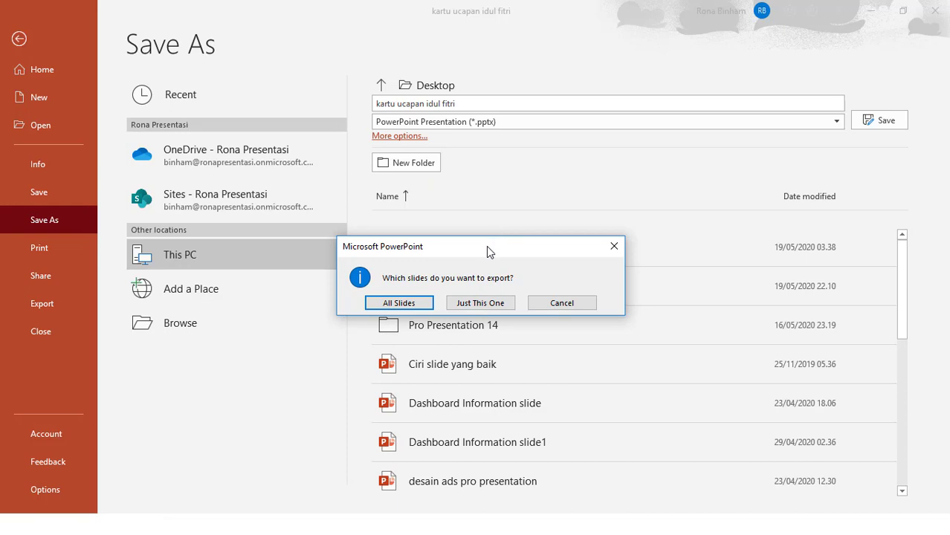
click(418, 302)
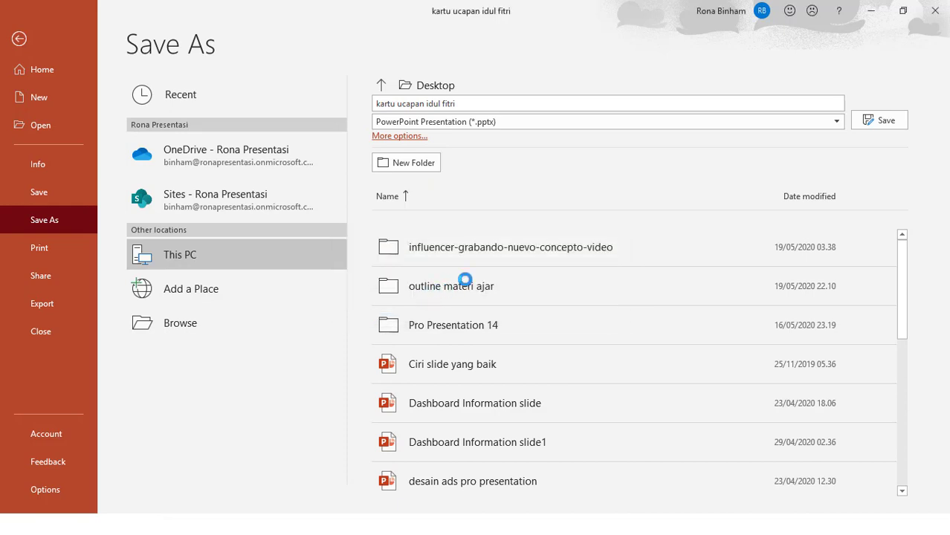
click(485, 298)
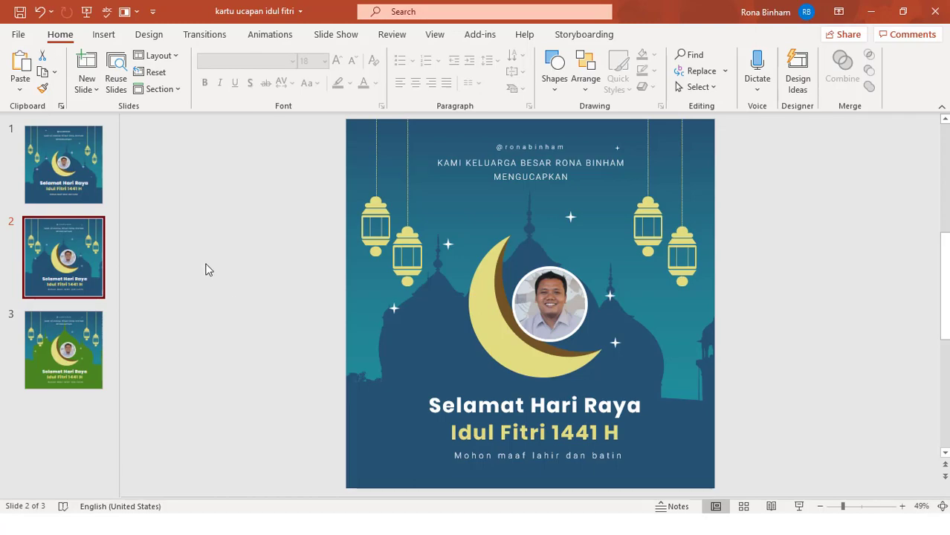
Step: Open the exported images folder and view the Slide2 image
click(66, 524)
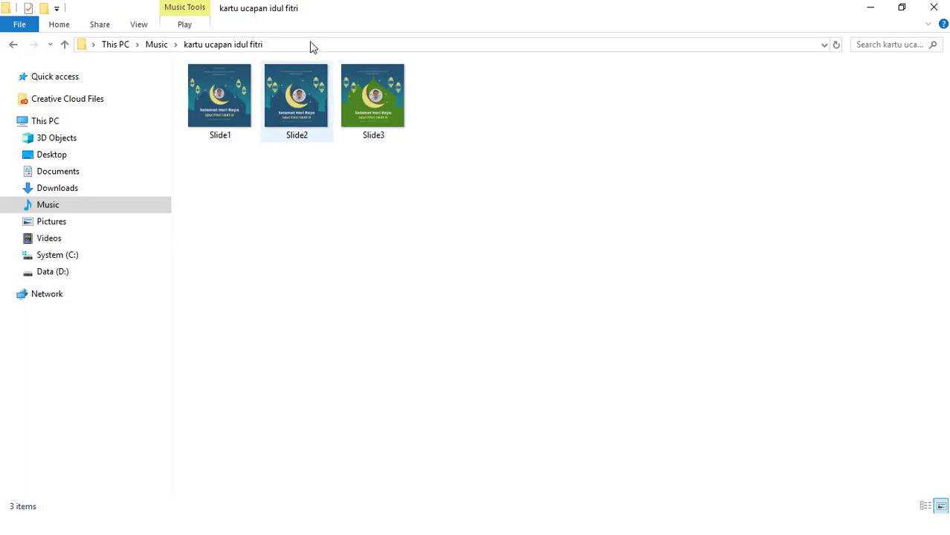
click(304, 95)
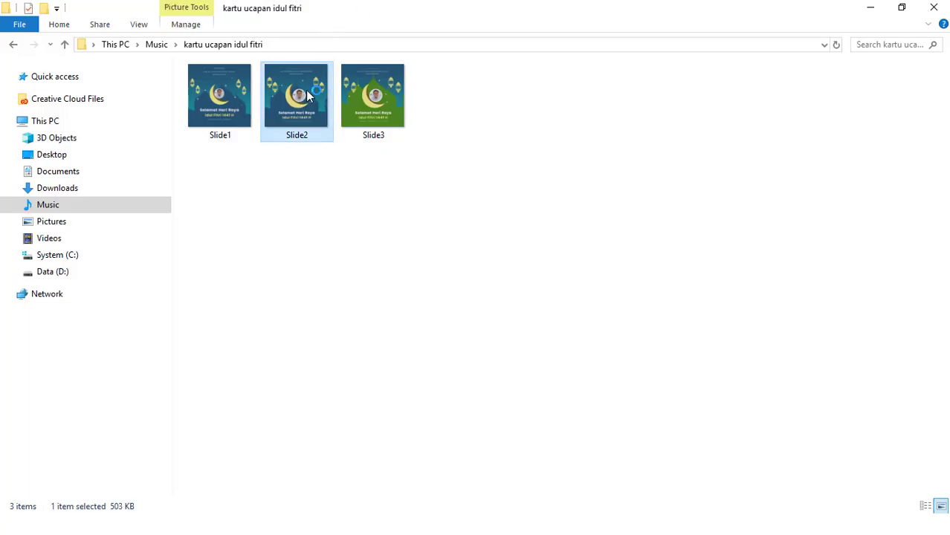
double_click(305, 95)
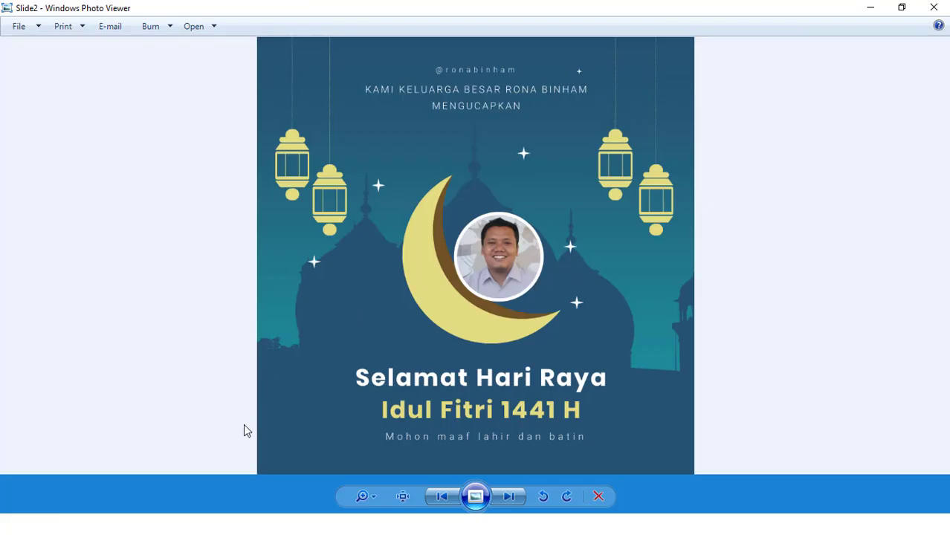
Step: Compare Slide3 with the blue Slide2, finishing on the green-mosque Slide3
click(520, 500)
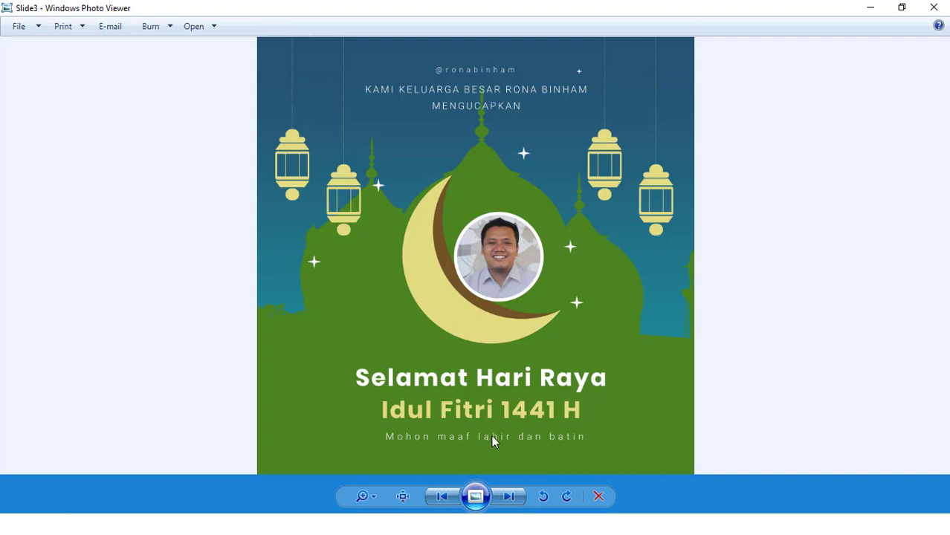
click(443, 496)
click(519, 497)
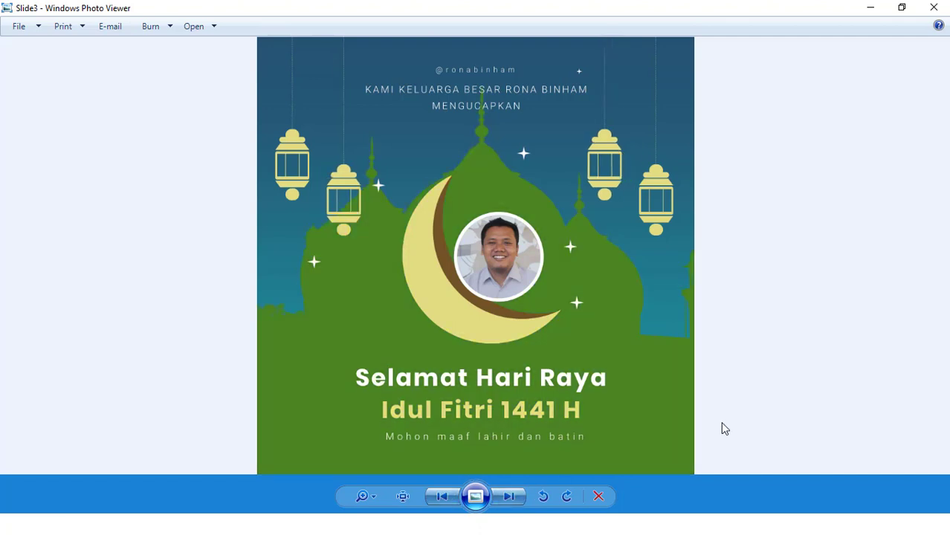